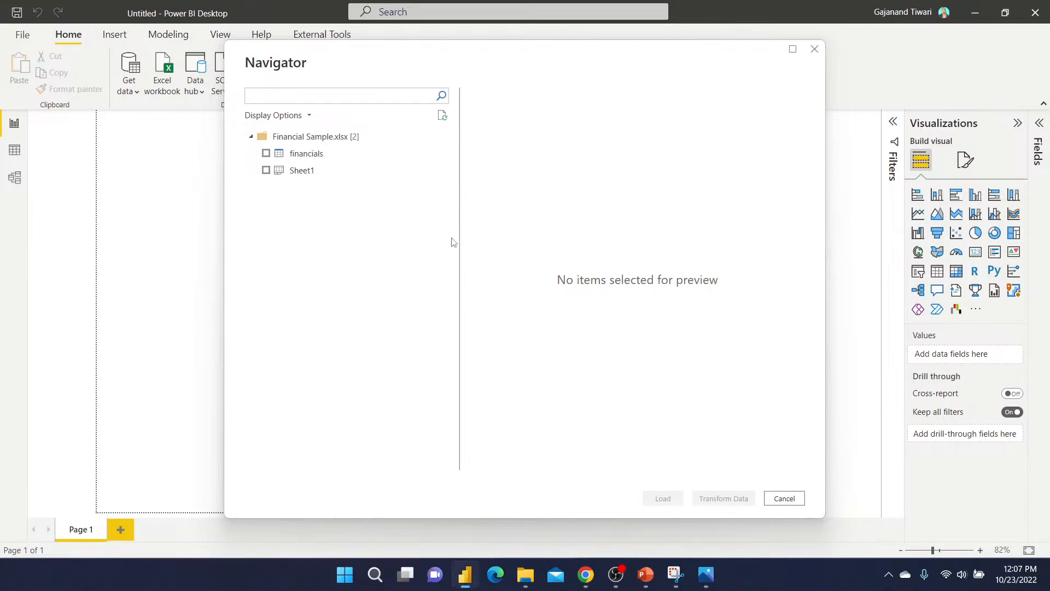
Cancel the Financial Sample.xlsx import and open the Microsoft Store through a system search for "ms".
{"action": "left_click", "coordinate": [784, 498]}
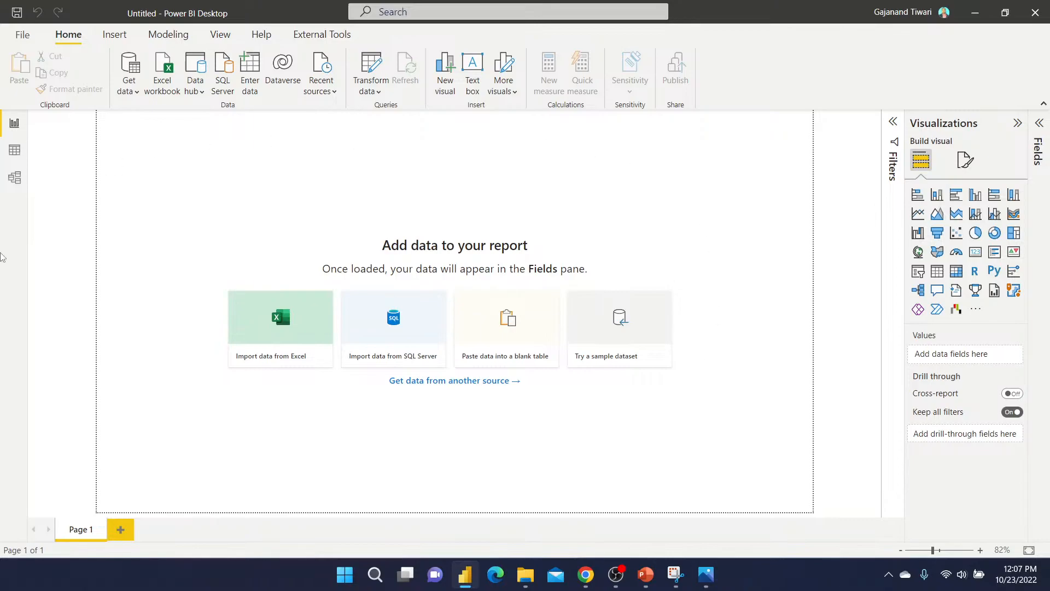
{"action": "left_click", "coordinate": [346, 578]}
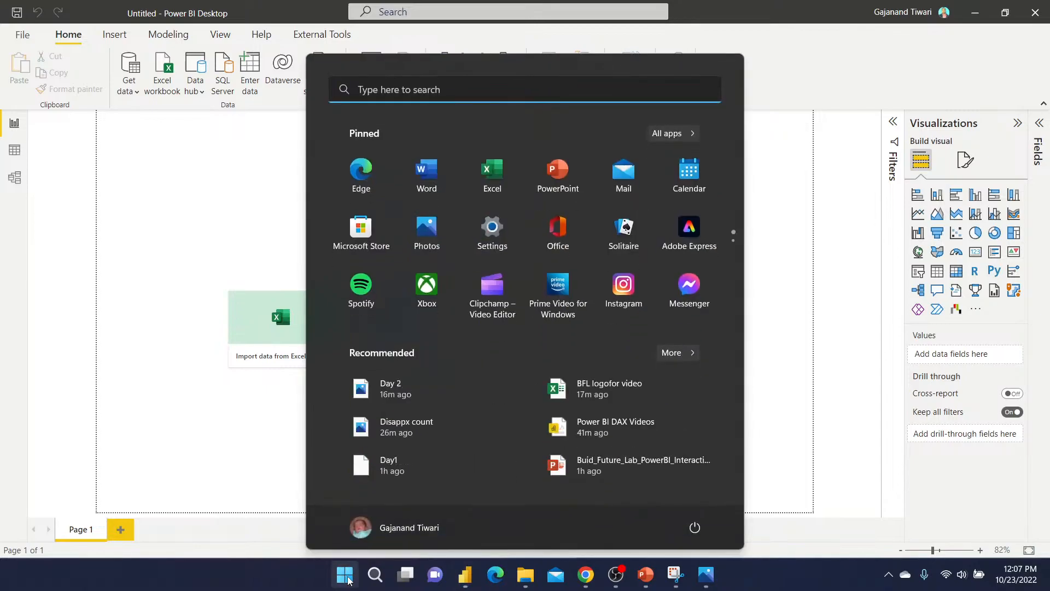
{"action": "left_click", "coordinate": [388, 90]}
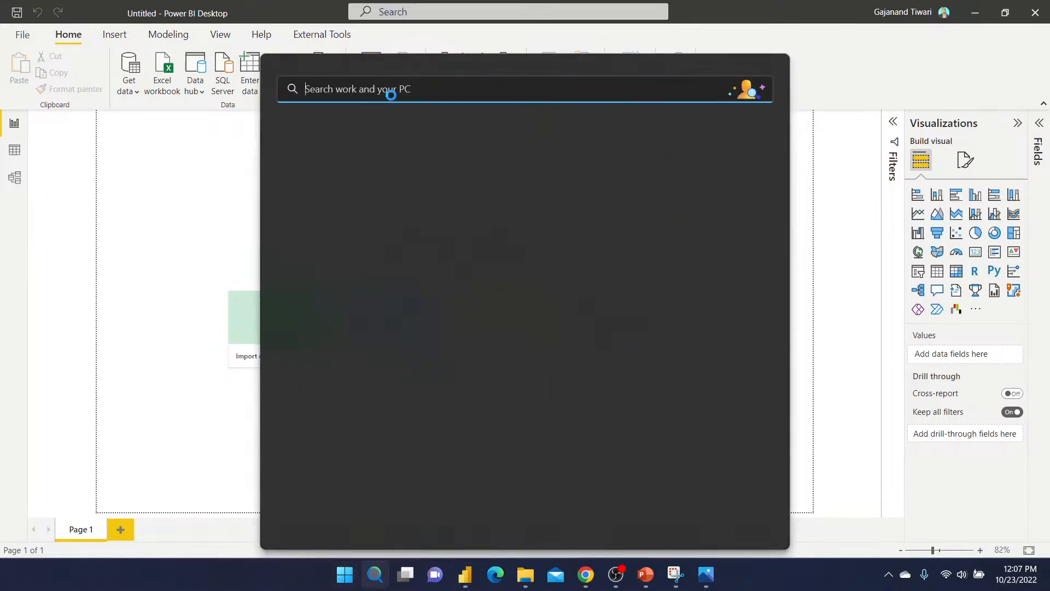
{"action": "type", "text": "ms"}
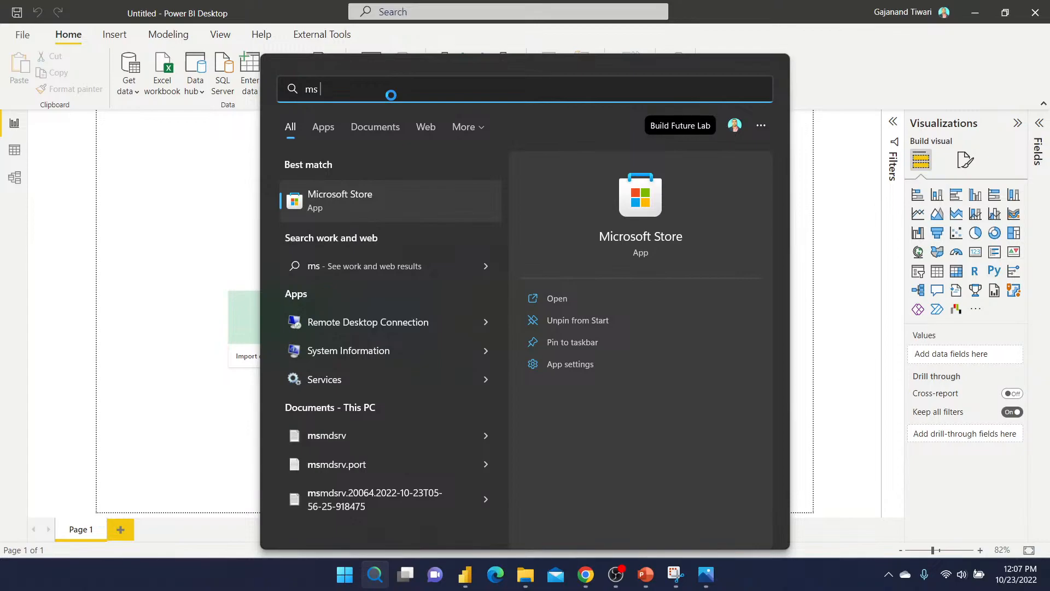
{"action": "left_click", "coordinate": [558, 298]}
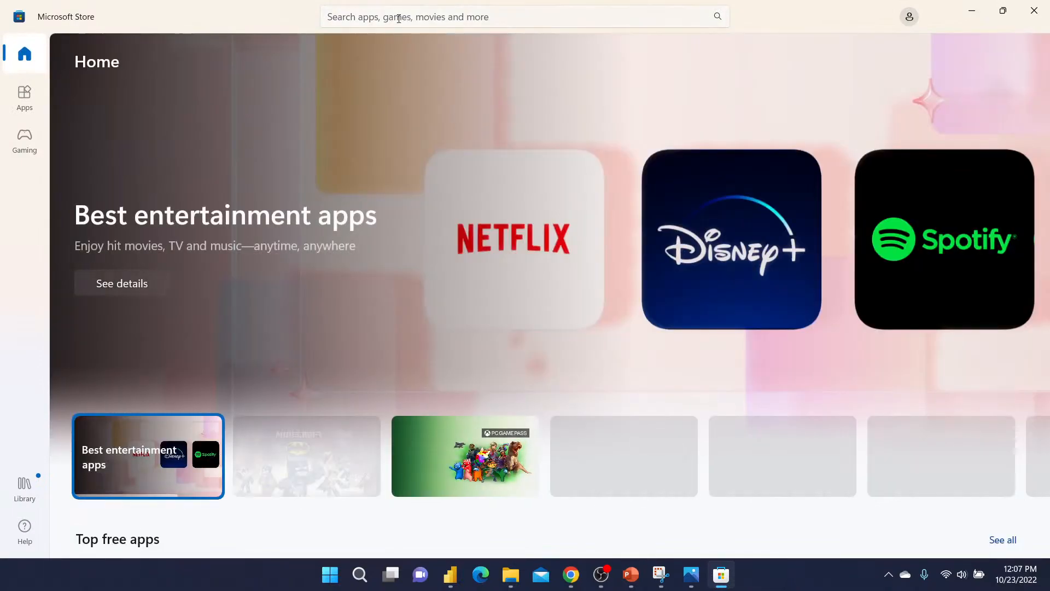
Find "power bi desktop" in the Microsoft Store and launch the Power BI Desktop app from its product page.
{"action": "left_click", "coordinate": [399, 18]}
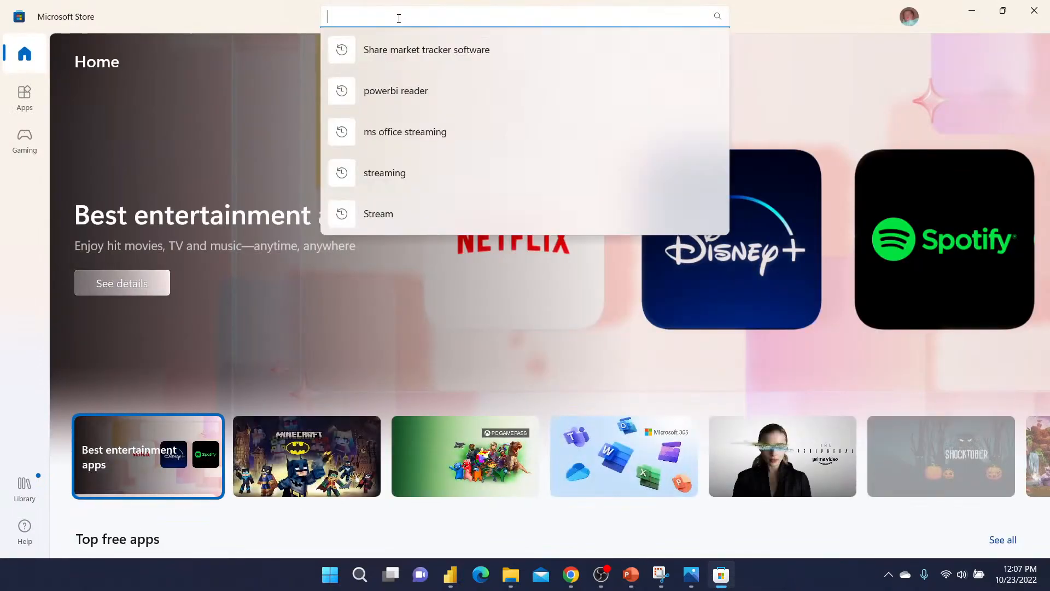
{"action": "type", "text": "power bi de"}
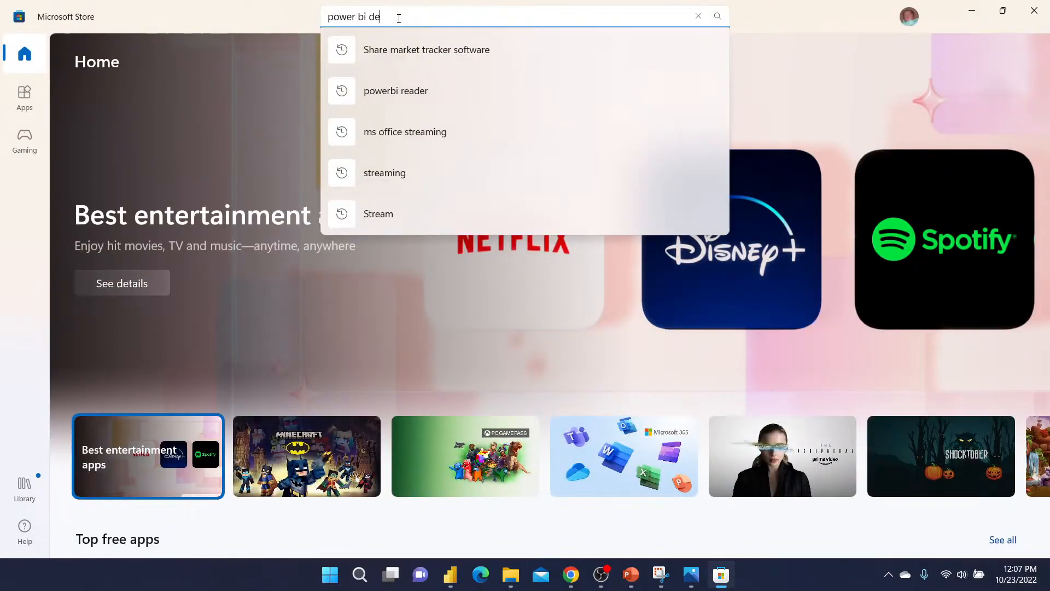
{"action": "type", "text": "sktop"}
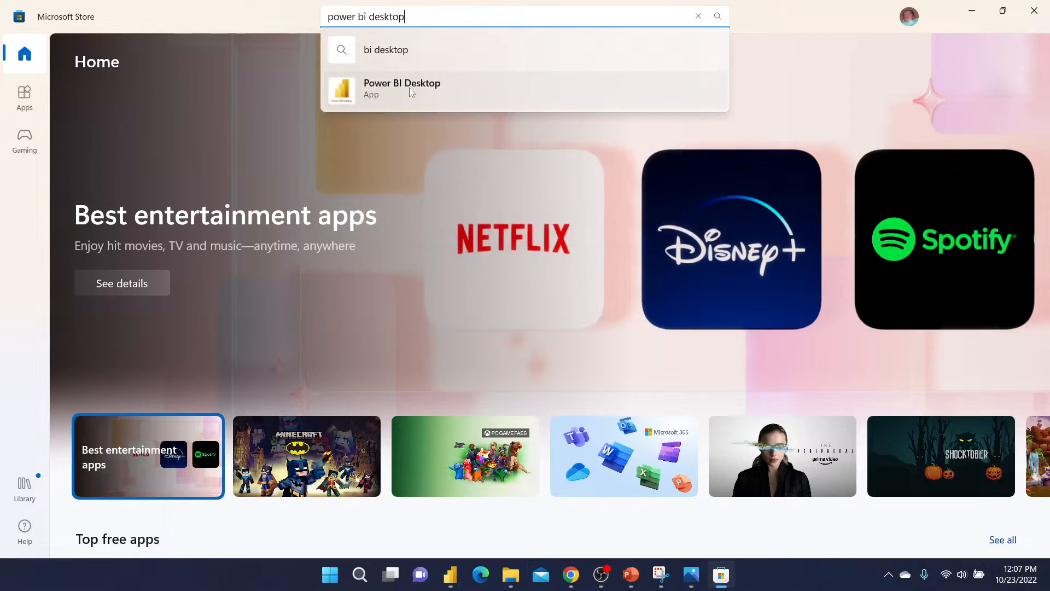
{"action": "left_click", "coordinate": [409, 87]}
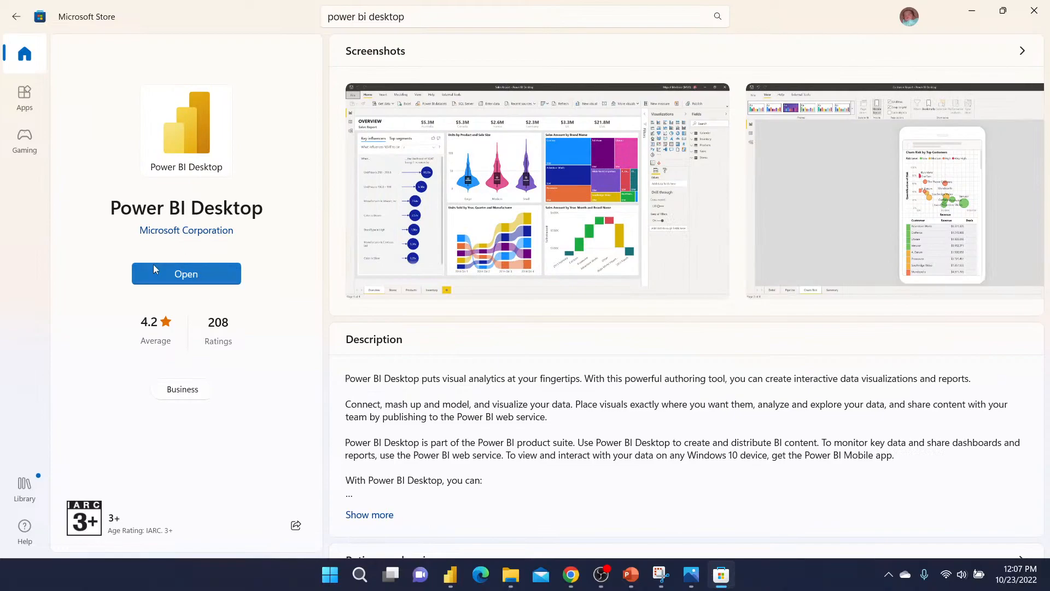
{"action": "left_click", "coordinate": [185, 283]}
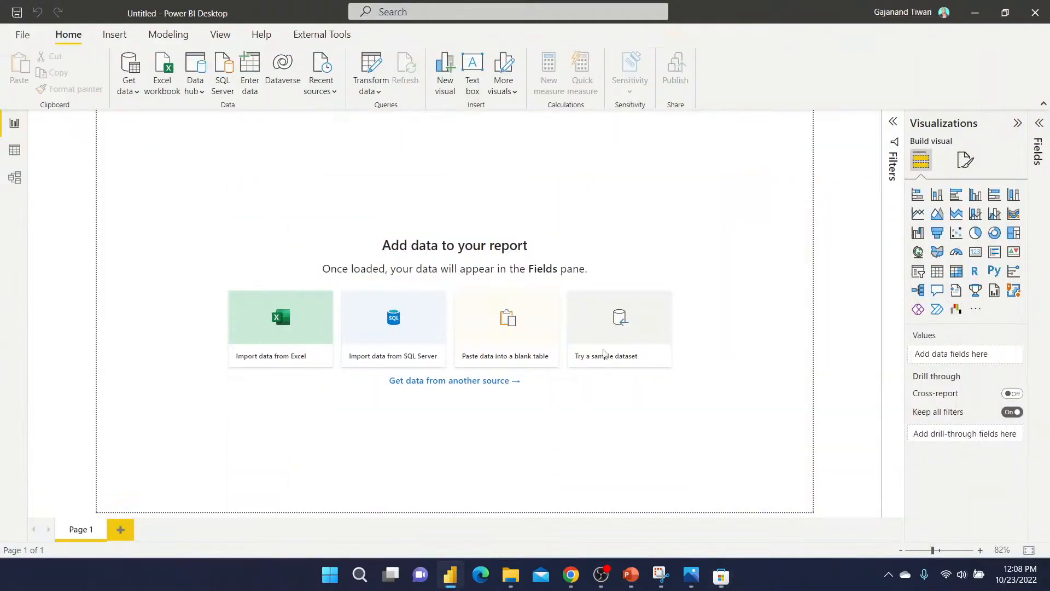
Search the computer for "power bi", view all actions offered for the Power BI Desktop app, and close the search.
{"action": "left_click", "coordinate": [331, 578]}
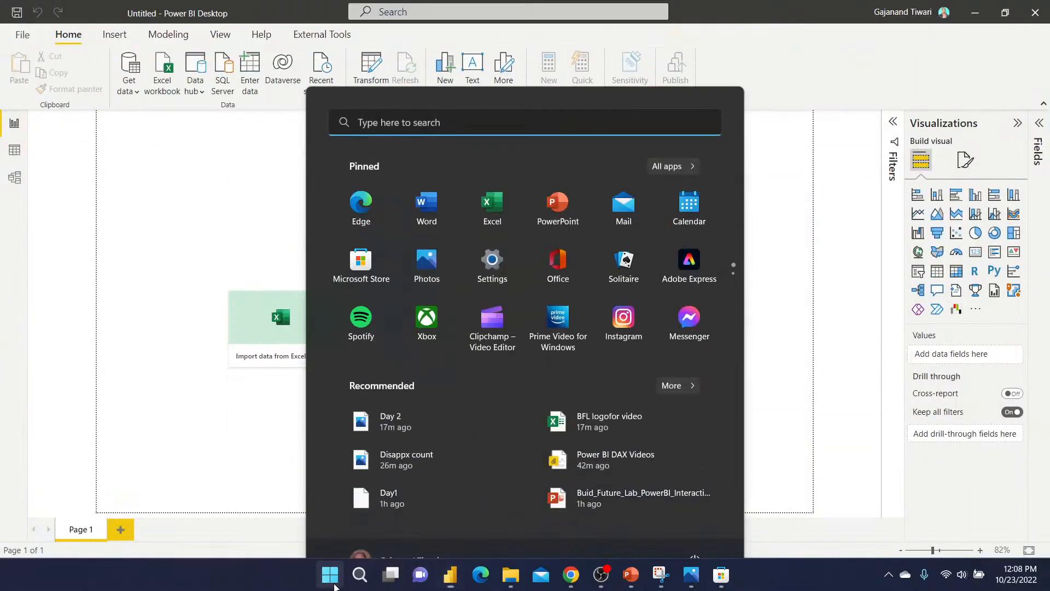
{"action": "type", "text": "power bi"}
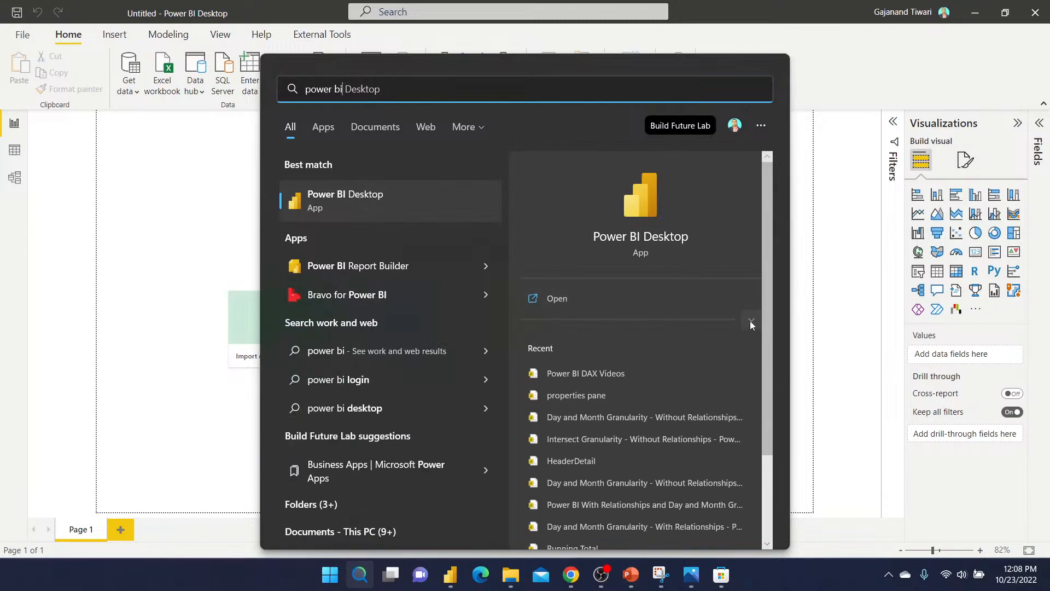
{"action": "left_click", "coordinate": [751, 320]}
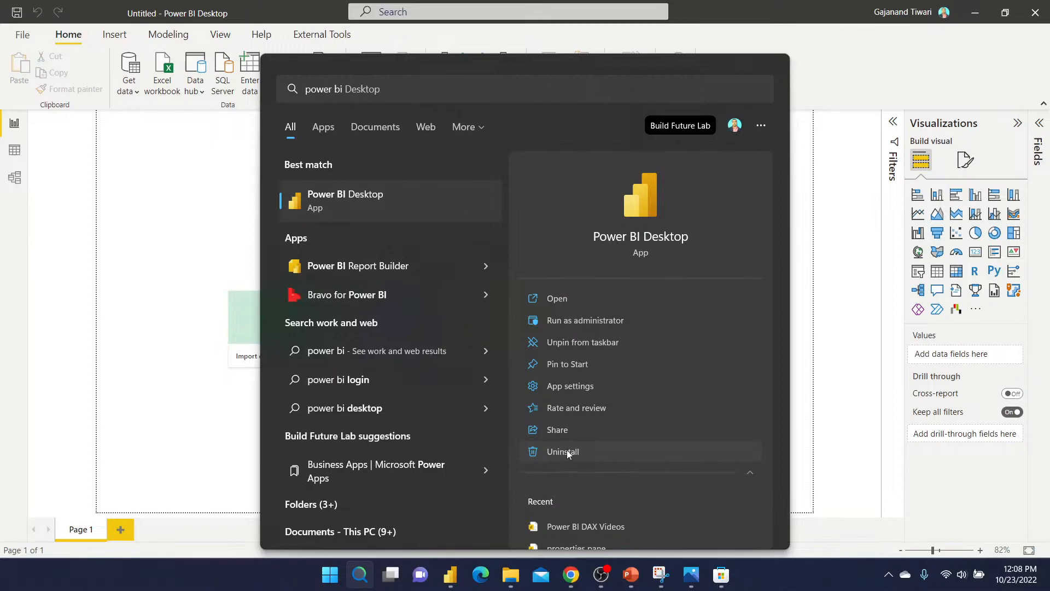
{"action": "left_click", "coordinate": [168, 333]}
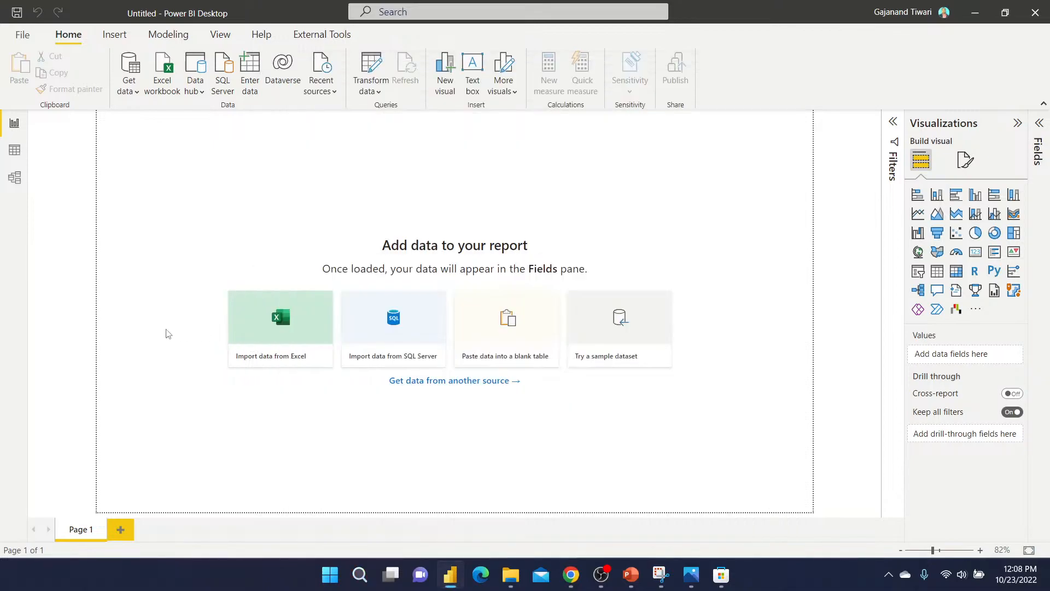
In a new Chrome tab, search Google for "power bi desktop application" and open Microsoft's Power BI Desktop download page.
{"action": "left_click", "coordinate": [569, 577]}
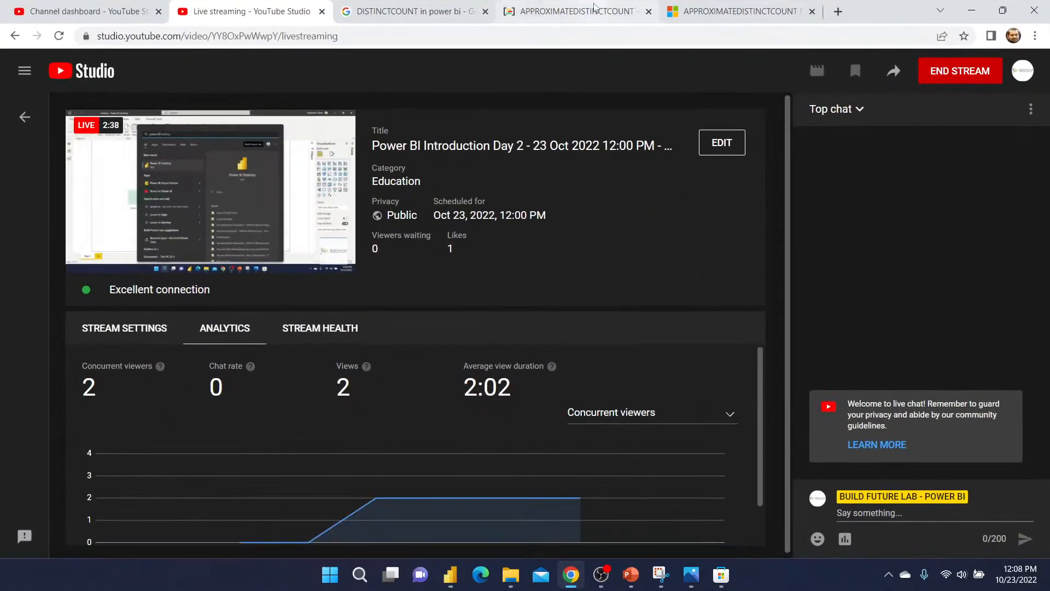
{"action": "left_click", "coordinate": [838, 11]}
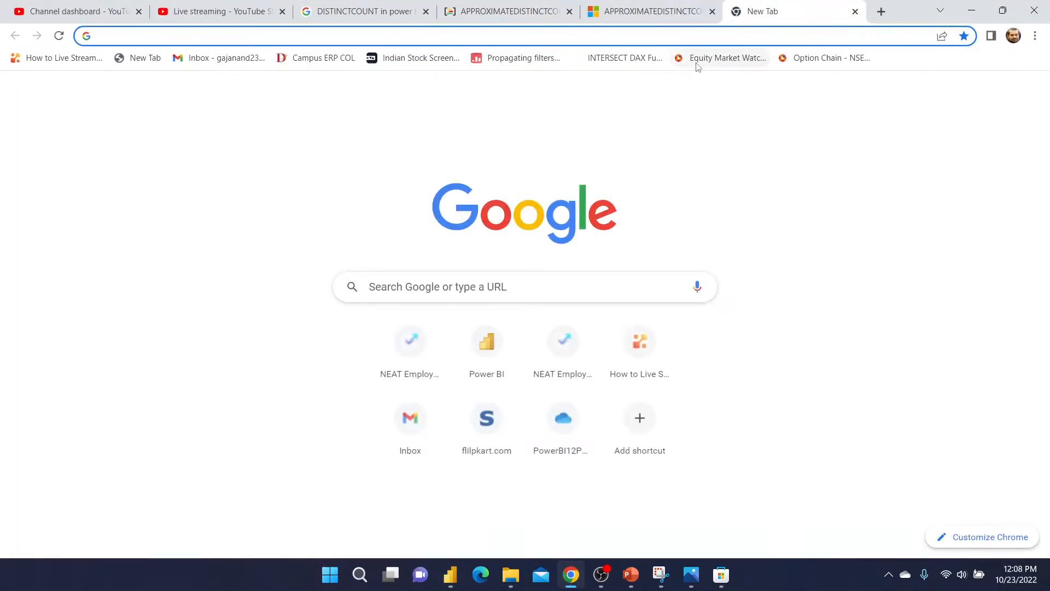
{"action": "type", "text": "power bi "}
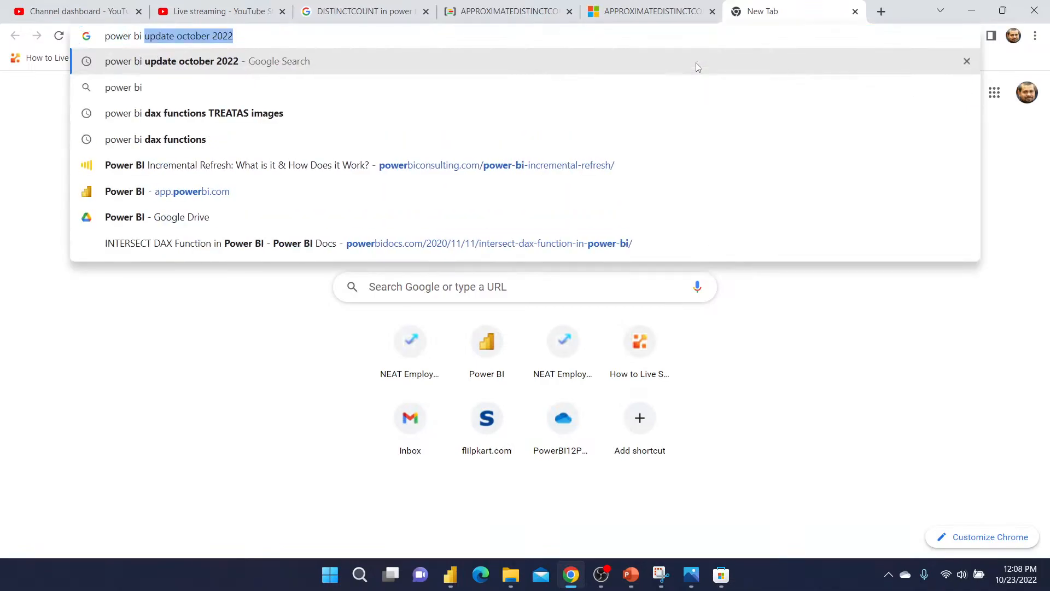
{"action": "type", "text": "desktop application"}
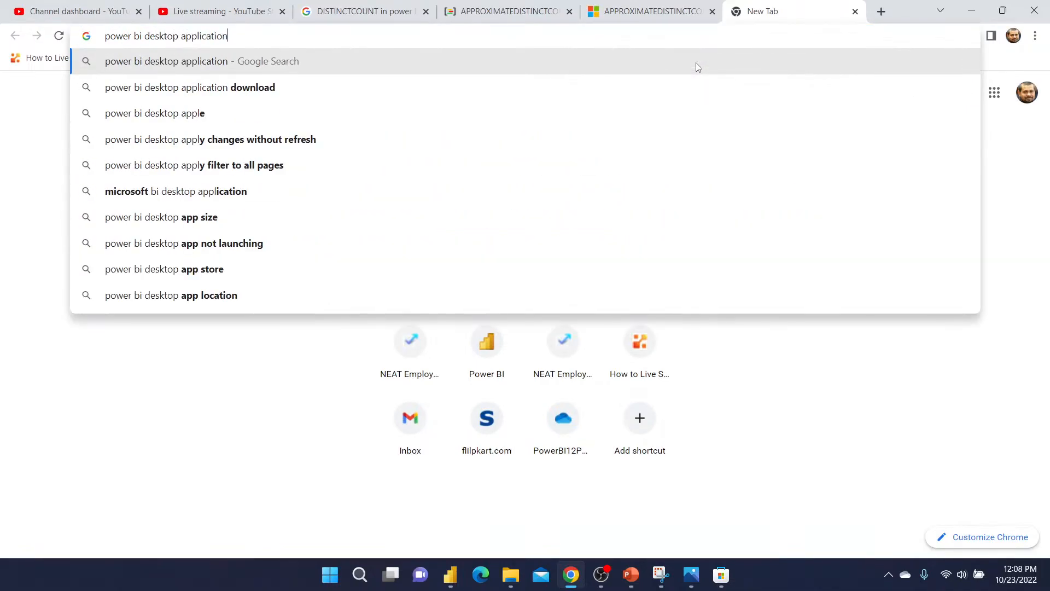
{"action": "key", "text": "Return"}
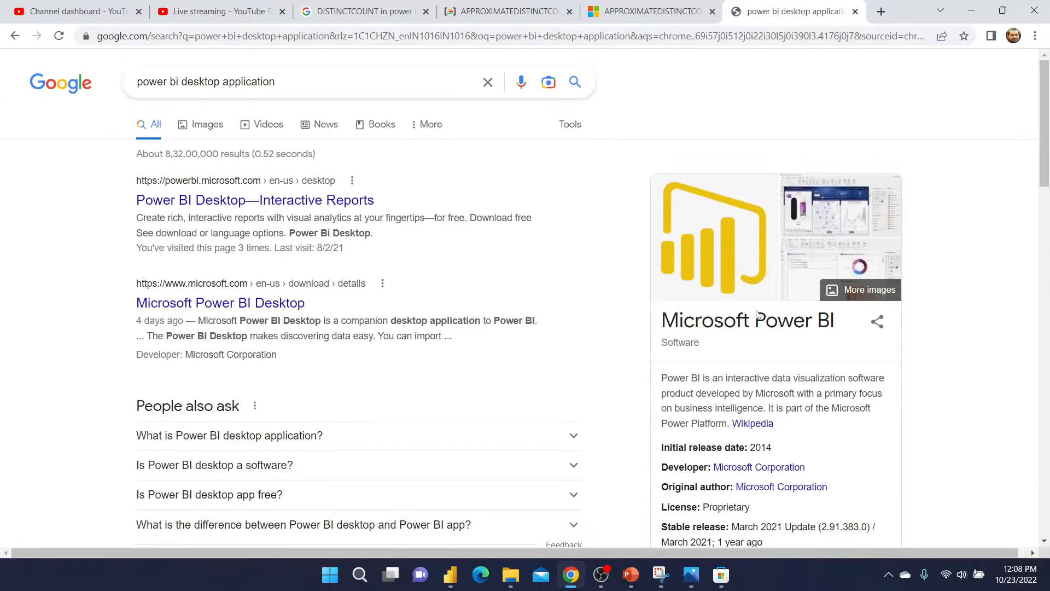
{"action": "left_click", "coordinate": [223, 310]}
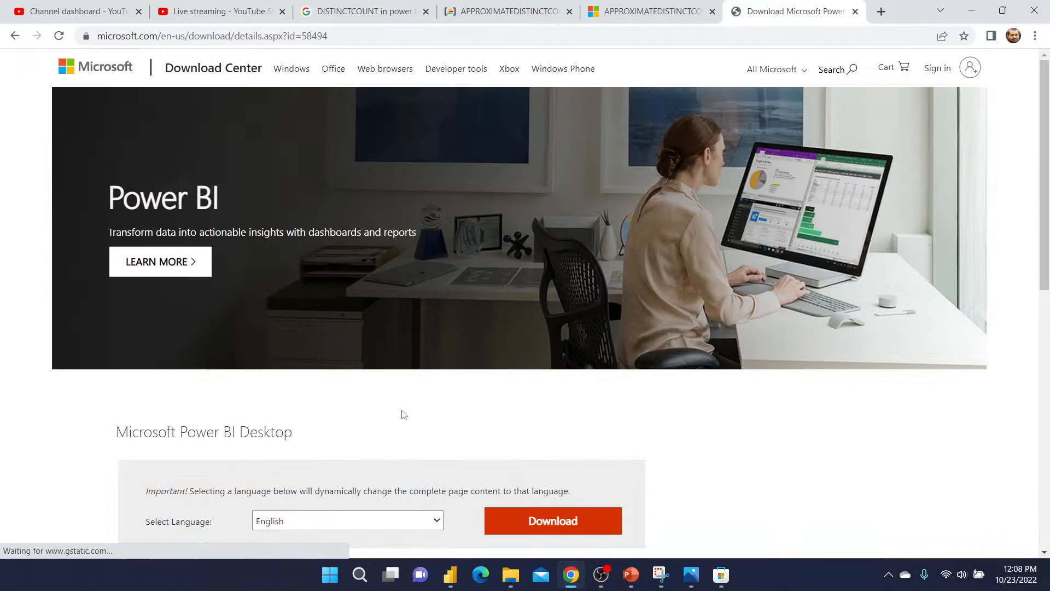
Inspect the download page's web address and its language and download options for Microsoft Power BI Desktop.
{"action": "left_click", "coordinate": [385, 40]}
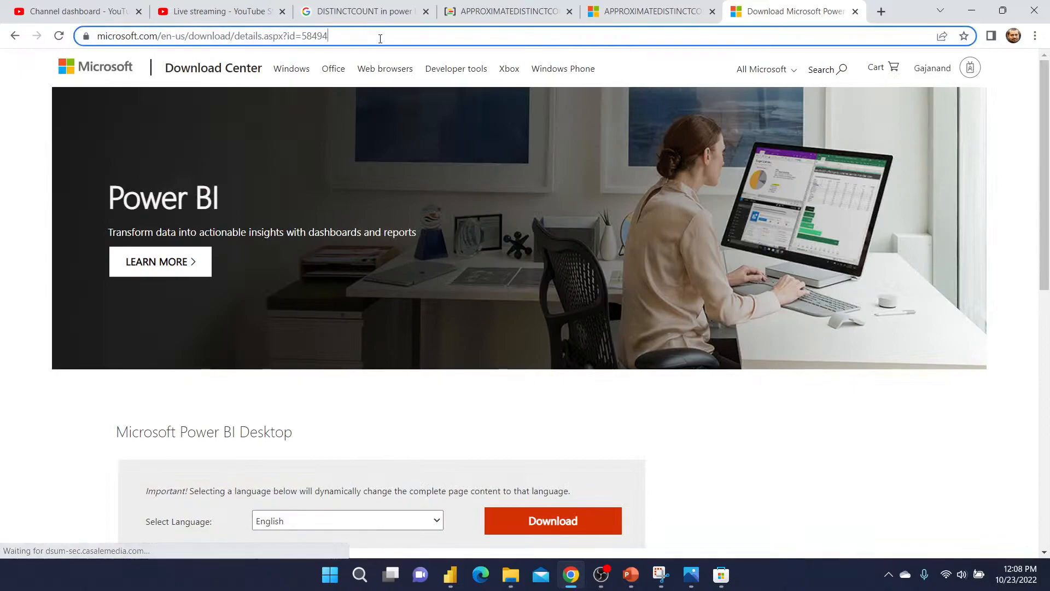
{"action": "left_click", "coordinate": [622, 438]}
{"action": "scroll", "coordinate": [629, 438], "scroll_direction": "down", "scroll_amount": 3}
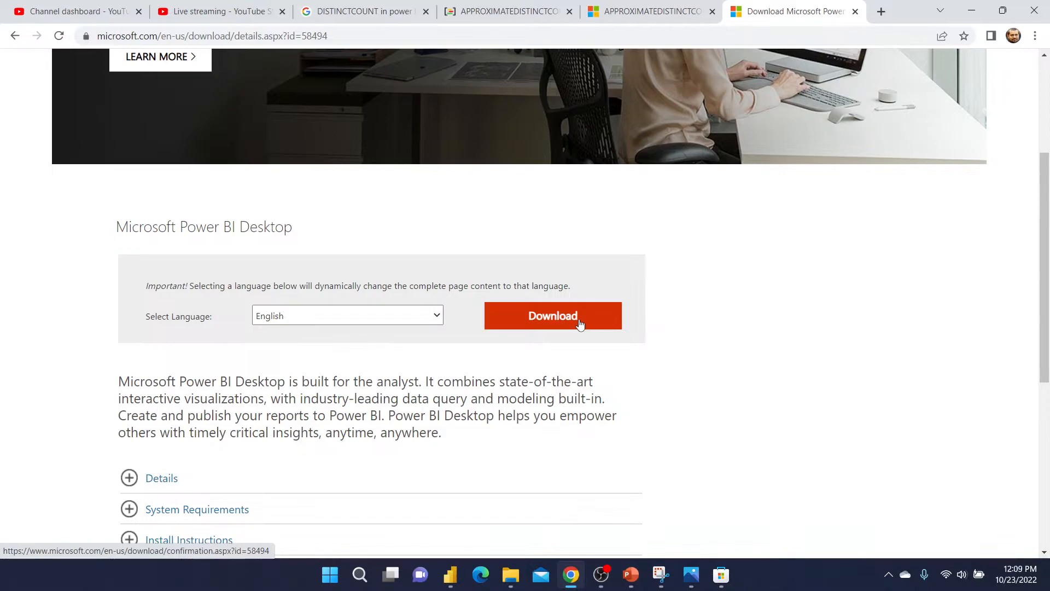
Back in Power BI Desktop, load the sample data and open both the financials table and Sheet1 in Power Query Editor.
{"action": "left_click", "coordinate": [451, 573]}
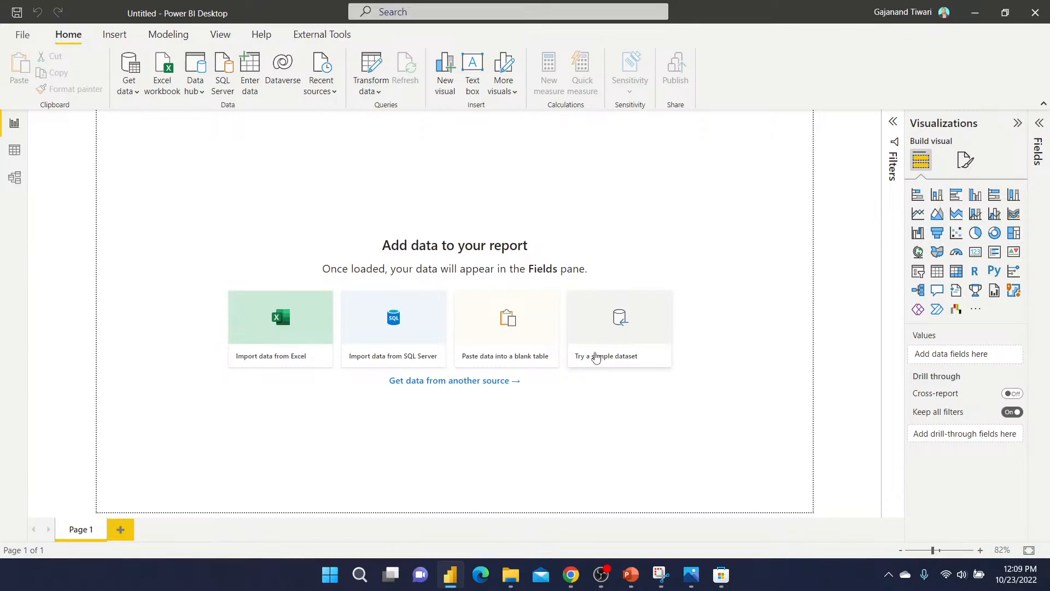
{"action": "left_click", "coordinate": [596, 358]}
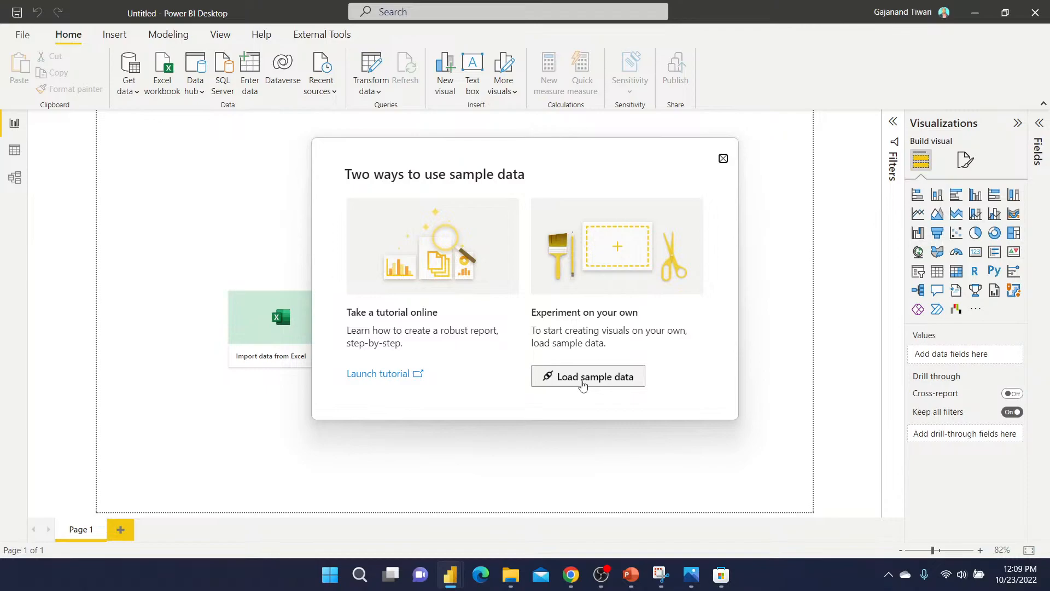
{"action": "left_click", "coordinate": [583, 383]}
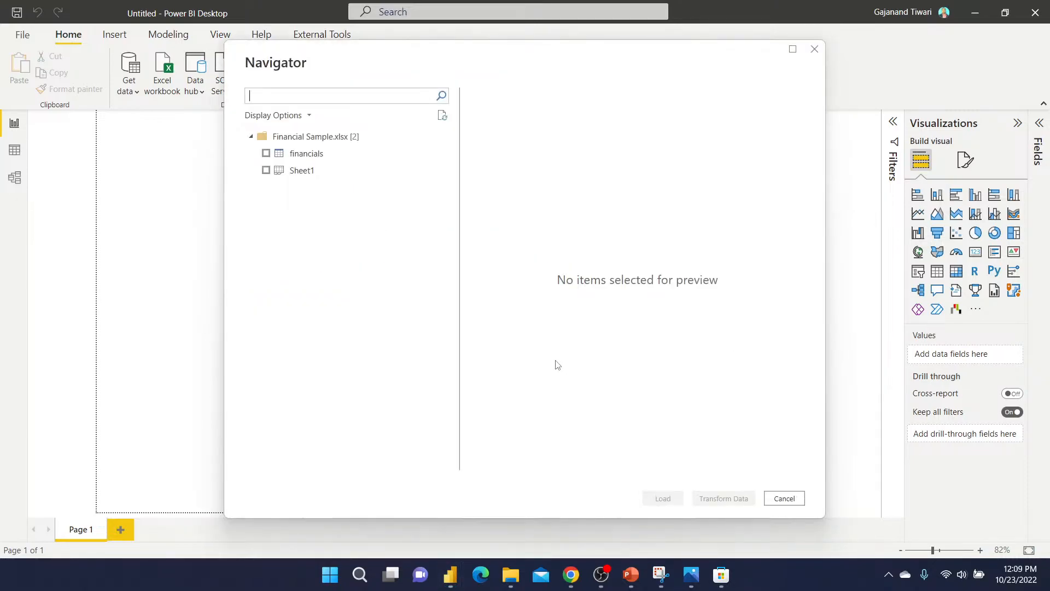
{"action": "left_click", "coordinate": [266, 153]}
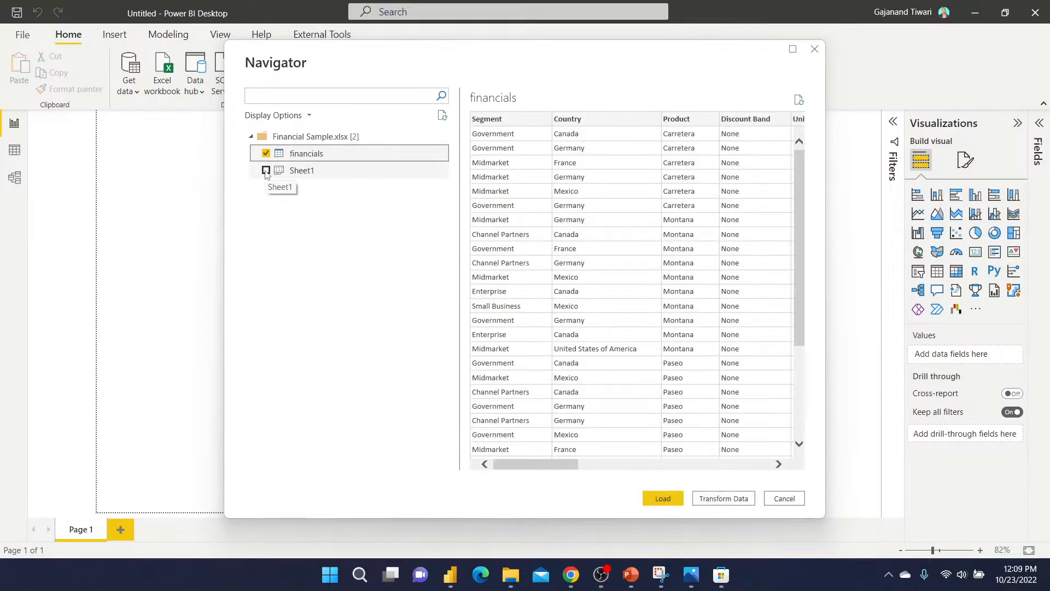
{"action": "left_click", "coordinate": [266, 171]}
{"action": "left_click", "coordinate": [266, 170]}
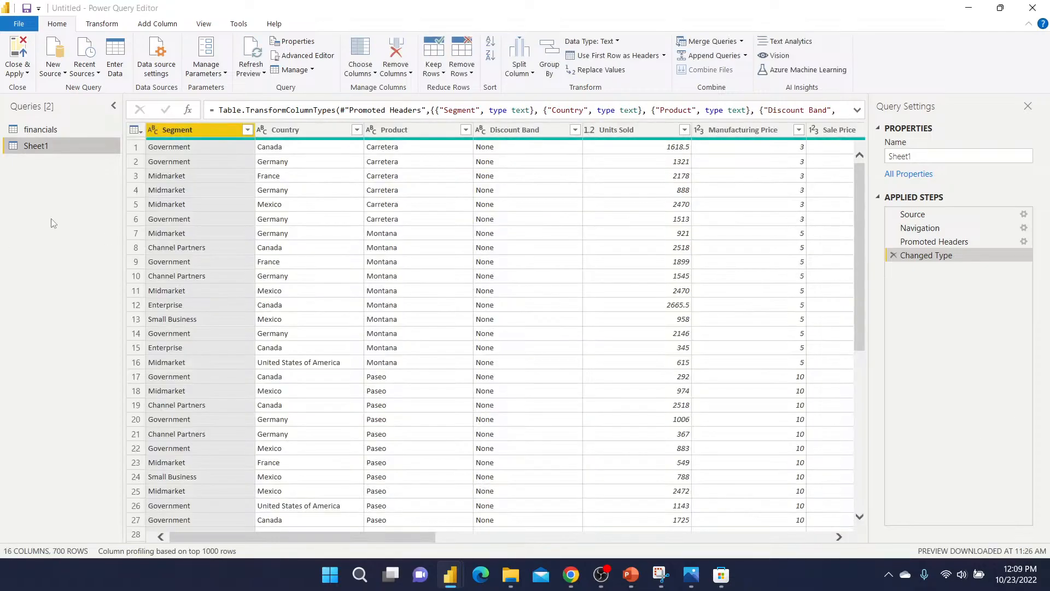
Compare the data and applied steps of the financials and Sheet1 queries by switching between them.
{"action": "left_click", "coordinate": [34, 136]}
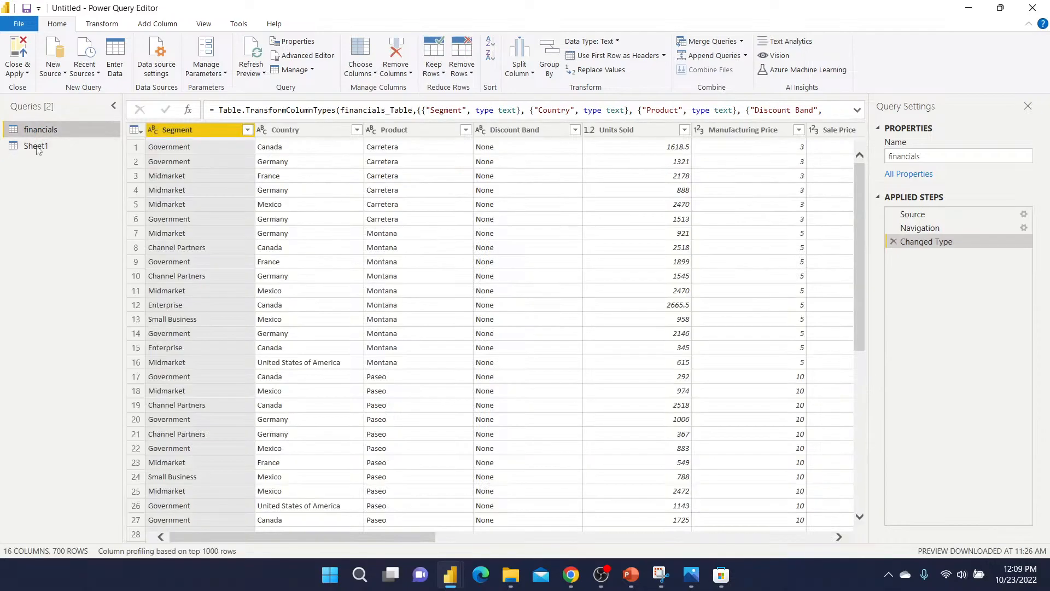
{"action": "left_click", "coordinate": [34, 145]}
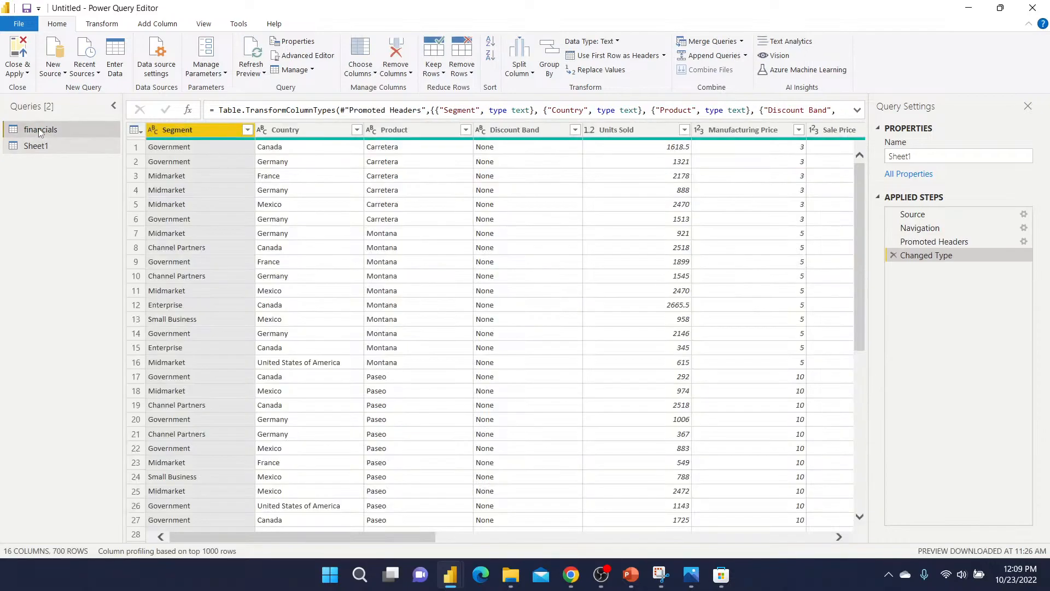
{"action": "left_click", "coordinate": [40, 131]}
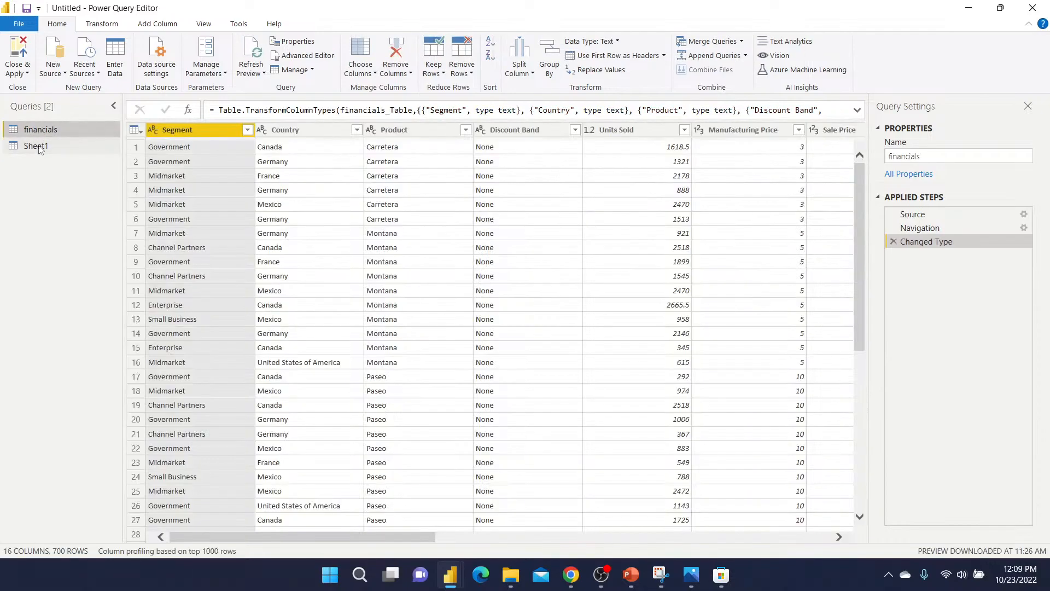
{"action": "left_click", "coordinate": [39, 146]}
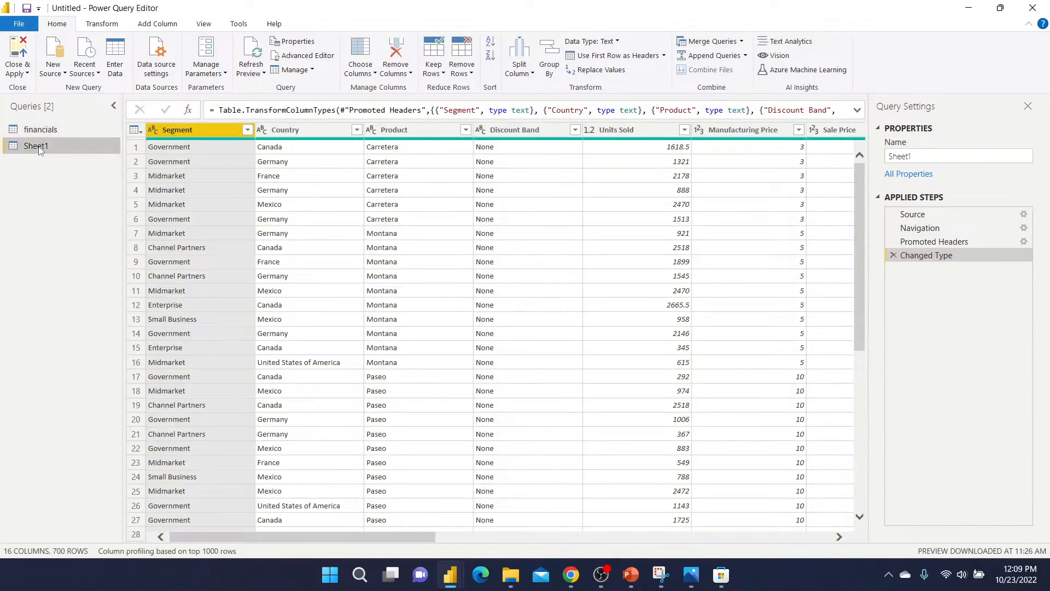
{"action": "left_click", "coordinate": [40, 133]}
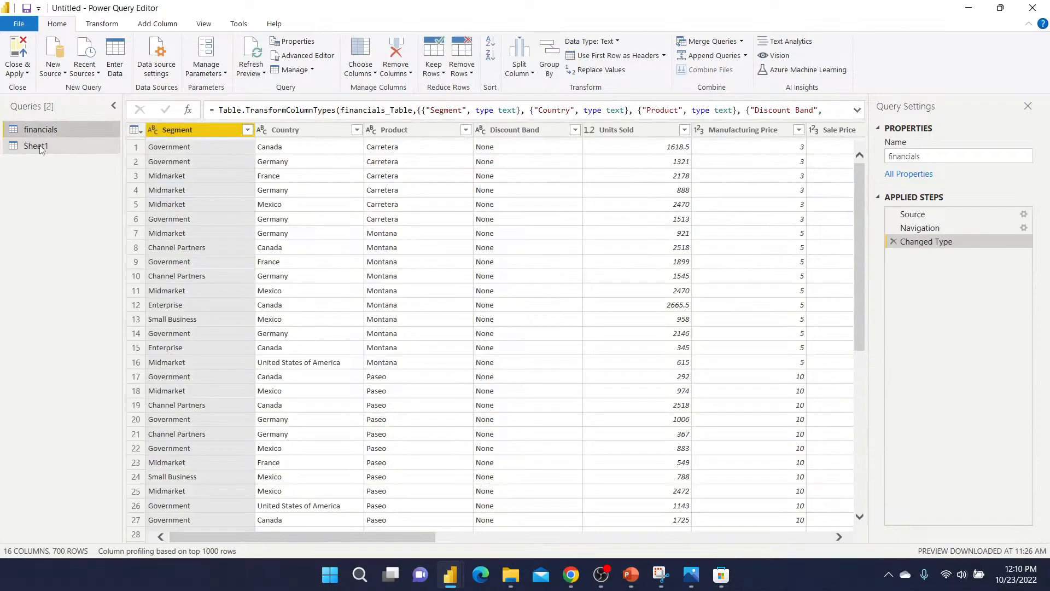
{"action": "left_click", "coordinate": [40, 148]}
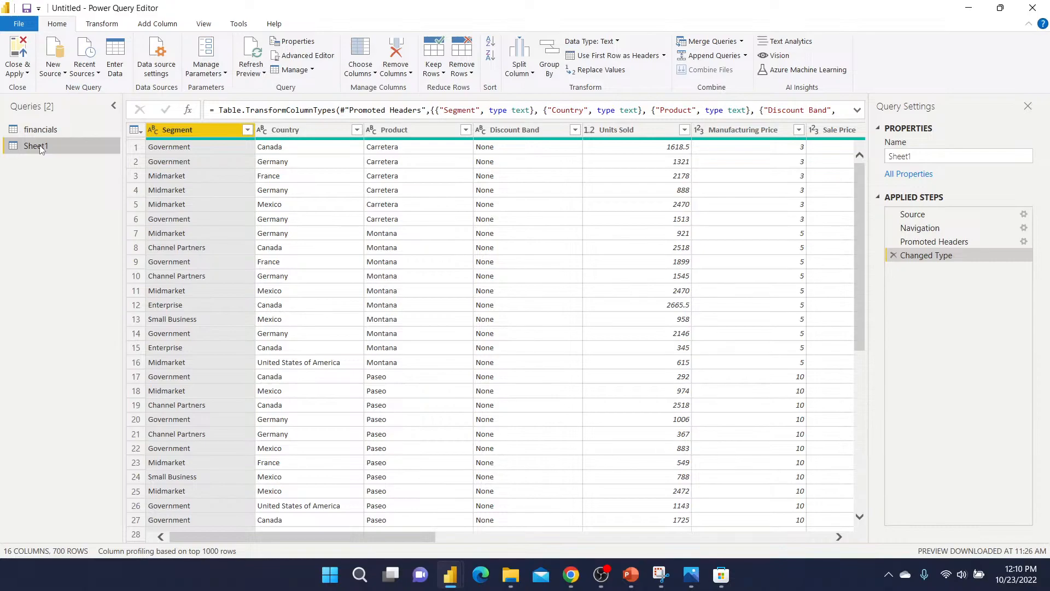
{"action": "left_click", "coordinate": [42, 131]}
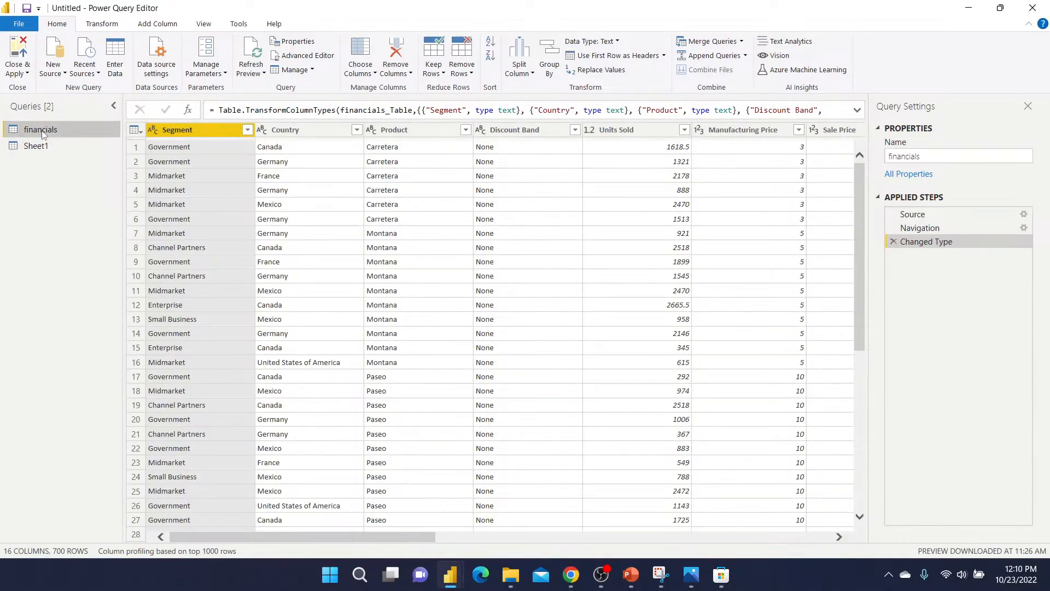
Add a custom index column to the financials query with starting index 100 and increment 1.
{"action": "left_click", "coordinate": [160, 25]}
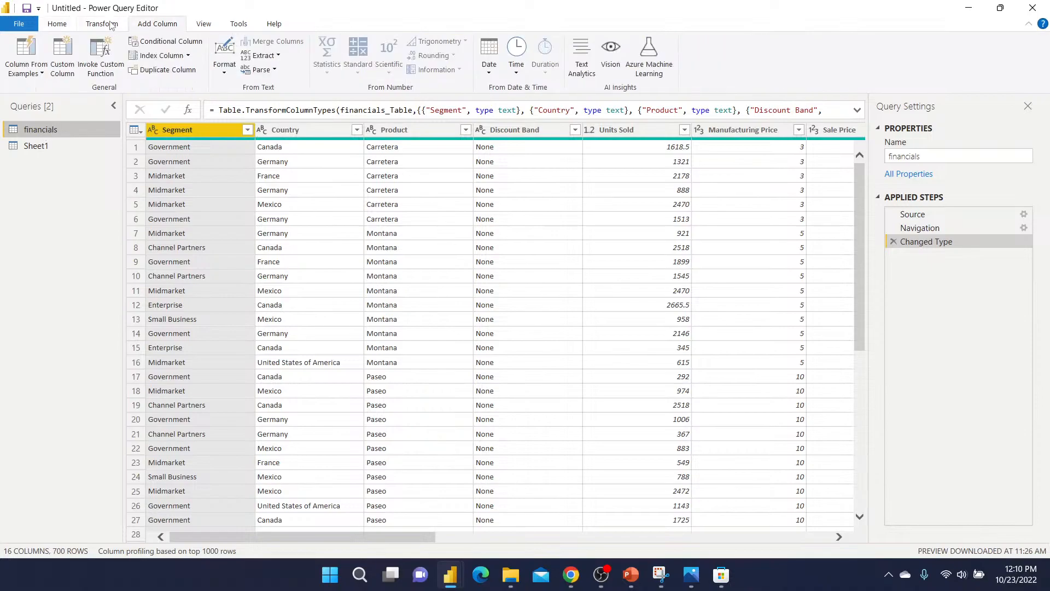
{"action": "left_click", "coordinate": [188, 55]}
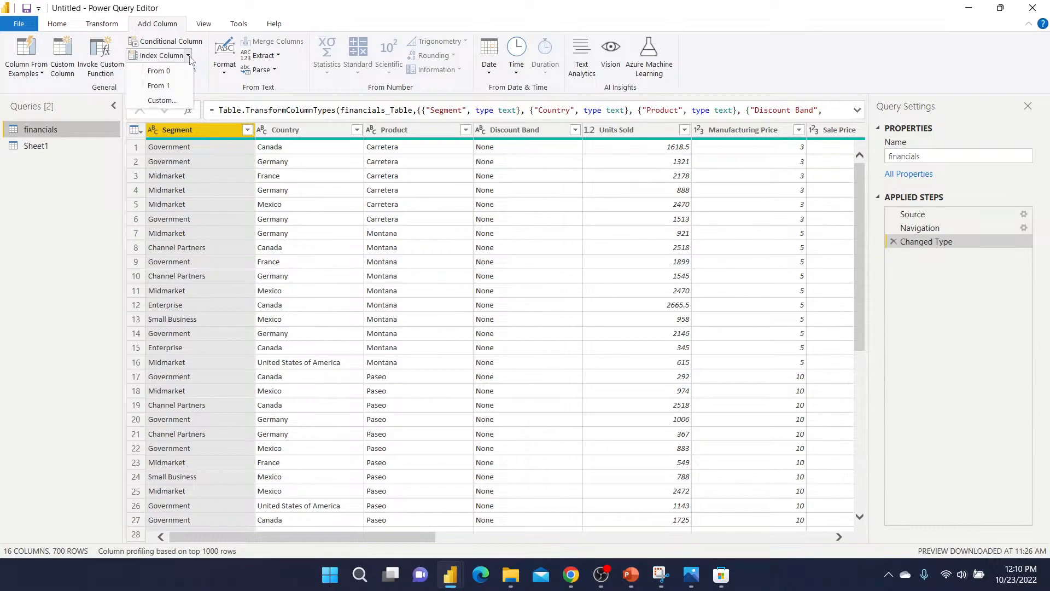
{"action": "left_click", "coordinate": [269, 157]}
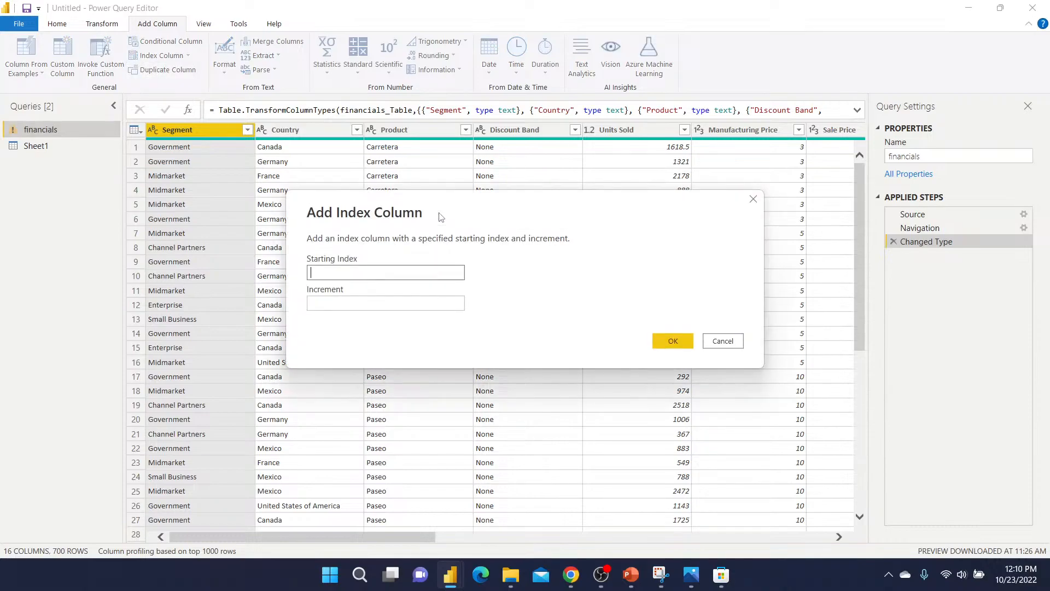
{"action": "left_click", "coordinate": [347, 273]}
{"action": "type", "text": "100"}
{"action": "left_click", "coordinate": [348, 302]}
{"action": "type", "text": "1"}
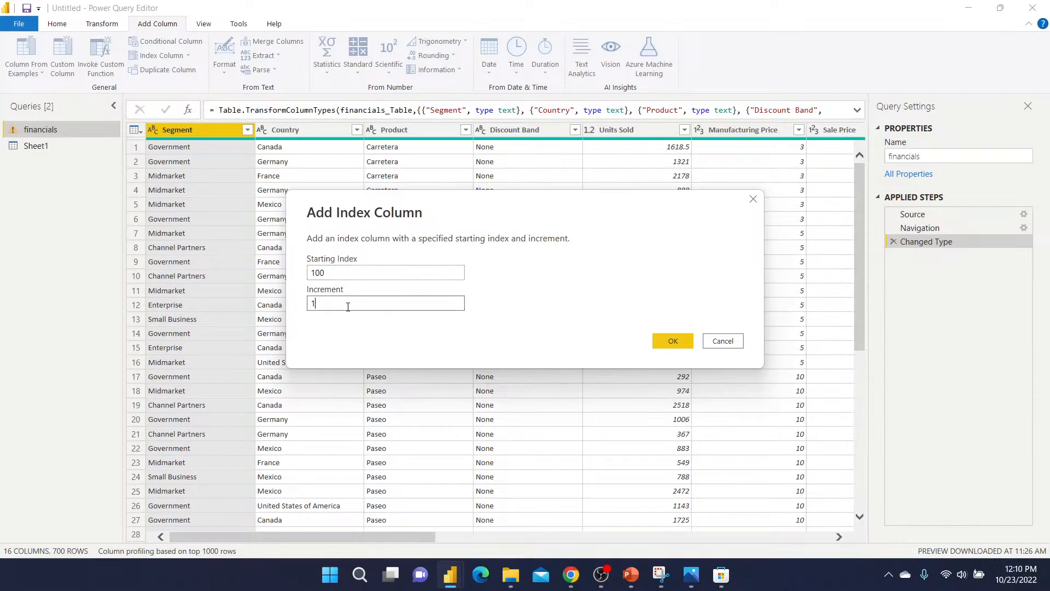
{"action": "left_click", "coordinate": [673, 341]}
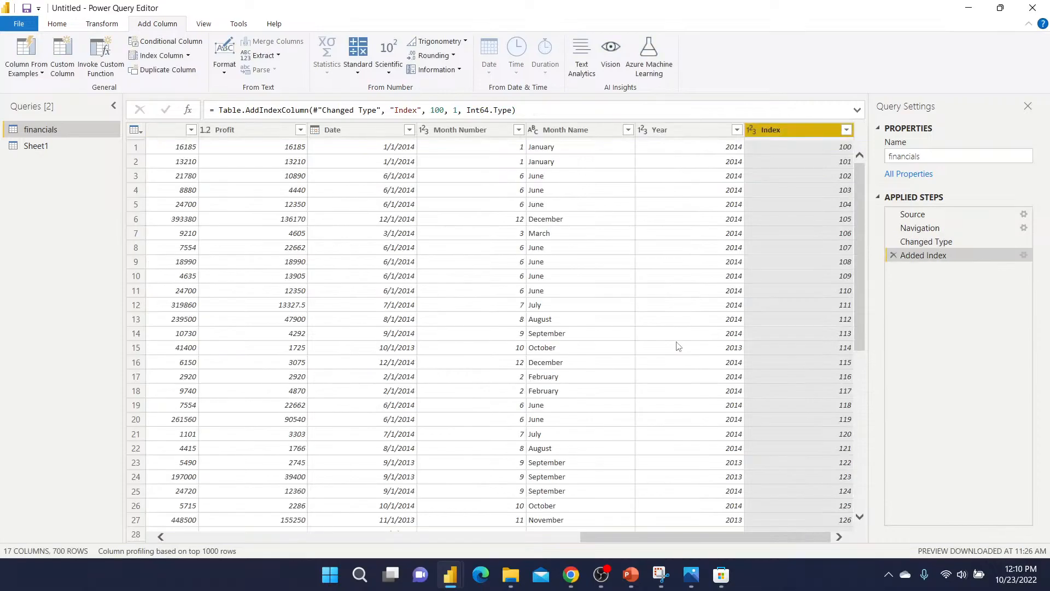
Rename the new index column in financials to Id and move it to the beginning of the table.
{"action": "double_click", "coordinate": [819, 133]}
{"action": "type", "text": "Id"}
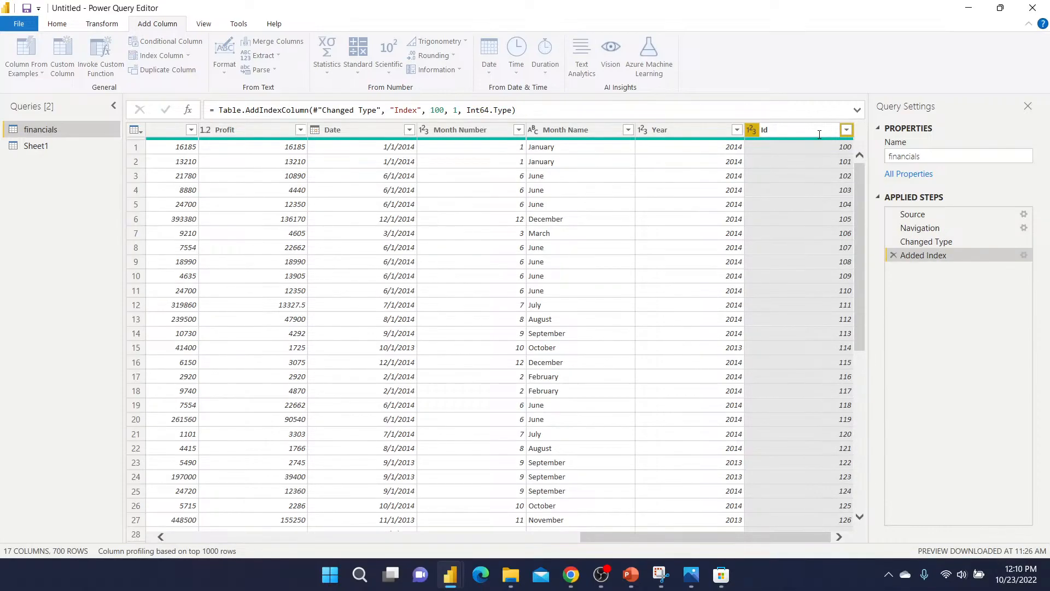
{"action": "key", "text": "Return"}
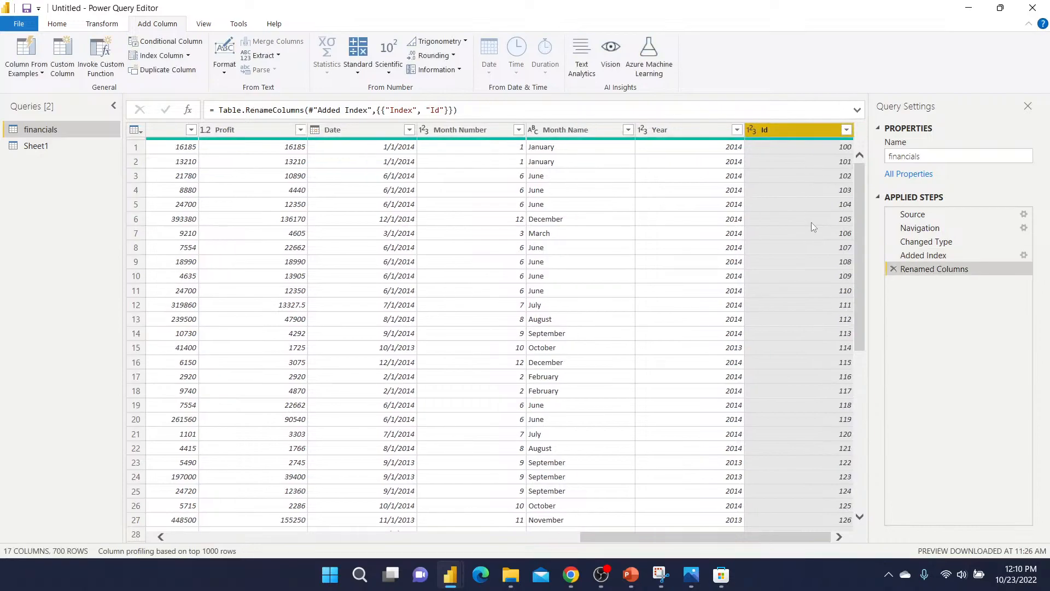
{"action": "right_click", "coordinate": [799, 135]}
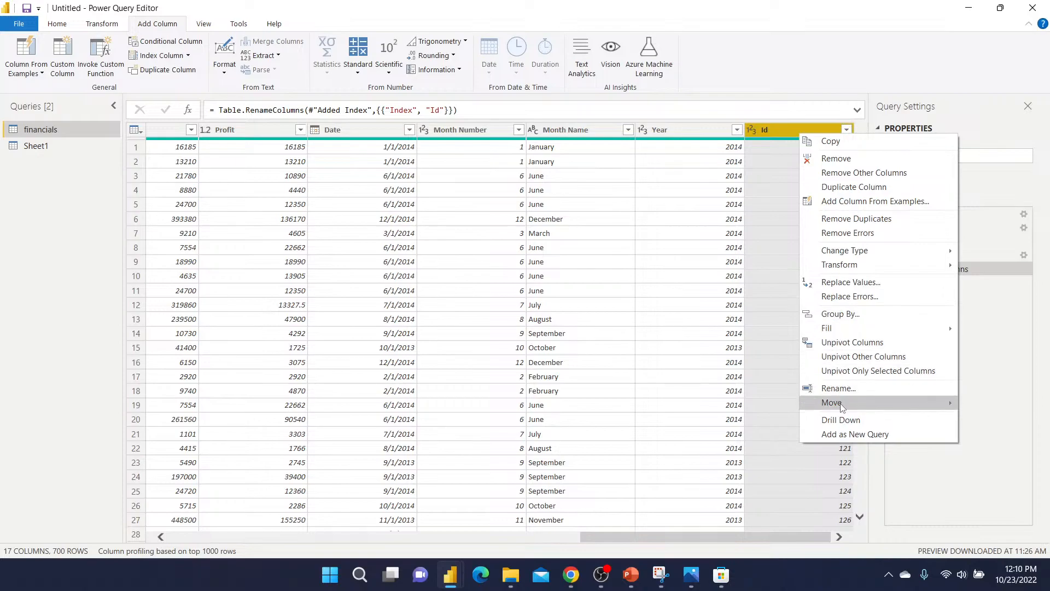
{"action": "mouse_move", "coordinate": [842, 408]}
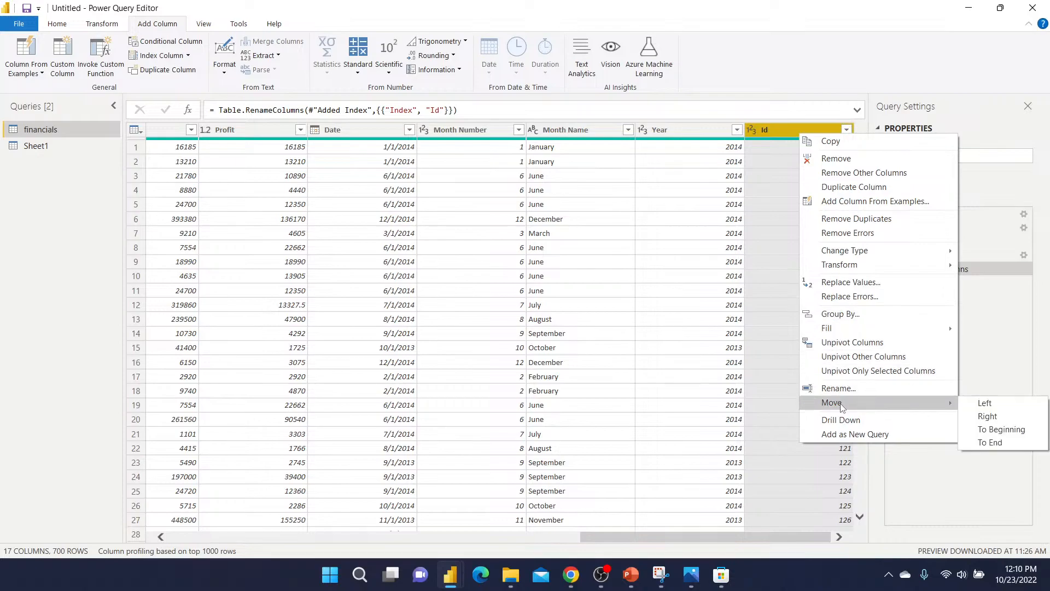
{"action": "left_click", "coordinate": [1005, 430]}
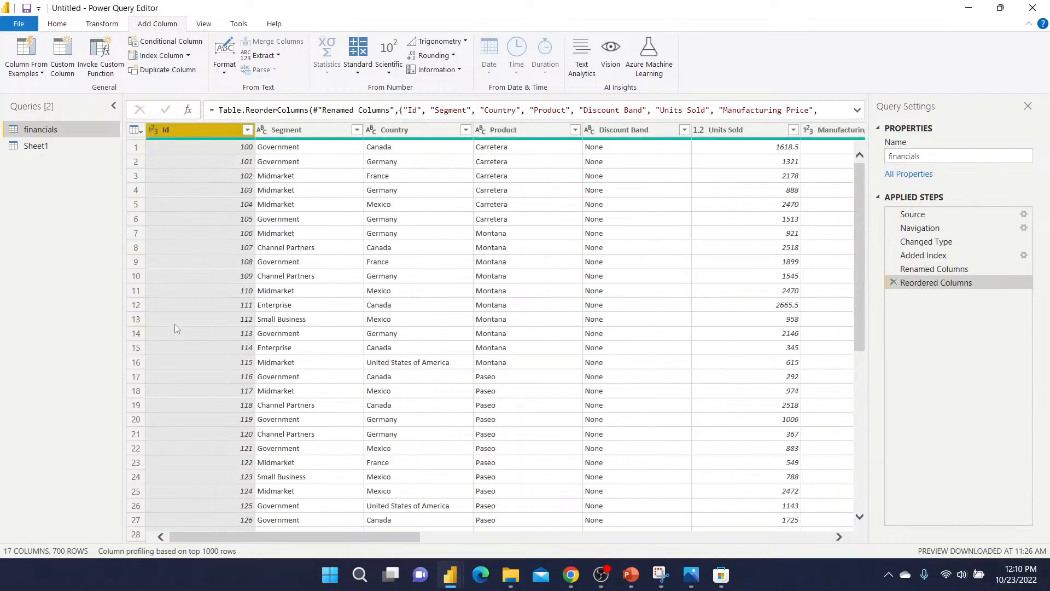
{"action": "left_click", "coordinate": [399, 304]}
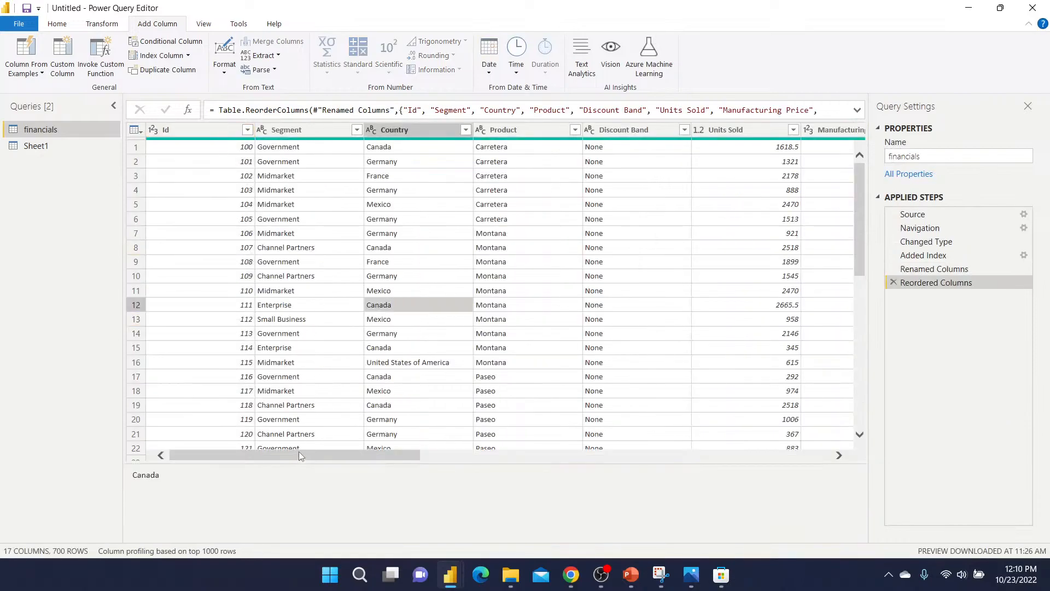
{"action": "left_click_drag", "start_coordinate": [299, 455], "coordinate": [156, 455]}
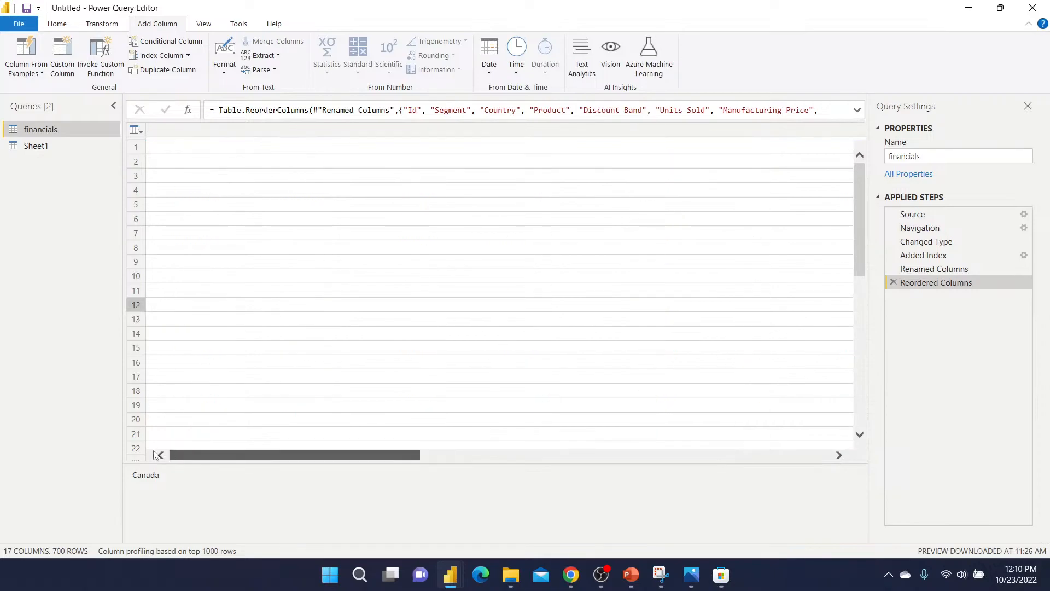
Add a custom index column to the Sheet1 query with starting index 100 and increment 1.
{"action": "left_click", "coordinate": [41, 143]}
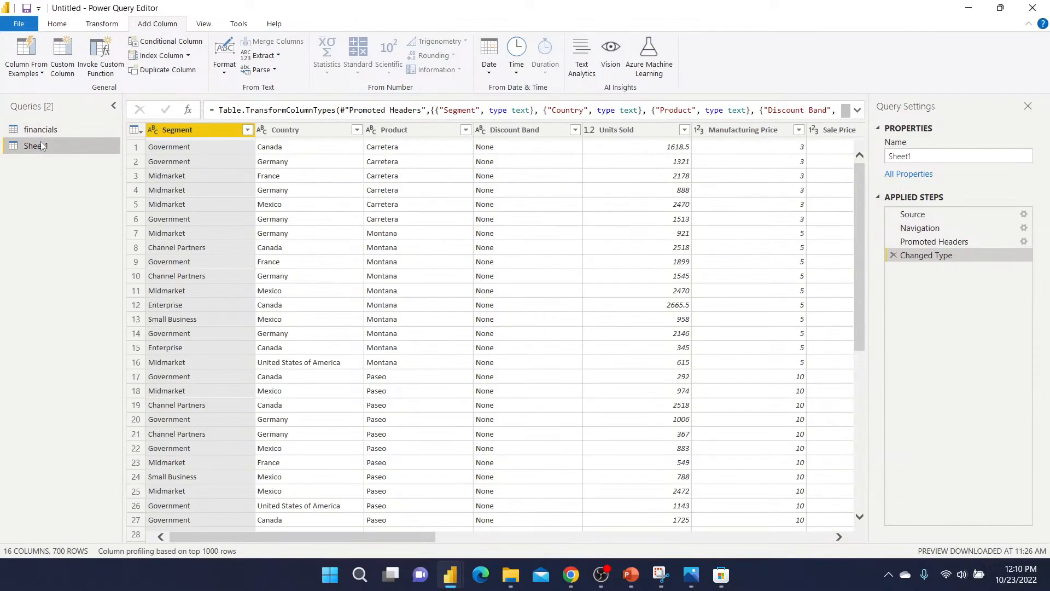
{"action": "left_click", "coordinate": [188, 56]}
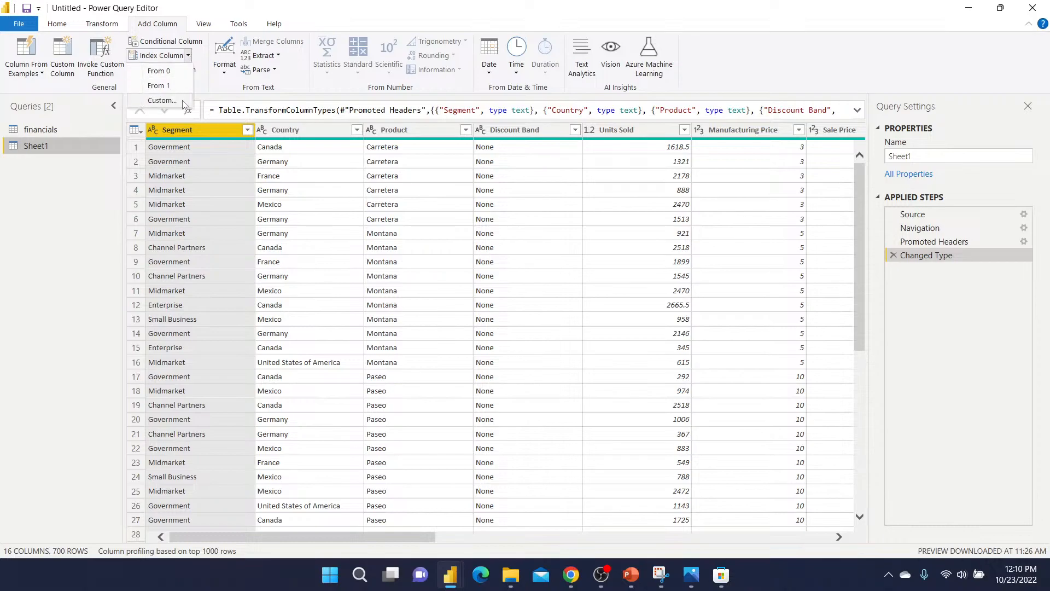
{"action": "left_click", "coordinate": [161, 100]}
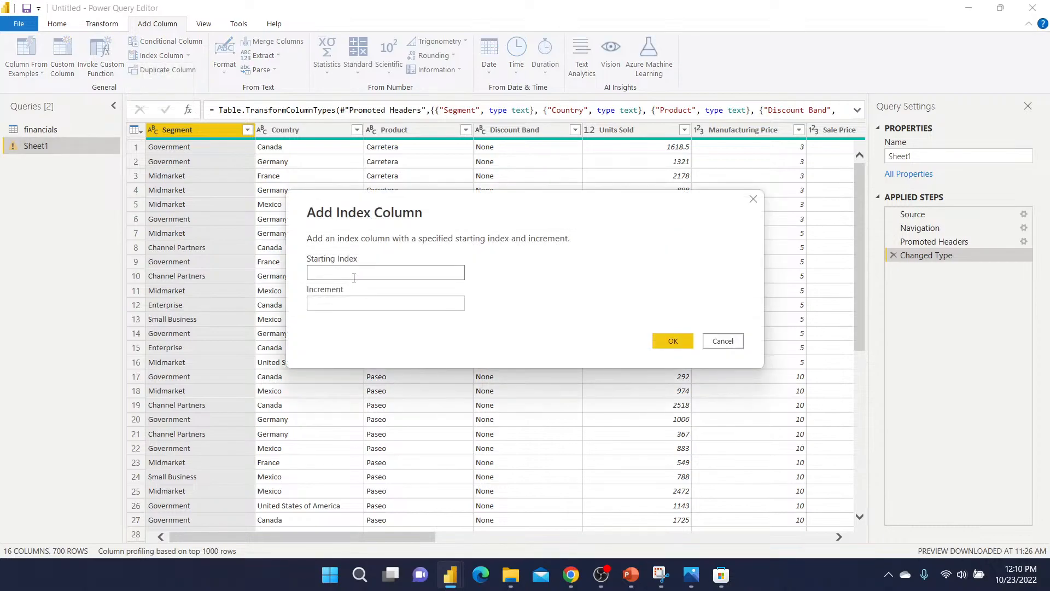
{"action": "type", "text": "100"}
{"action": "left_click", "coordinate": [330, 302]}
{"action": "type", "text": "1"}
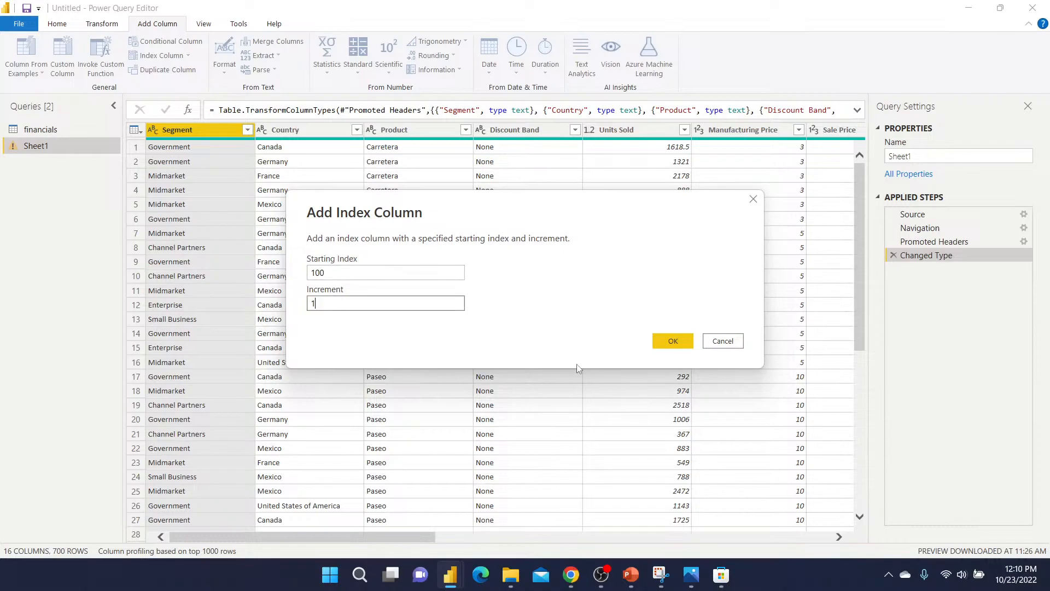
{"action": "left_click", "coordinate": [670, 342]}
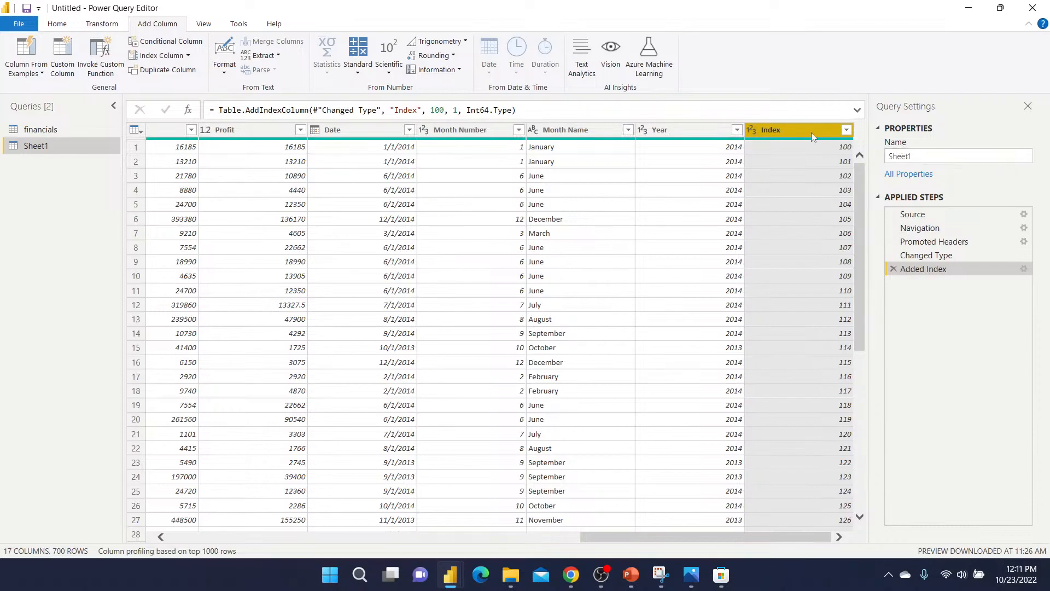
Move the Index column to the beginning of the Sheet1 table and check both queries.
{"action": "right_click", "coordinate": [812, 133]}
{"action": "mouse_move", "coordinate": [873, 399]}
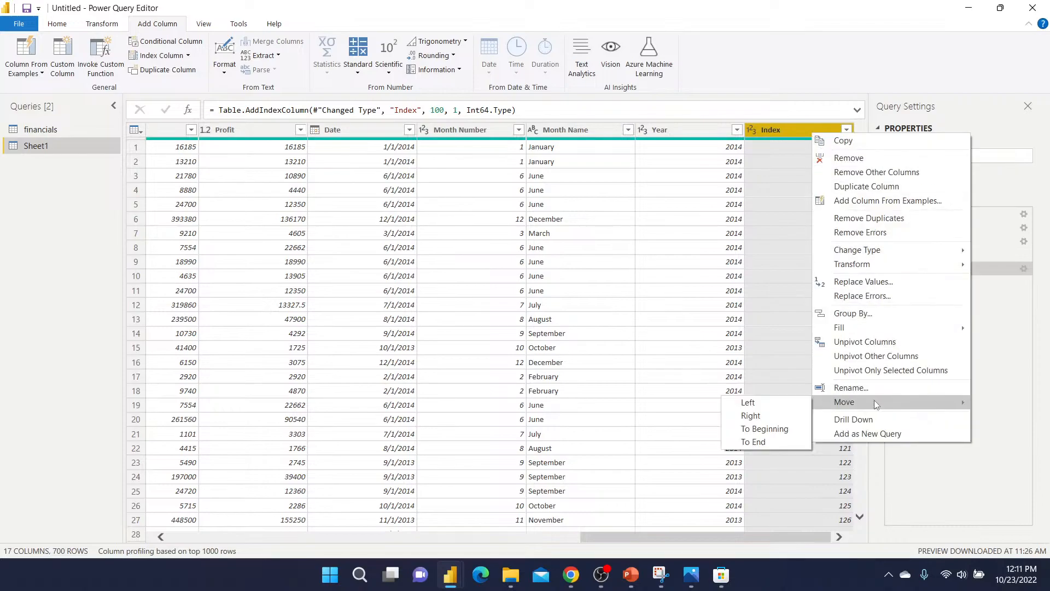
{"action": "left_click", "coordinate": [764, 429]}
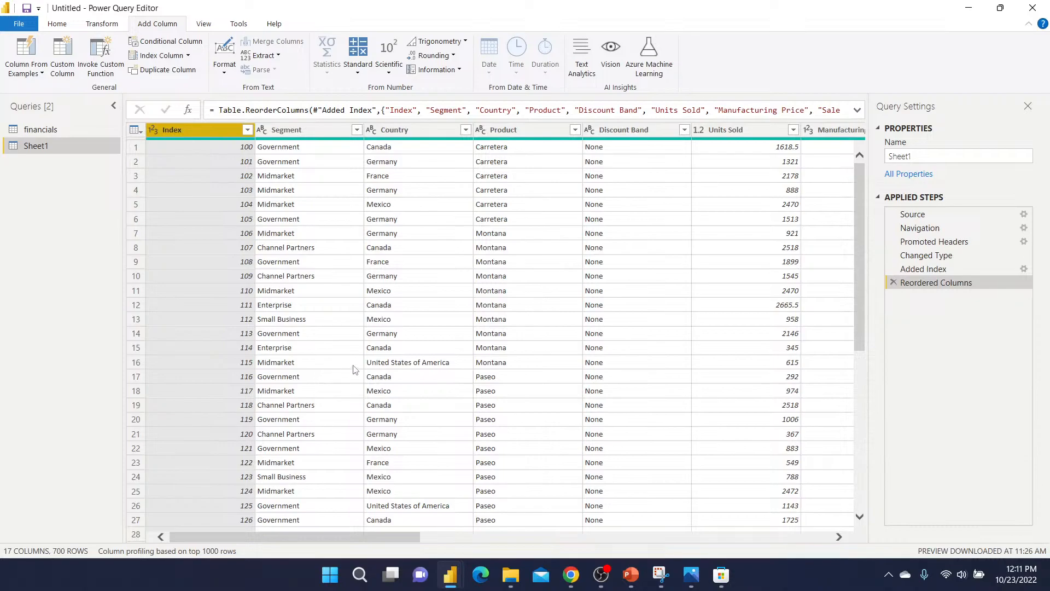
{"action": "left_click", "coordinate": [48, 133]}
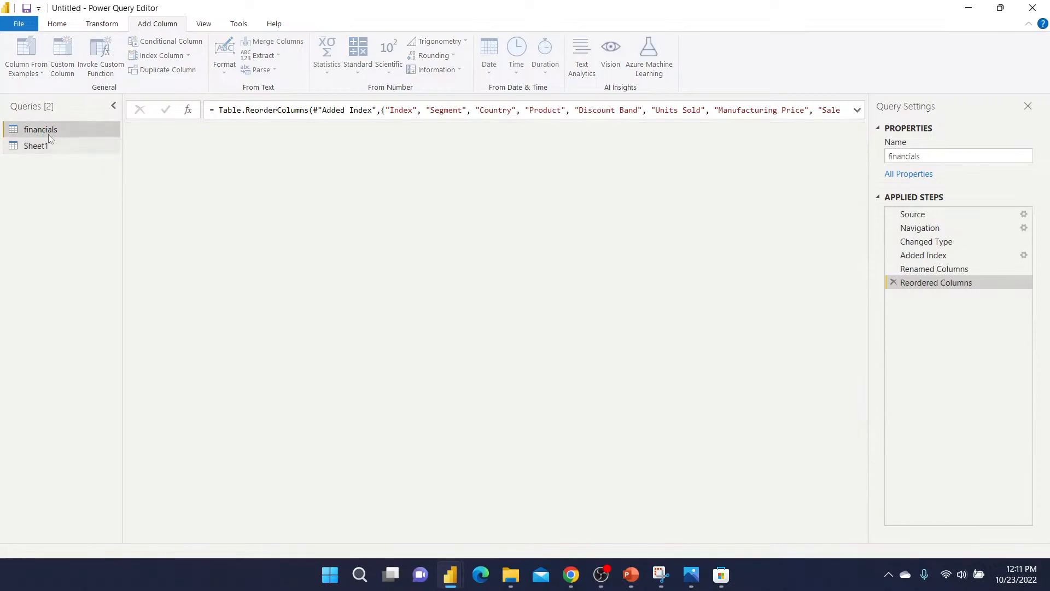
{"action": "left_click", "coordinate": [47, 145]}
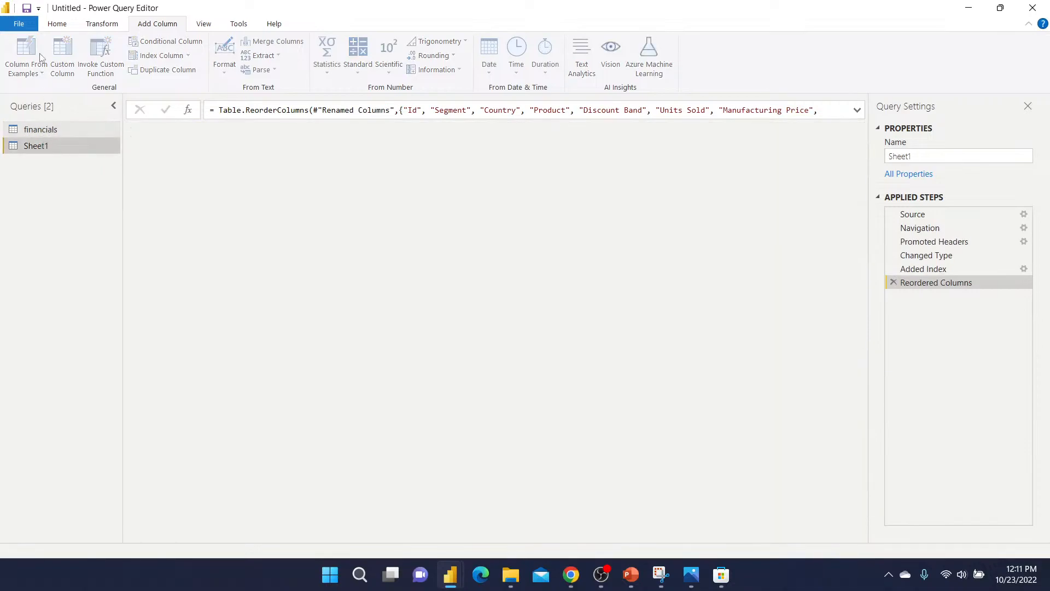
Apply the query changes and close Power Query Editor, returning to the report.
{"action": "left_click", "coordinate": [57, 23]}
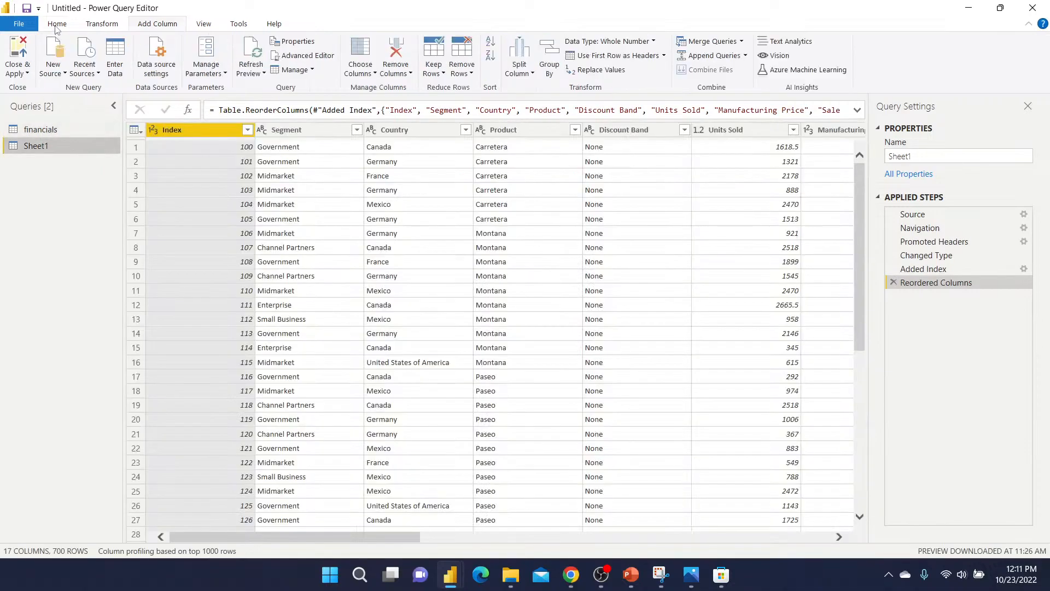
{"action": "left_click", "coordinate": [24, 72]}
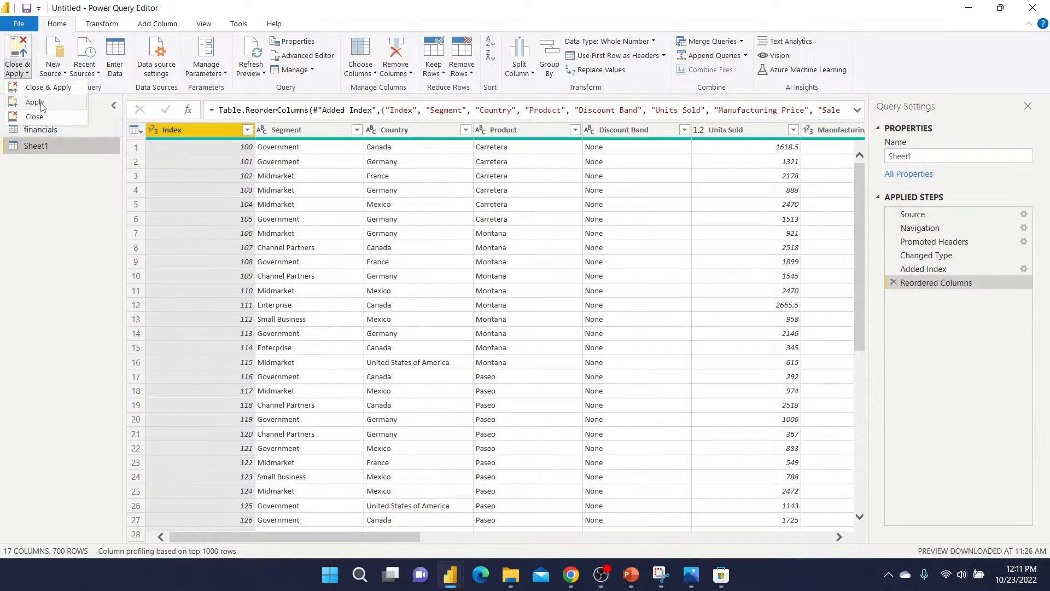
{"action": "left_click", "coordinate": [46, 87]}
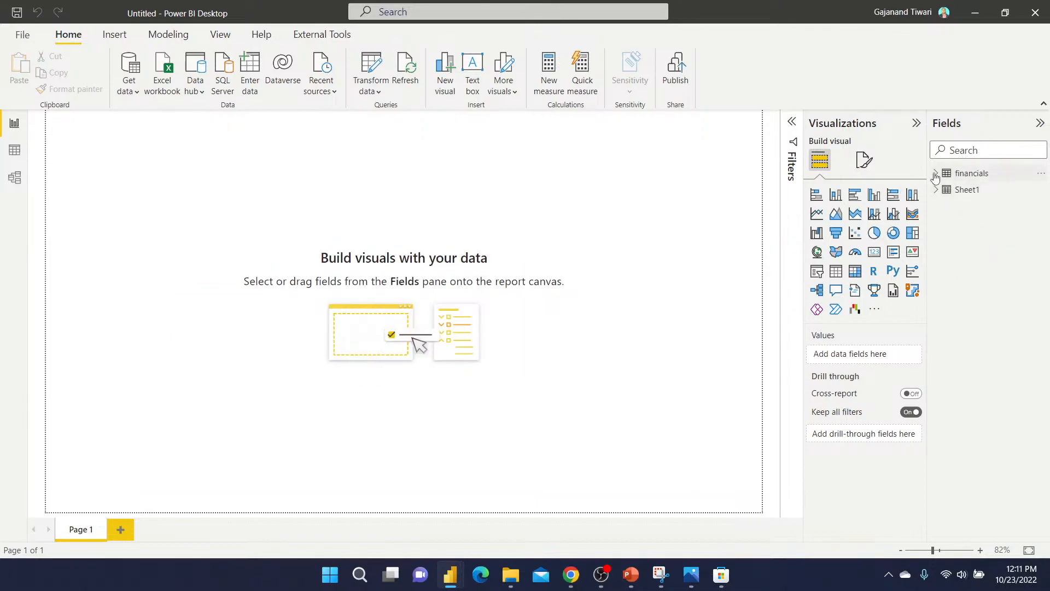
Examine the loaded fields of the financials and Sheet1 tables, and collapse both field lists again.
{"action": "left_click", "coordinate": [935, 173]}
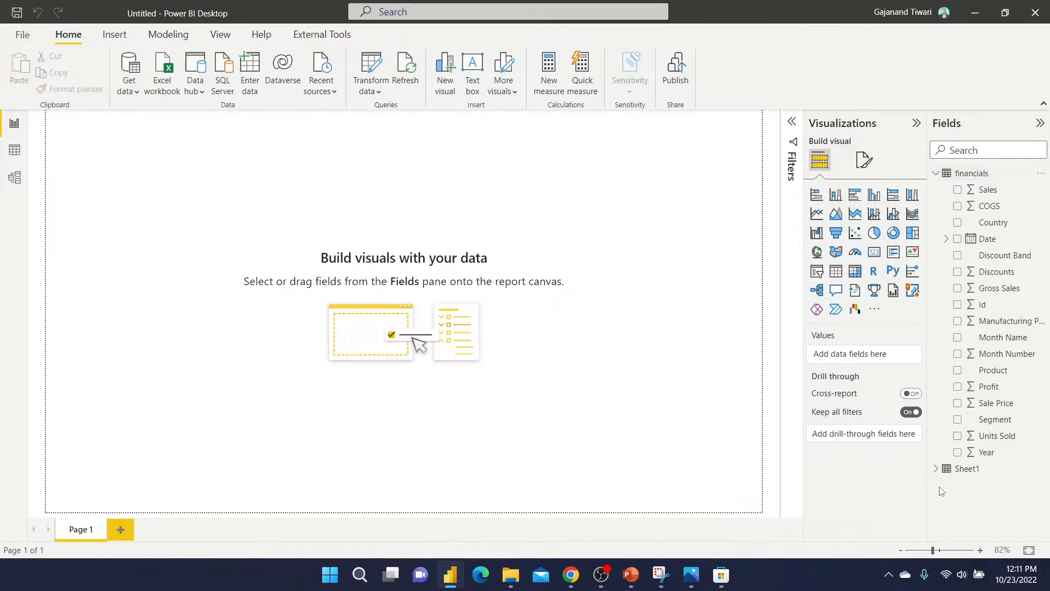
{"action": "left_click", "coordinate": [935, 468]}
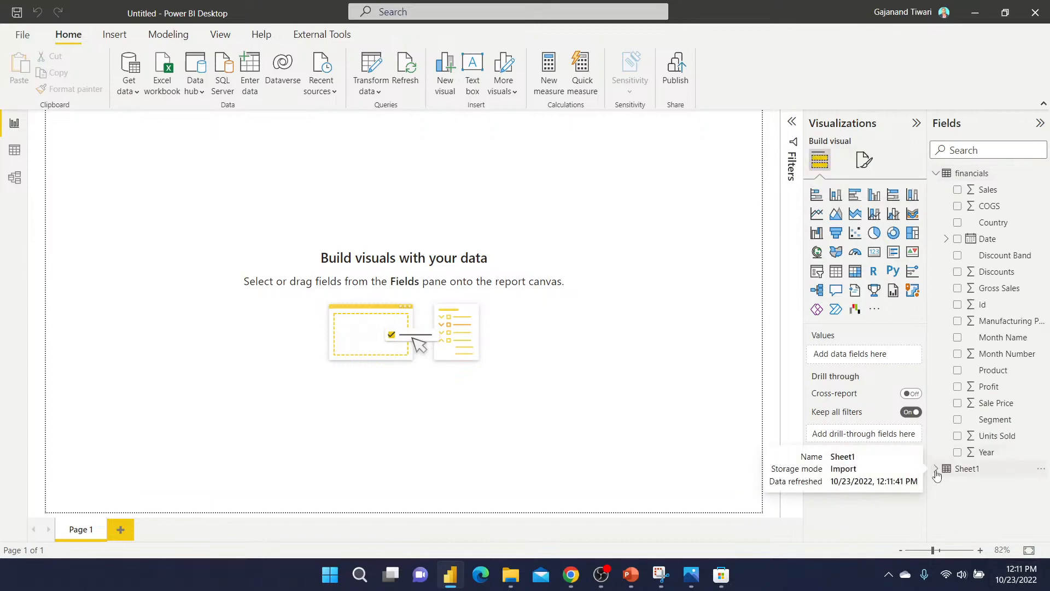
{"action": "left_click", "coordinate": [935, 468]}
{"action": "left_click", "coordinate": [935, 173]}
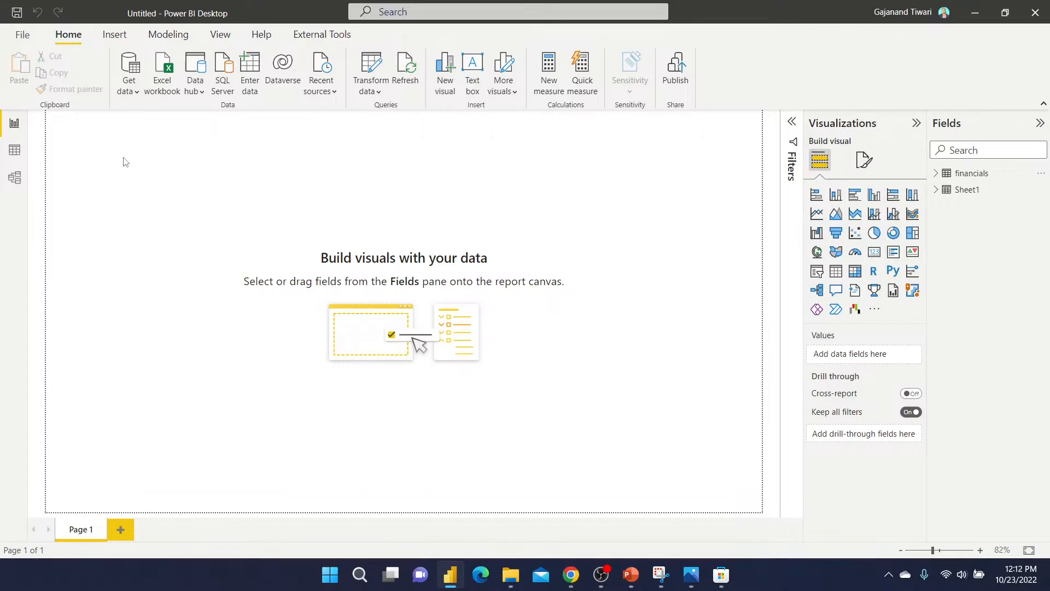
Start saving the report as a new file and browse to the PowerBI Training folder on Local Disk (D:).
{"action": "left_click", "coordinate": [22, 34]}
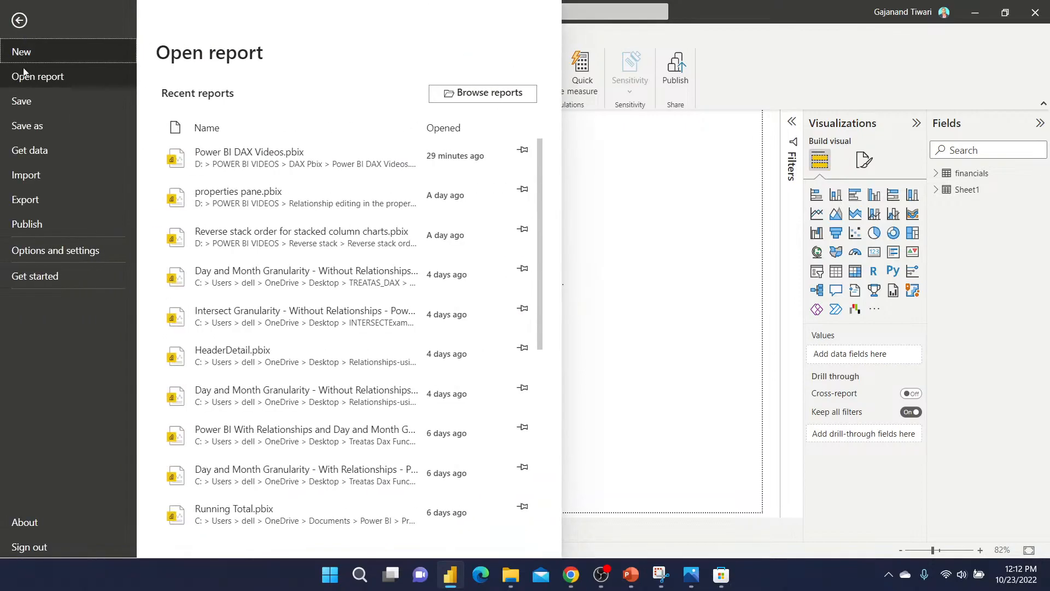
{"action": "left_click", "coordinate": [19, 20]}
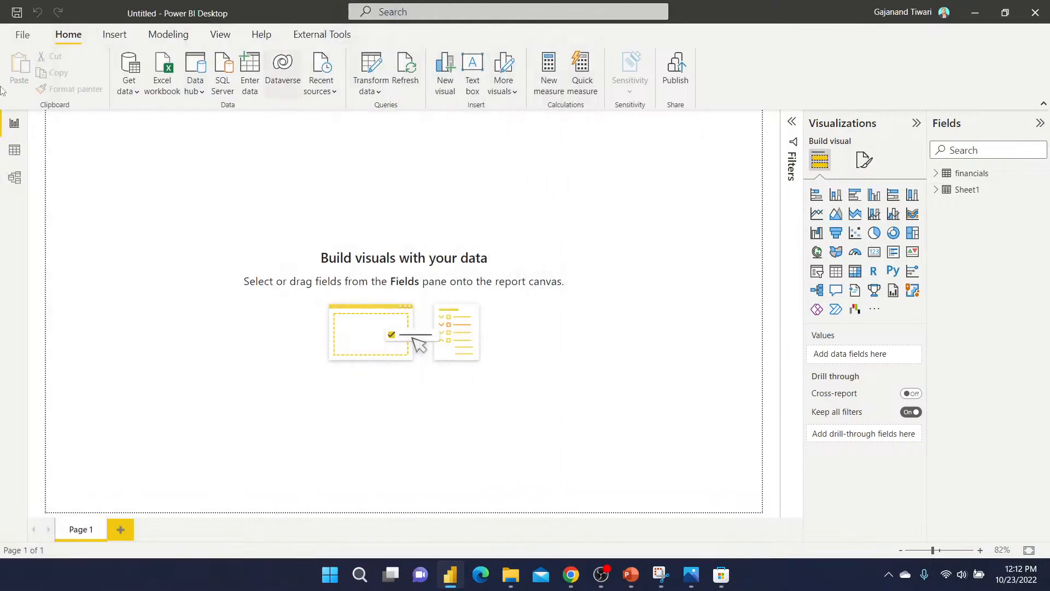
{"action": "left_click", "coordinate": [22, 34]}
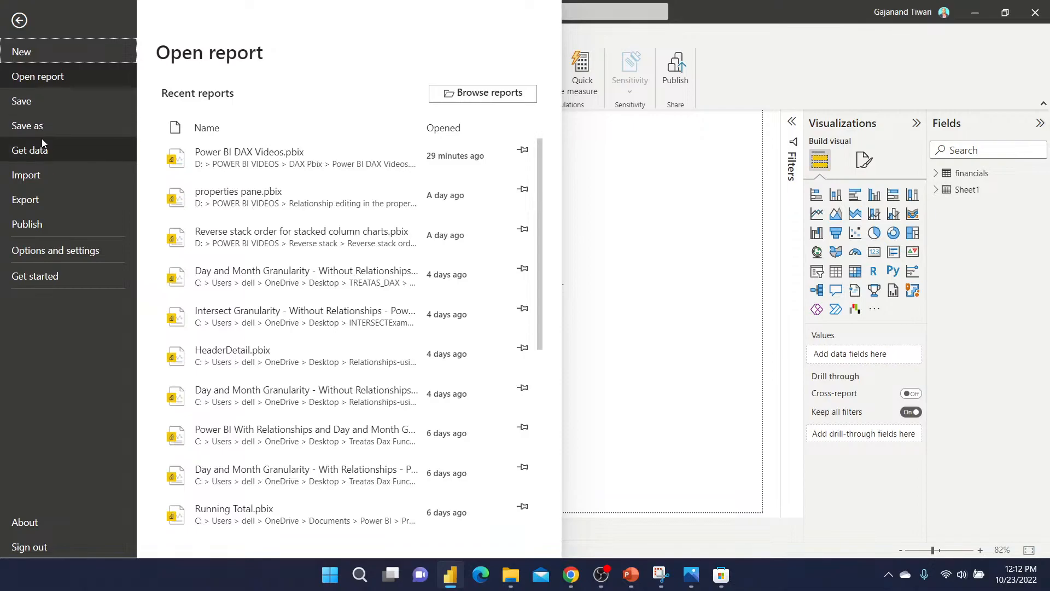
{"action": "left_click", "coordinate": [41, 127]}
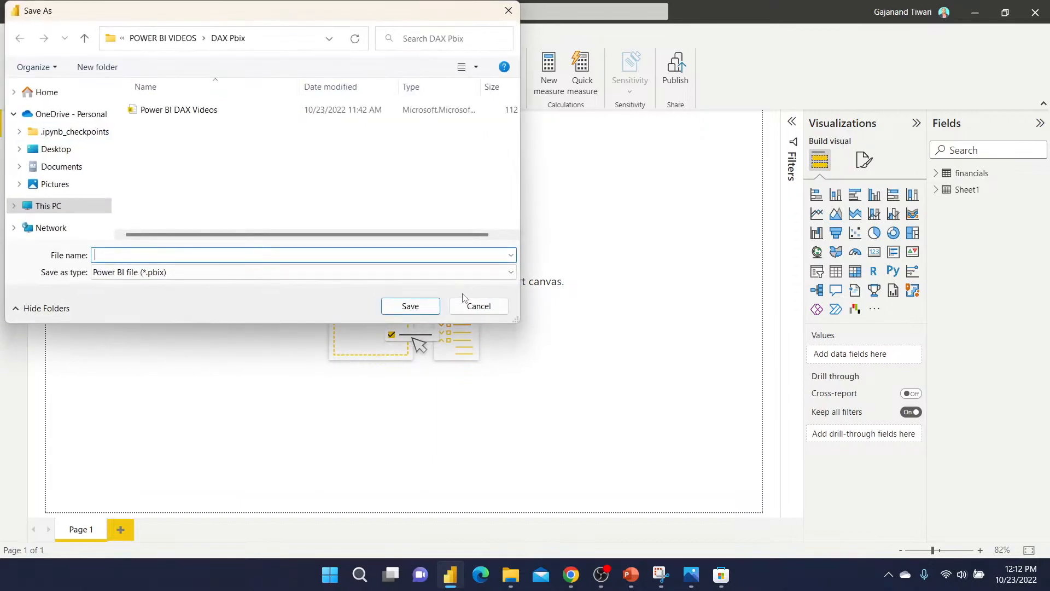
{"action": "left_click", "coordinate": [215, 166]}
{"action": "key", "text": "alt+Up"}
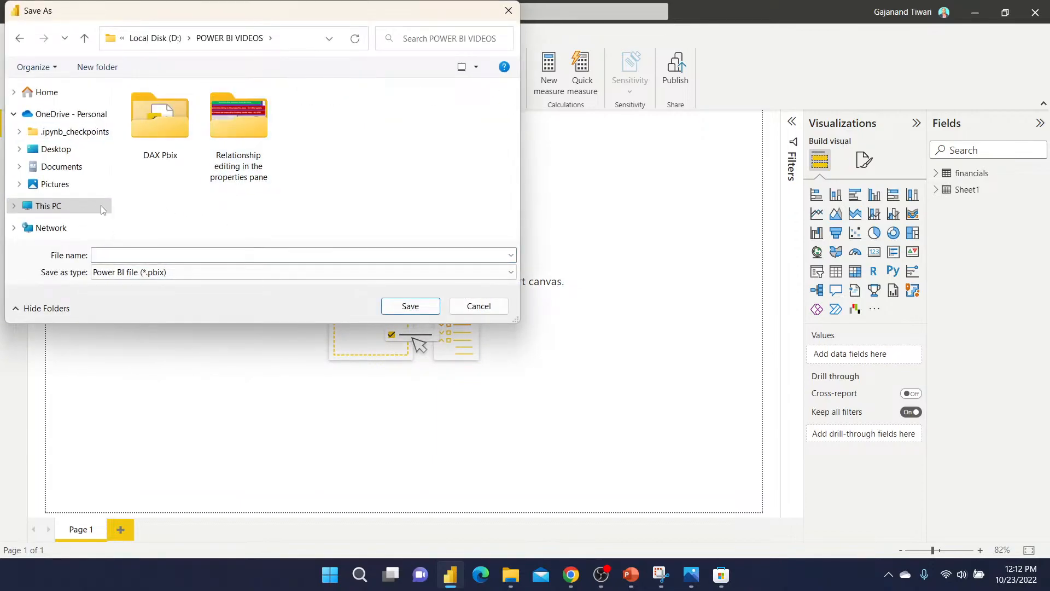
{"action": "left_click", "coordinate": [48, 206]}
{"action": "scroll", "coordinate": [261, 231], "scroll_direction": "down", "scroll_amount": 5}
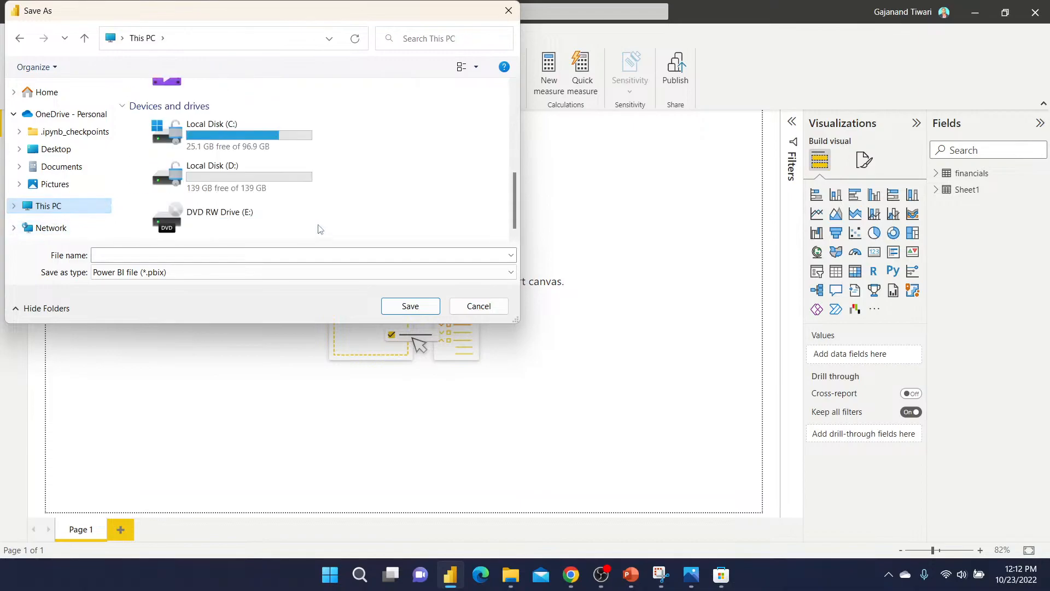
{"action": "double_click", "coordinate": [266, 189]}
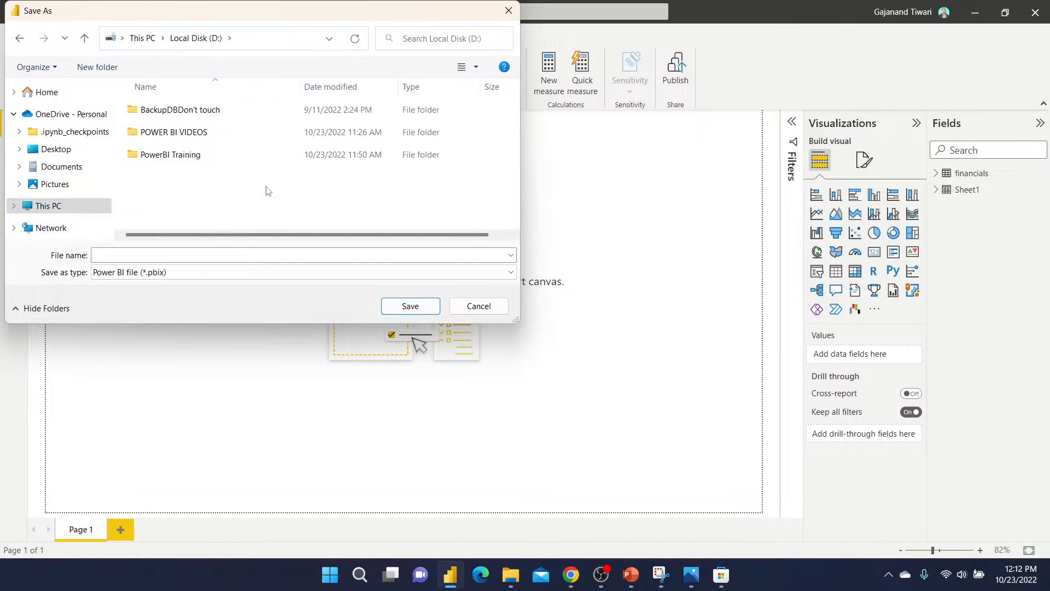
{"action": "double_click", "coordinate": [180, 155]}
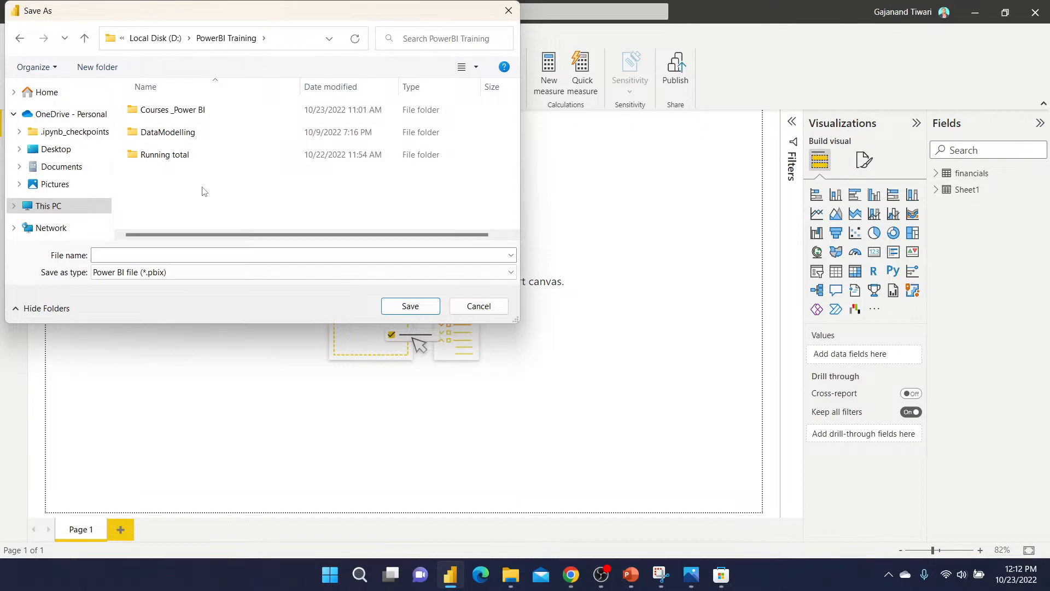
{"action": "key", "text": "alt+Up"}
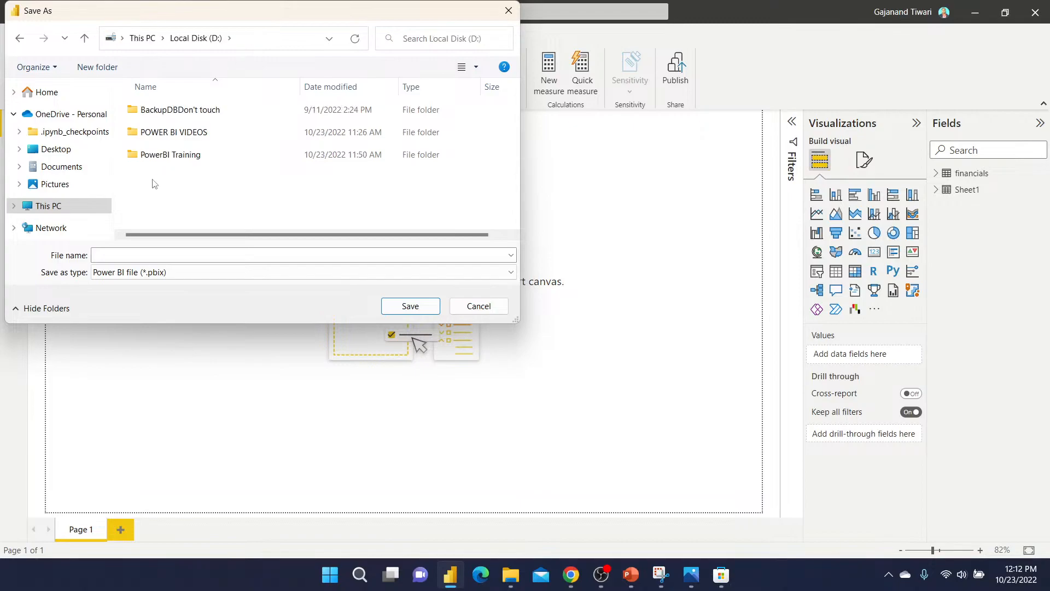
{"action": "double_click", "coordinate": [162, 154]}
Name the report file Power BI Day2 and save it as a Power BI file.
{"action": "left_click", "coordinate": [163, 256]}
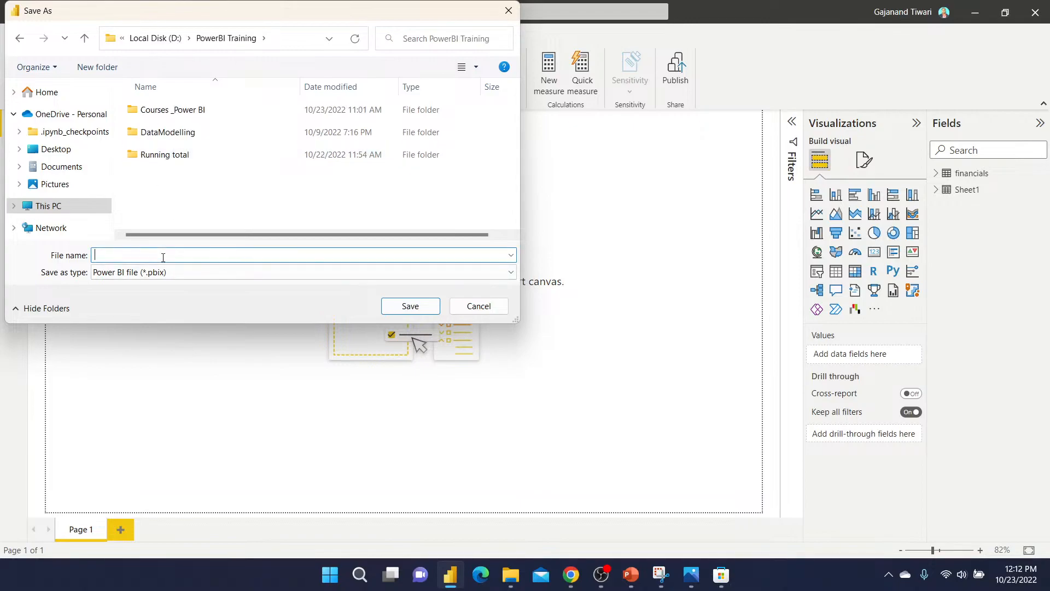
{"action": "type", "text": "Power BI DAy"}
{"action": "key", "text": "BackSpace"}
{"action": "key", "text": "BackSpace"}
{"action": "type", "text": "ay"}
{"action": "left_click", "coordinate": [407, 306]}
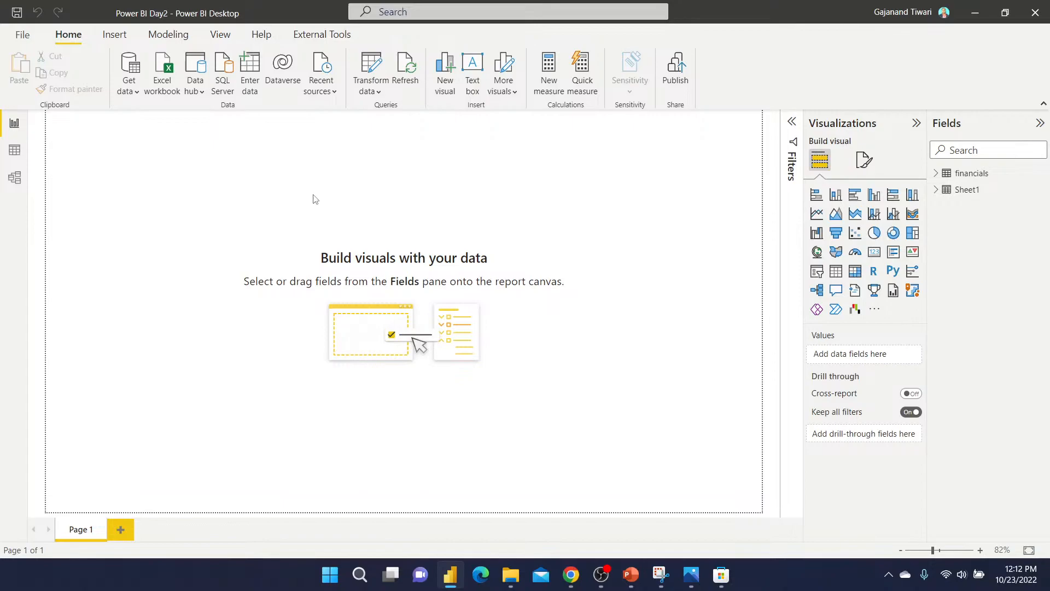
Check the training agenda in the Day 2.png image, return to Power BI Desktop and look through its recent reports.
{"action": "left_click", "coordinate": [691, 574]}
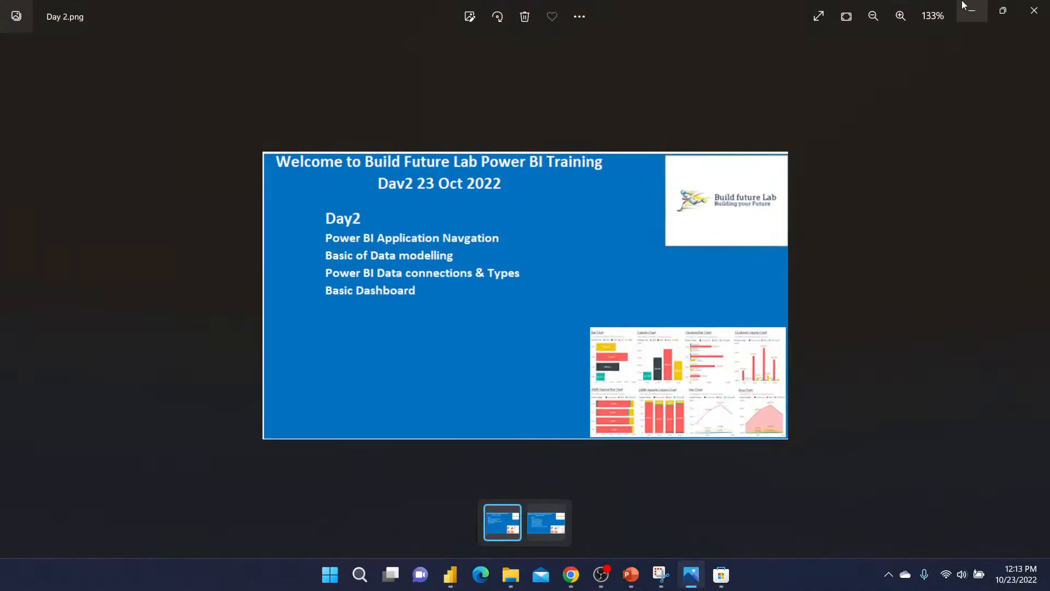
{"action": "left_click", "coordinate": [972, 12]}
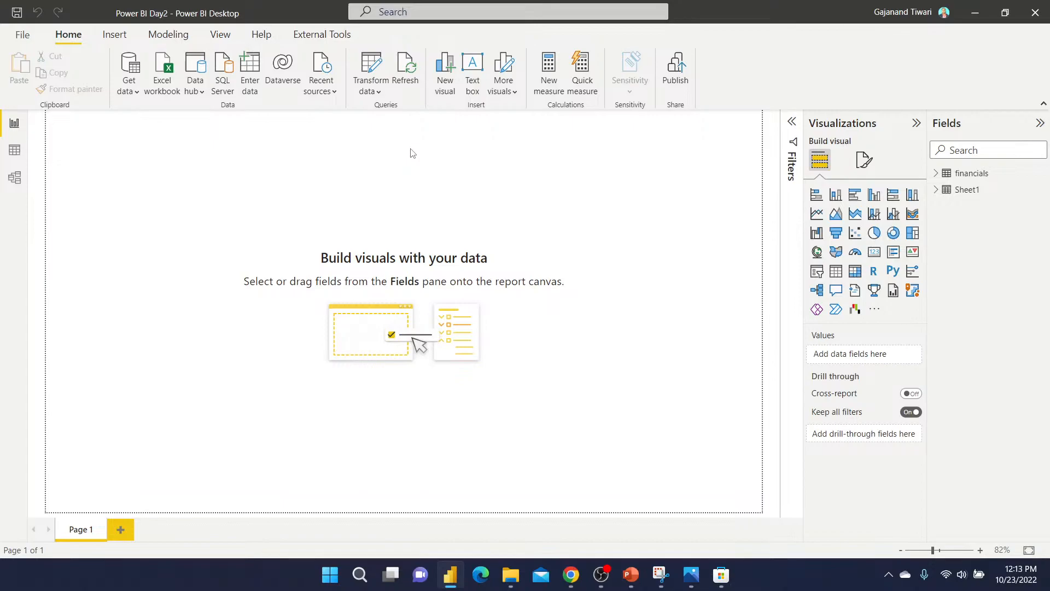
{"action": "left_click", "coordinate": [31, 36]}
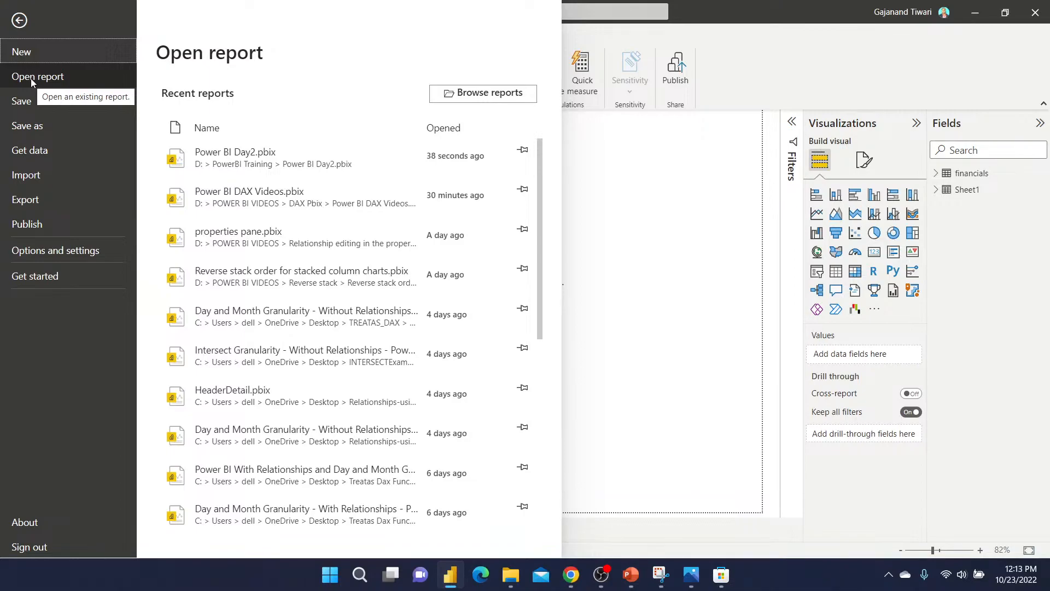
{"action": "scroll", "coordinate": [364, 347], "scroll_direction": "down", "scroll_amount": 10}
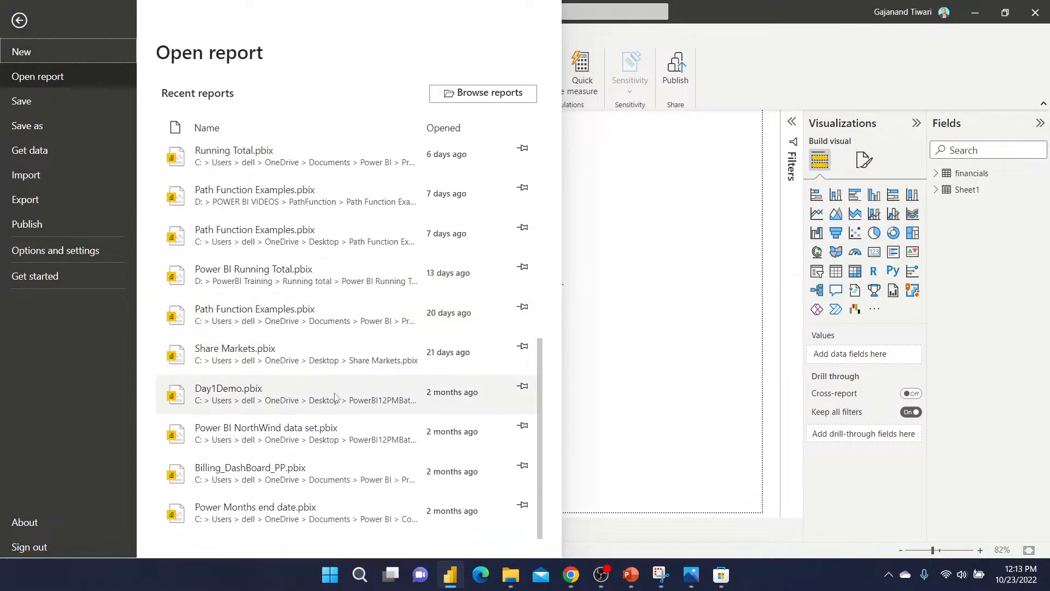
{"action": "scroll", "coordinate": [339, 372], "scroll_direction": "up", "scroll_amount": 10}
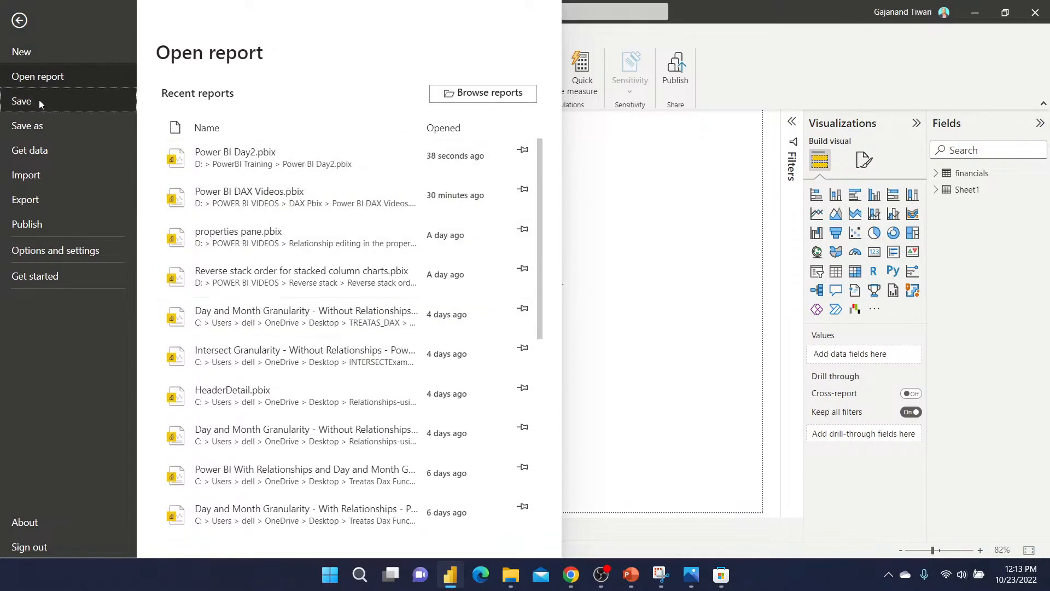
Save the open report again, and check the Save As dialog without saving a copy.
{"action": "left_click", "coordinate": [21, 101]}
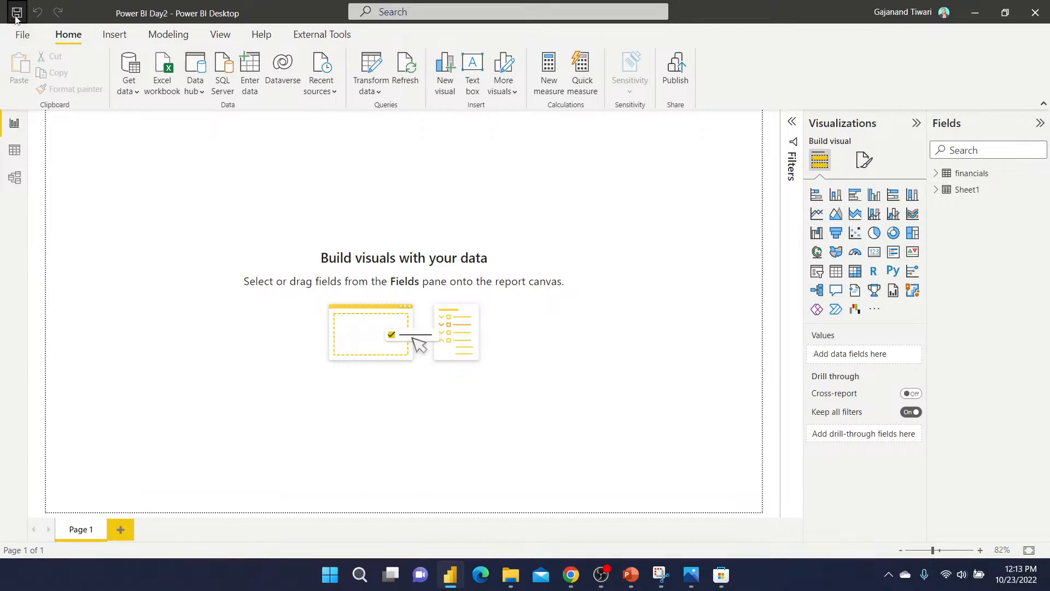
{"action": "left_click", "coordinate": [20, 36]}
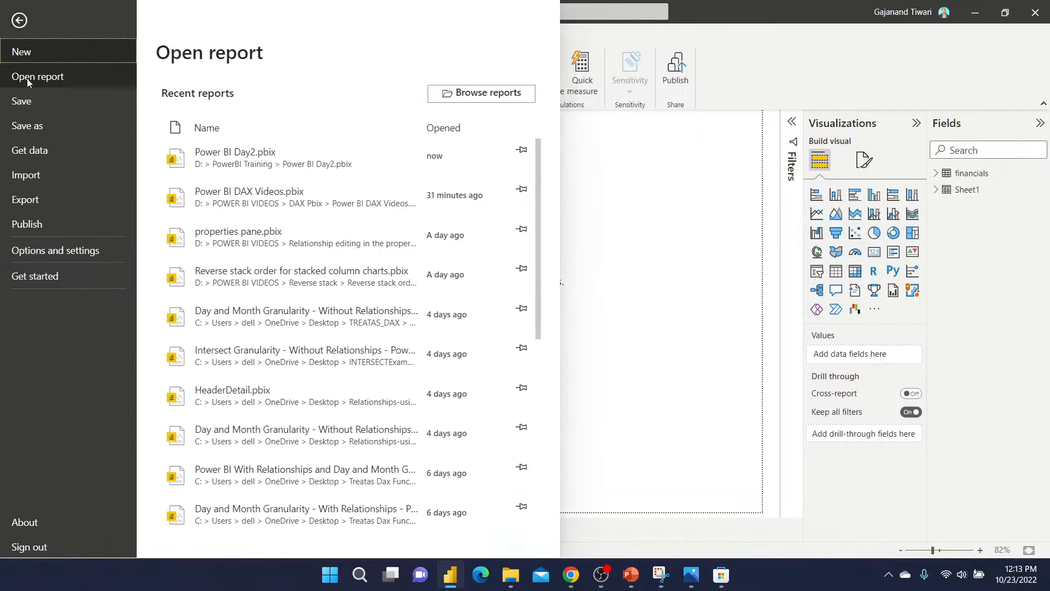
{"action": "left_click", "coordinate": [34, 127]}
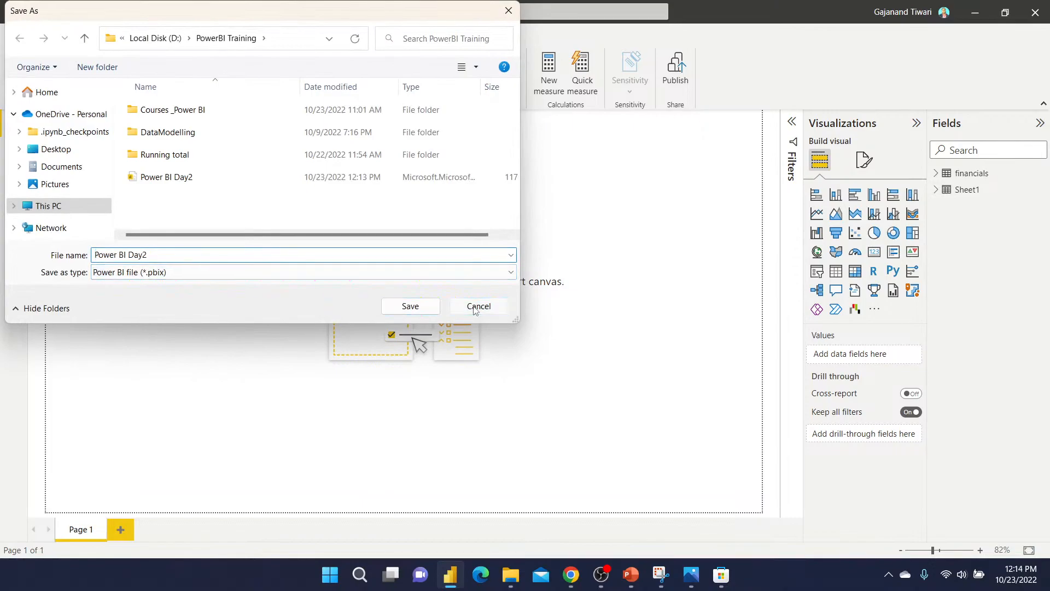
{"action": "left_click", "coordinate": [479, 307]}
Examine the available data sources and import choices, and check the Power BI template file dialog without opening a file.
{"action": "left_click", "coordinate": [22, 35]}
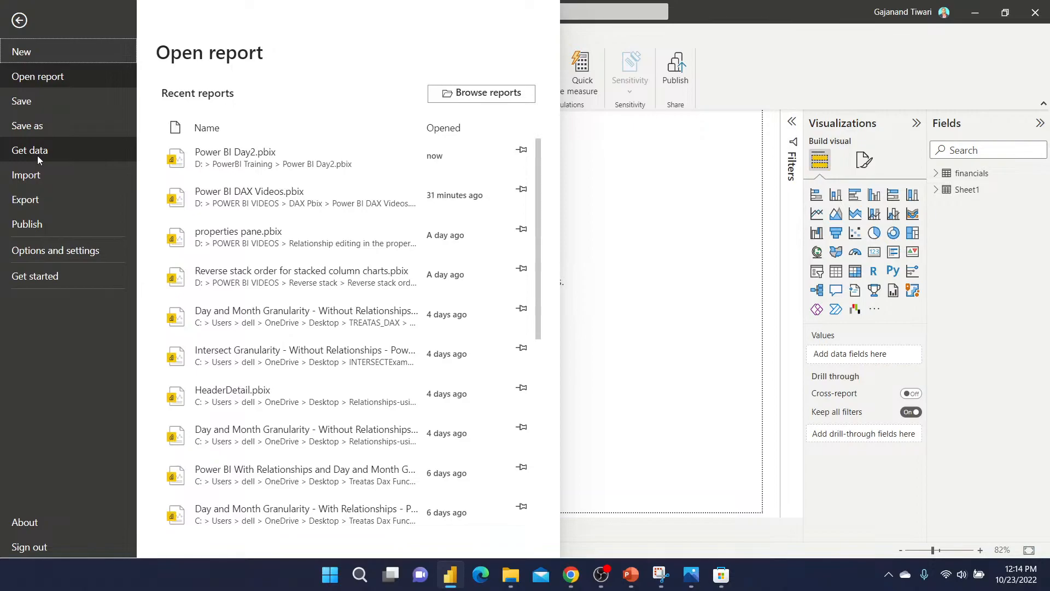
{"action": "left_click", "coordinate": [38, 157]}
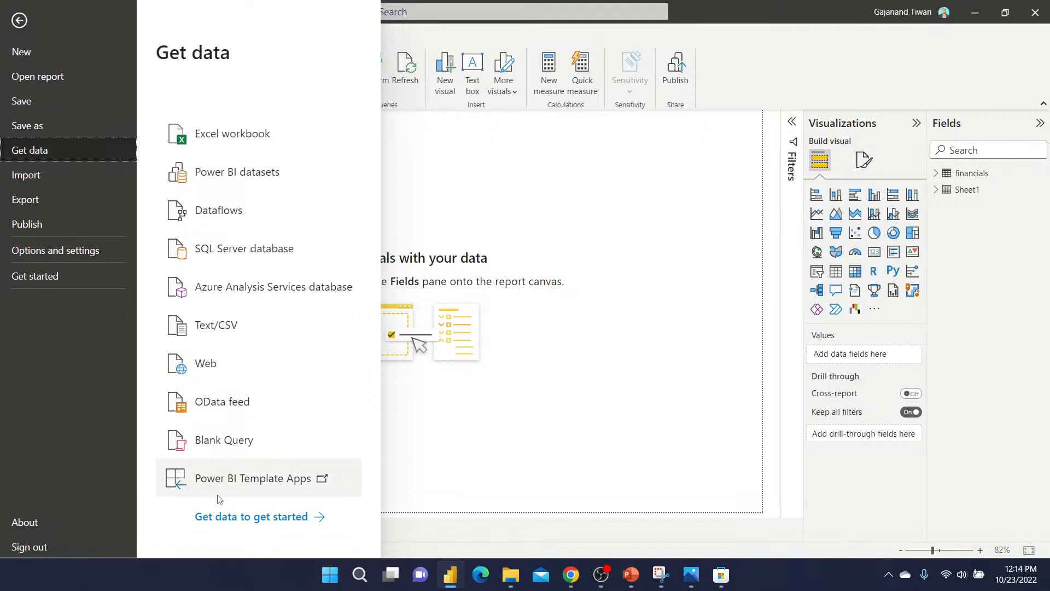
{"action": "left_click", "coordinate": [30, 178]}
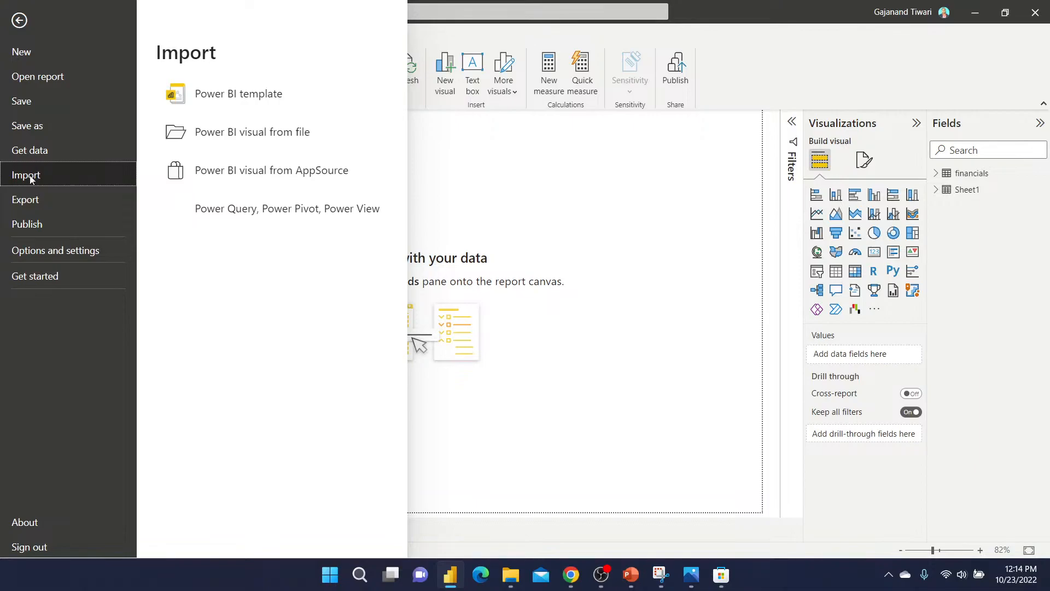
{"action": "left_click", "coordinate": [259, 103]}
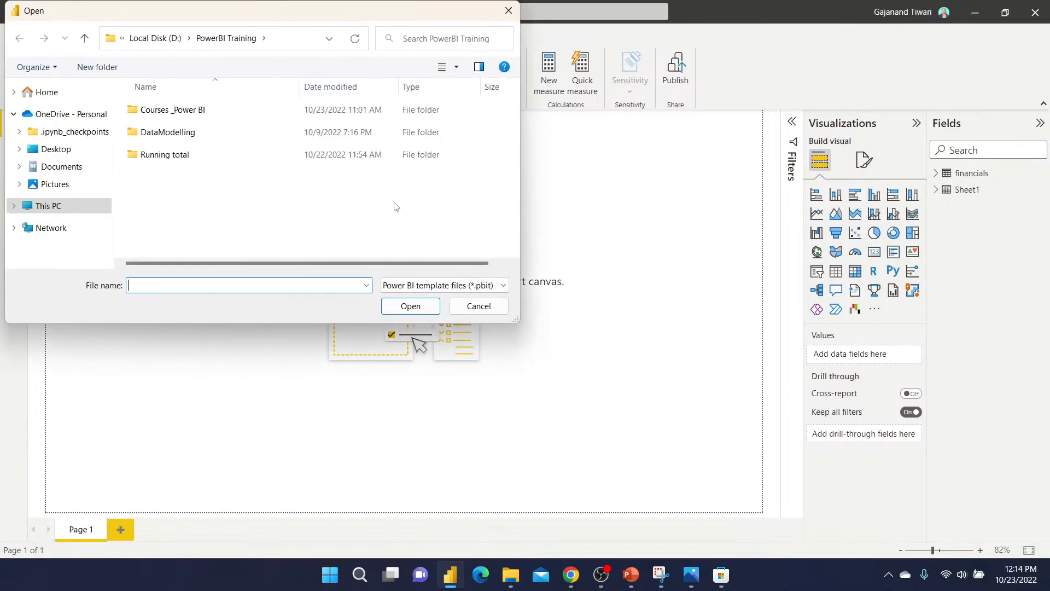
{"action": "left_click", "coordinate": [480, 309]}
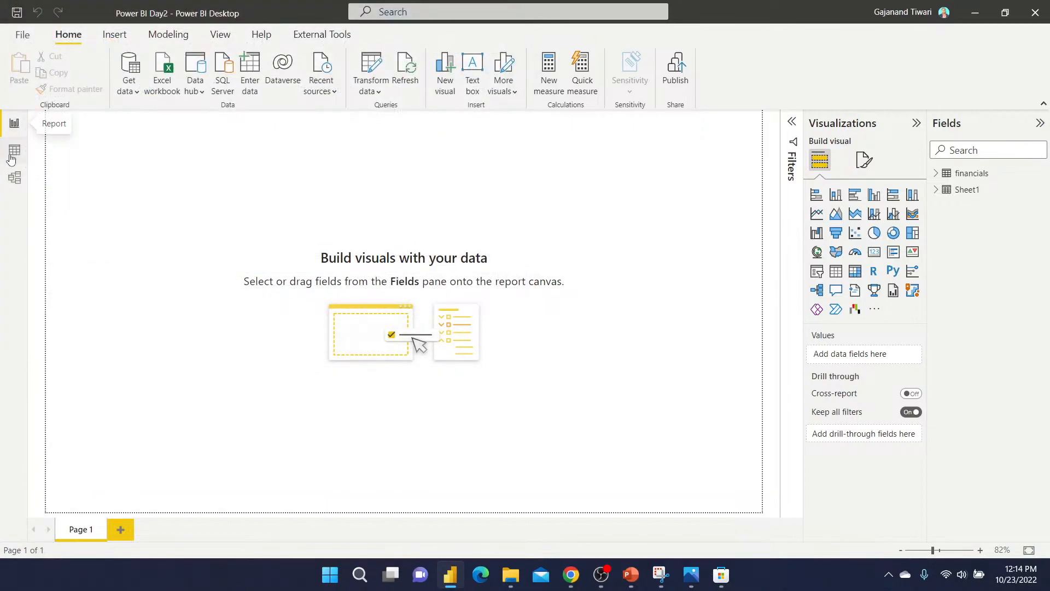
Review the file-level choices for importing, exporting and publishing the report.
{"action": "left_click", "coordinate": [18, 35]}
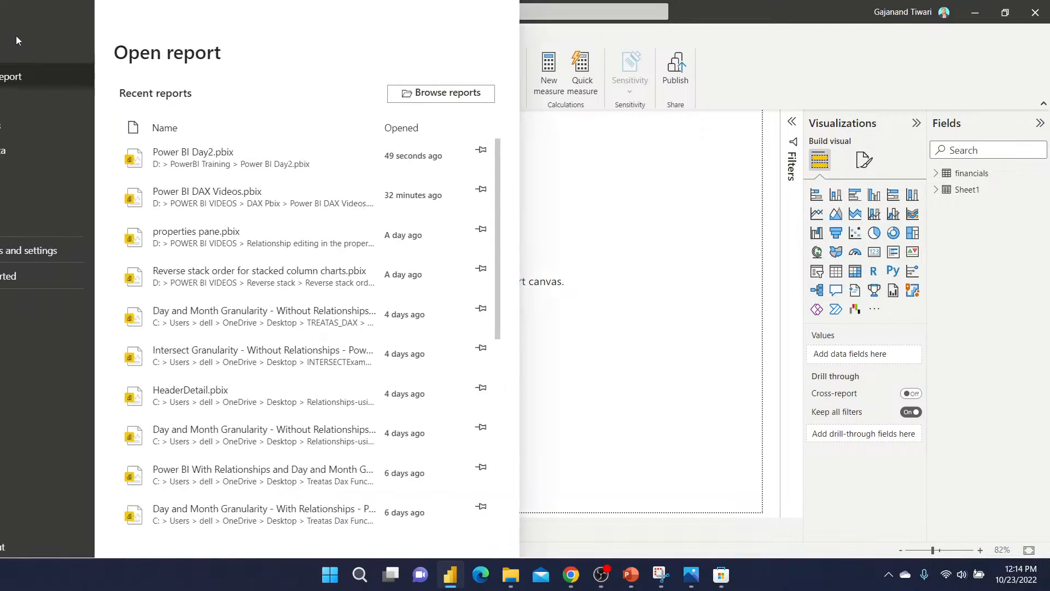
{"action": "left_click", "coordinate": [38, 173]}
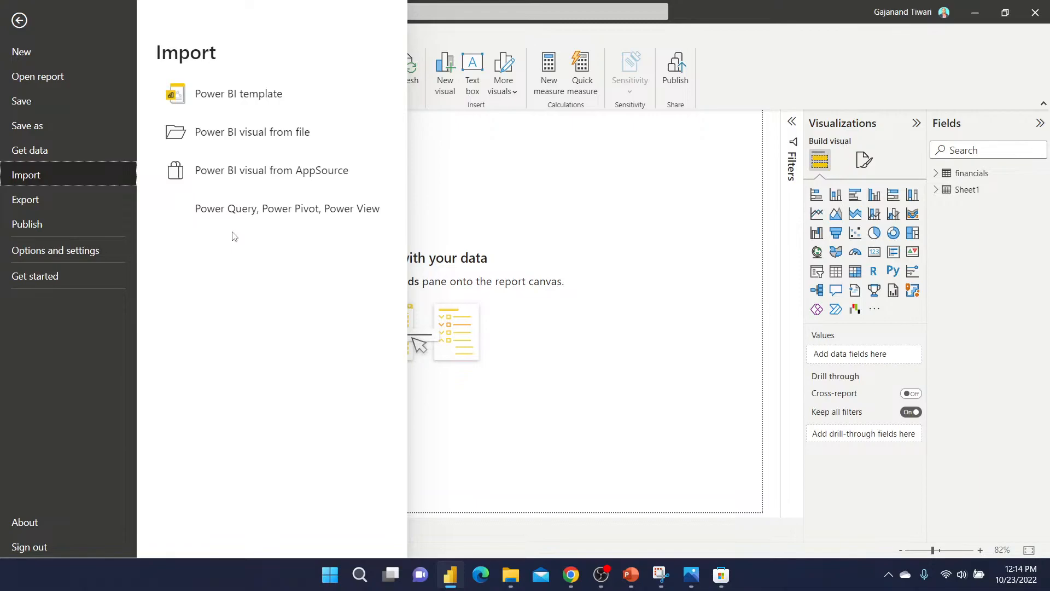
{"action": "left_click", "coordinate": [21, 203]}
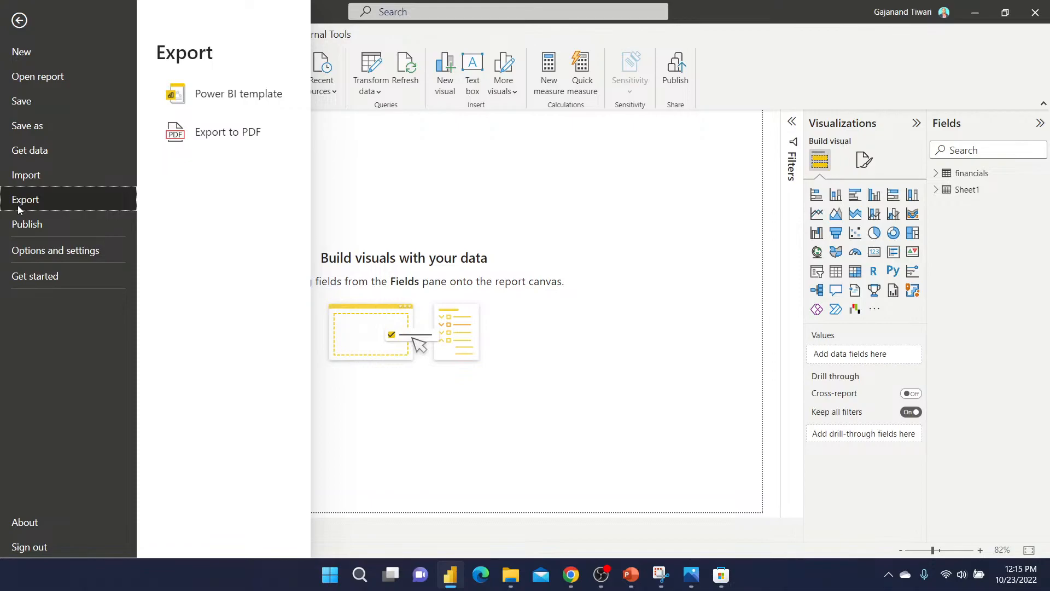
{"action": "left_click", "coordinate": [18, 229]}
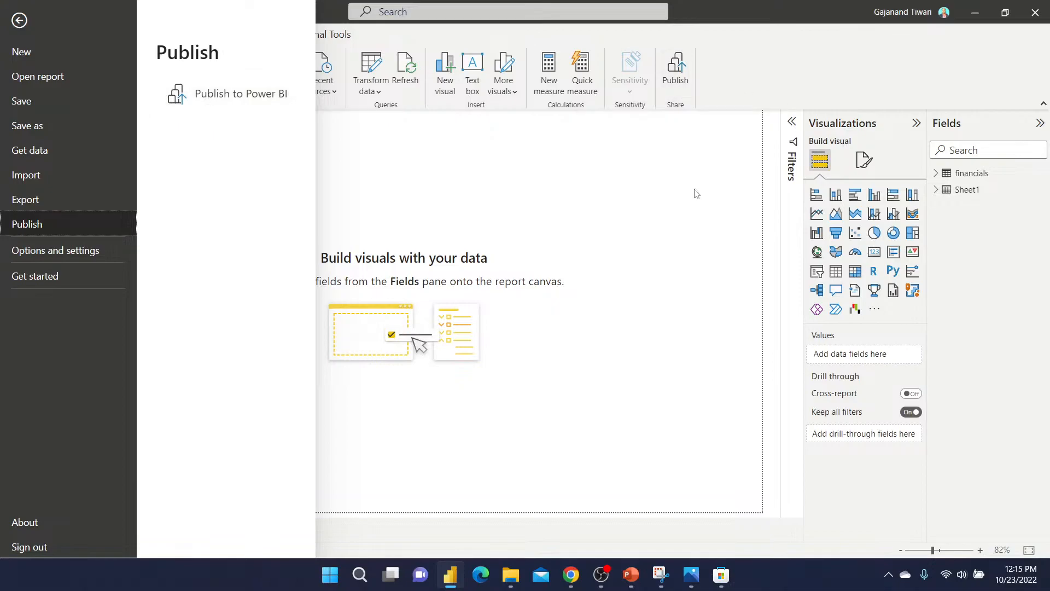
Open the application options and examine the global Data Load and Power Query Editor settings.
{"action": "left_click", "coordinate": [88, 251]}
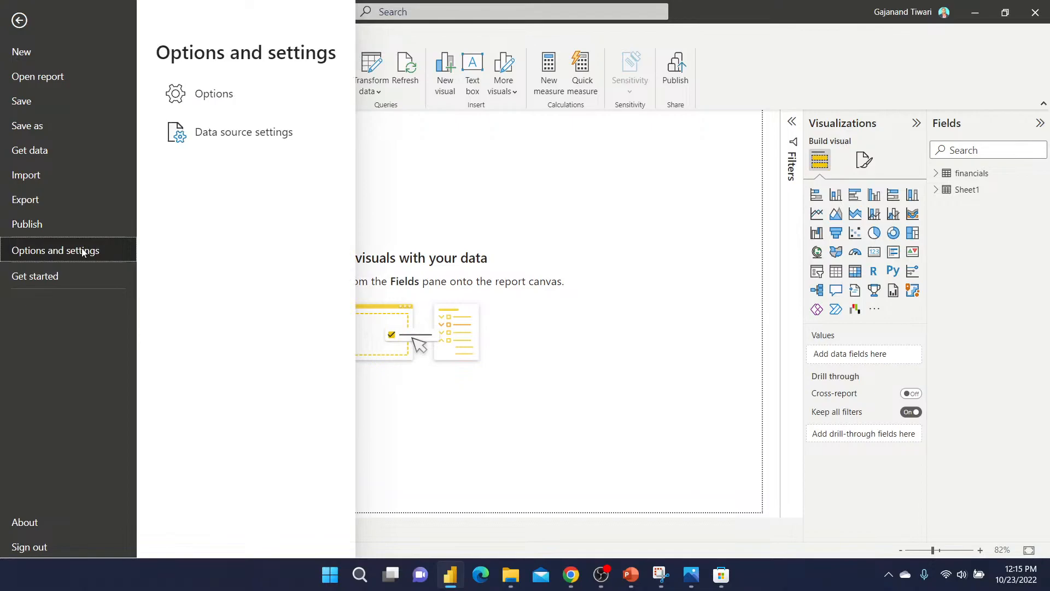
{"action": "left_click", "coordinate": [234, 95]}
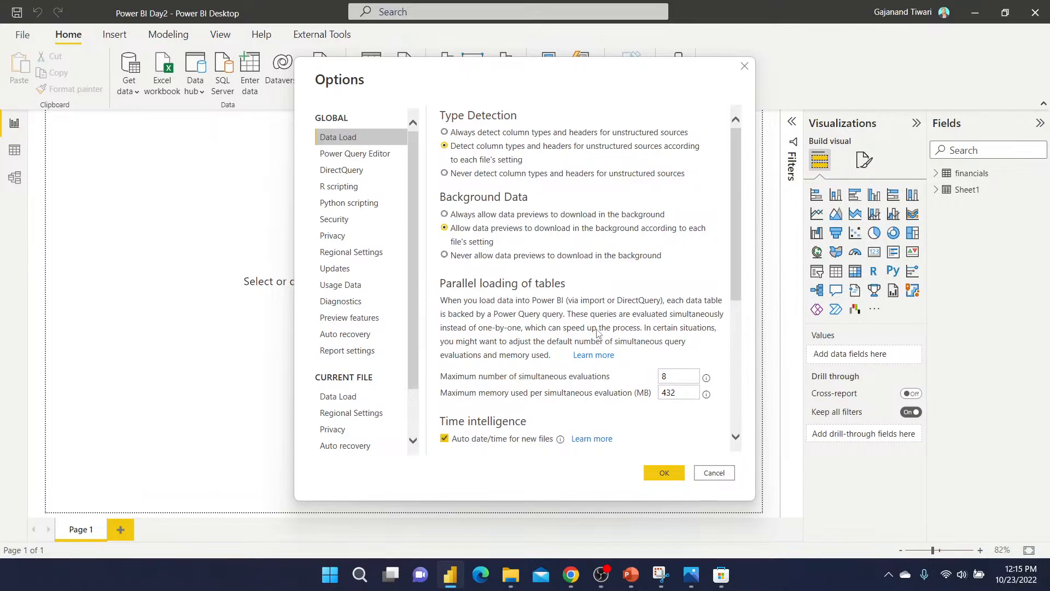
{"action": "left_click", "coordinate": [352, 159]}
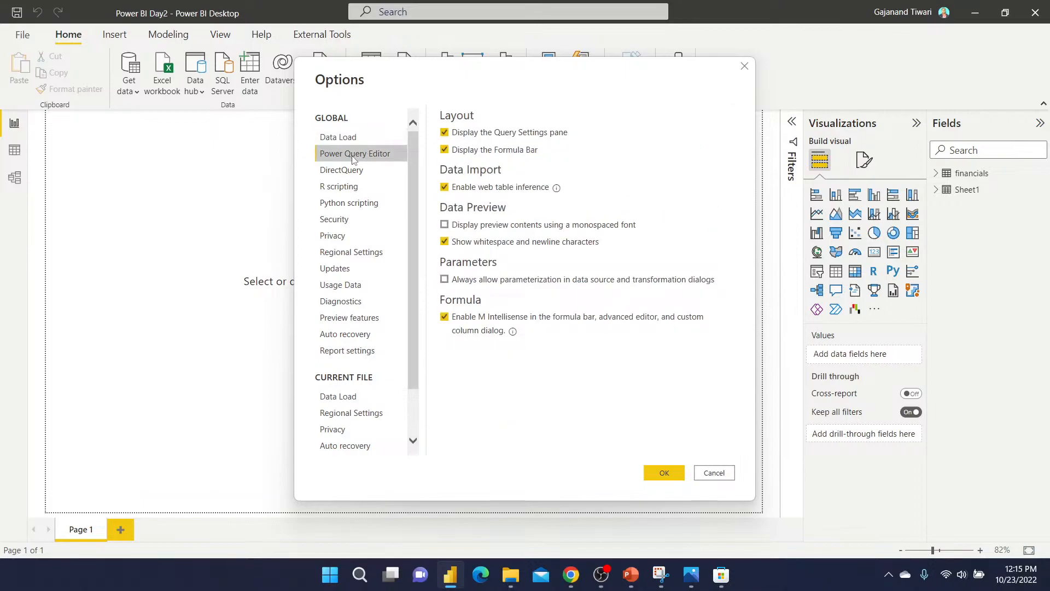
{"action": "left_click", "coordinate": [343, 138]}
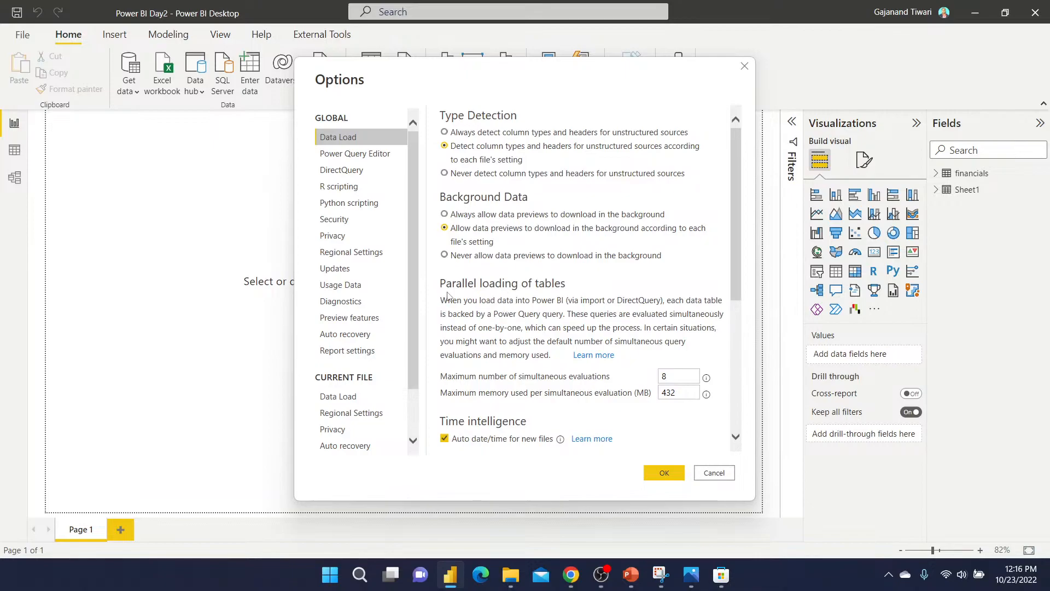
{"action": "scroll", "coordinate": [637, 366], "scroll_direction": "down", "scroll_amount": 3}
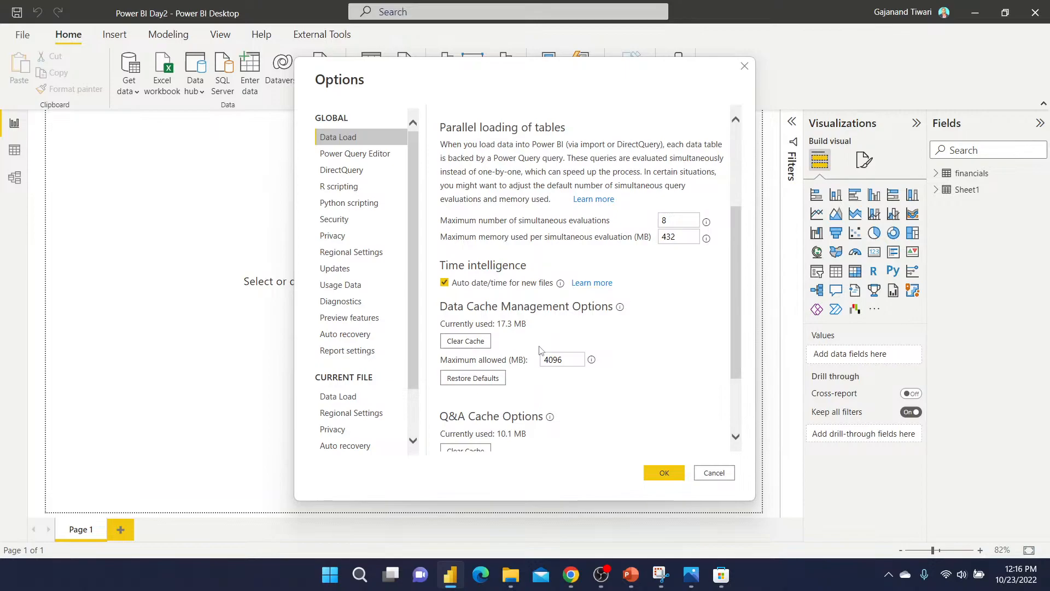
{"action": "scroll", "coordinate": [539, 350], "scroll_direction": "down", "scroll_amount": 3}
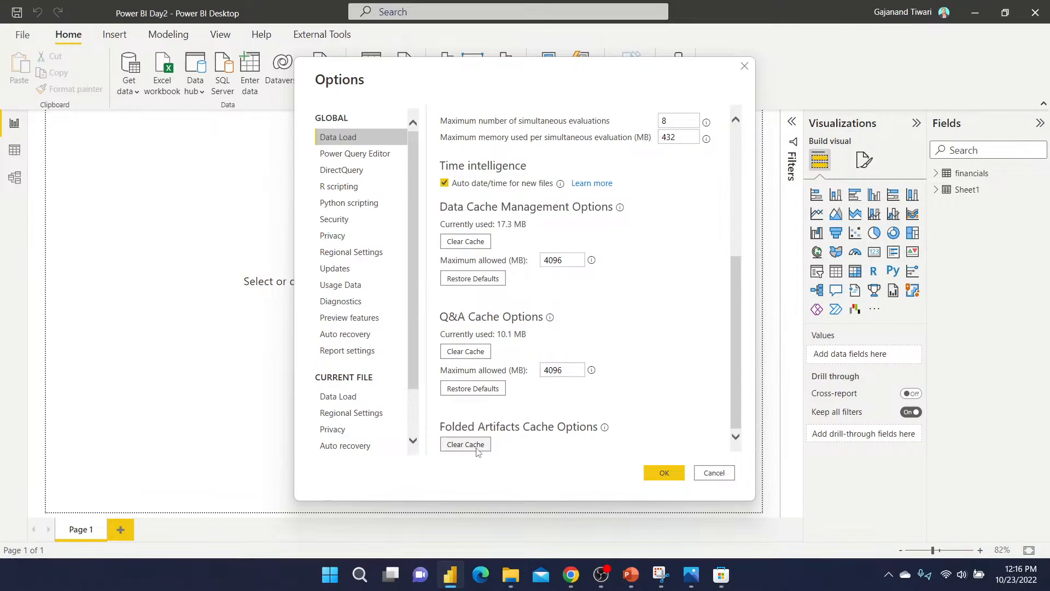
{"action": "left_click", "coordinate": [350, 155]}
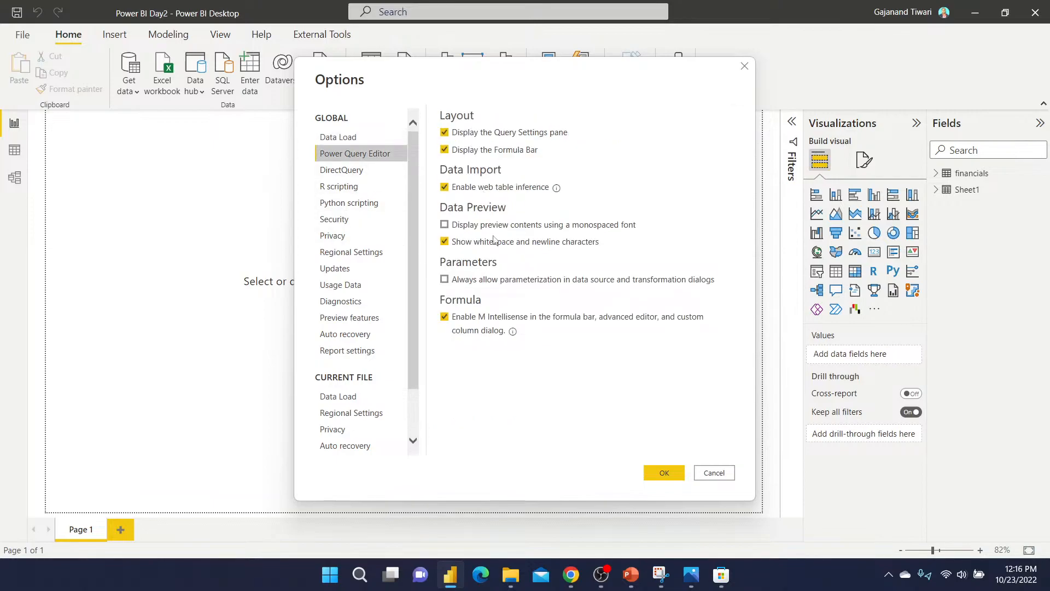
Always allow parameterization in data source and transformation dialogs, and review the global DirectQuery, R scripting and Python scripting options.
{"action": "left_click", "coordinate": [444, 279]}
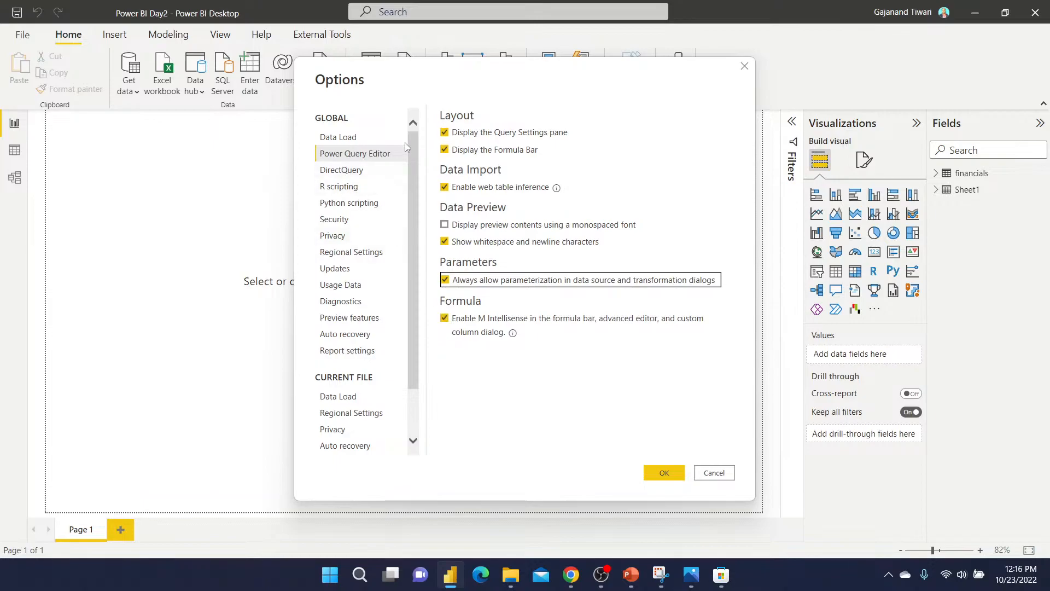
{"action": "left_click", "coordinate": [349, 171]}
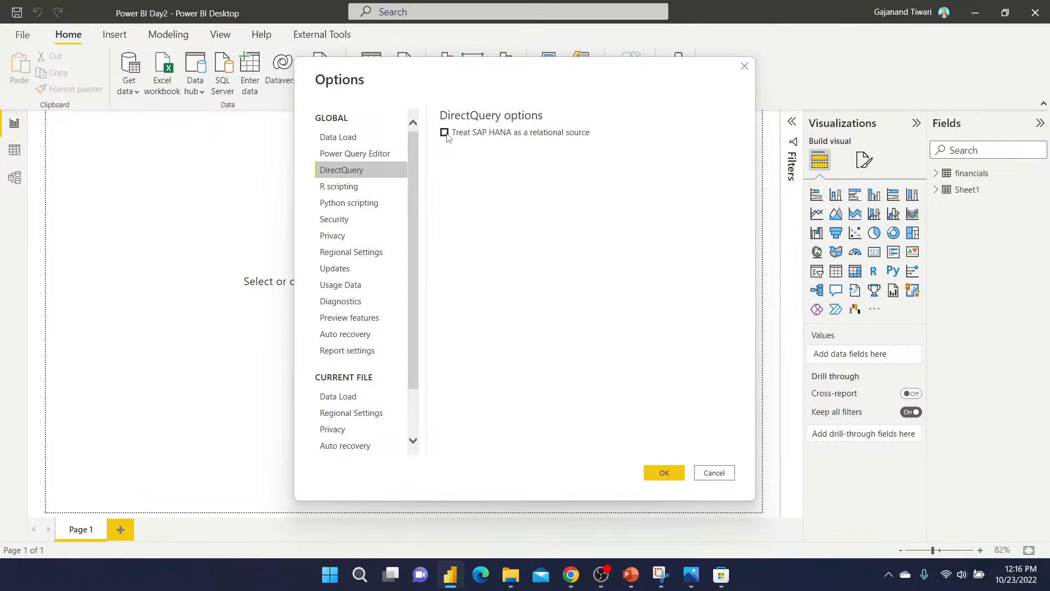
{"action": "left_click", "coordinate": [346, 187]}
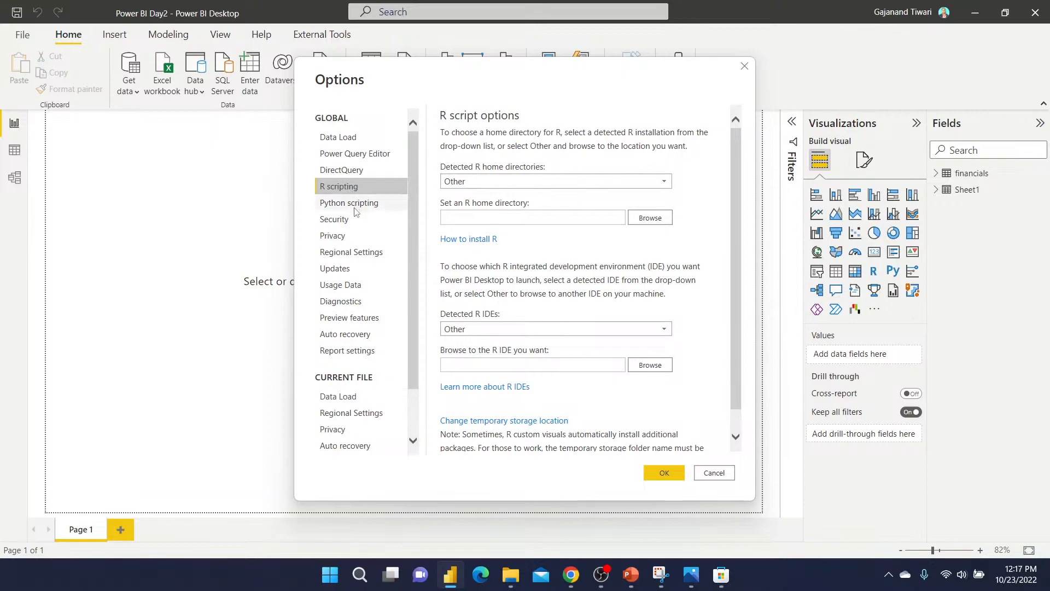
{"action": "left_click", "coordinate": [350, 203]}
Examine the global Security, Privacy, Regional Settings and Updates options.
{"action": "left_click", "coordinate": [336, 219]}
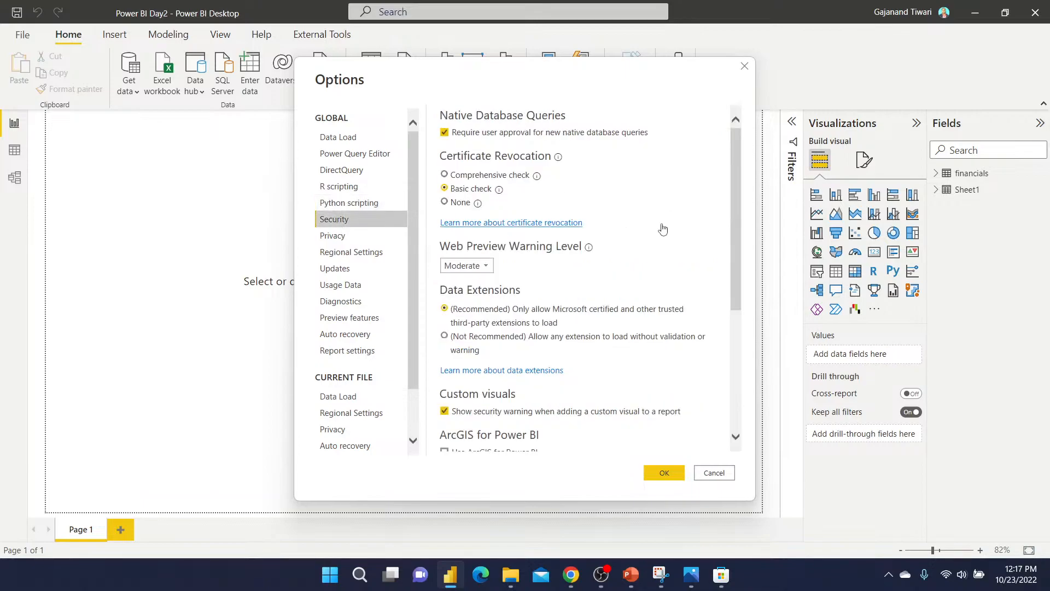
{"action": "scroll", "coordinate": [662, 229], "scroll_direction": "down", "scroll_amount": 2}
{"action": "scroll", "coordinate": [662, 229], "scroll_direction": "down", "scroll_amount": 2}
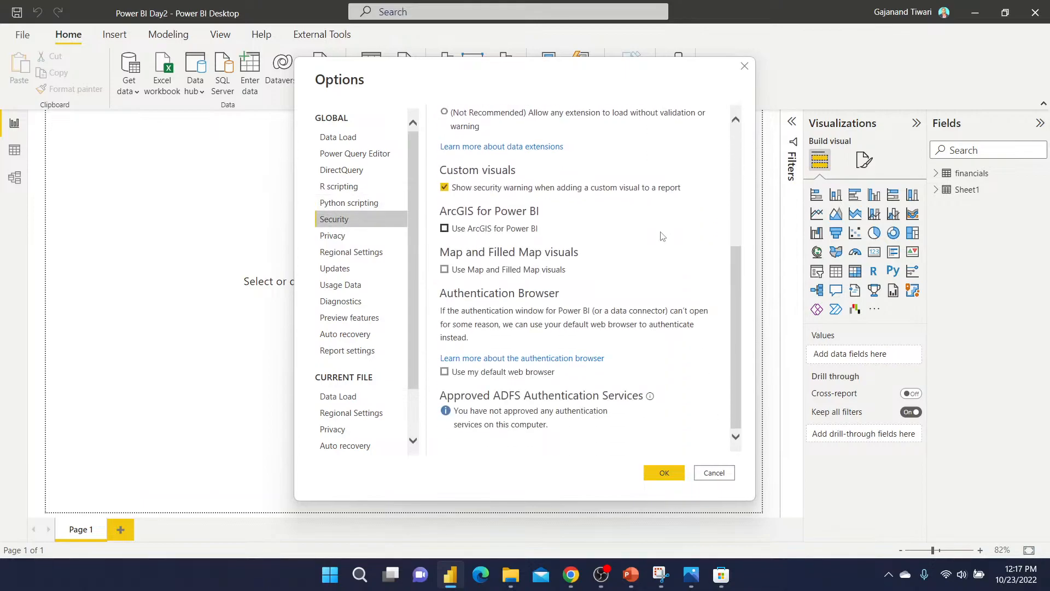
{"action": "scroll", "coordinate": [663, 260], "scroll_direction": "up", "scroll_amount": 4}
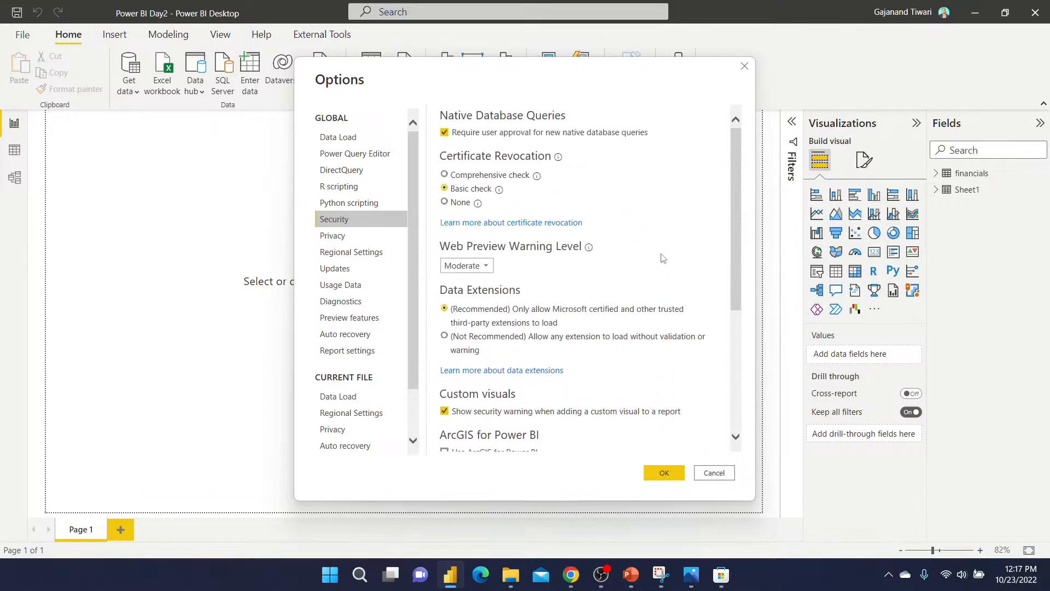
{"action": "left_click", "coordinate": [332, 238]}
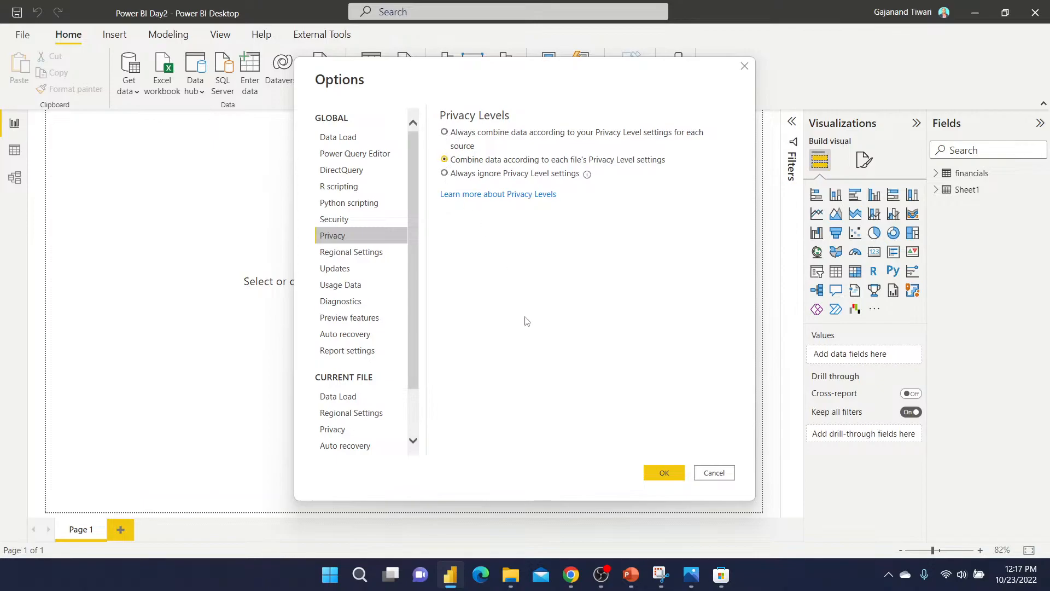
{"action": "left_click", "coordinate": [374, 258]}
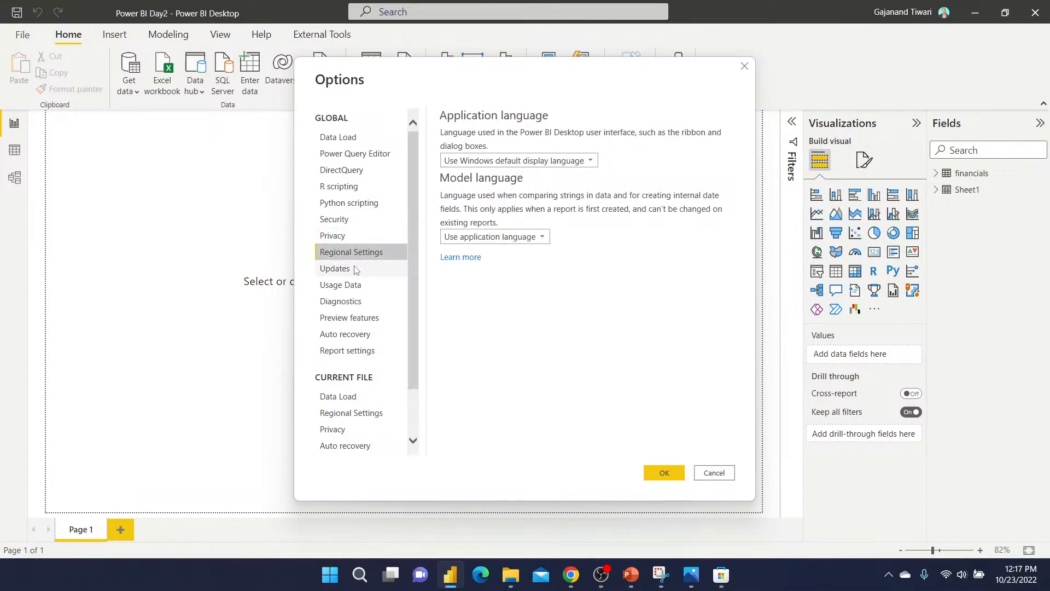
{"action": "left_click", "coordinate": [352, 270]}
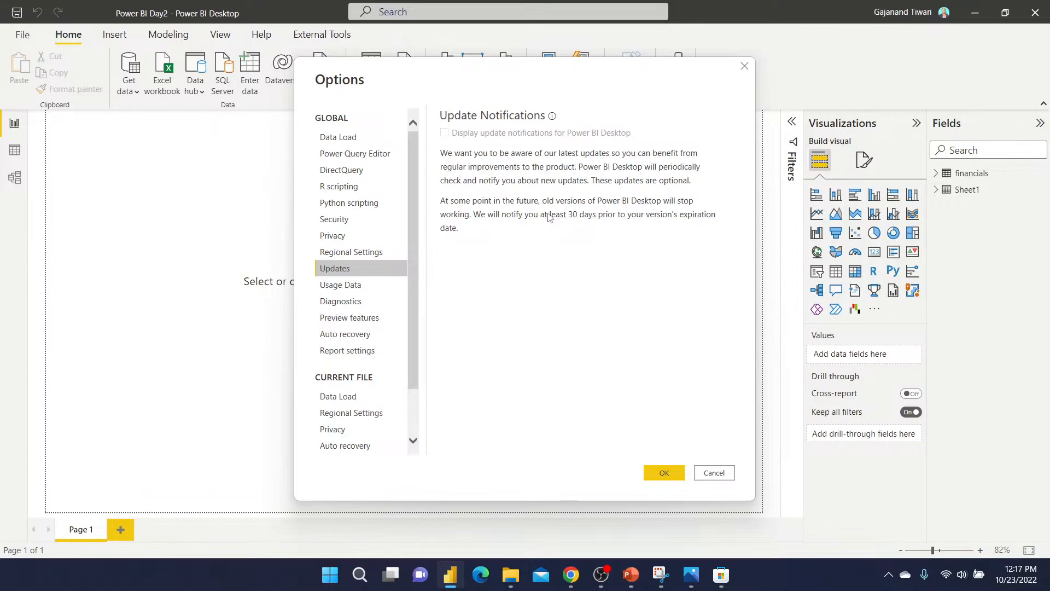
Examine the global Usage Data, Diagnostics, Preview features, Auto recovery and Report settings options.
{"action": "left_click", "coordinate": [358, 289]}
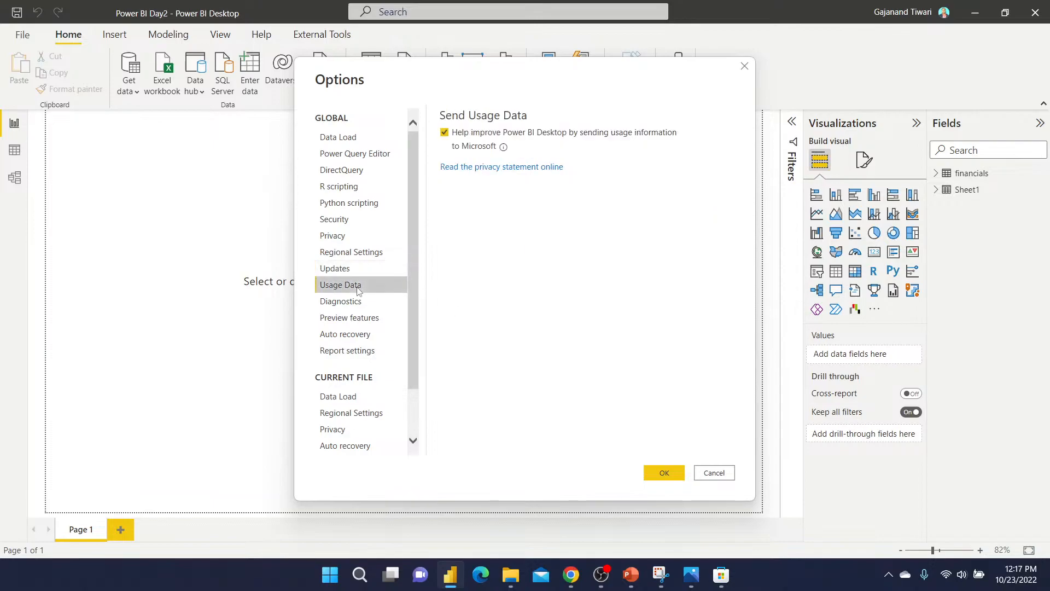
{"action": "left_click", "coordinate": [350, 304]}
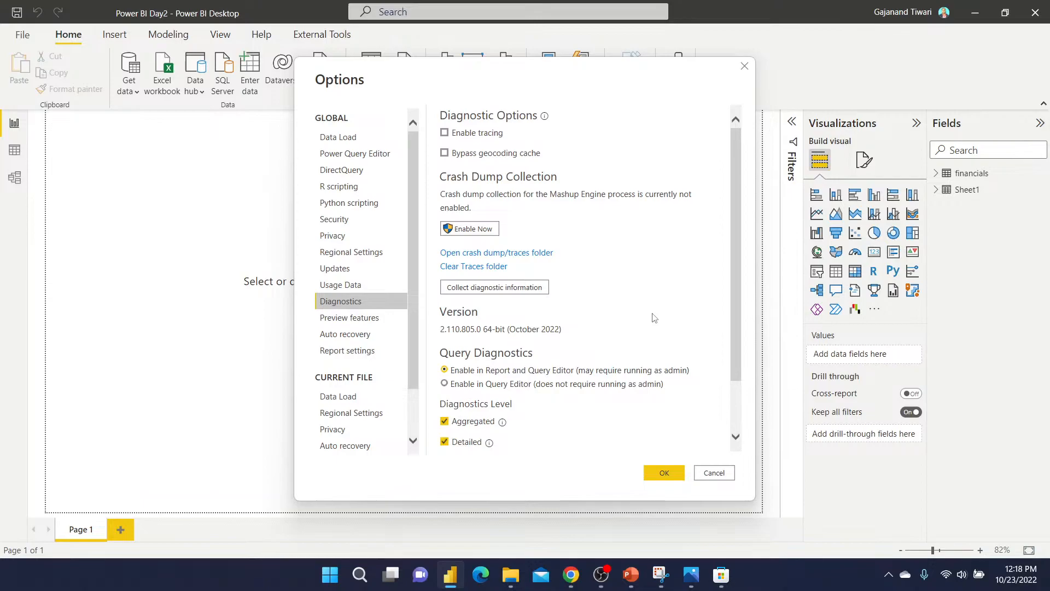
{"action": "left_click", "coordinate": [350, 321]}
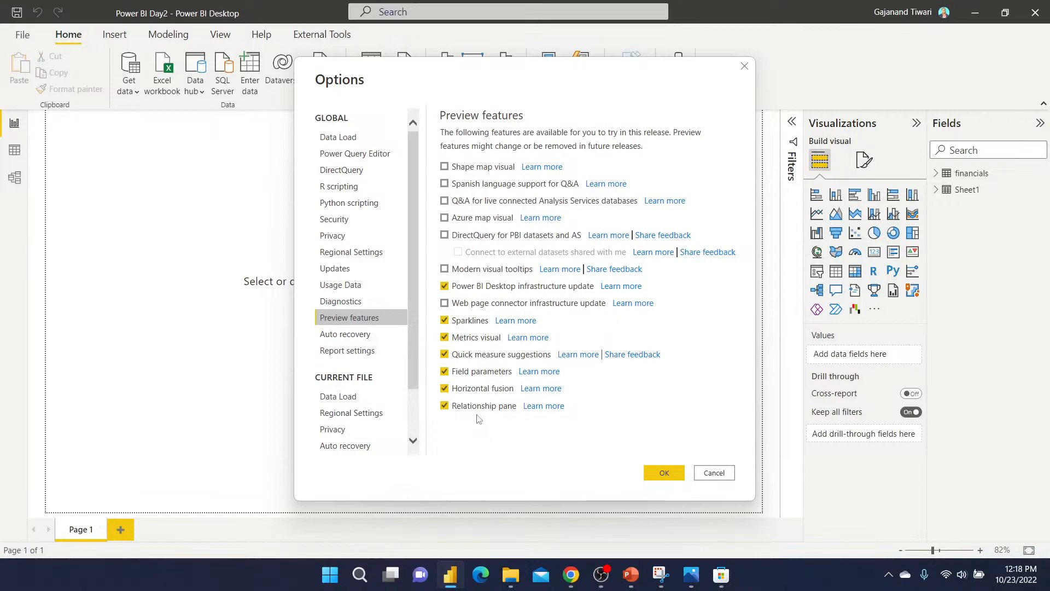
{"action": "left_click", "coordinate": [345, 338]}
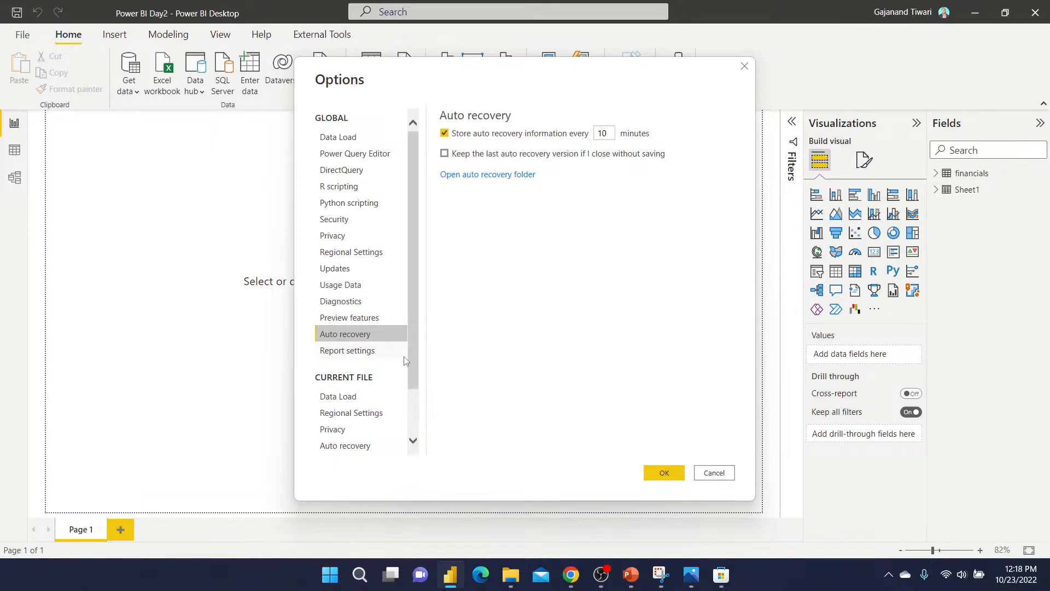
{"action": "left_click", "coordinate": [349, 357]}
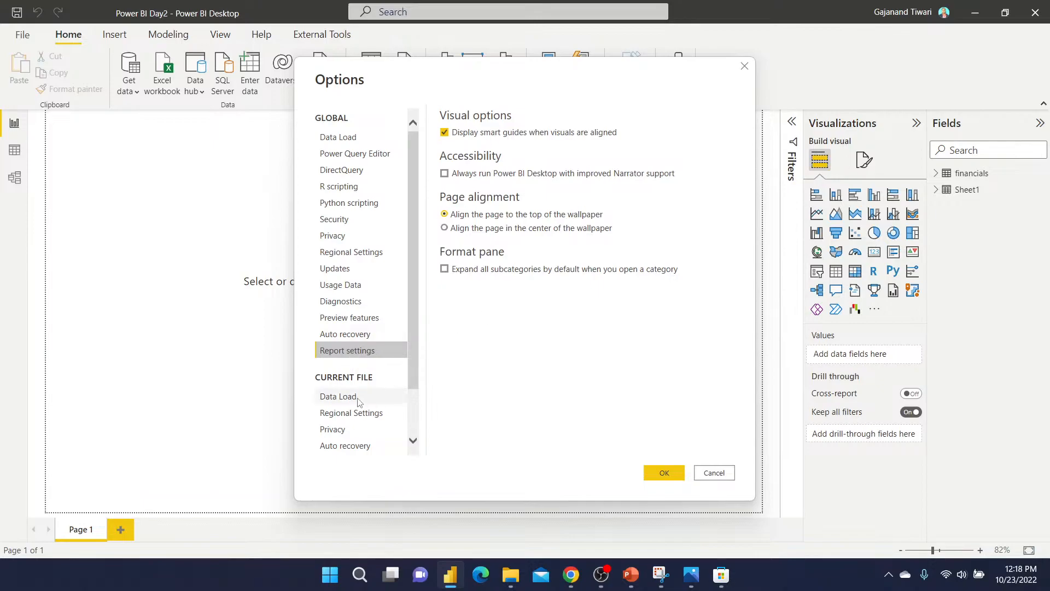
Examine the current file's Data Load, Regional Settings, Privacy and Auto recovery options.
{"action": "scroll", "coordinate": [359, 402], "scroll_direction": "down", "scroll_amount": 2}
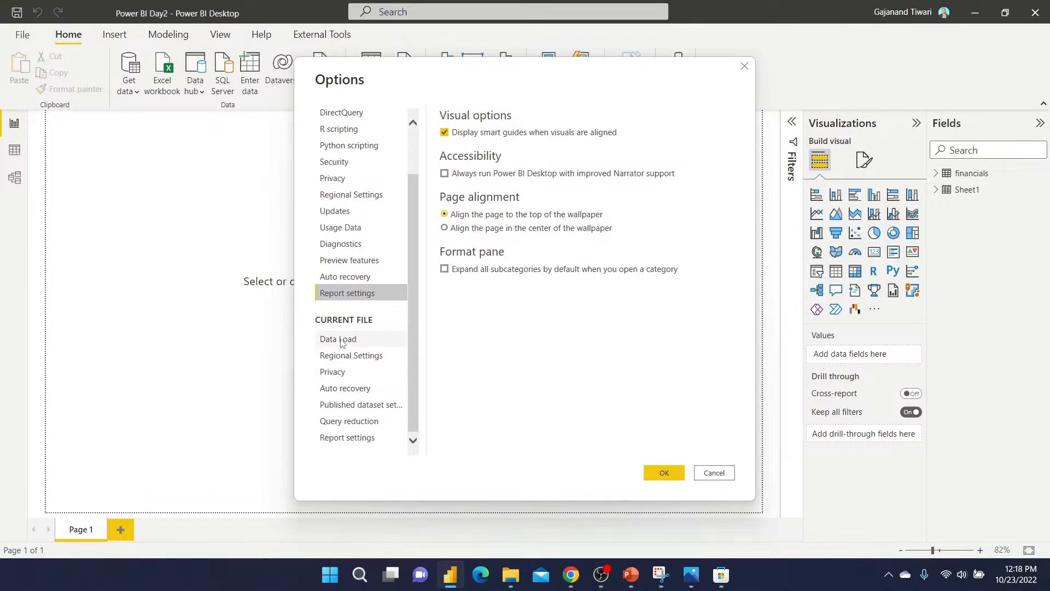
{"action": "left_click", "coordinate": [340, 339]}
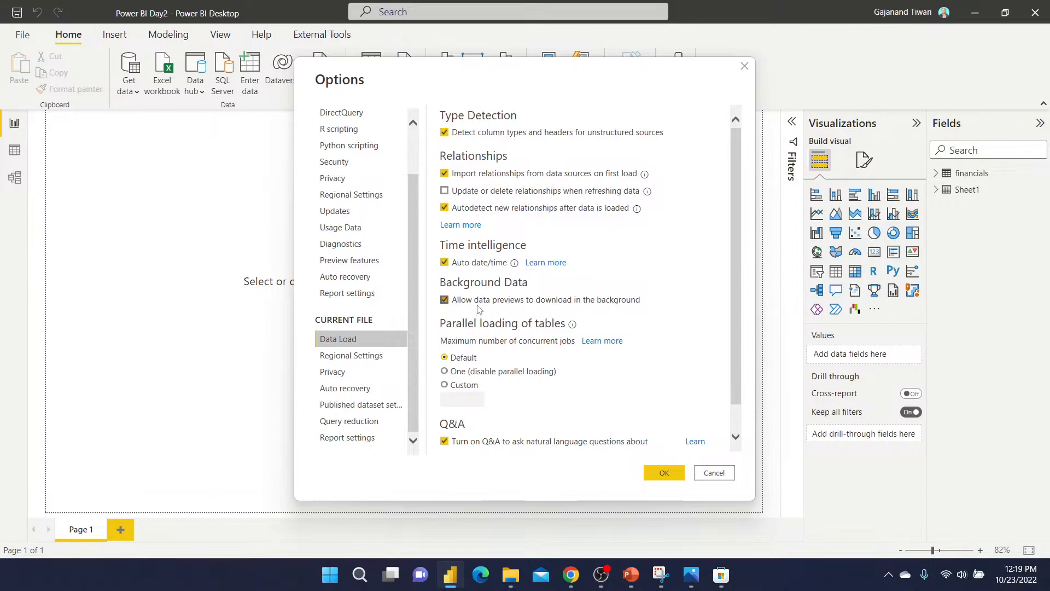
{"action": "scroll", "coordinate": [484, 352], "scroll_direction": "down", "scroll_amount": 1}
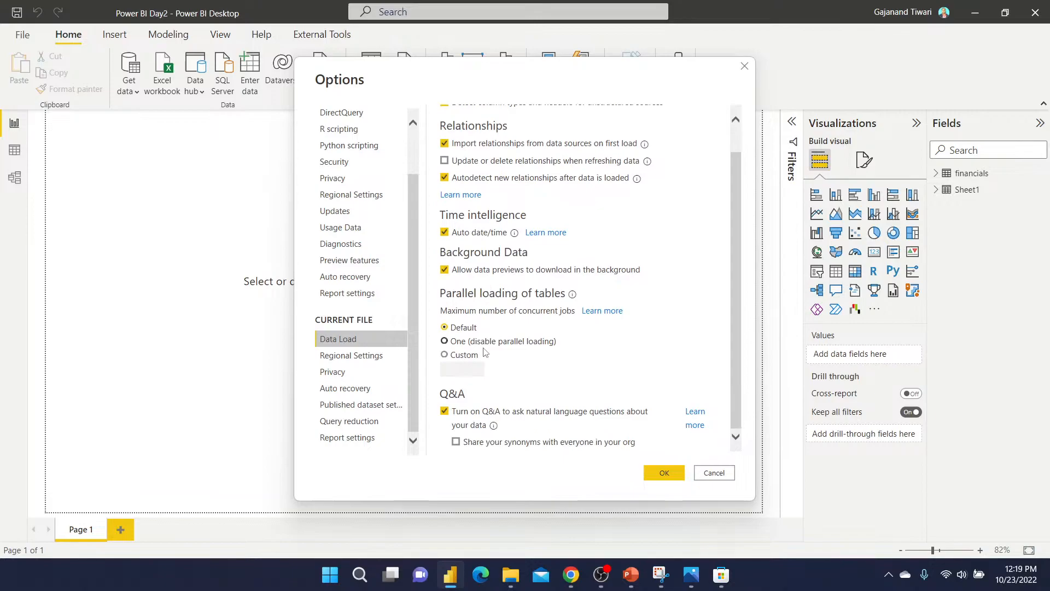
{"action": "left_click", "coordinate": [344, 361]}
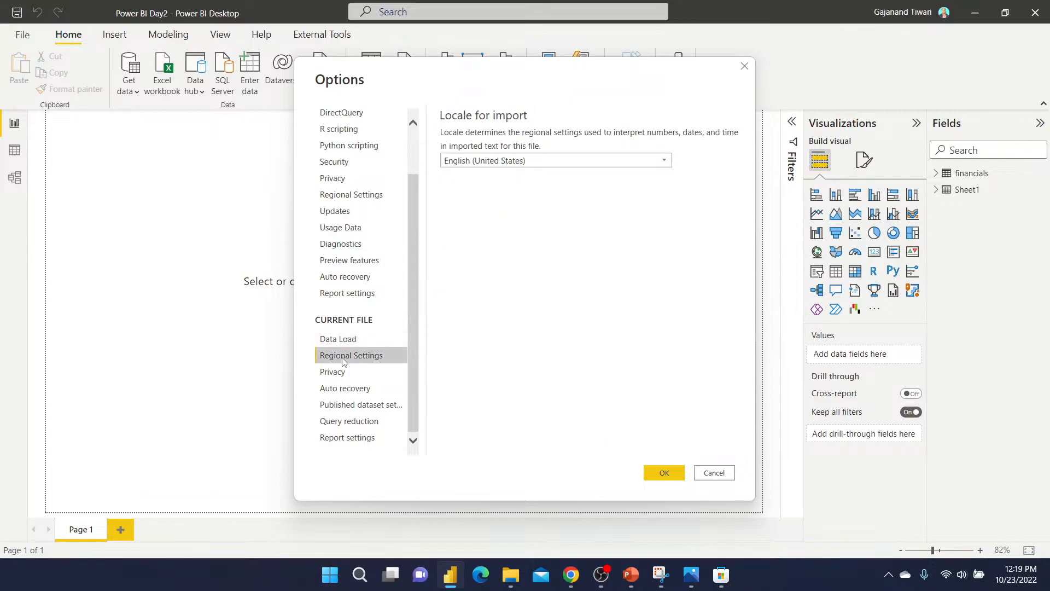
{"action": "left_click", "coordinate": [340, 377]}
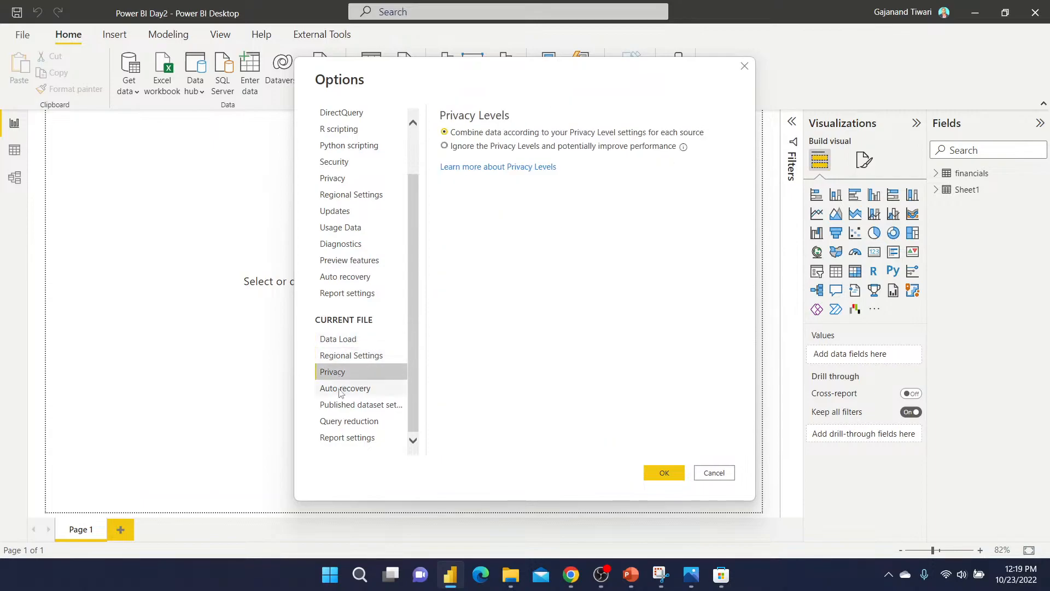
{"action": "left_click", "coordinate": [341, 389]}
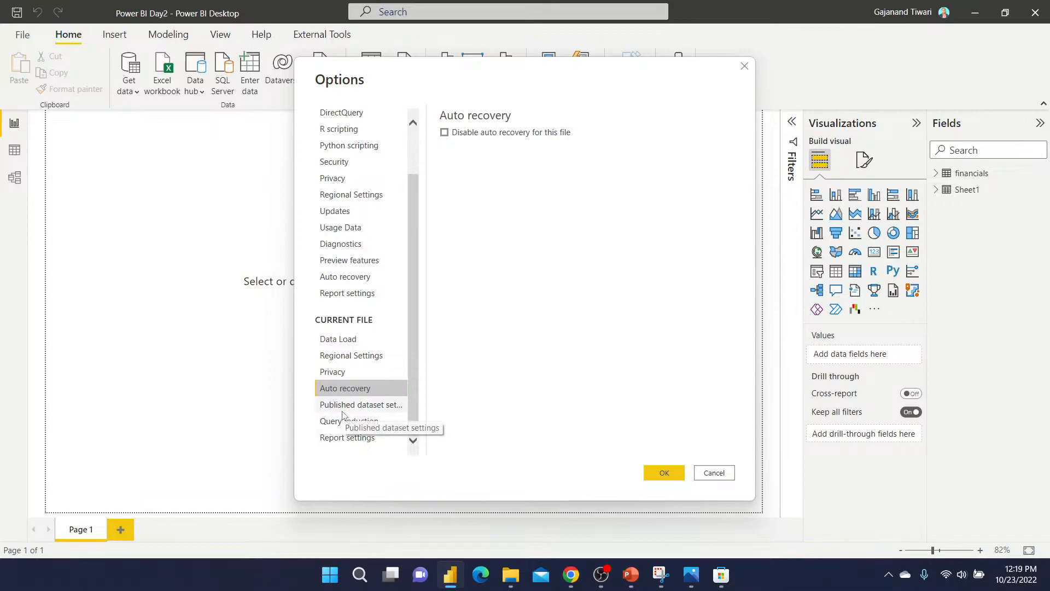
Review the current file's published dataset, query reduction and report settings, and accept the options.
{"action": "left_click", "coordinate": [345, 408]}
{"action": "left_click", "coordinate": [351, 424]}
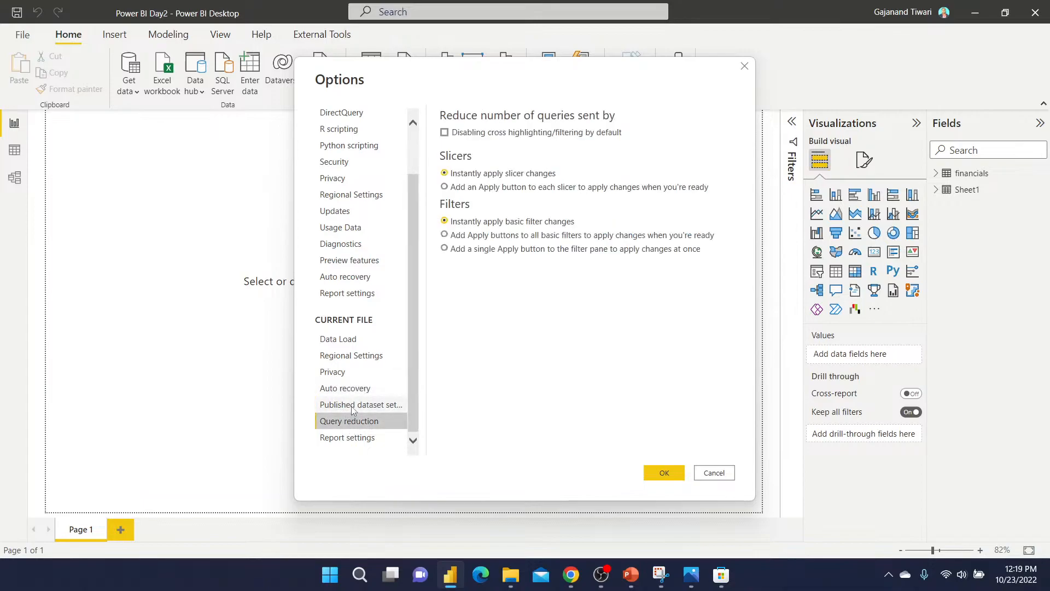
{"action": "left_click", "coordinate": [346, 438]}
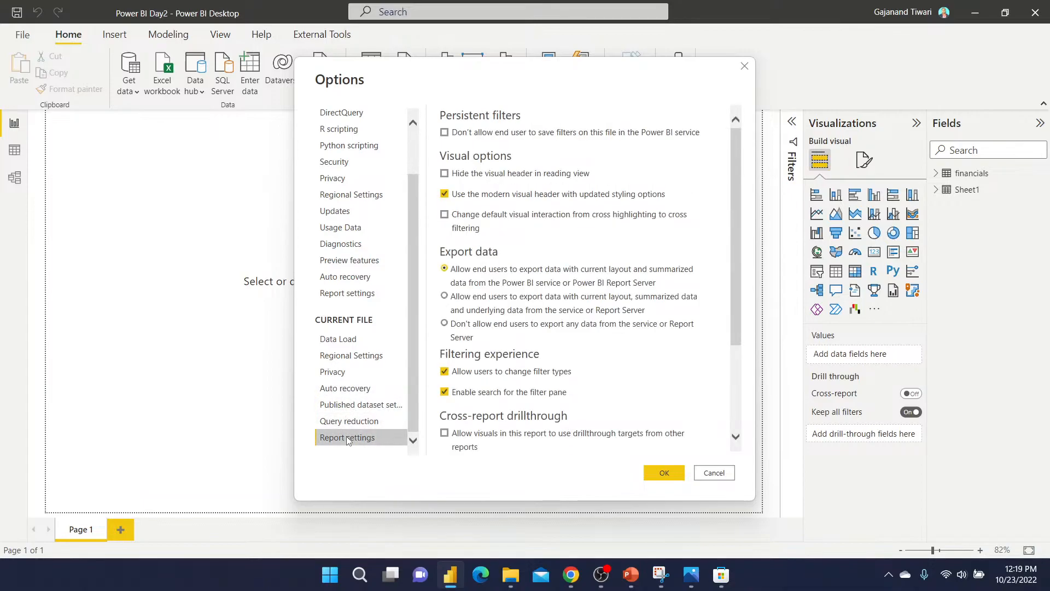
{"action": "scroll", "coordinate": [656, 297], "scroll_direction": "down", "scroll_amount": 2}
{"action": "scroll", "coordinate": [655, 296], "scroll_direction": "up", "scroll_amount": 2}
{"action": "scroll", "coordinate": [652, 303], "scroll_direction": "down", "scroll_amount": 3}
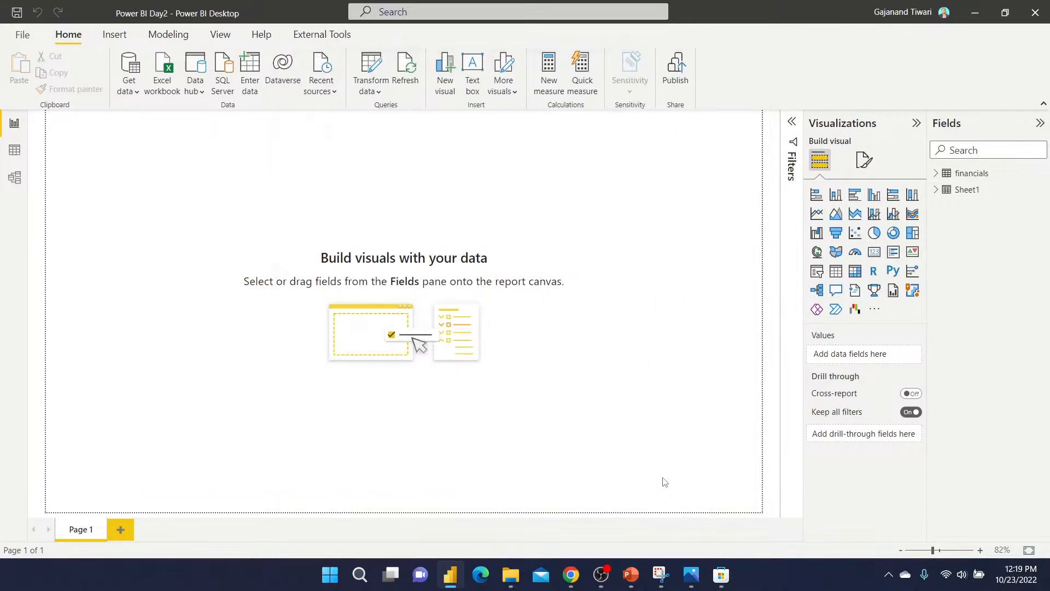
{"action": "left_click", "coordinate": [663, 473]}
Review the common data sources, open the full list of Get Data connectors and select Excel Workbook.
{"action": "left_click", "coordinate": [134, 93]}
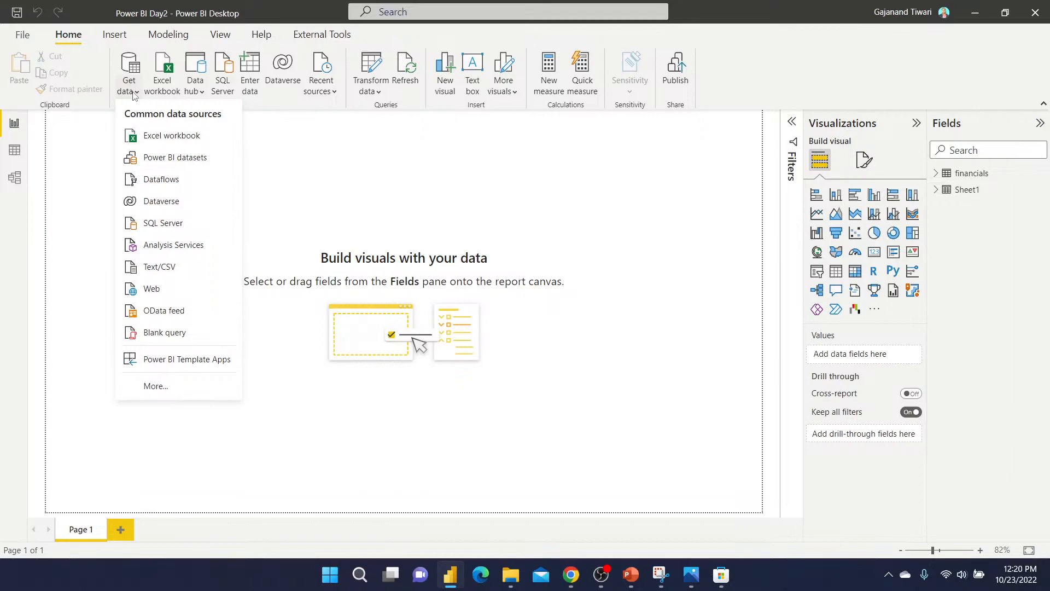
{"action": "left_click", "coordinate": [153, 385]}
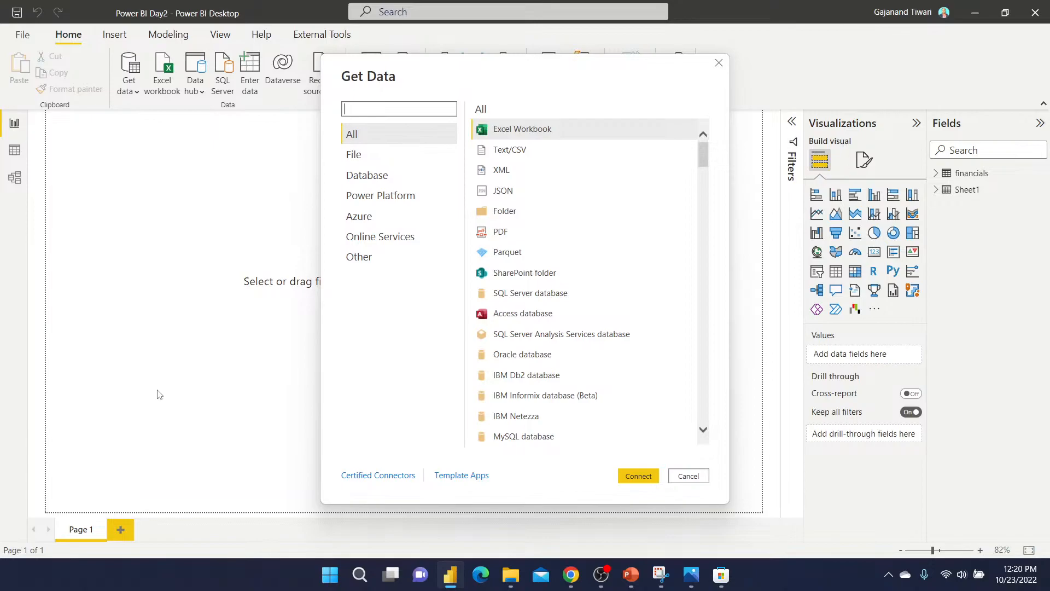
{"action": "left_click", "coordinate": [532, 129]}
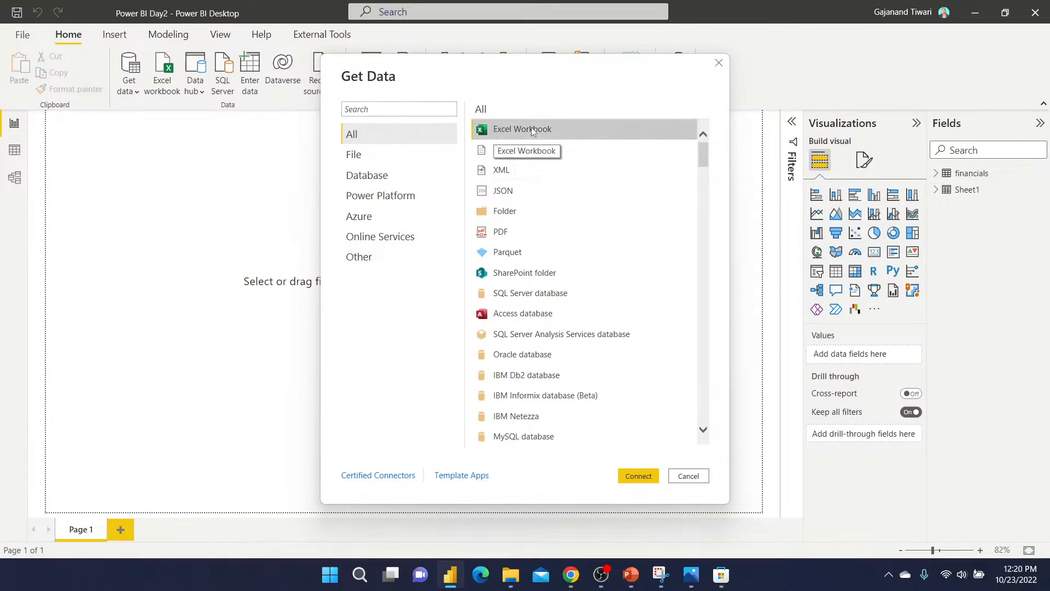
Open the Power bi Course Details workbook from Courses _Power BI > Day1, check its Power Bi Connections sheet, and close it.
{"action": "left_click", "coordinate": [511, 575]}
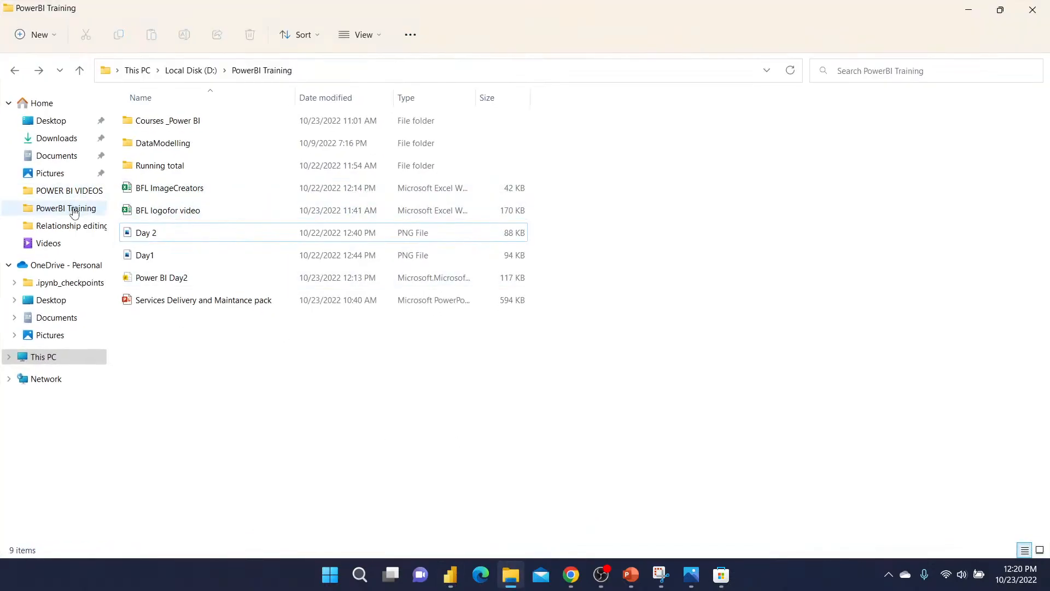
{"action": "double_click", "coordinate": [165, 124]}
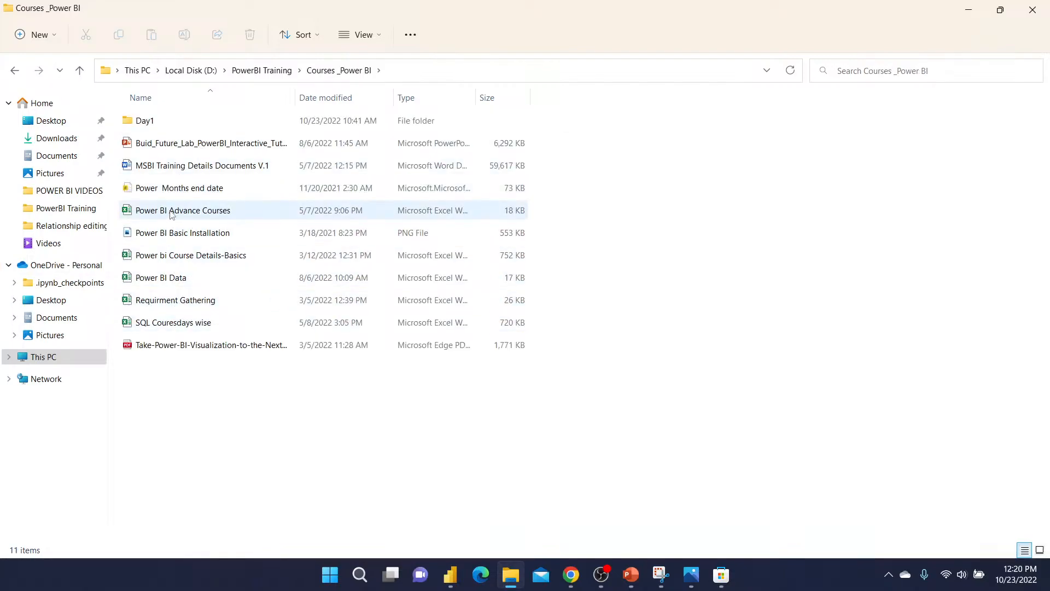
{"action": "double_click", "coordinate": [152, 121]}
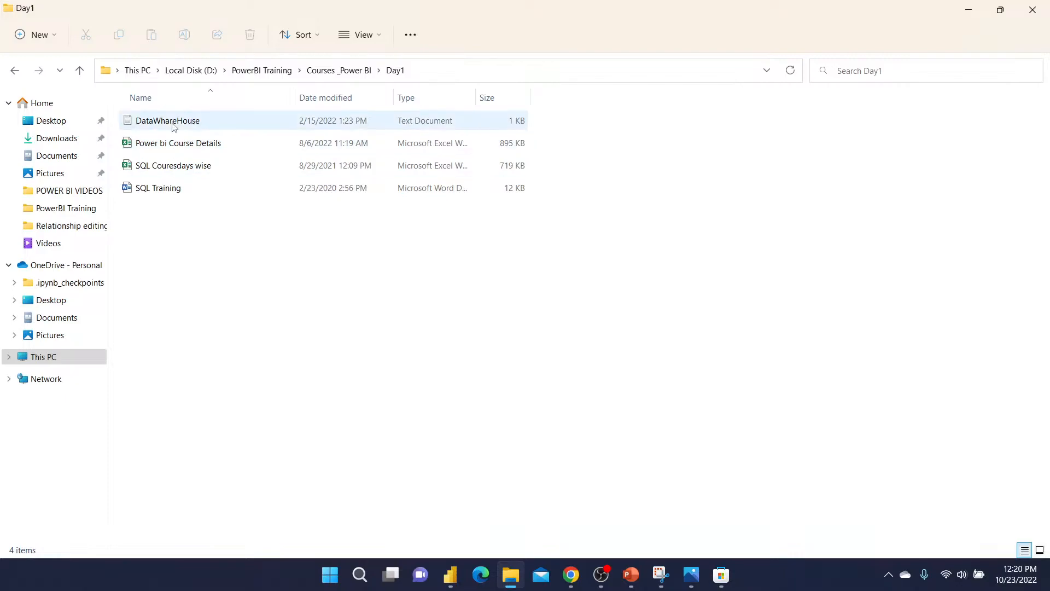
{"action": "double_click", "coordinate": [173, 142]}
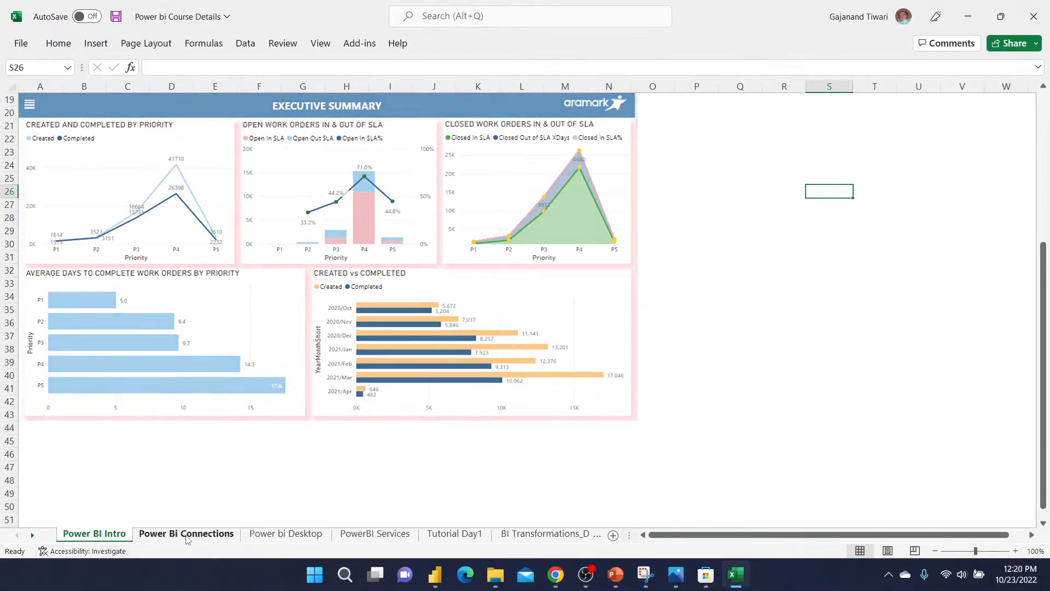
{"action": "left_click", "coordinate": [186, 534]}
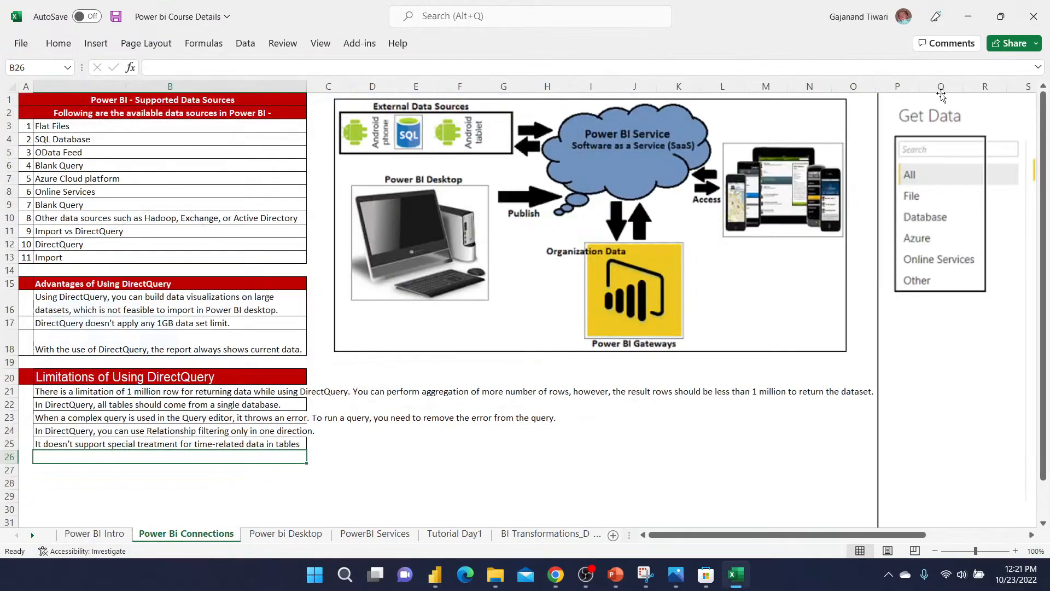
{"action": "left_click", "coordinate": [1033, 17]}
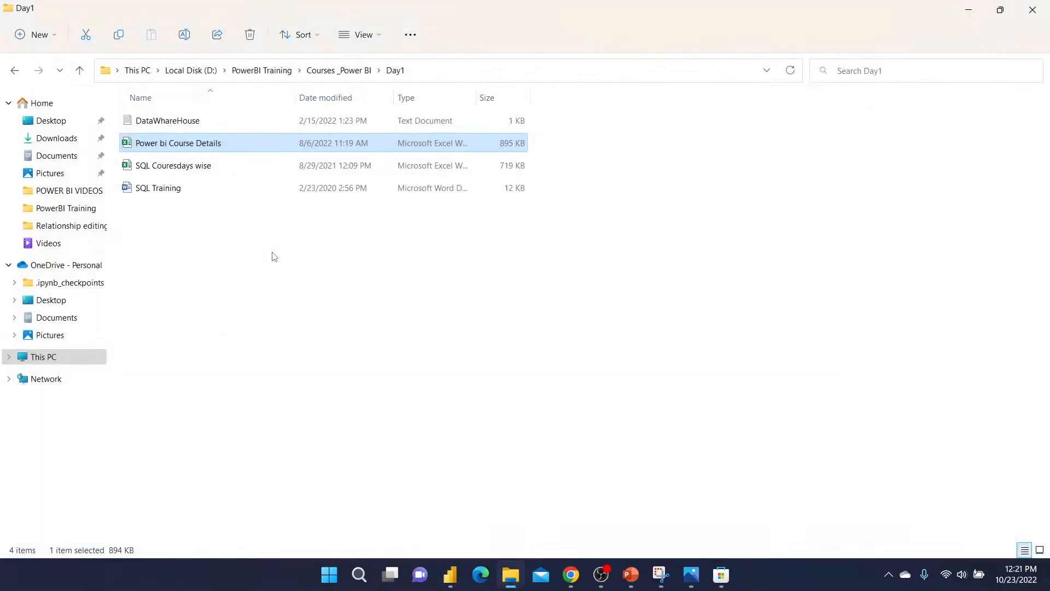
{"action": "left_click", "coordinate": [240, 283]}
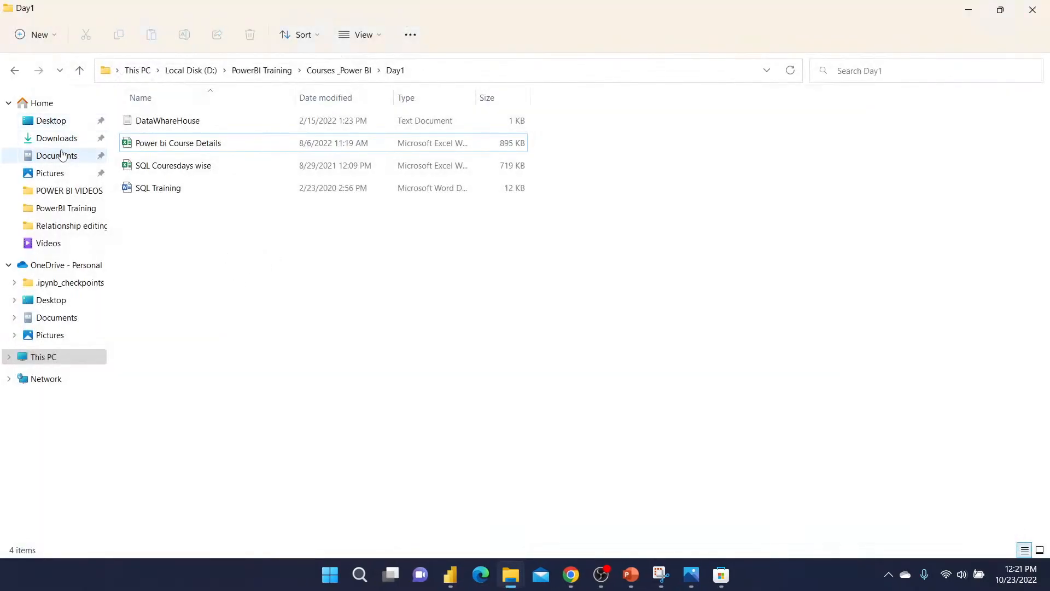
Switch to Chrome, search Google for "download financial sample data" and show all web results instead of images.
{"action": "left_click", "coordinate": [572, 575]}
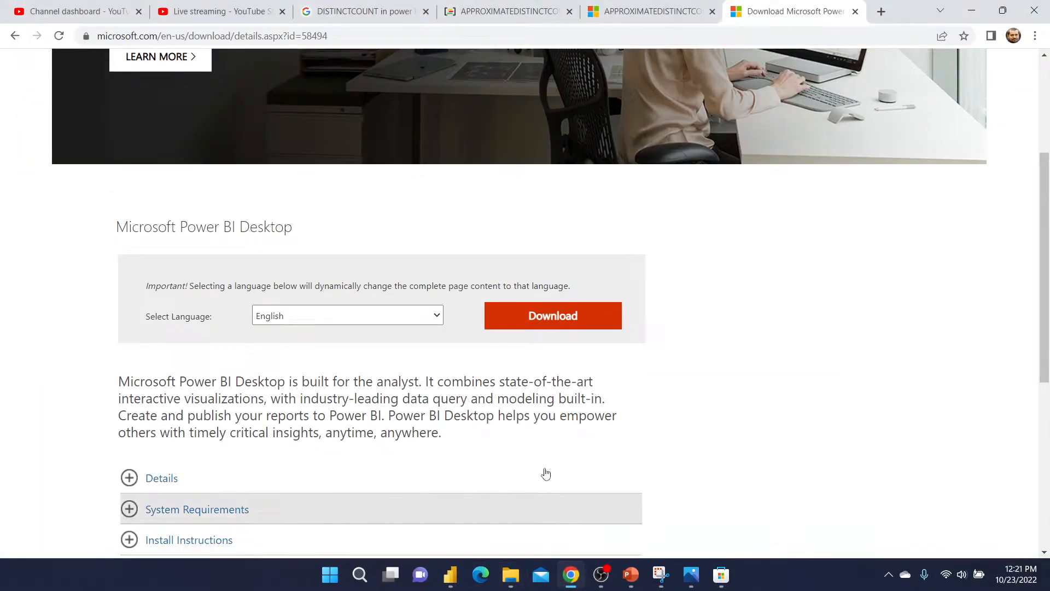
{"action": "left_click", "coordinate": [364, 11]}
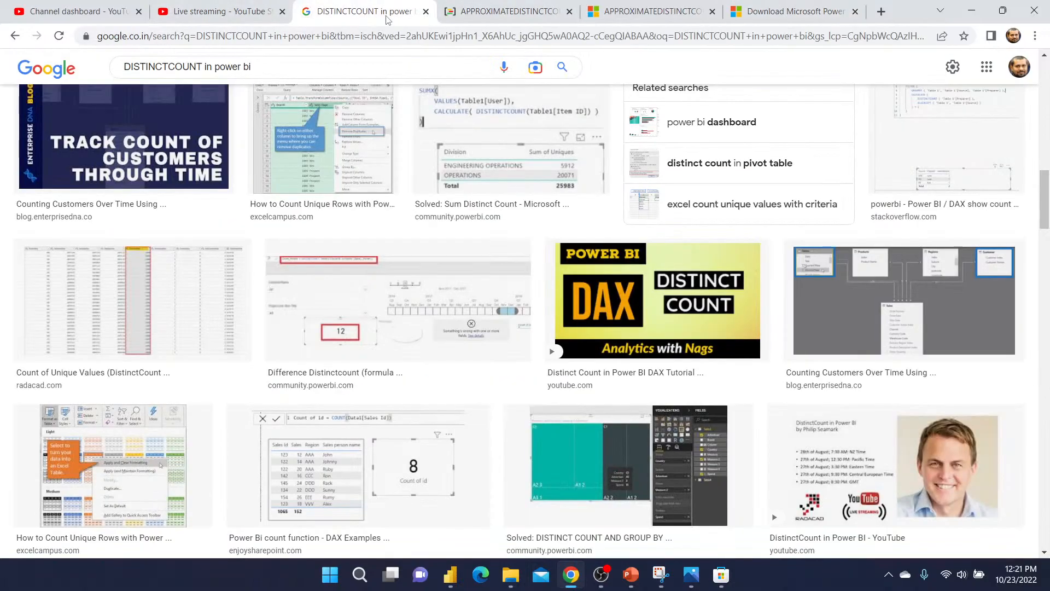
{"action": "triple_click", "coordinate": [322, 71]}
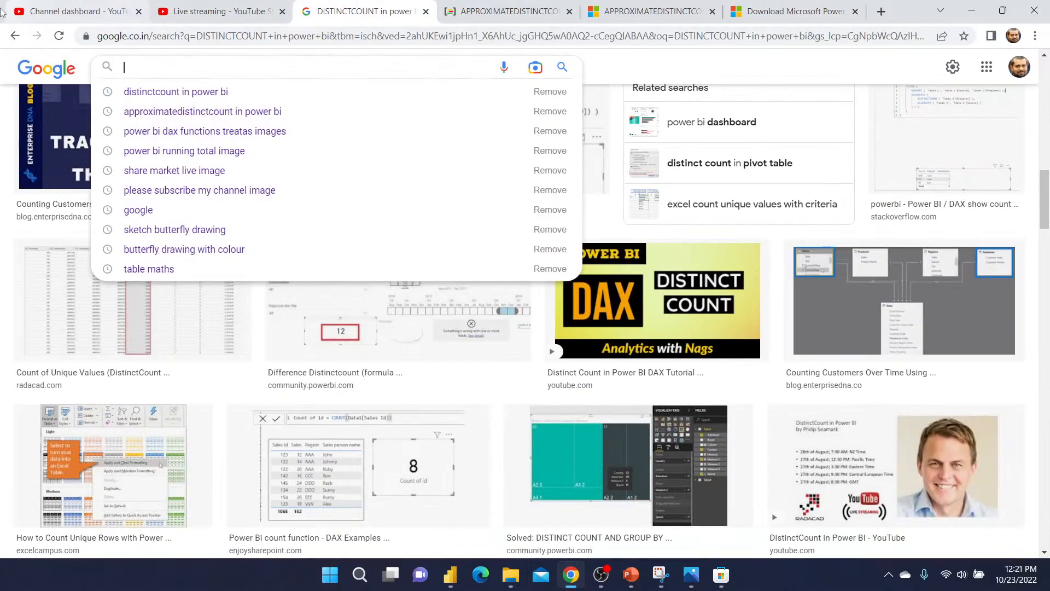
{"action": "type", "text": "download"}
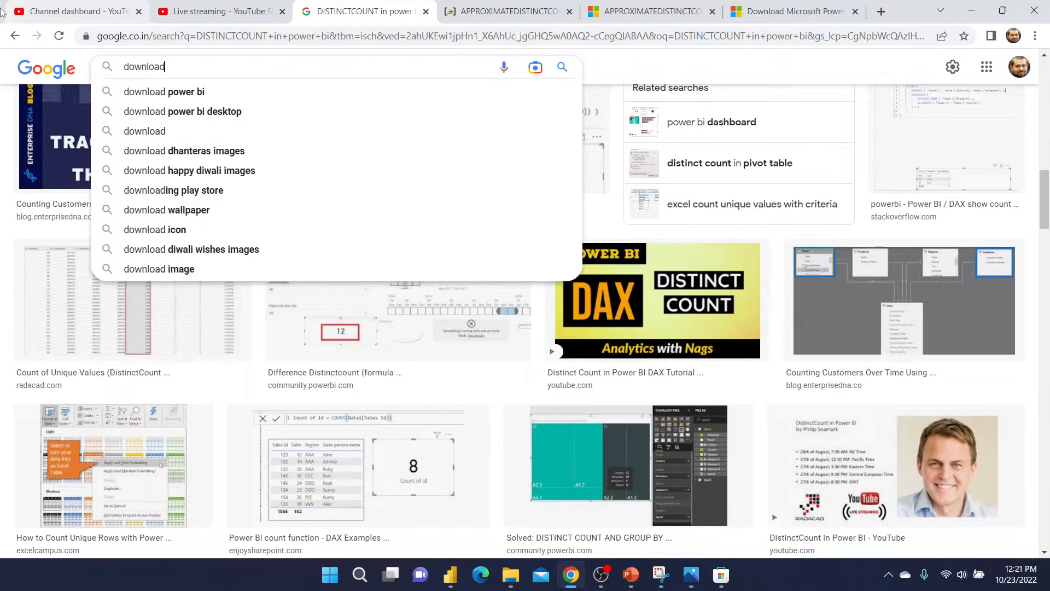
{"action": "type", "text": " finaic"}
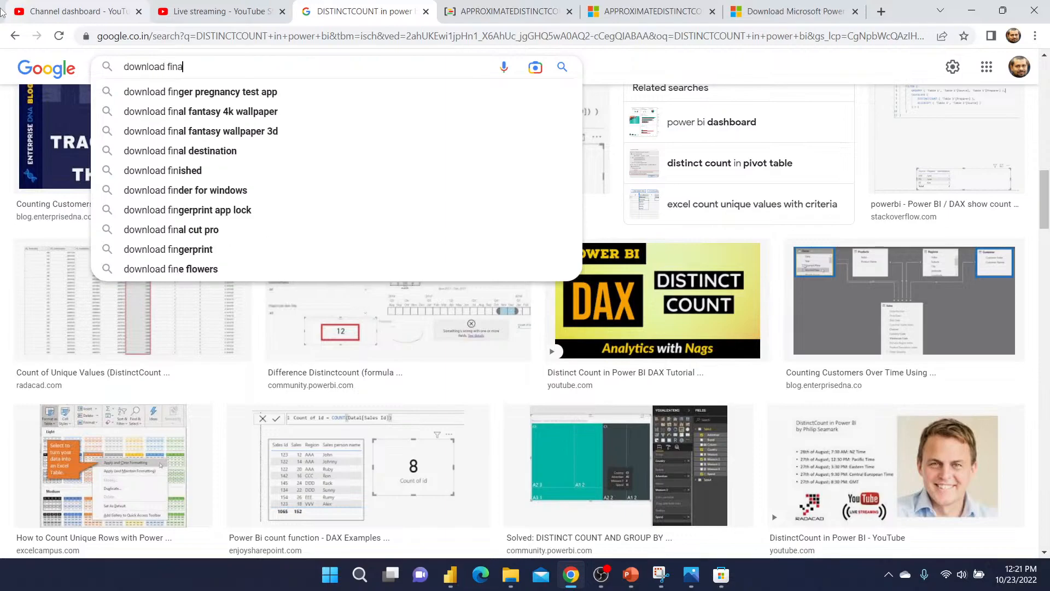
{"action": "key", "text": "BackSpace"}
{"action": "key", "text": "BackSpace"}
{"action": "key", "text": "BackSpace"}
{"action": "type", "text": "cia"}
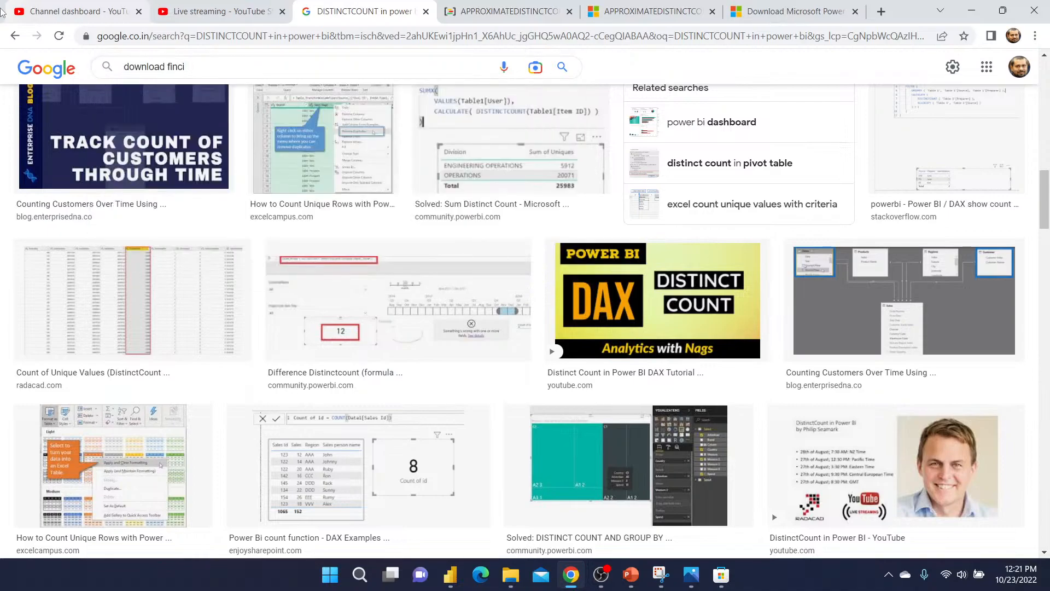
{"action": "key", "text": "BackSpace"}
{"action": "key", "text": "BackSpace"}
{"action": "type", "text": "ancial"}
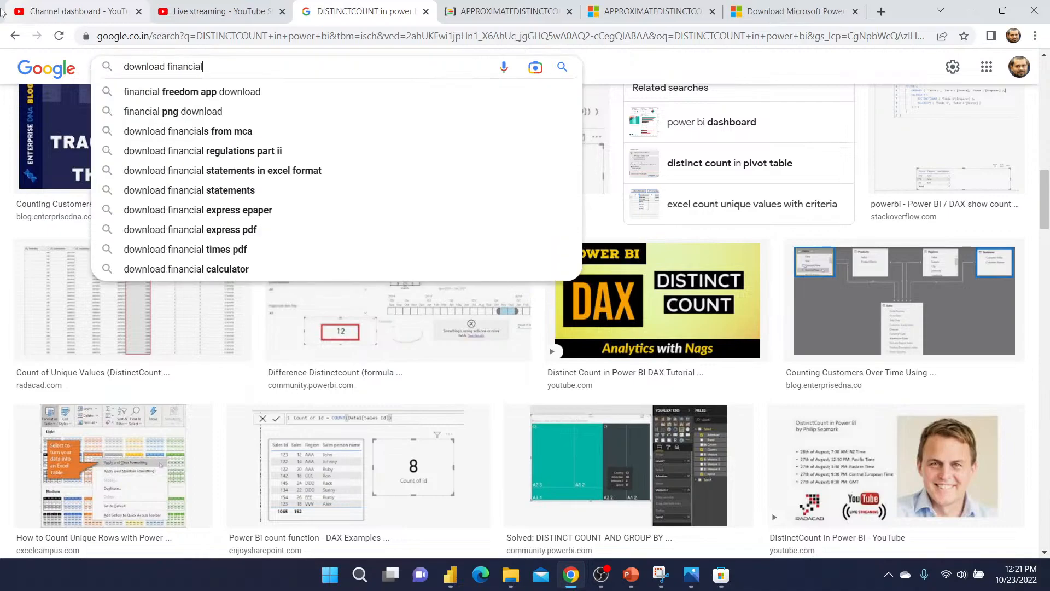
{"action": "type", "text": " sample"}
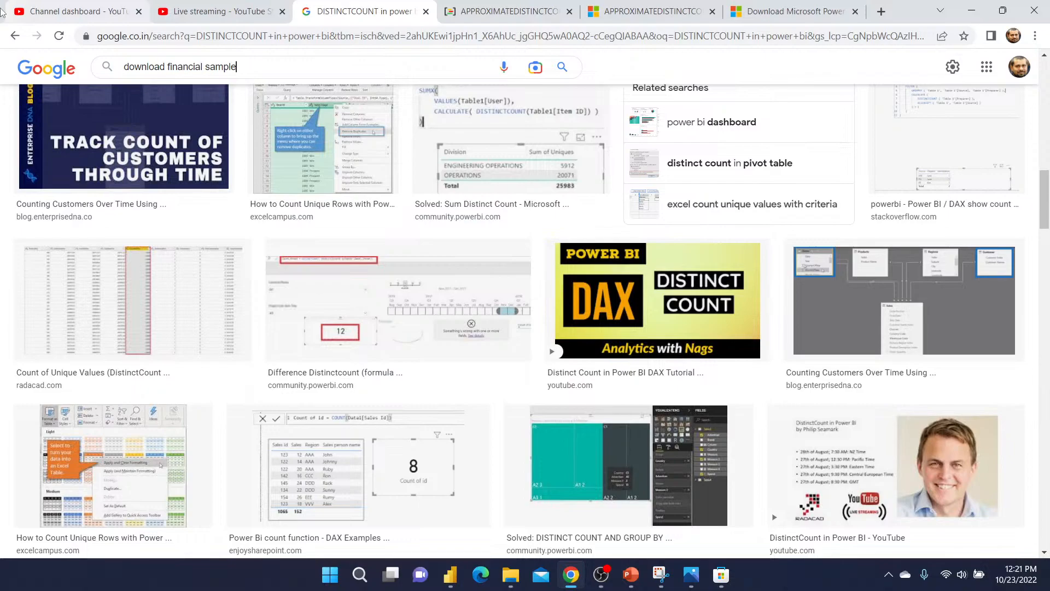
{"action": "type", "text": " data"}
{"action": "key", "text": "Return"}
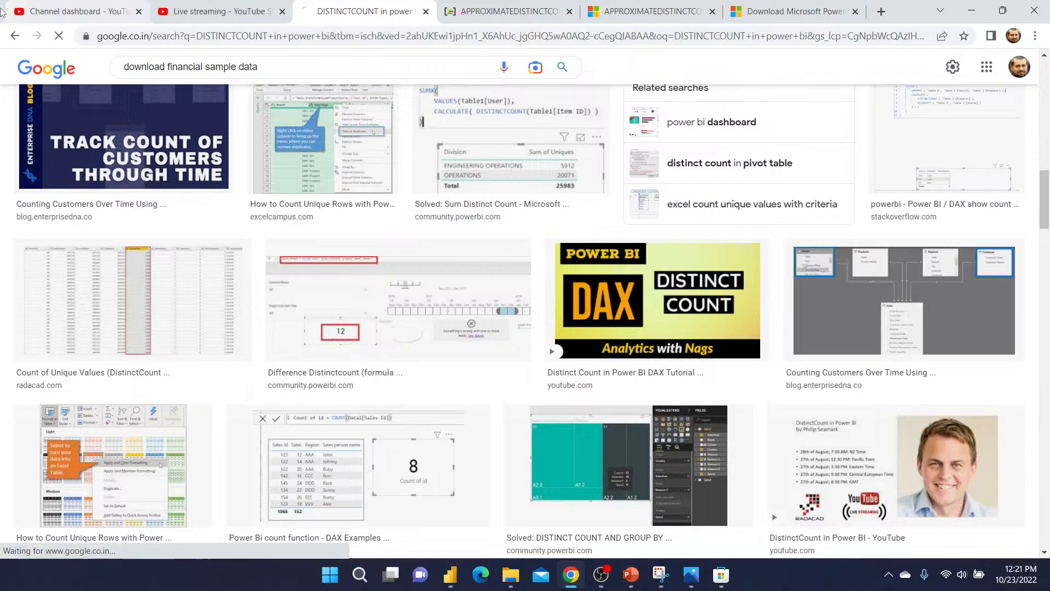
{"action": "left_click", "coordinate": [143, 135]}
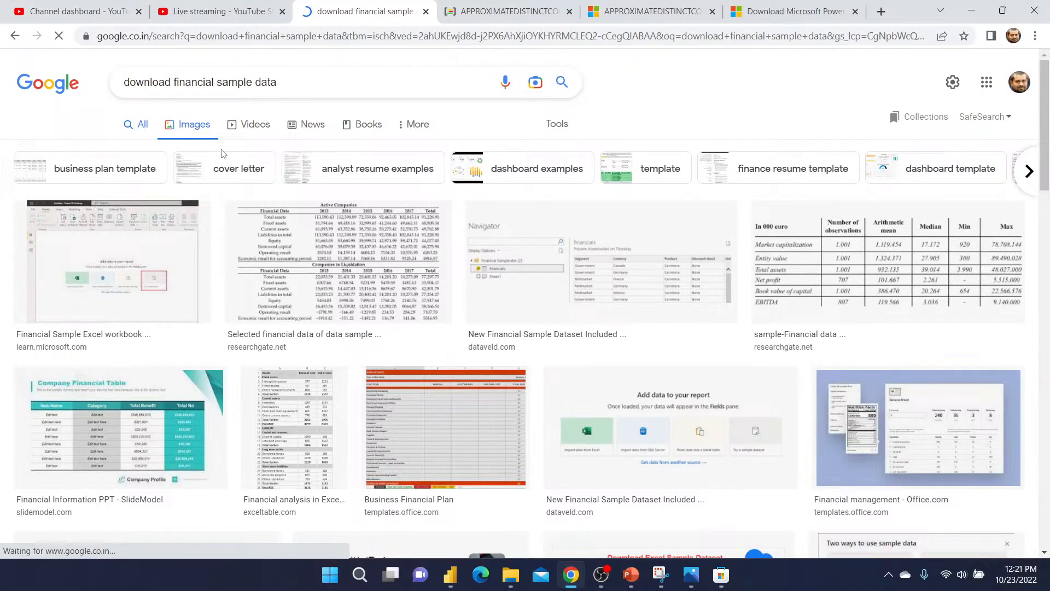
Open the indented Microsoft Learn result "Download the Financial Sample Excel workbook for Power BI" in a new tab and bring that page forward.
{"action": "right_click", "coordinate": [397, 285]}
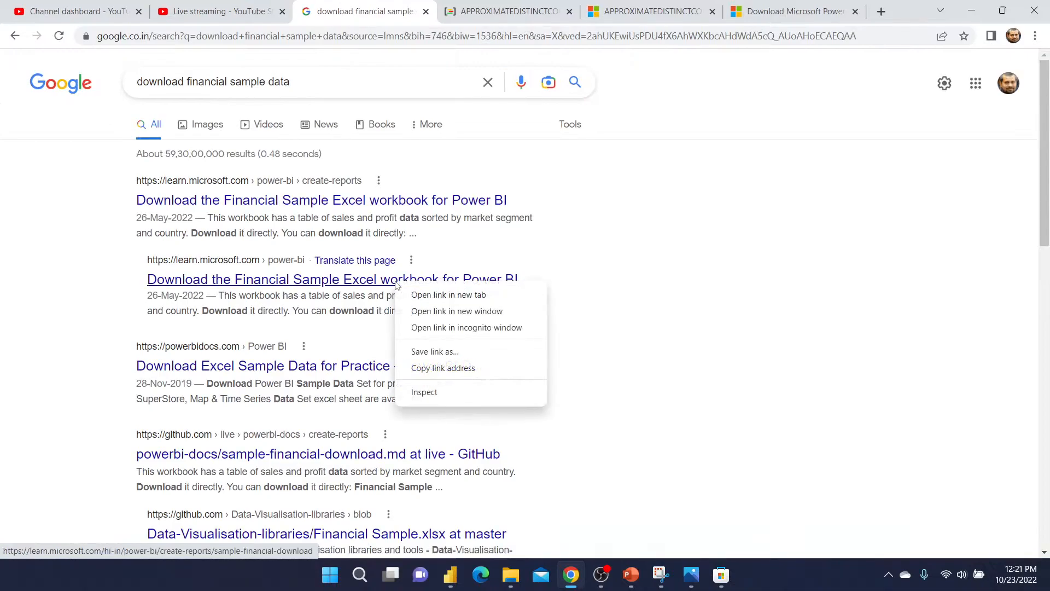
{"action": "left_click", "coordinate": [433, 293]}
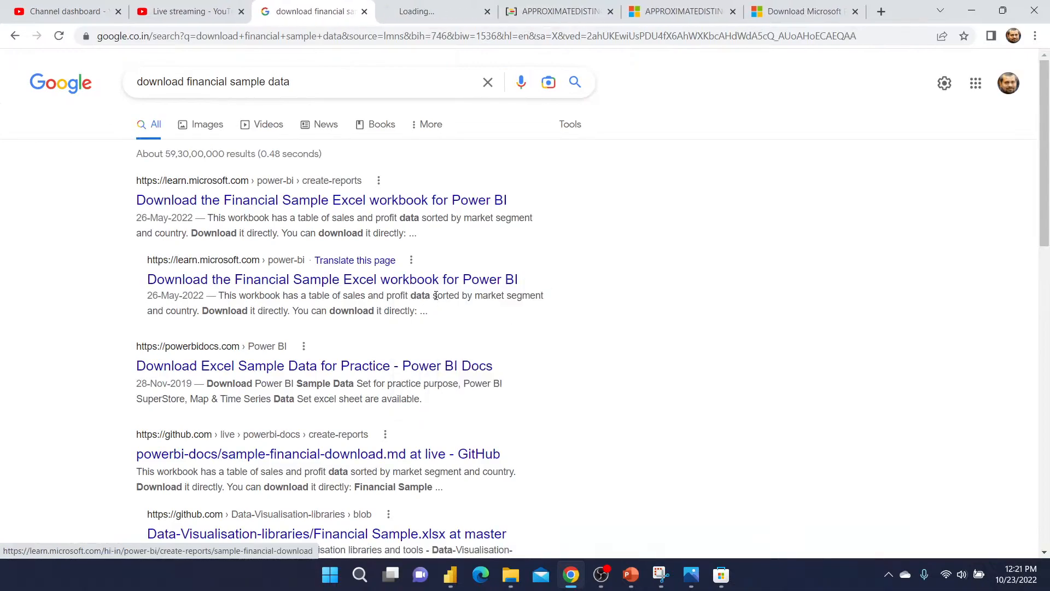
{"action": "left_click", "coordinate": [247, 363]}
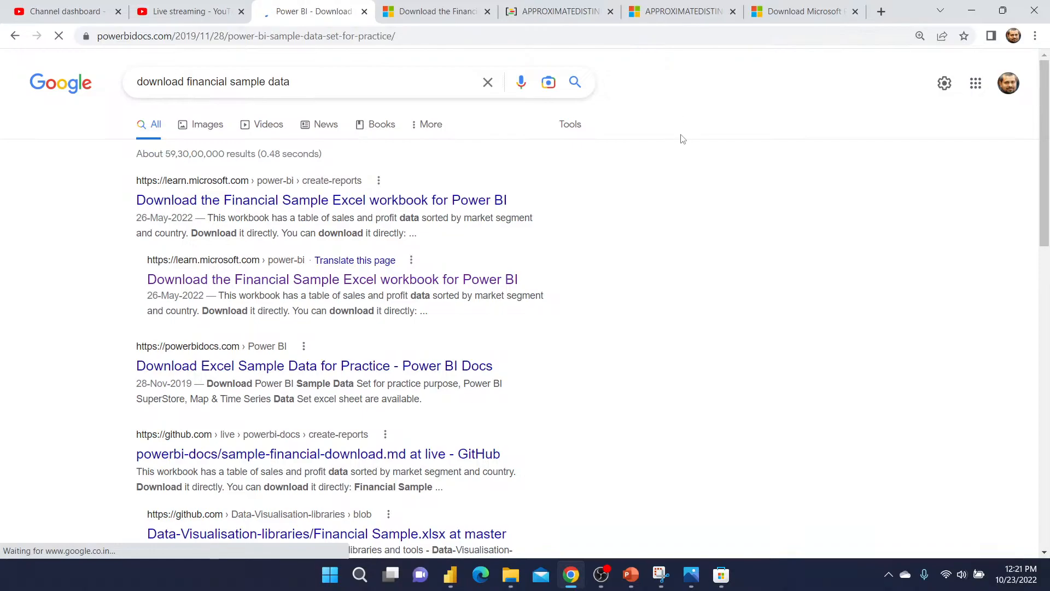
{"action": "left_click", "coordinate": [792, 21]}
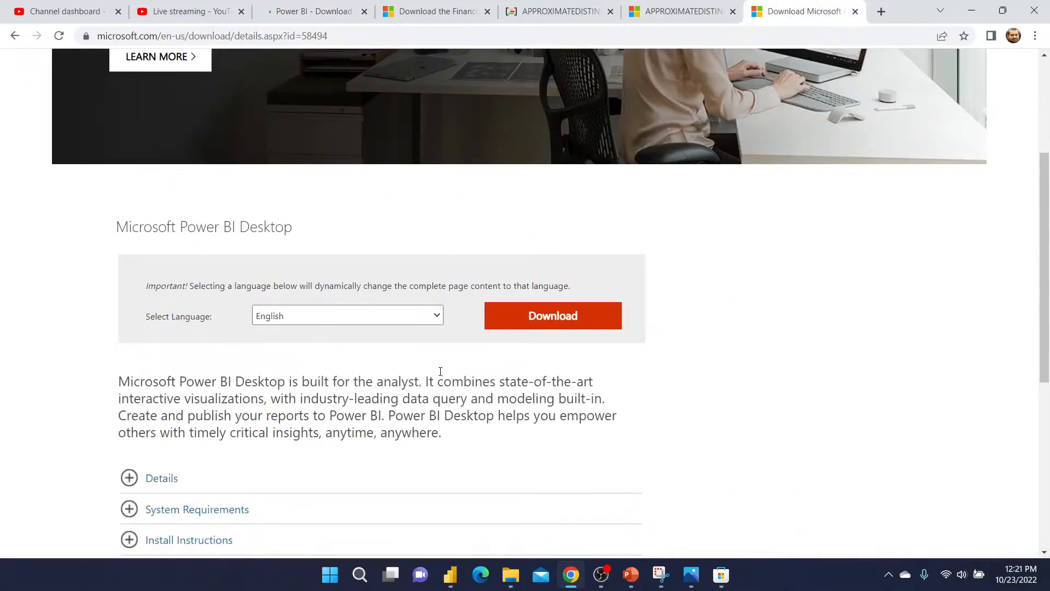
{"action": "scroll", "coordinate": [387, 375], "scroll_direction": "down", "scroll_amount": 6}
{"action": "scroll", "coordinate": [368, 303], "scroll_direction": "up", "scroll_amount": 8}
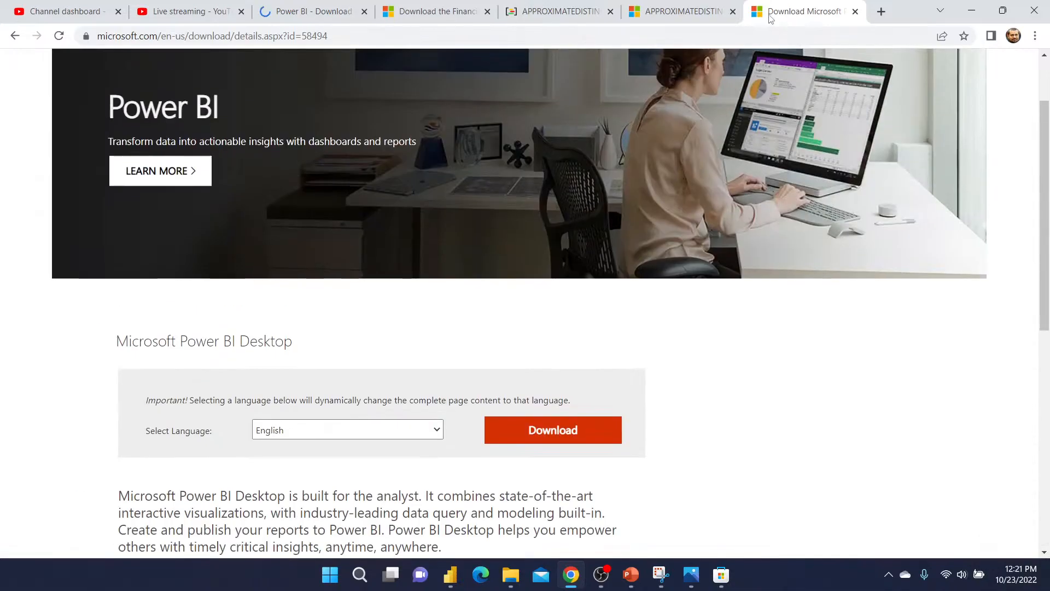
{"action": "left_click", "coordinate": [440, 12]}
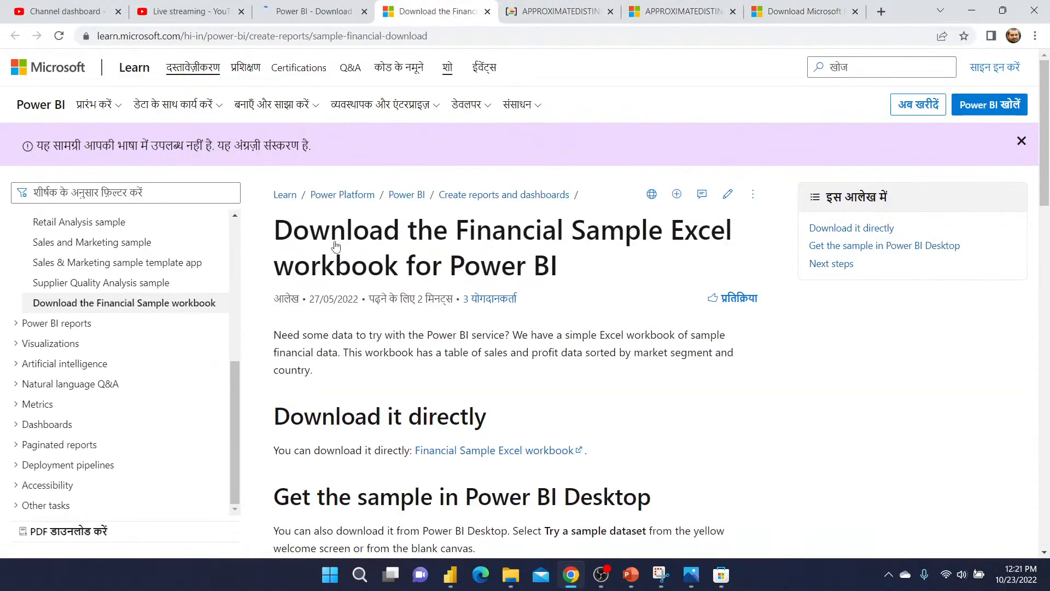
Download the Financial Sample Excel workbook directly from the Microsoft Learn page and show the file in its download folder.
{"action": "scroll", "coordinate": [577, 376], "scroll_direction": "down", "scroll_amount": 15}
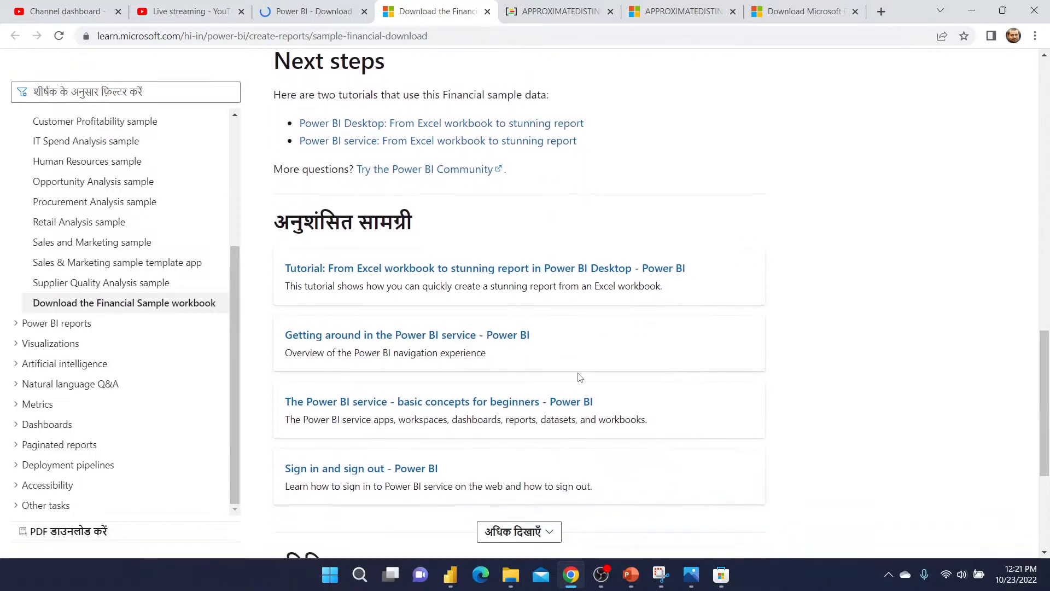
{"action": "scroll", "coordinate": [579, 377], "scroll_direction": "down", "scroll_amount": 2}
{"action": "scroll", "coordinate": [579, 372], "scroll_direction": "up", "scroll_amount": 8}
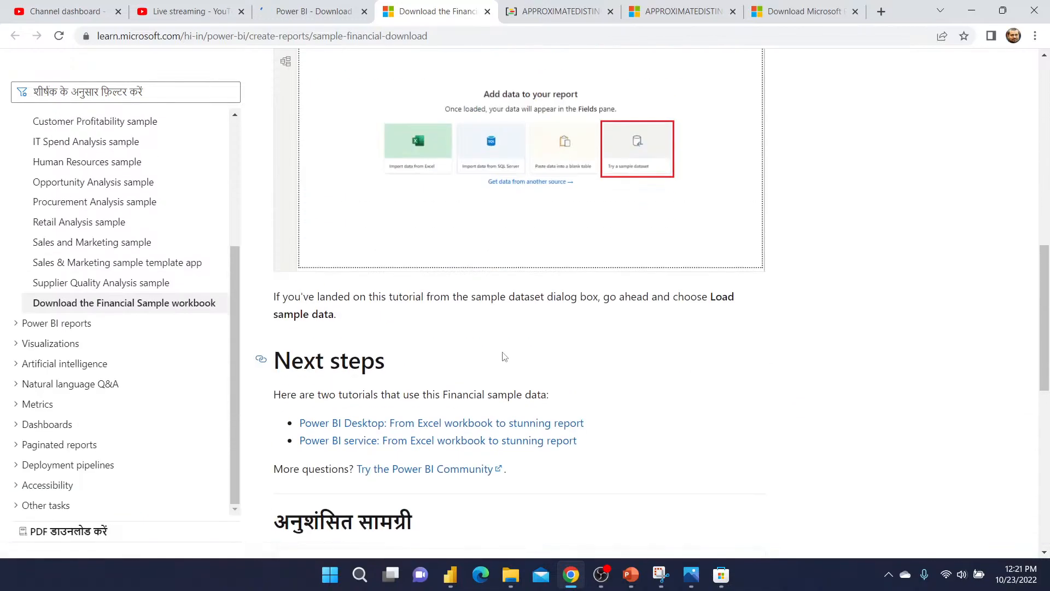
{"action": "scroll", "coordinate": [504, 356], "scroll_direction": "up", "scroll_amount": 9}
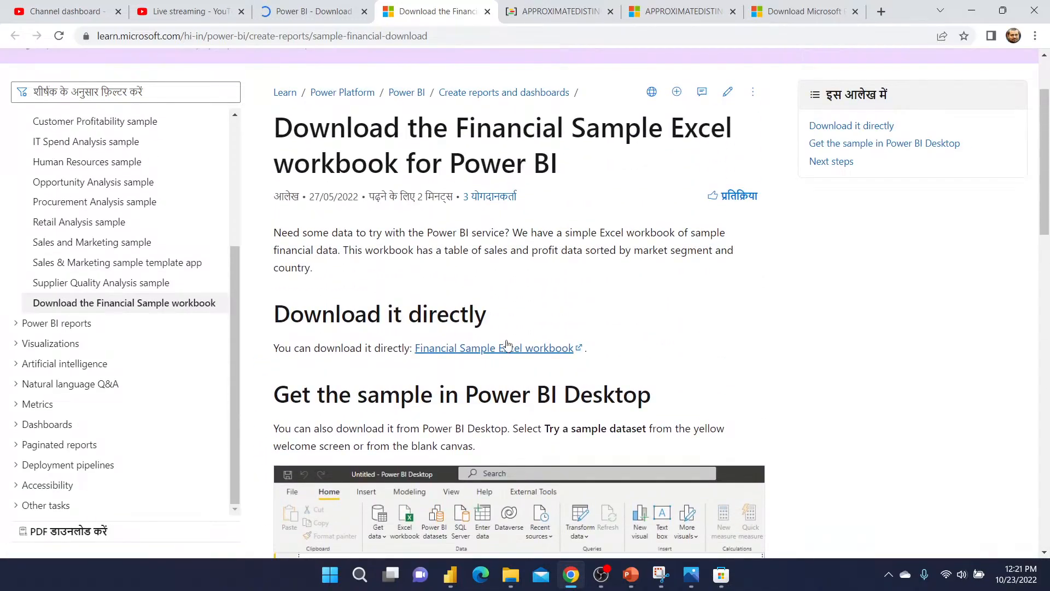
{"action": "left_click", "coordinate": [507, 349]}
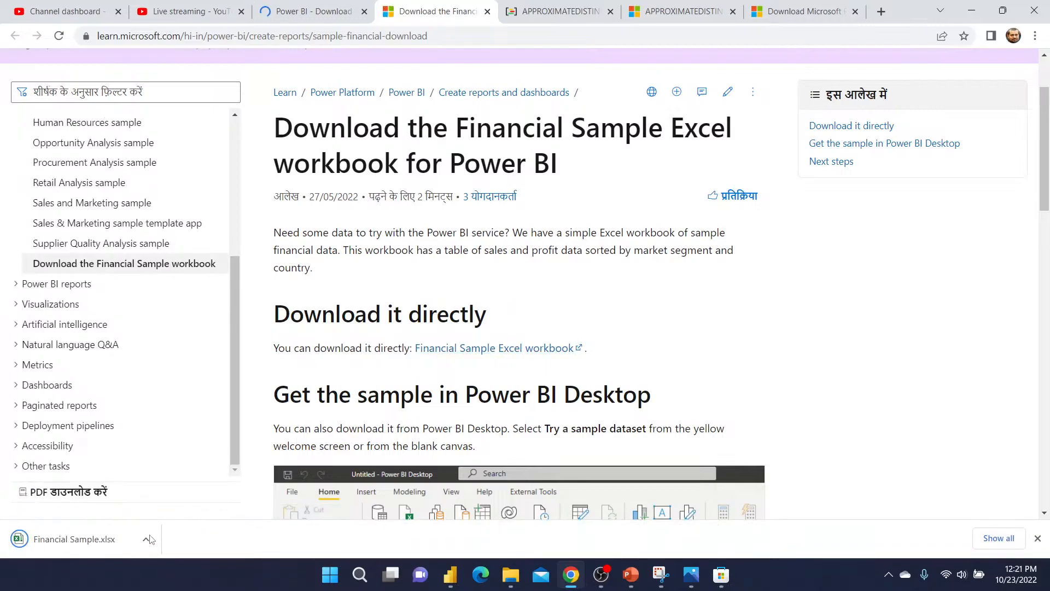
{"action": "left_click", "coordinate": [149, 537]}
{"action": "left_click", "coordinate": [180, 488]}
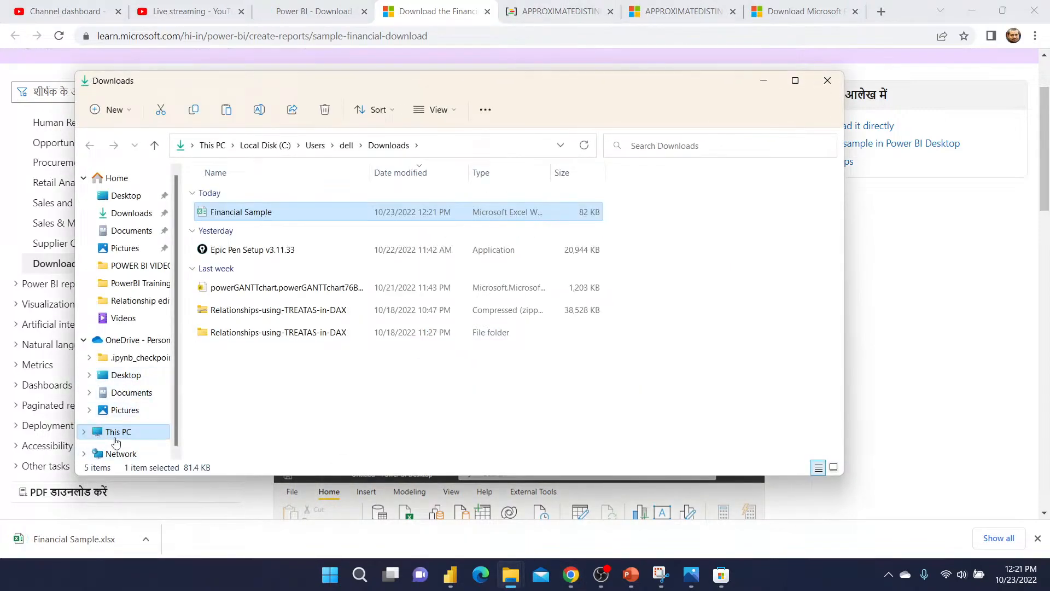
Copy the Financial Sample workbook into D: > PowerBI Training > Courses _Power BI and minimize the File Explorer window.
{"action": "left_click", "coordinate": [116, 432]}
{"action": "double_click", "coordinate": [393, 296]}
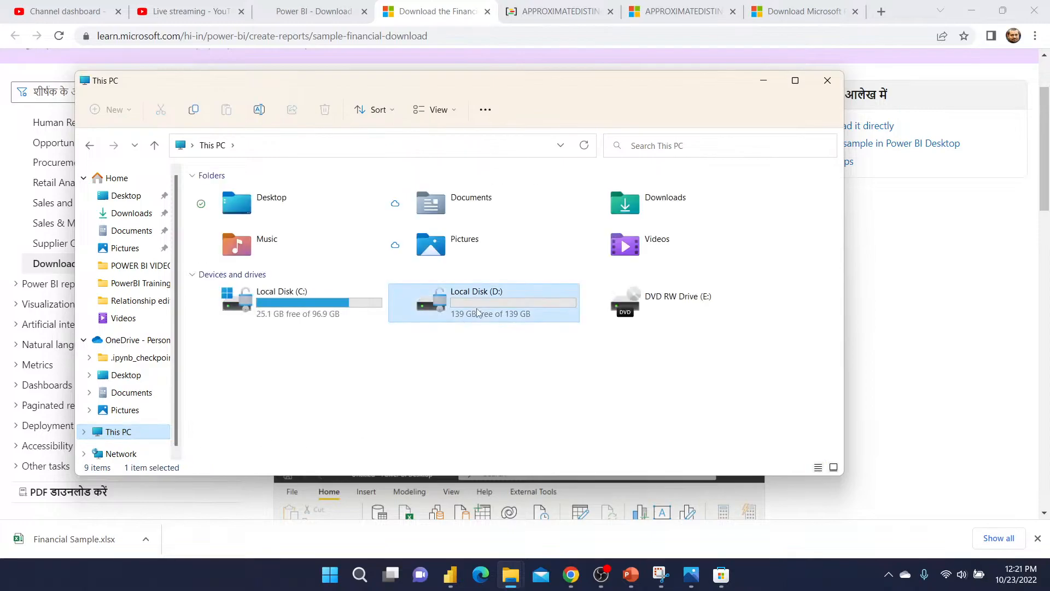
{"action": "double_click", "coordinate": [241, 240]}
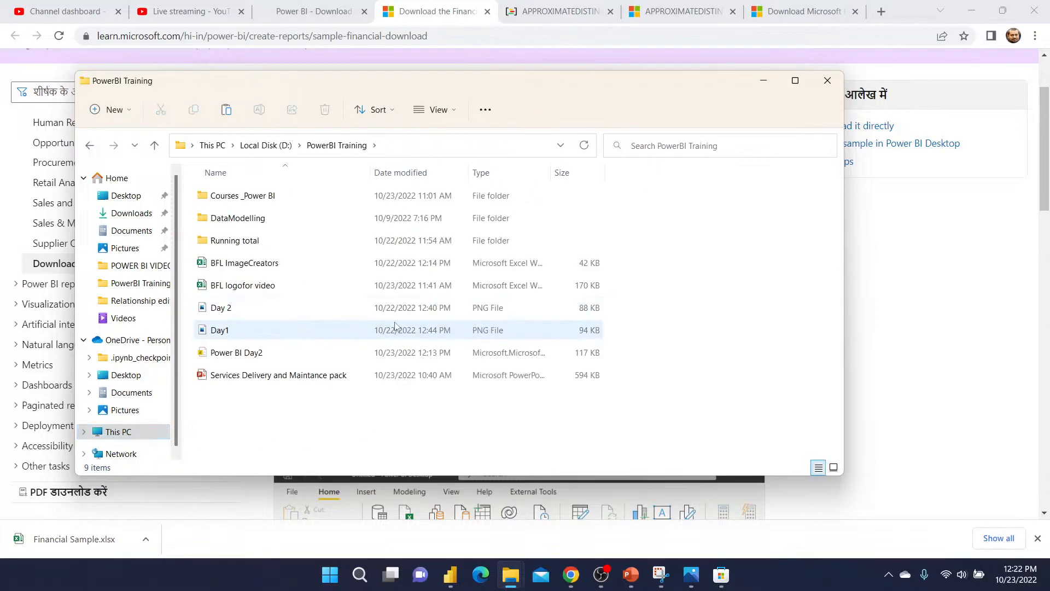
{"action": "double_click", "coordinate": [265, 196]}
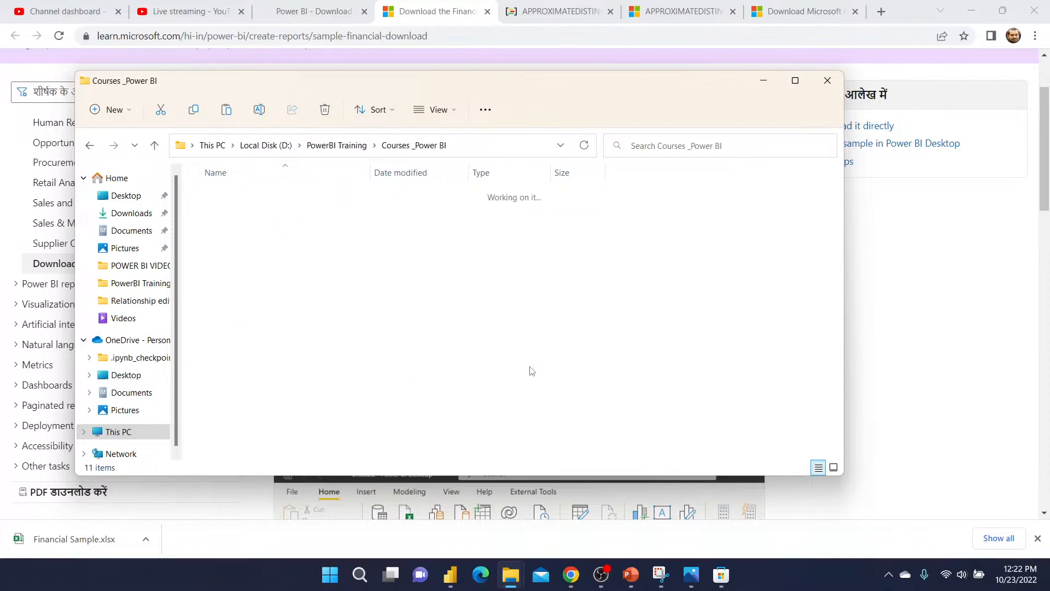
{"action": "left_click", "coordinate": [529, 371]}
{"action": "key", "text": "ctrl+v"}
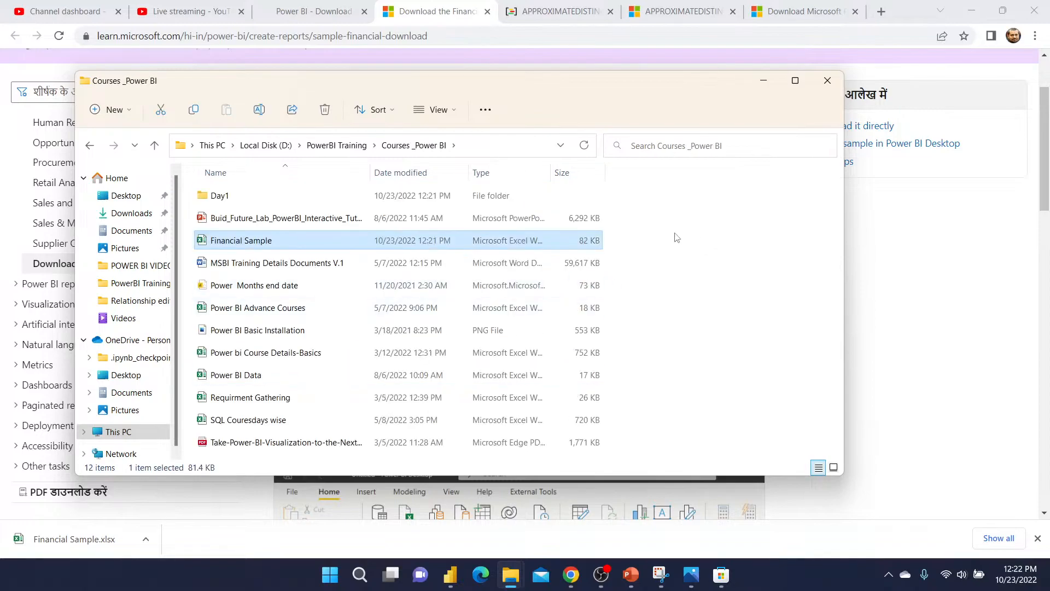
{"action": "left_click", "coordinate": [765, 81]}
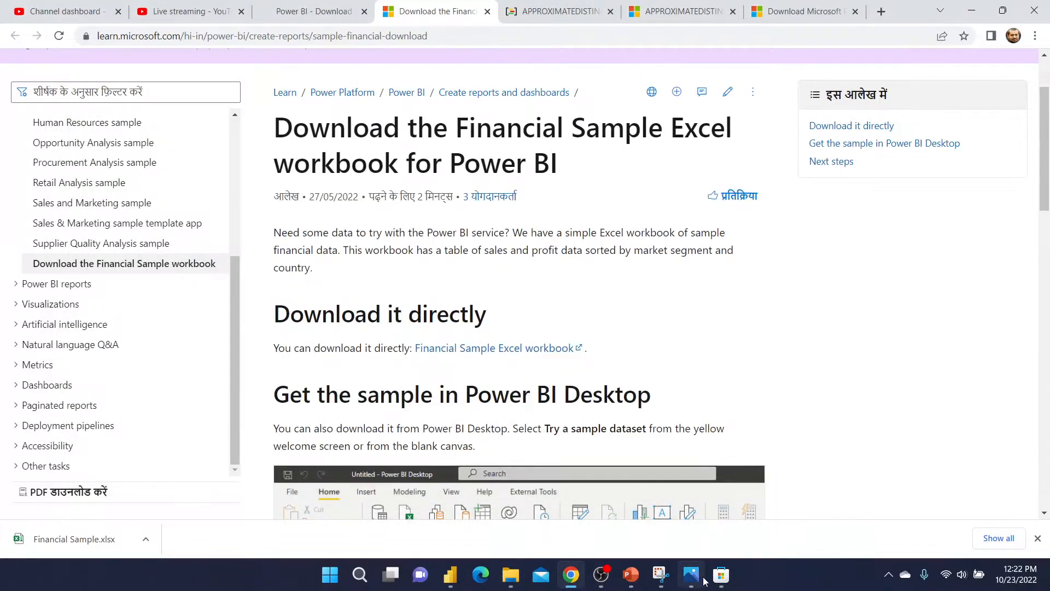
Switch back to Power BI Desktop, cancel the Get Data dialog and start an Excel workbook import from the common data sources.
{"action": "left_click", "coordinate": [450, 574]}
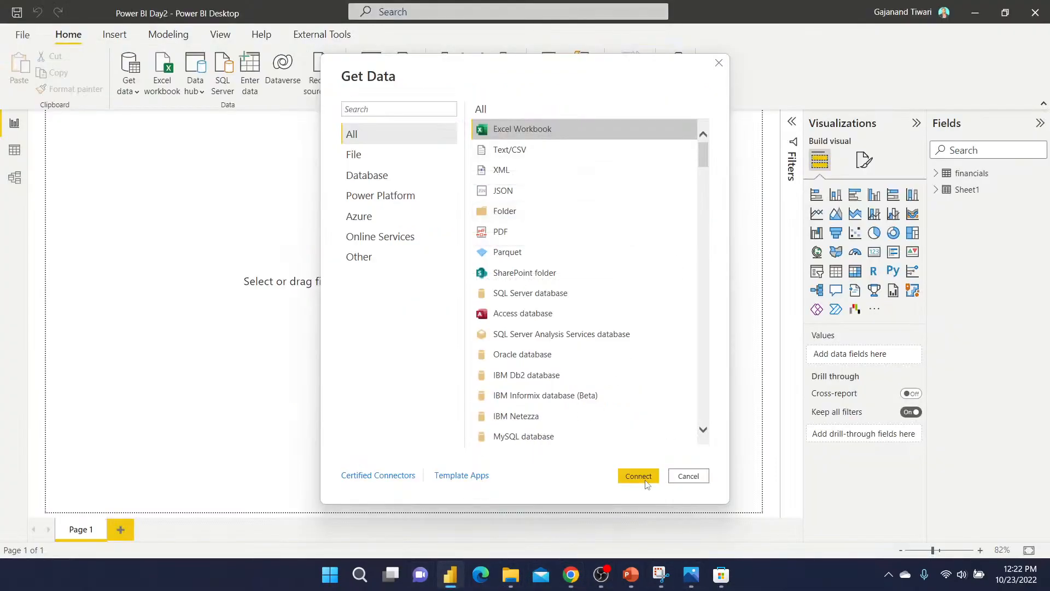
{"action": "left_click", "coordinate": [687, 475]}
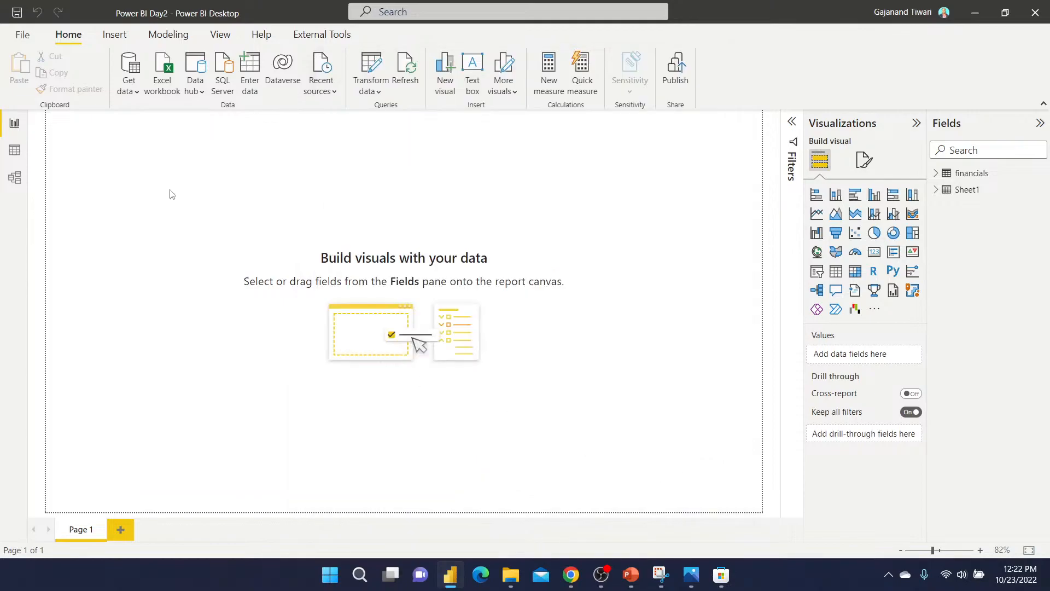
{"action": "left_click", "coordinate": [131, 94]}
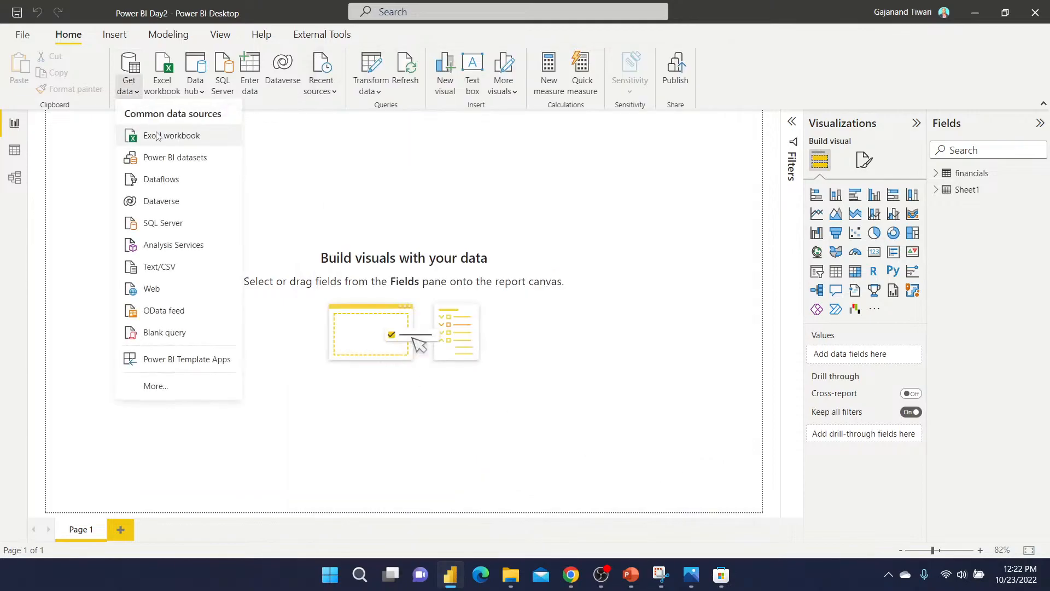
{"action": "left_click", "coordinate": [492, 217]}
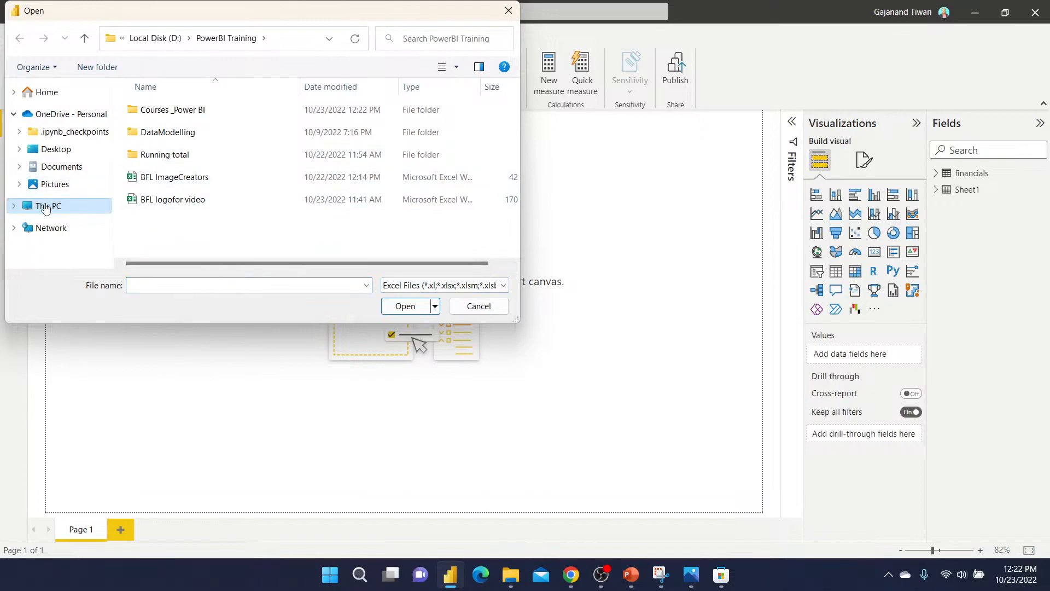
Open the Financial Sample workbook from D: > PowerBI Training > Courses _Power BI as the data source.
{"action": "left_click", "coordinate": [46, 208]}
{"action": "double_click", "coordinate": [221, 256]}
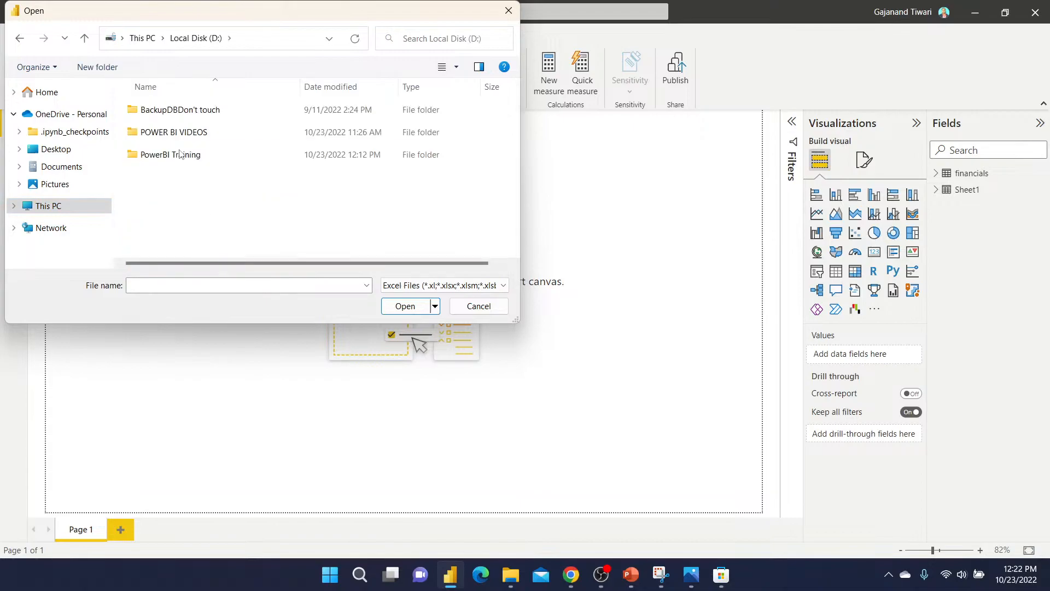
{"action": "double_click", "coordinate": [173, 155]}
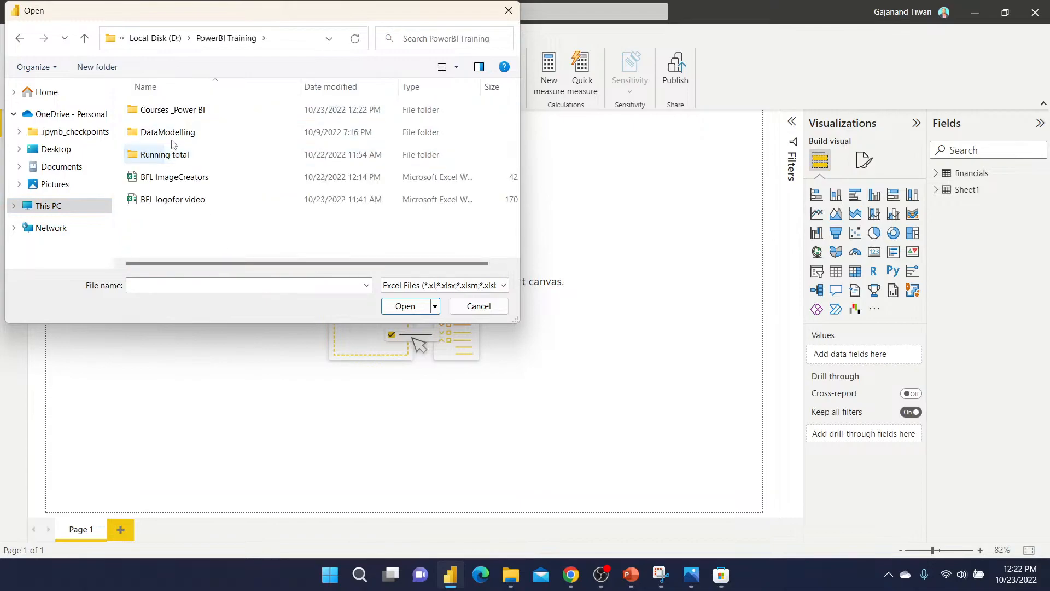
{"action": "double_click", "coordinate": [173, 110]}
{"action": "left_click", "coordinate": [174, 133]}
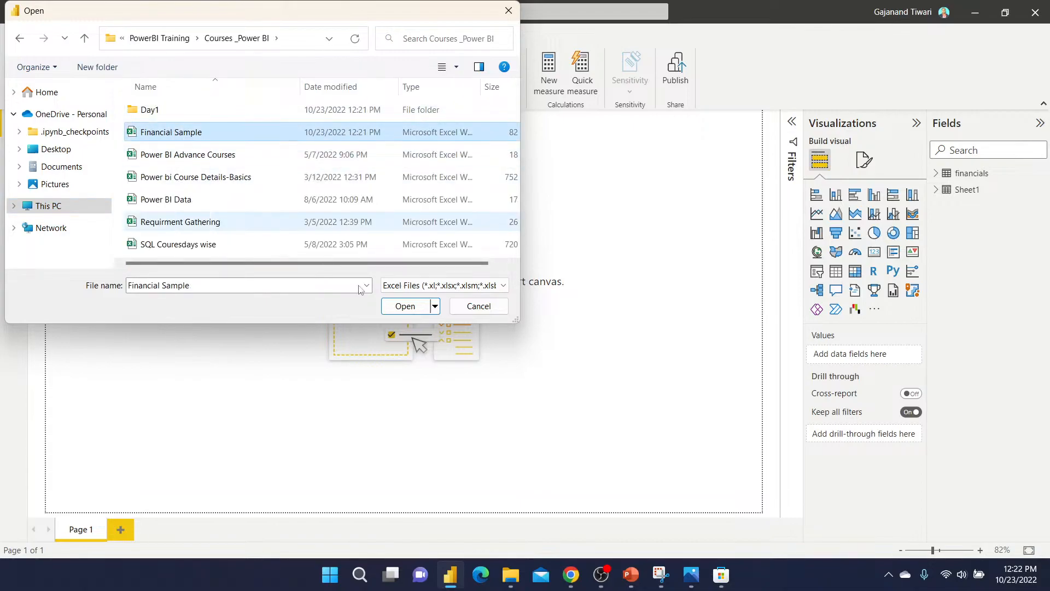
{"action": "left_click", "coordinate": [411, 306]}
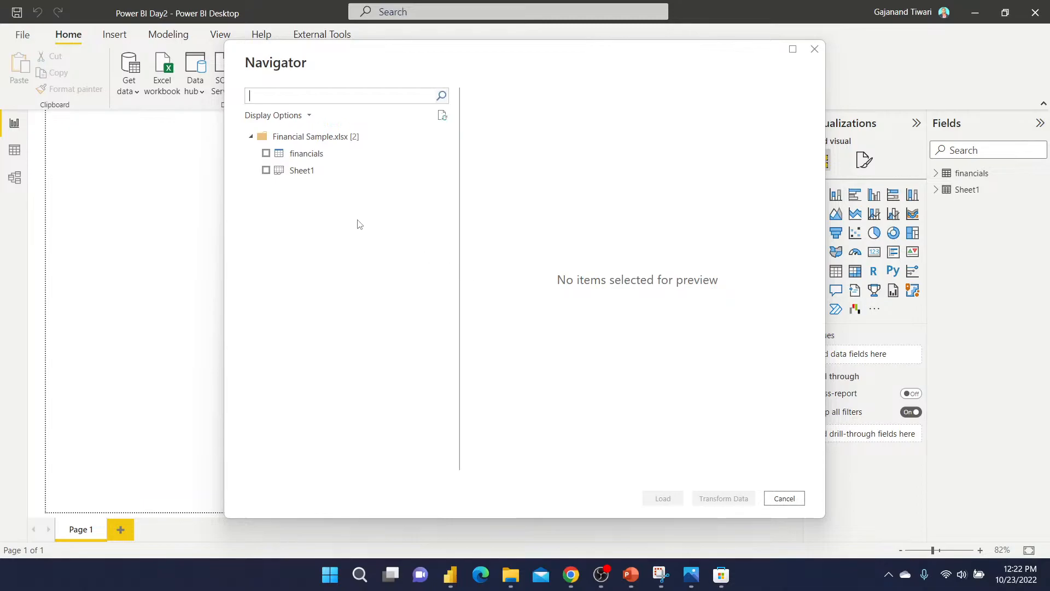
Select the financials table and Sheet1 from Financial Sample.xlsx and open both in the Power Query Editor.
{"action": "left_click", "coordinate": [266, 153]}
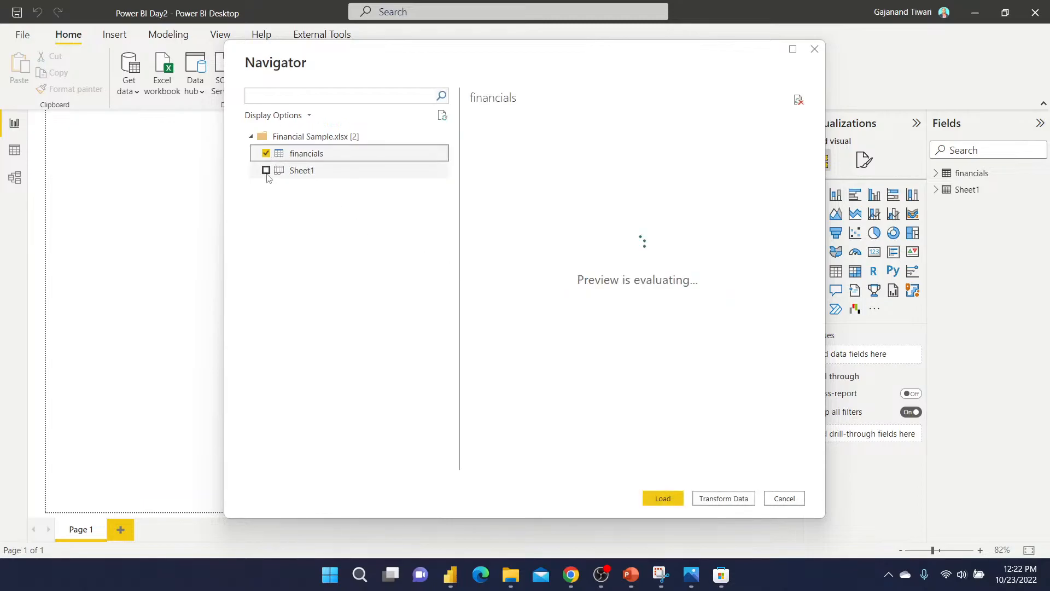
{"action": "left_click", "coordinate": [266, 170]}
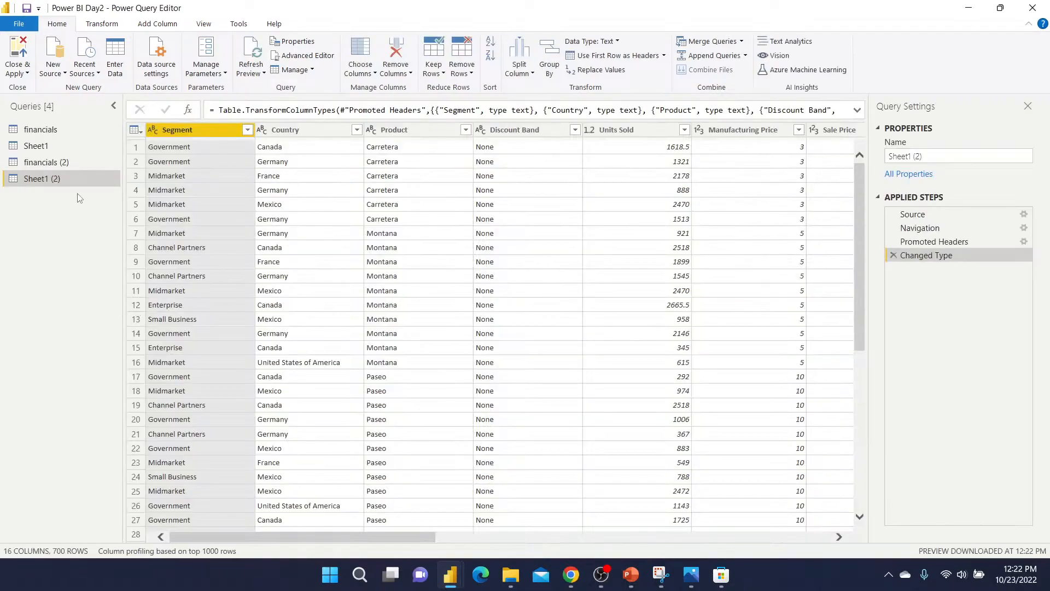
Delete the duplicate queries Sheet1 (2) and financials (2) from the query list.
{"action": "right_click", "coordinate": [47, 179]}
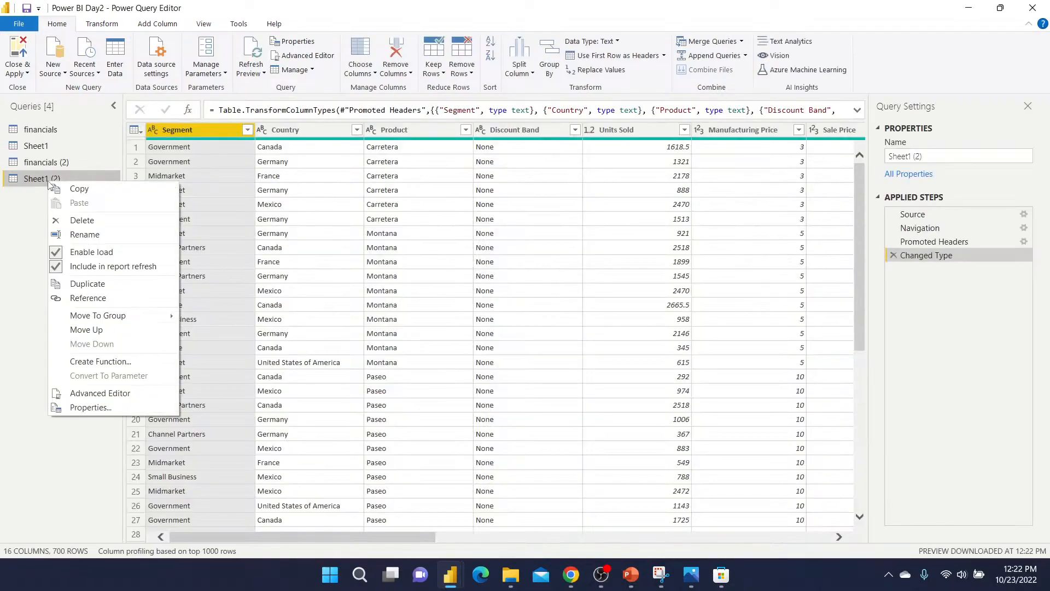
{"action": "left_click", "coordinate": [81, 221]}
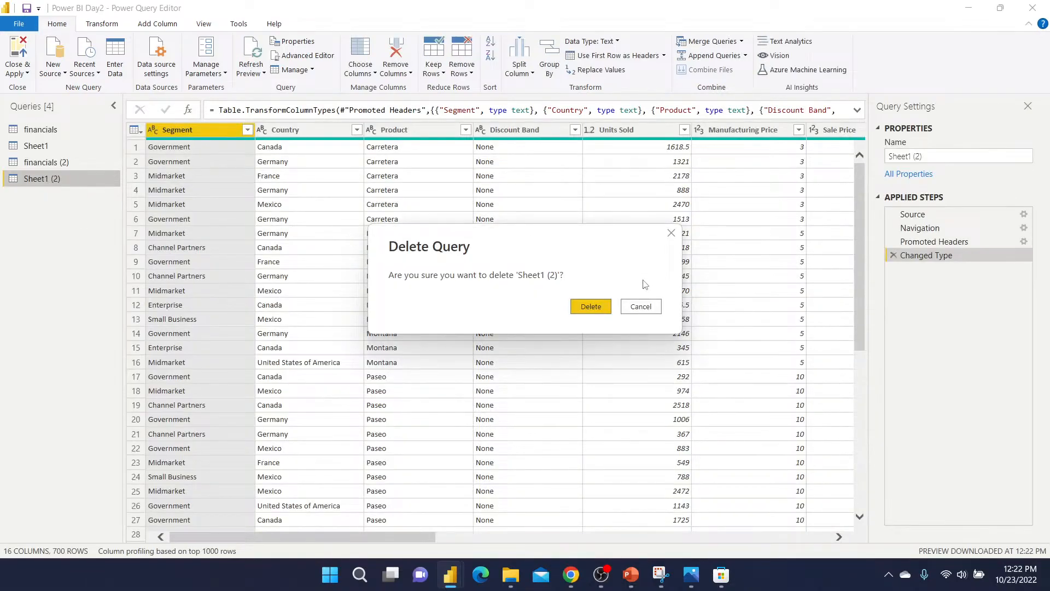
{"action": "left_click", "coordinate": [590, 306]}
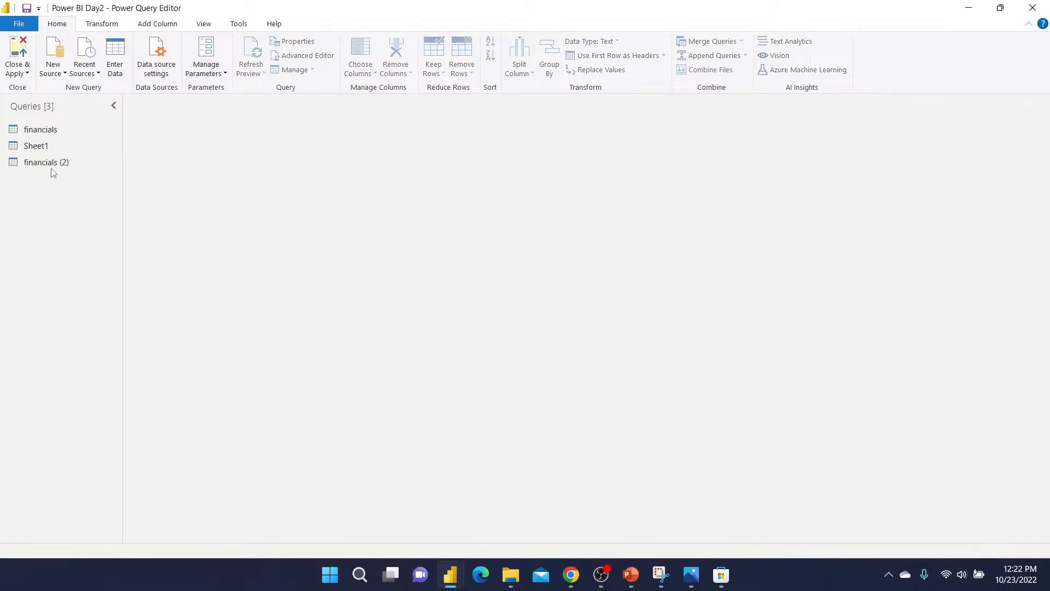
{"action": "left_click", "coordinate": [54, 167]}
{"action": "right_click", "coordinate": [51, 163]}
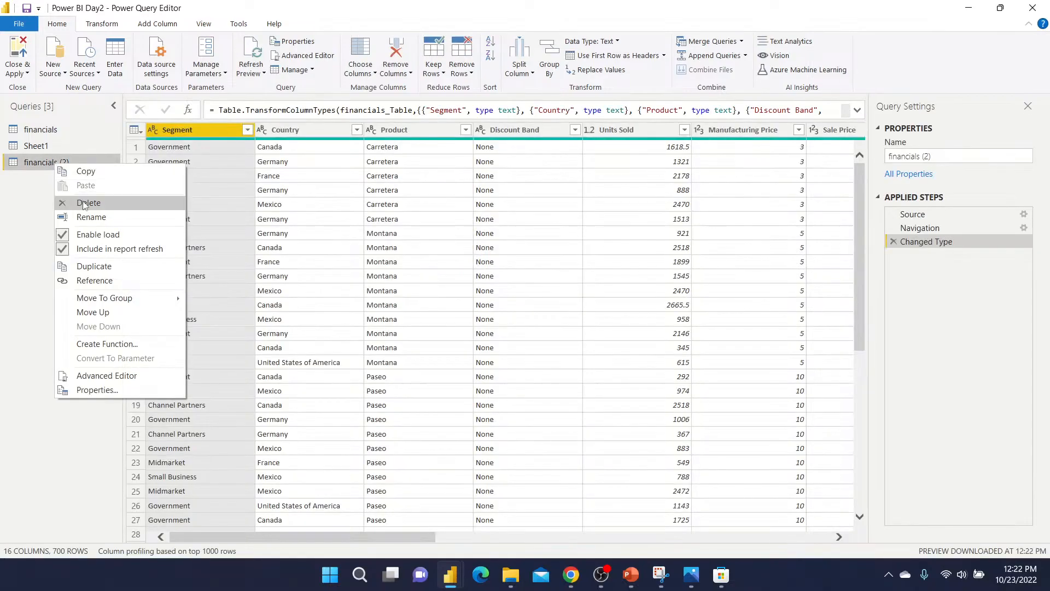
{"action": "left_click", "coordinate": [283, 194]}
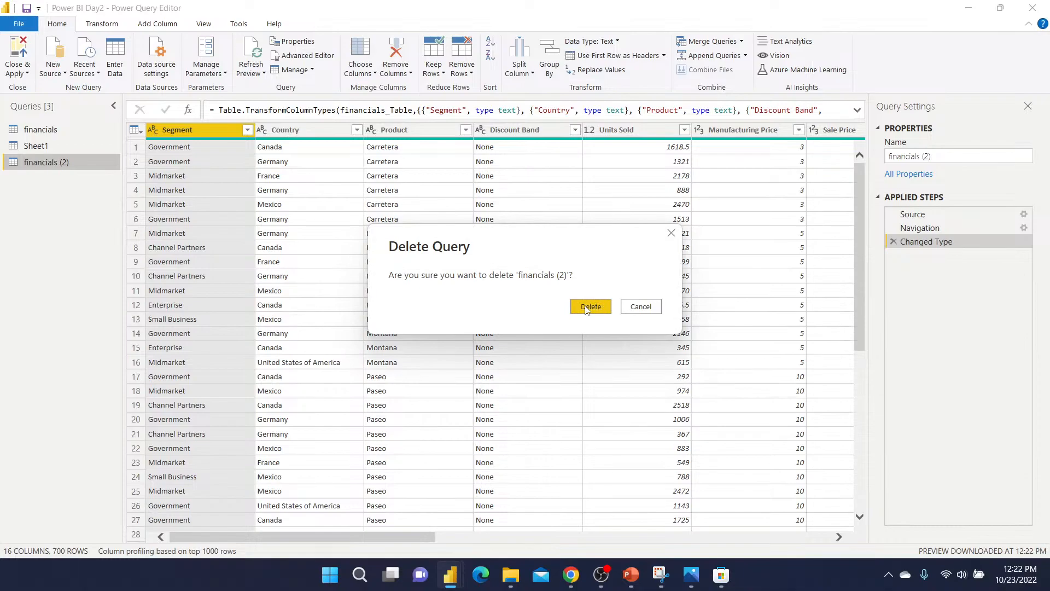
{"action": "left_click", "coordinate": [590, 306]}
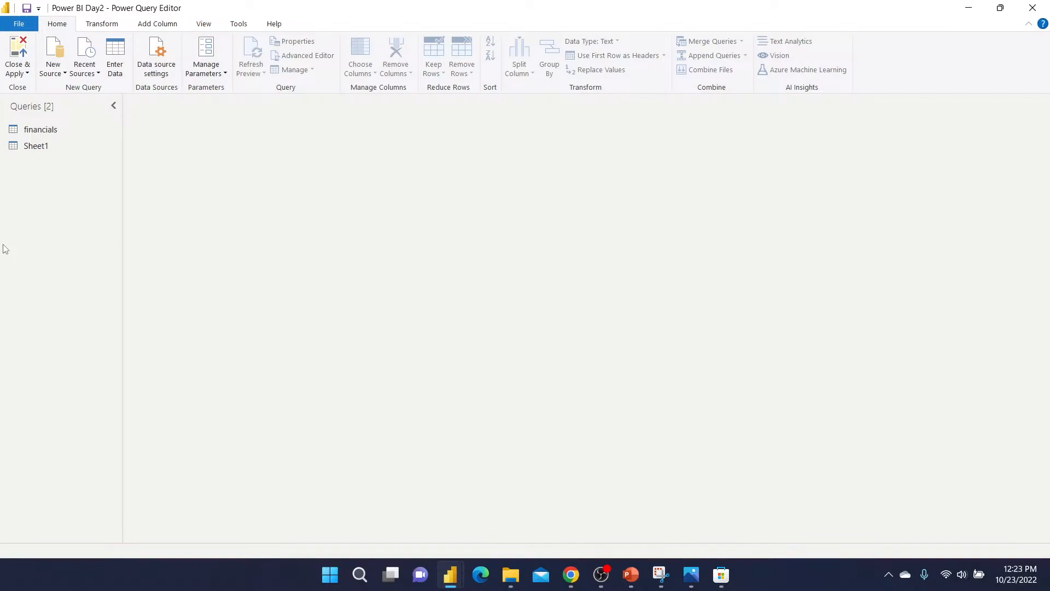
Create a new required query parameter named Excelink with the type Text.
{"action": "left_click", "coordinate": [224, 79]}
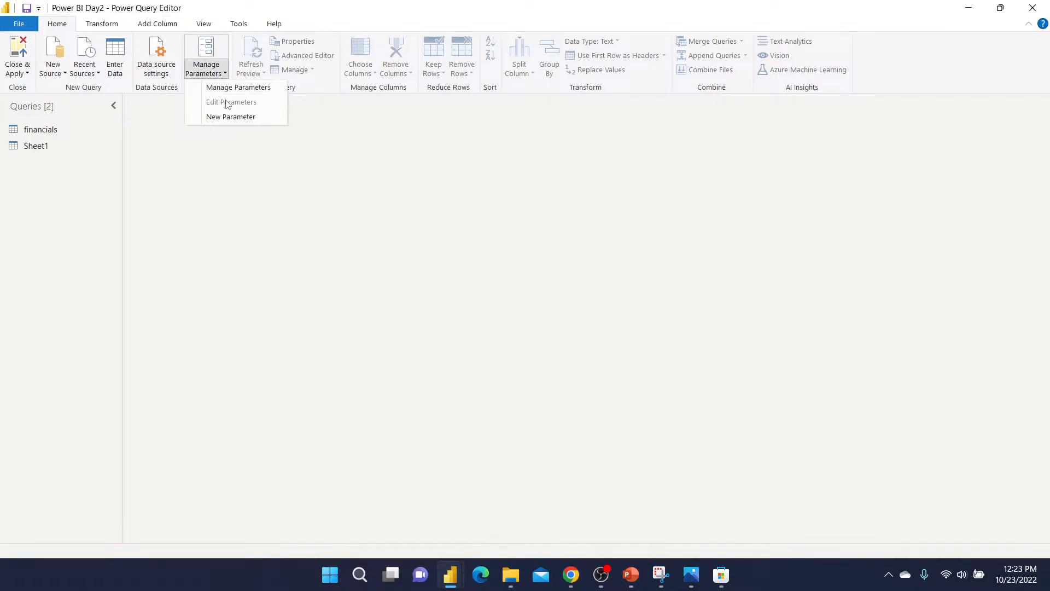
{"action": "left_click", "coordinate": [234, 87]}
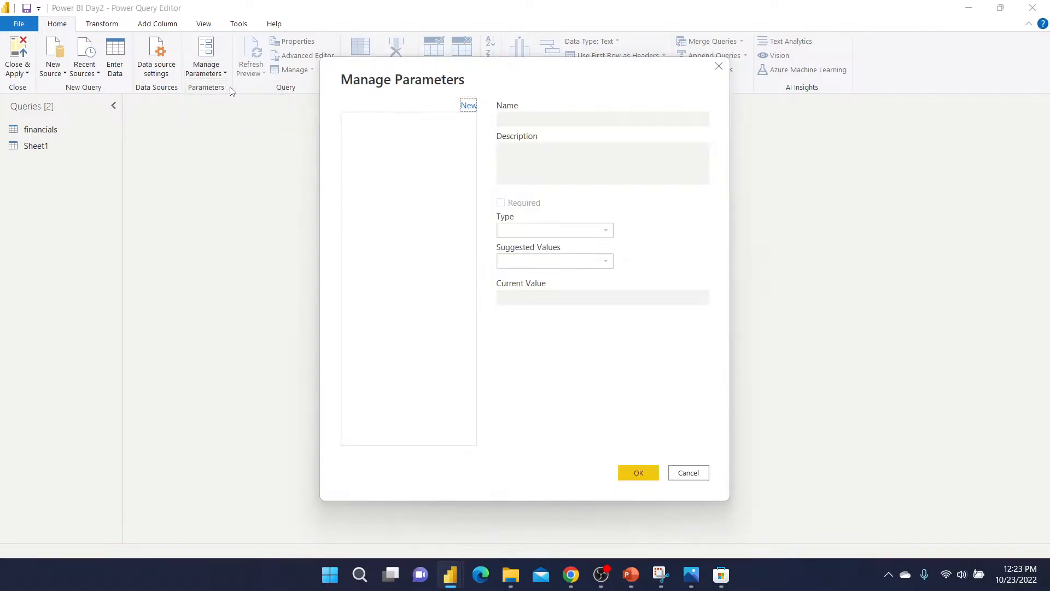
{"action": "left_click", "coordinate": [468, 107]}
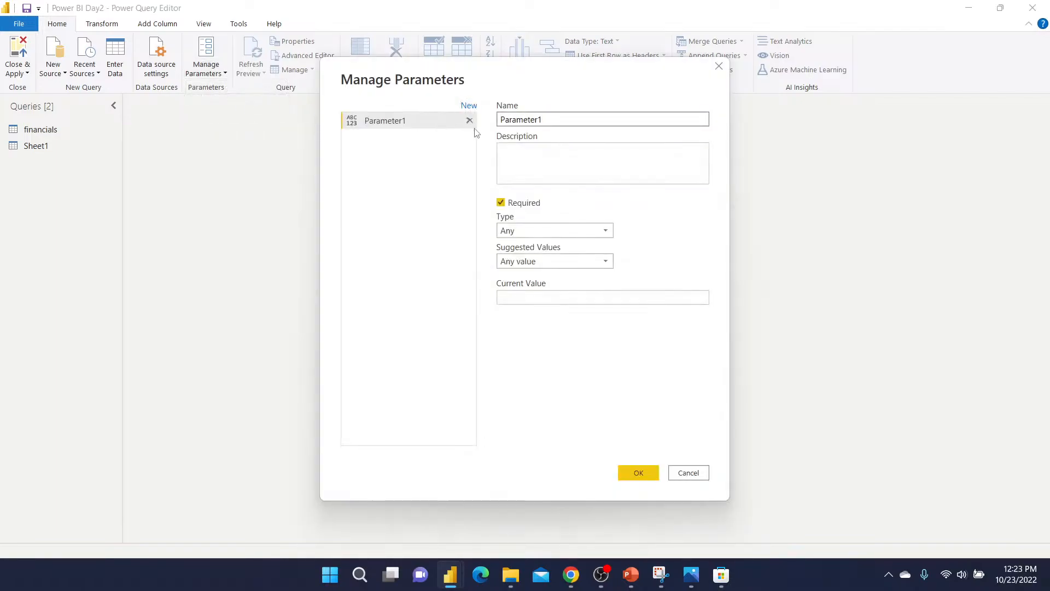
{"action": "double_click", "coordinate": [560, 121]}
{"action": "type", "text": "Excelink"}
{"action": "left_click", "coordinate": [564, 230]}
{"action": "left_click", "coordinate": [551, 341]}
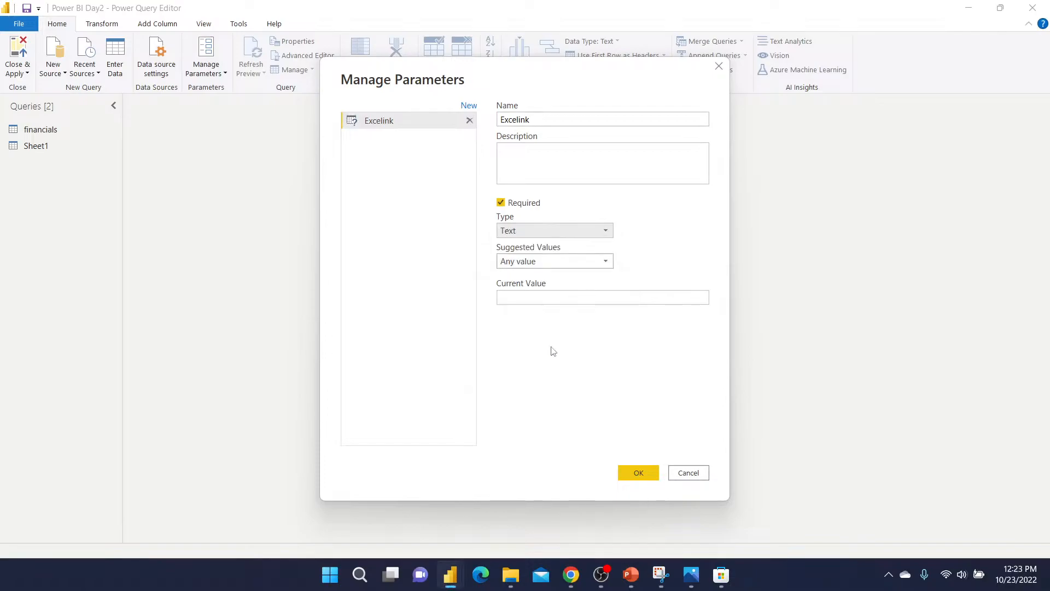
In File Explorer, complete the folder path to D:\PowerBI Training\Courses _Power BI\Financial Sample.xlsx and copy it.
{"action": "left_click", "coordinate": [570, 297]}
{"action": "mouse_move", "coordinate": [510, 574]}
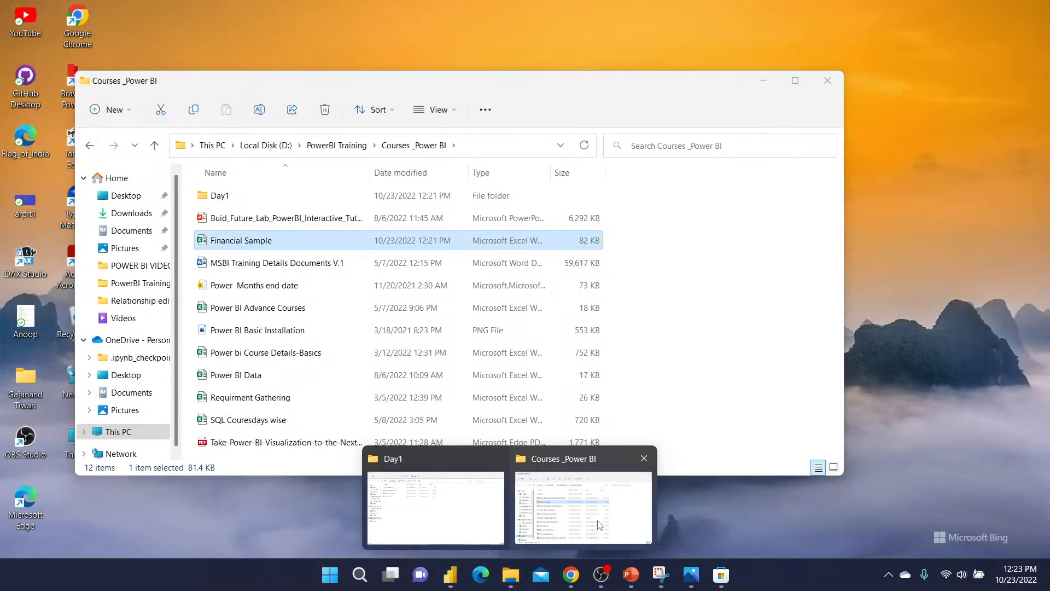
{"action": "left_click", "coordinate": [598, 525]}
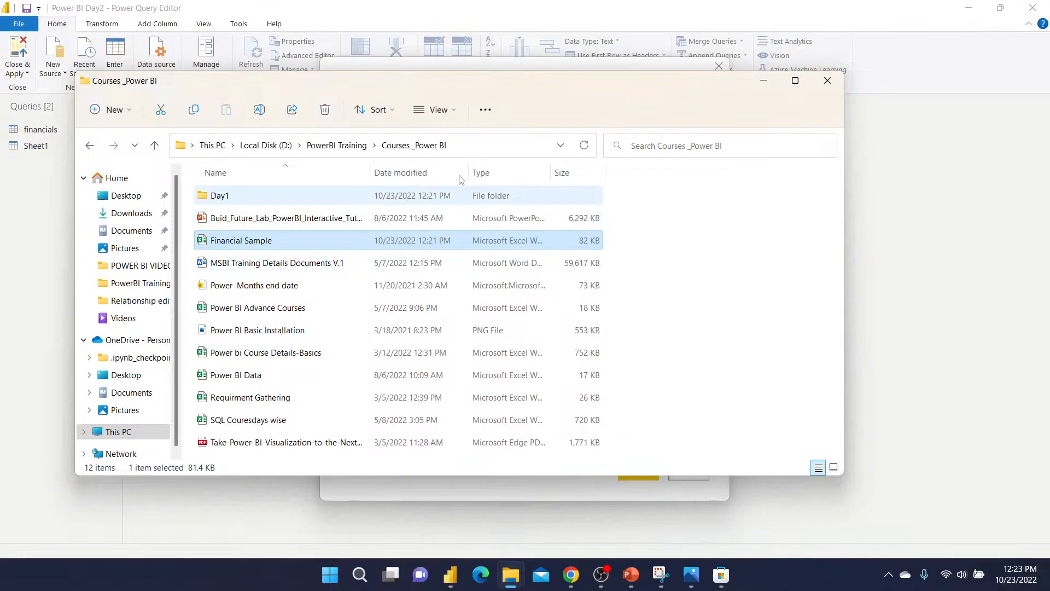
{"action": "left_click", "coordinate": [493, 146]}
{"action": "left_click", "coordinate": [493, 146]}
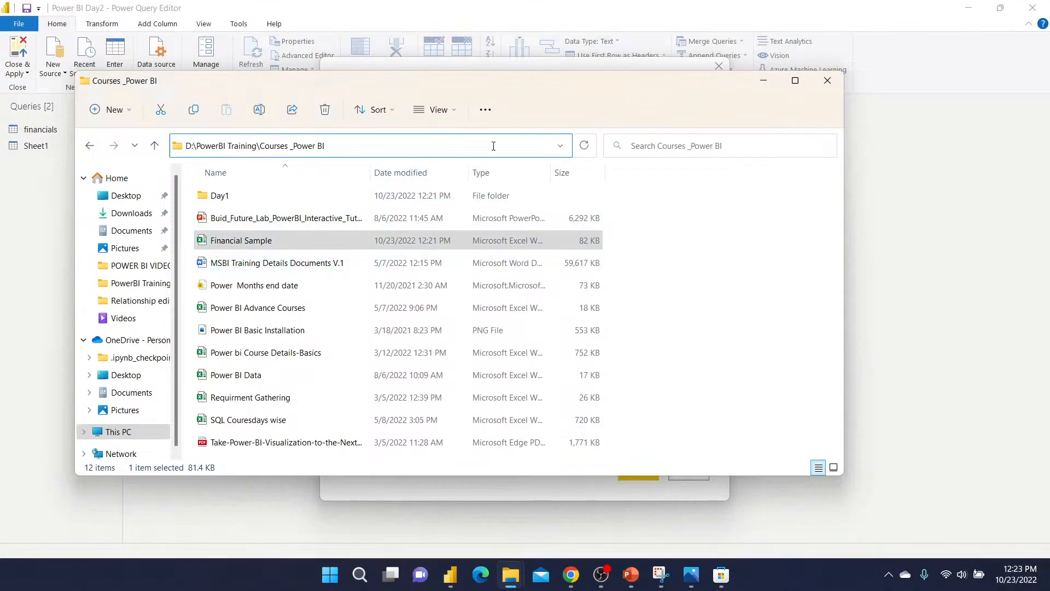
{"action": "type", "text": "\\fi"}
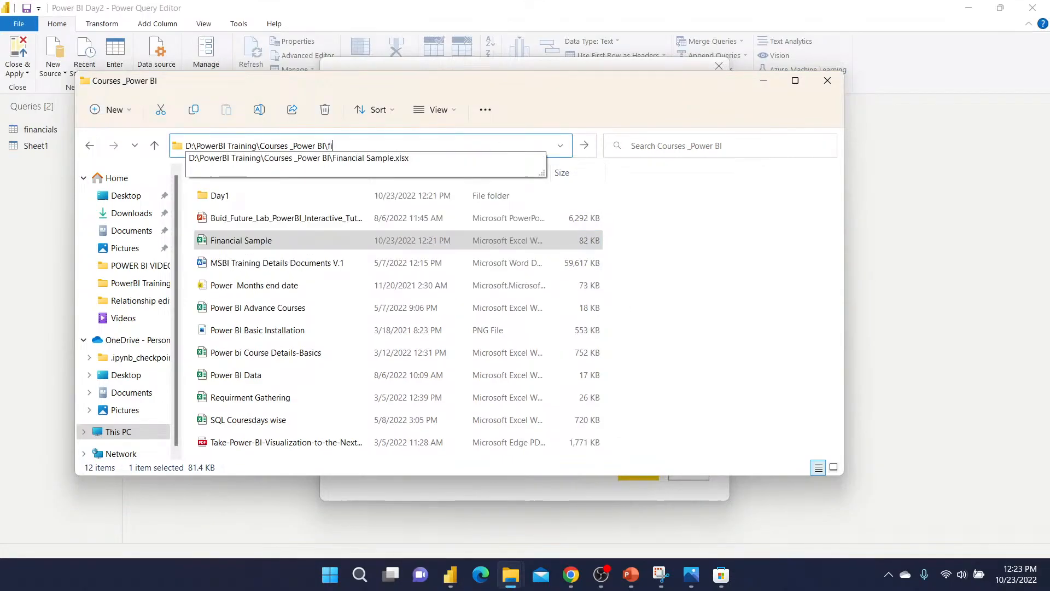
{"action": "key", "text": "Down"}
{"action": "left_click", "coordinate": [493, 146]}
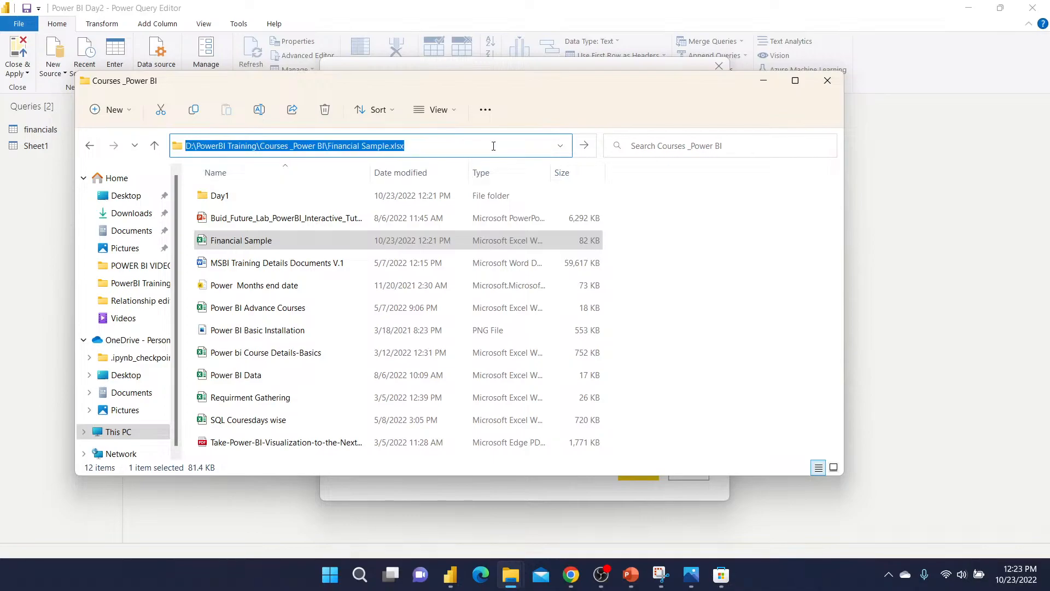
Back in Power Query Editor, paste the copied Financial Sample.xlsx path as Excelink's current value and save the parameter.
{"action": "key", "text": "alt+Tab"}
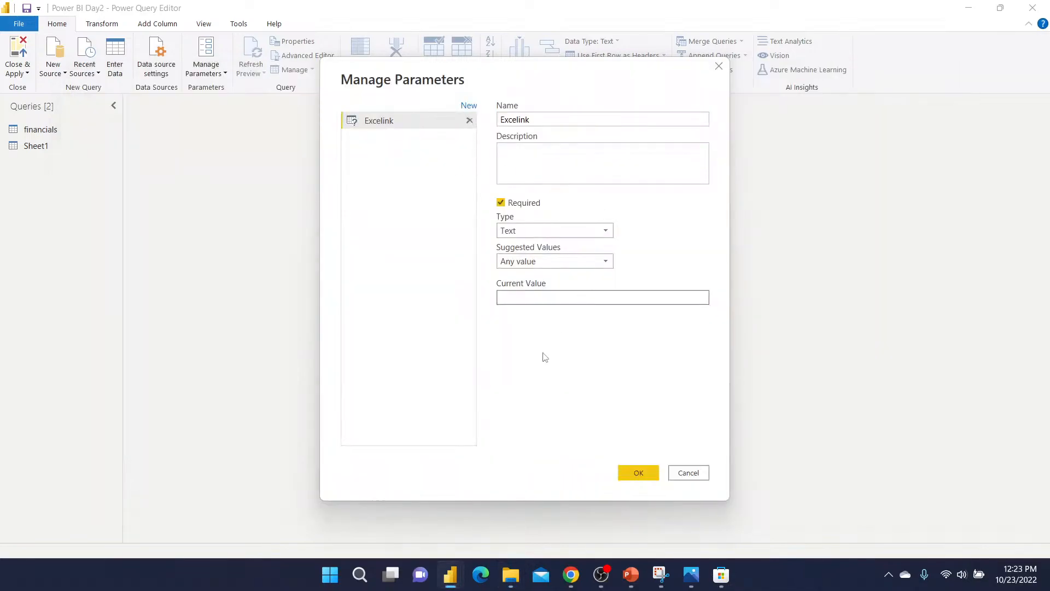
{"action": "left_click", "coordinate": [551, 295]}
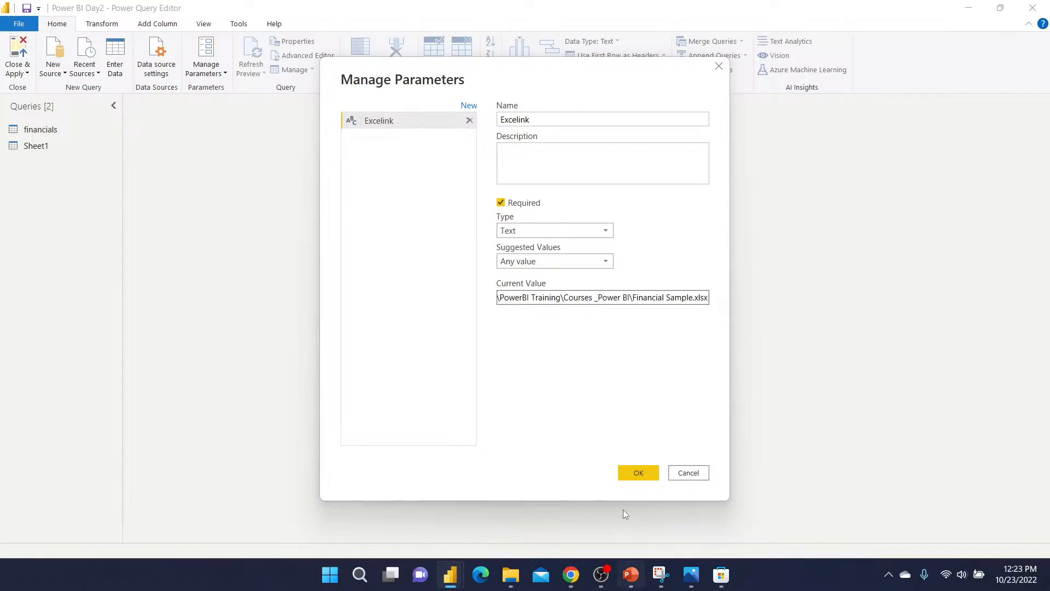
{"action": "left_click", "coordinate": [637, 474]}
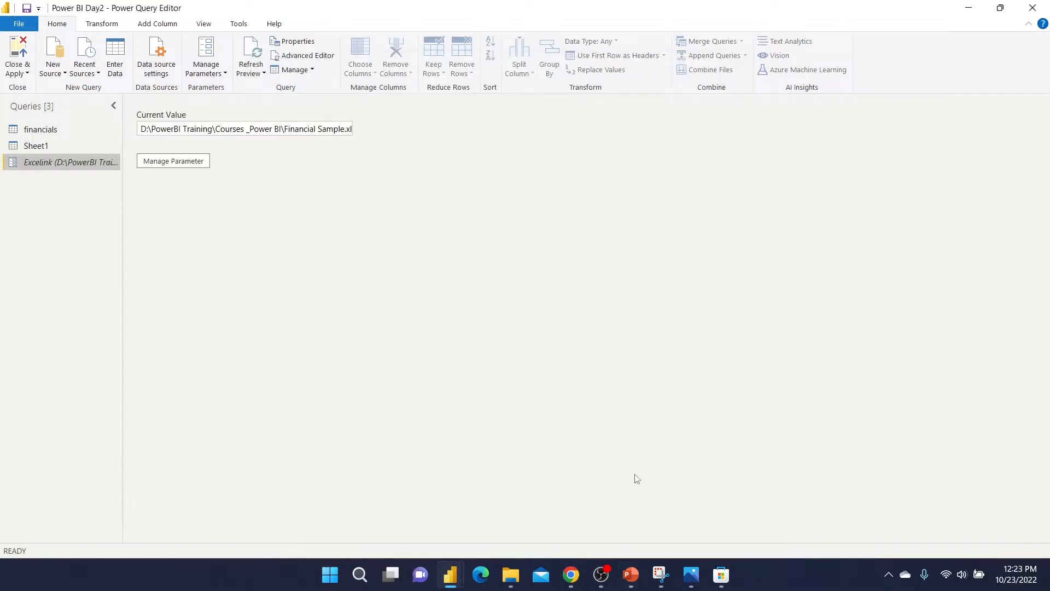
Set the financials query's source file path to the Excelink parameter and return to its Reordered Columns step.
{"action": "left_click", "coordinate": [37, 128]}
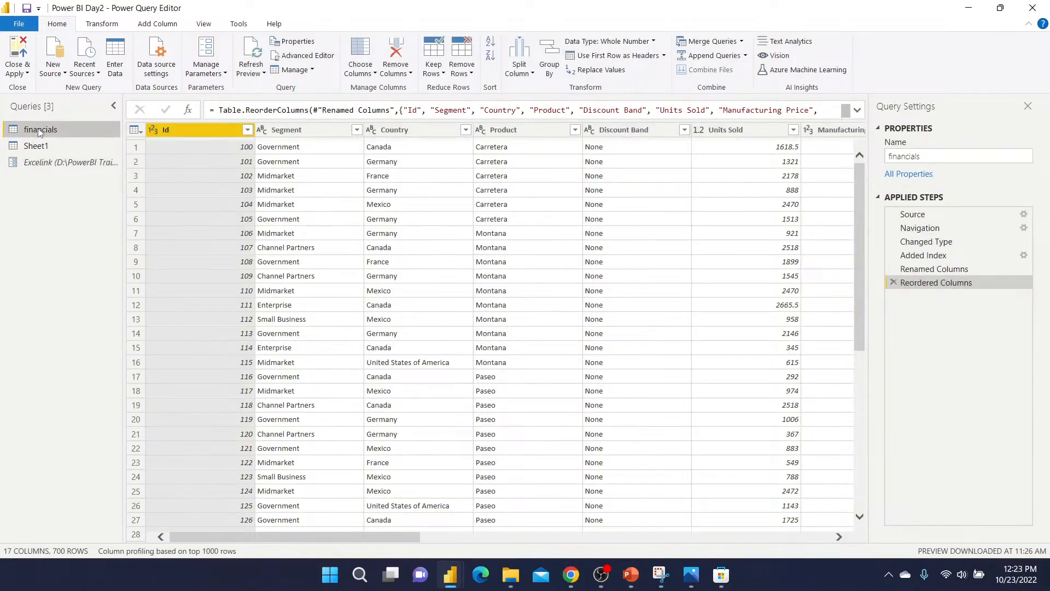
{"action": "left_click", "coordinate": [1027, 218]}
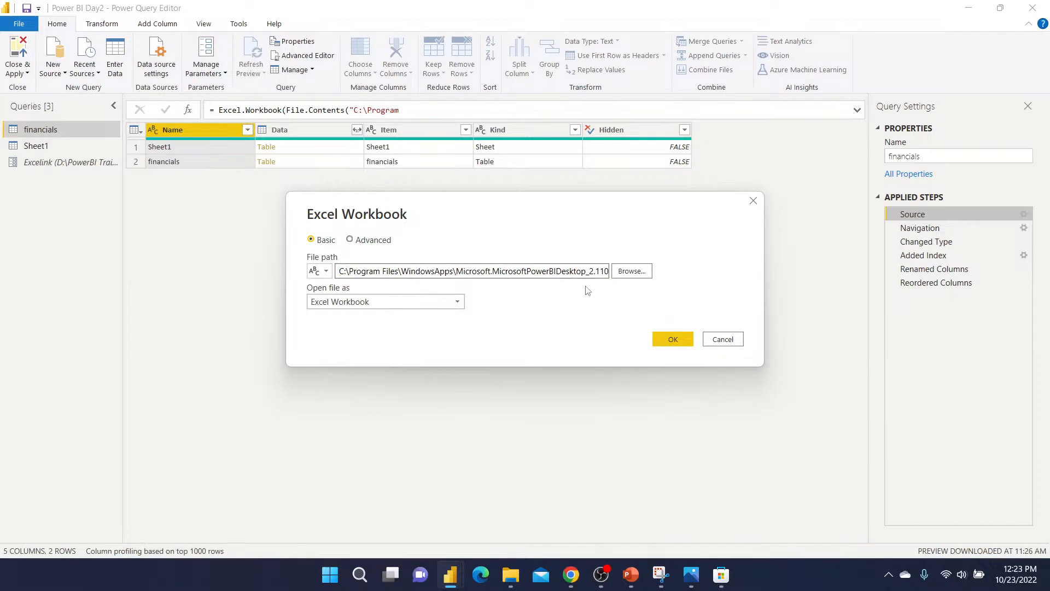
{"action": "left_click", "coordinate": [324, 278]}
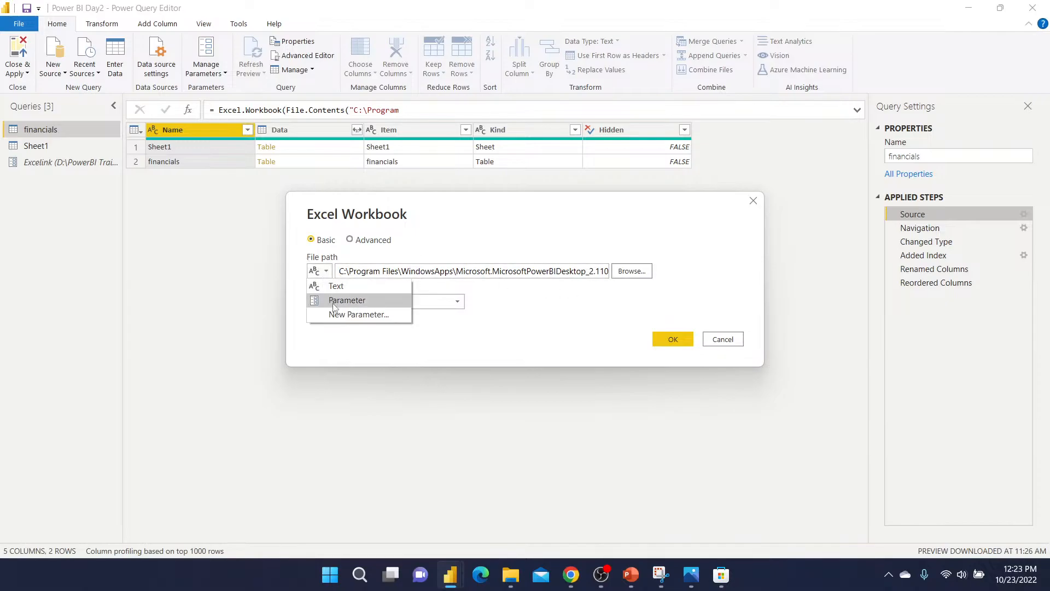
{"action": "left_click", "coordinate": [331, 300]}
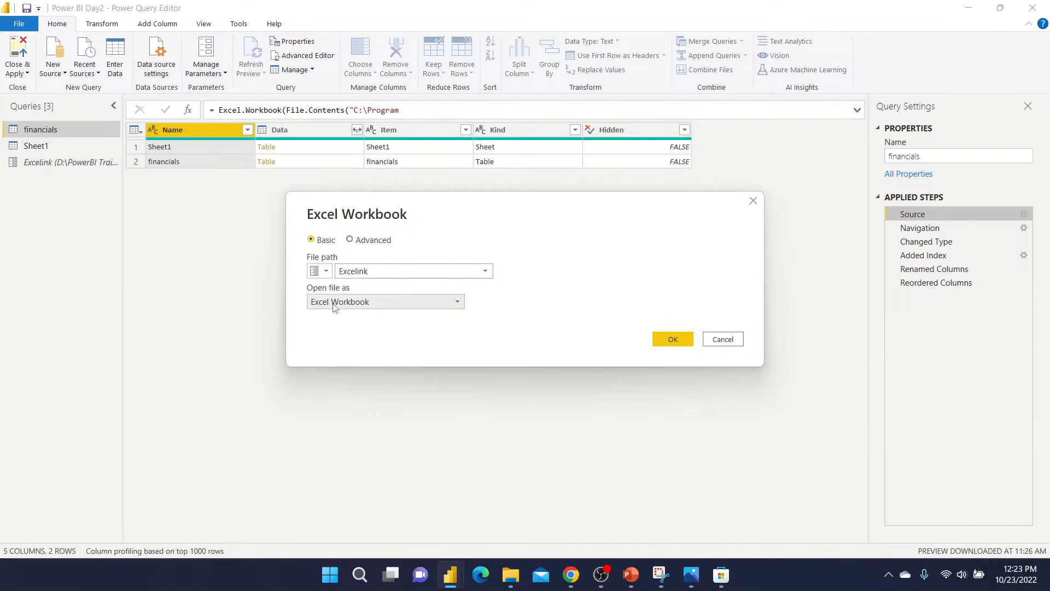
{"action": "left_click", "coordinate": [673, 341]}
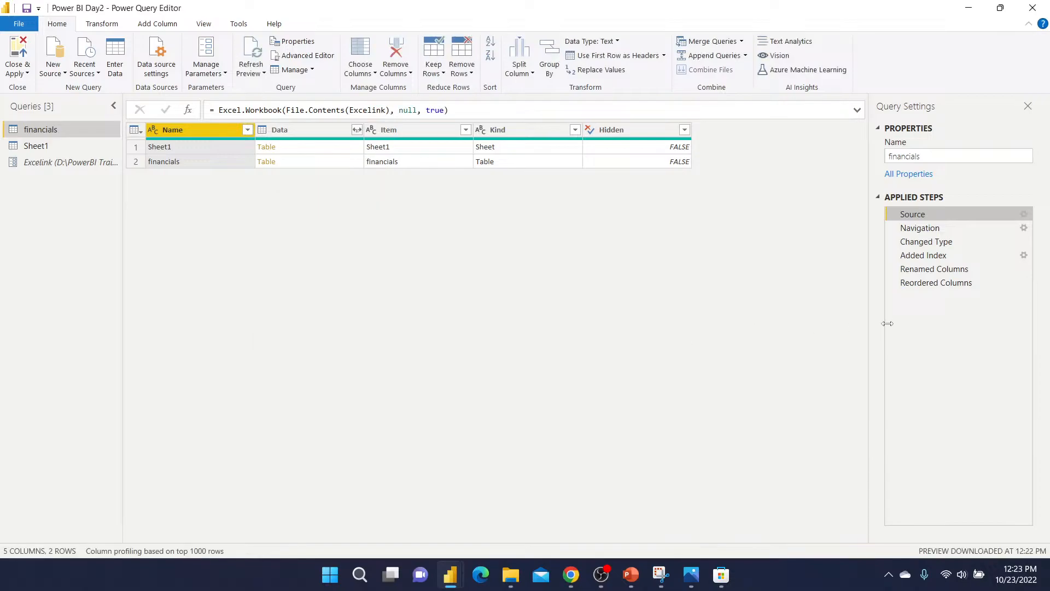
{"action": "left_click", "coordinate": [944, 283]}
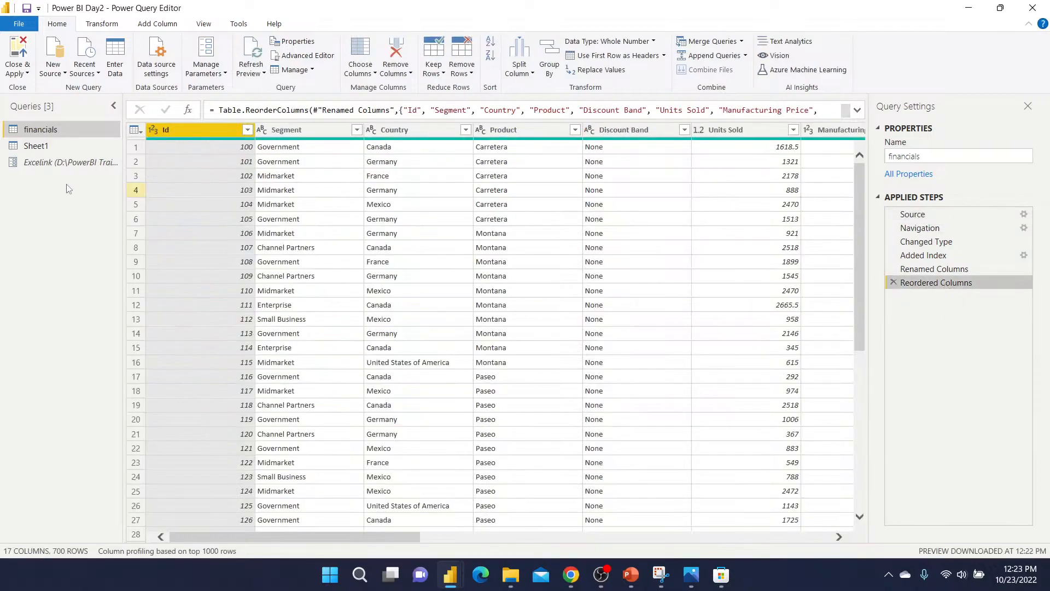
Set the Sheet1 query's source file path to the Excelink parameter and return to its Reordered Columns step.
{"action": "left_click", "coordinate": [36, 146]}
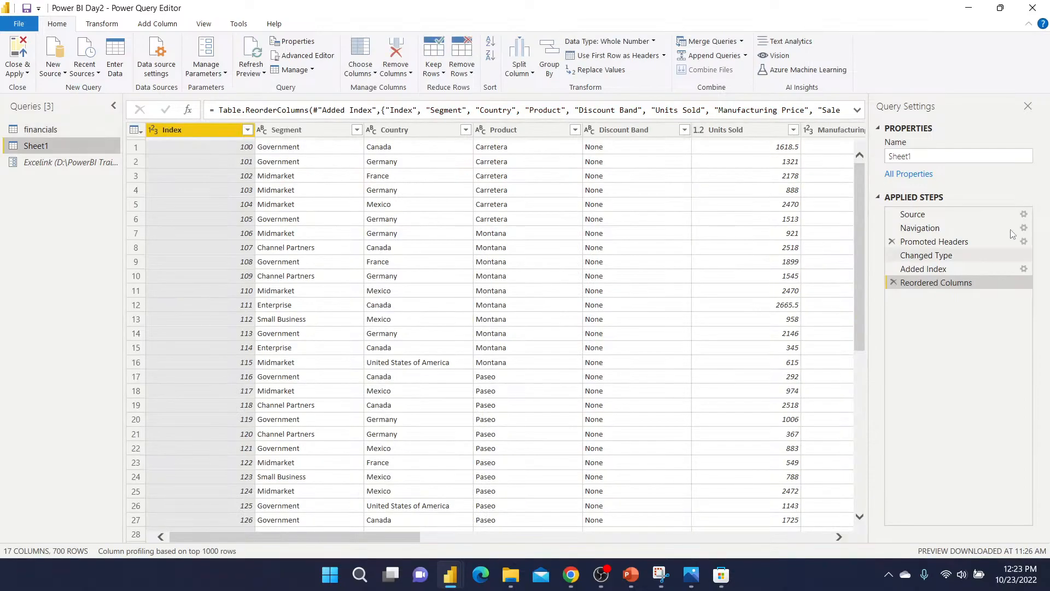
{"action": "left_click", "coordinate": [1023, 215]}
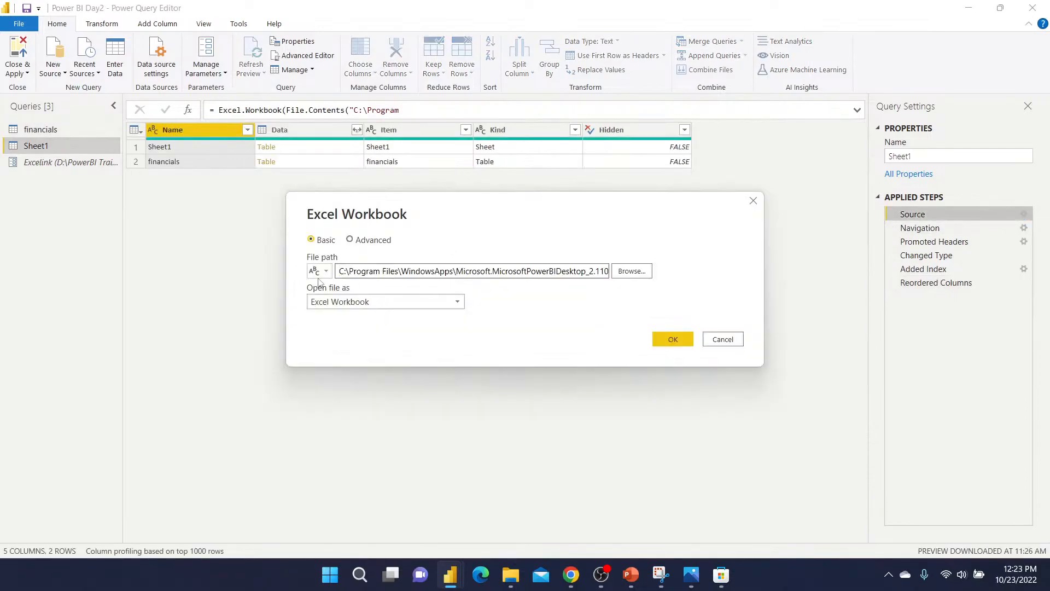
{"action": "left_click", "coordinate": [323, 271]}
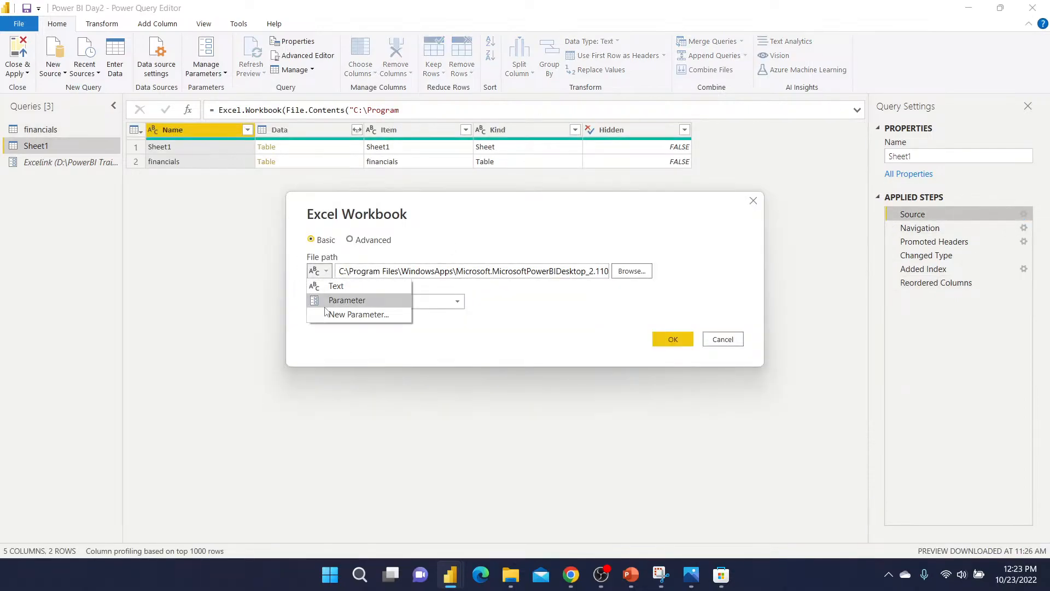
{"action": "left_click", "coordinate": [342, 298]}
{"action": "left_click", "coordinate": [386, 273]}
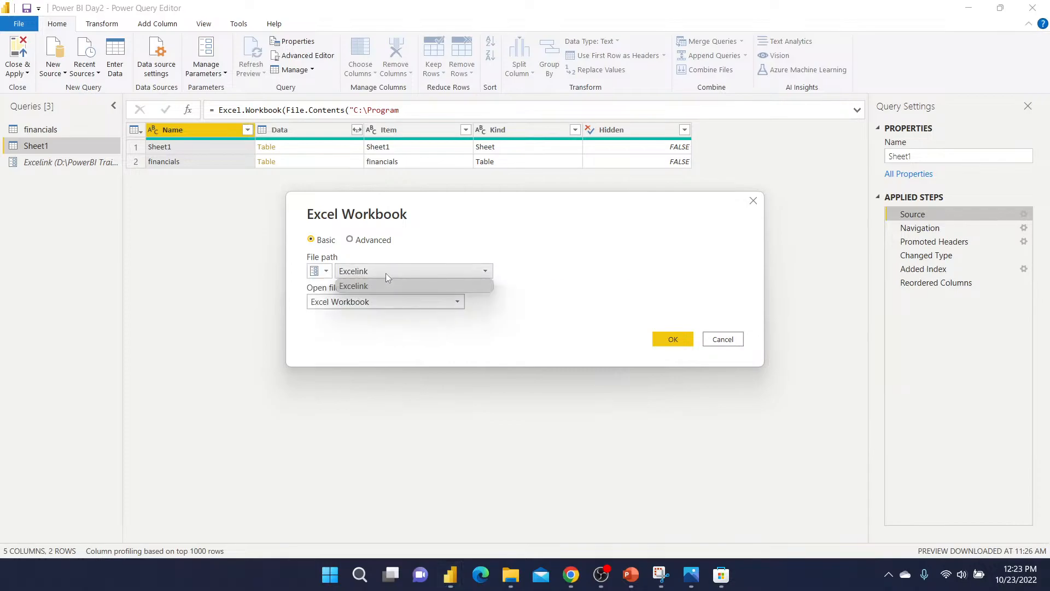
{"action": "left_click", "coordinate": [361, 285]}
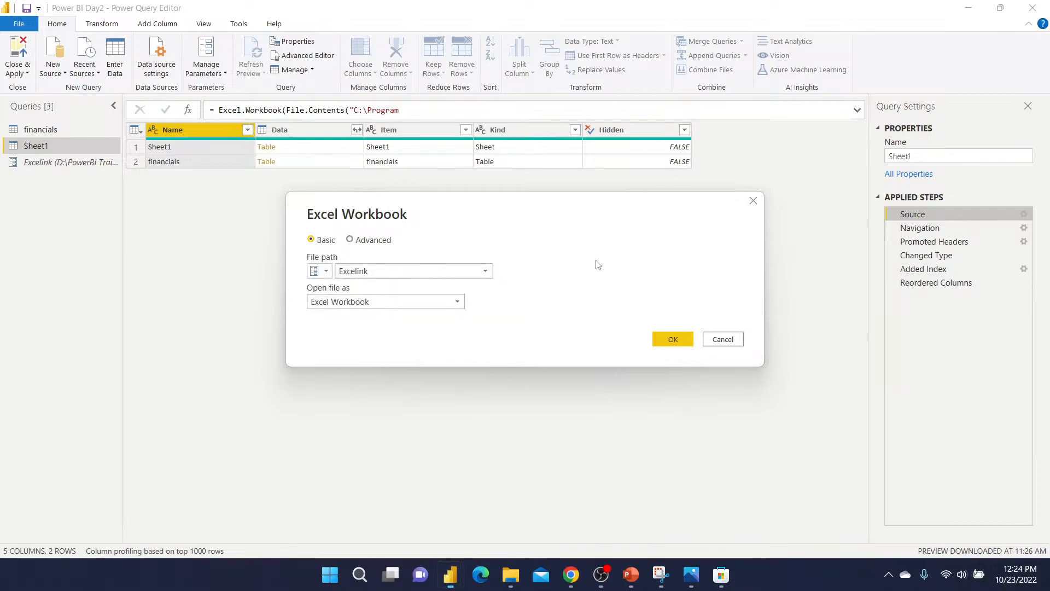
{"action": "left_click", "coordinate": [673, 340]}
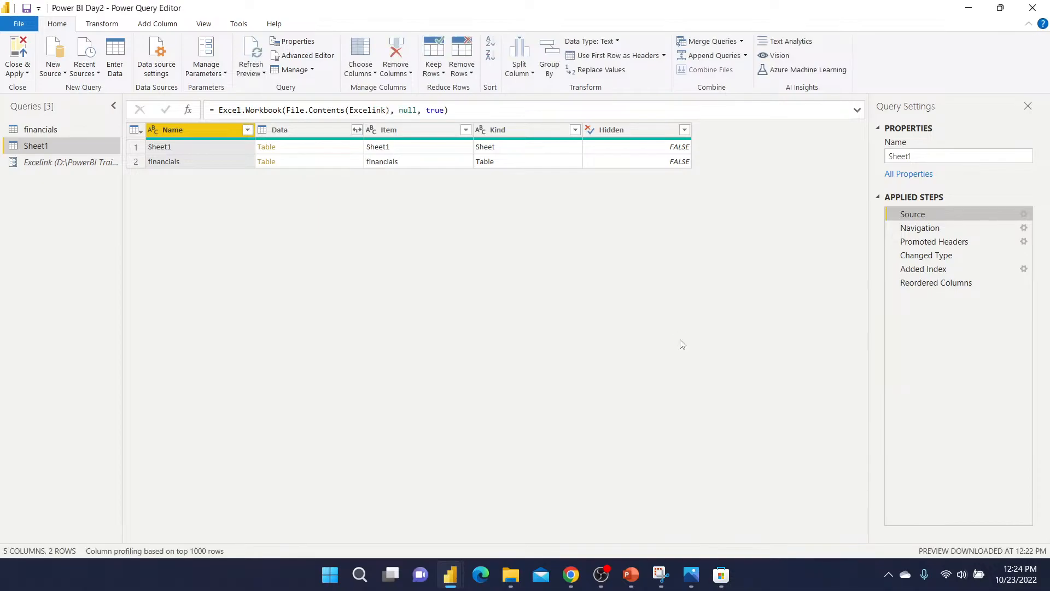
{"action": "left_click", "coordinate": [932, 283]}
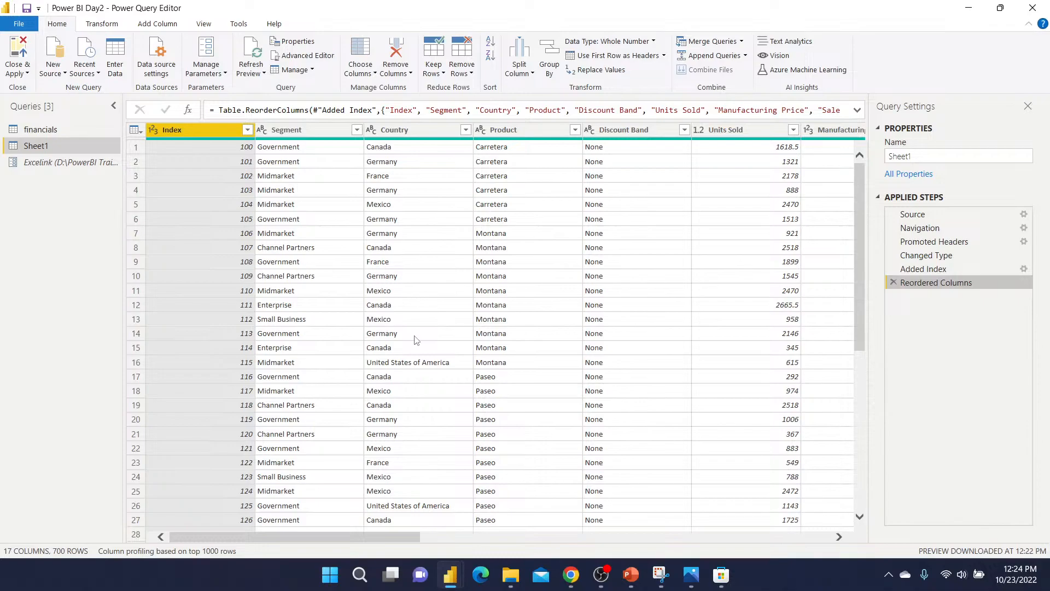
Review the Excelink parameter's settings and current value, and leave them without saving changes.
{"action": "left_click", "coordinate": [64, 164]}
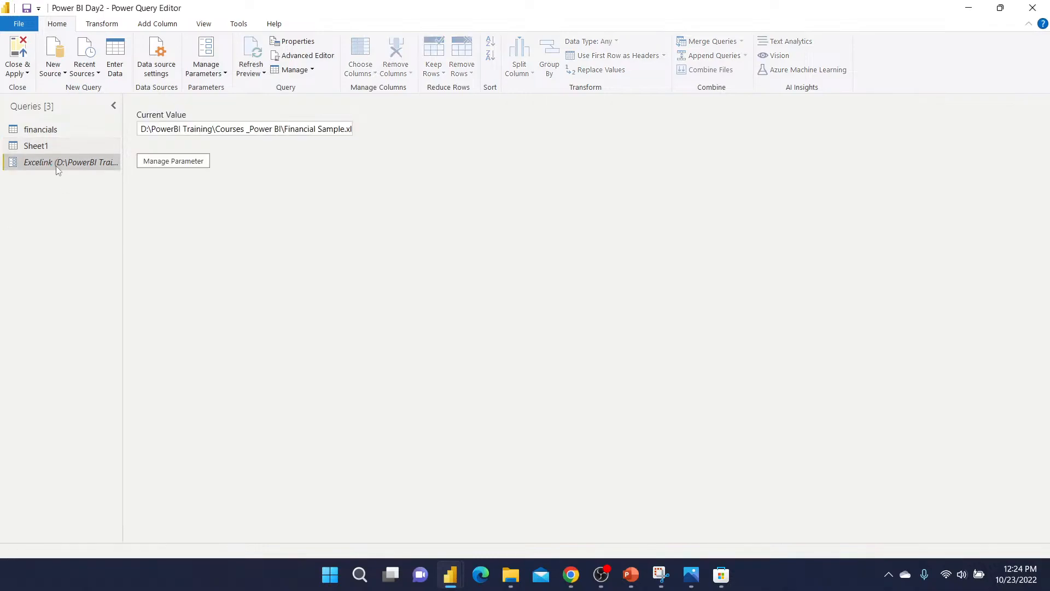
{"action": "left_click", "coordinate": [180, 170]}
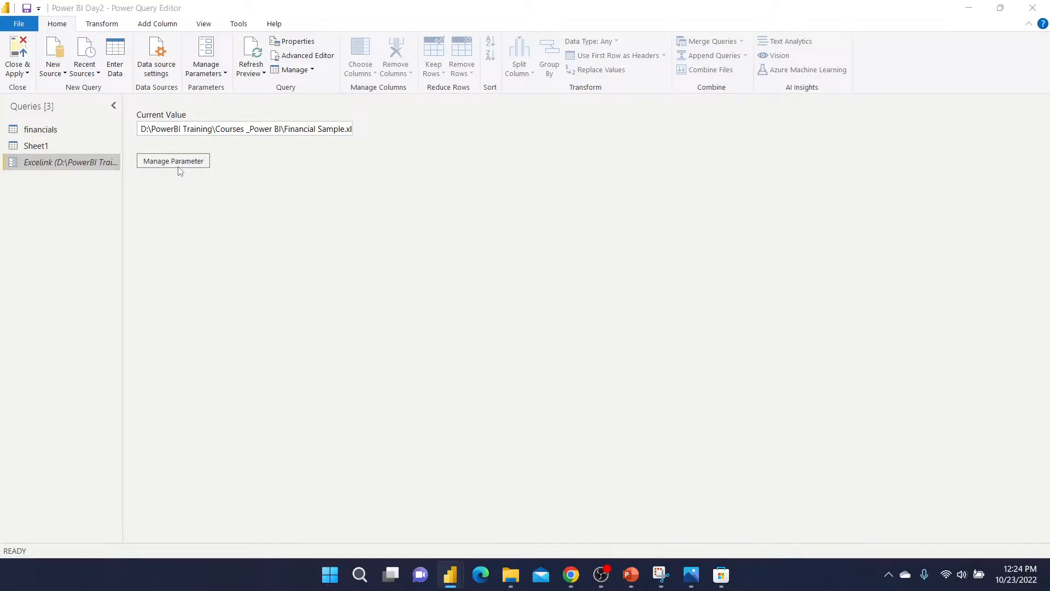
{"action": "left_click", "coordinate": [608, 297]}
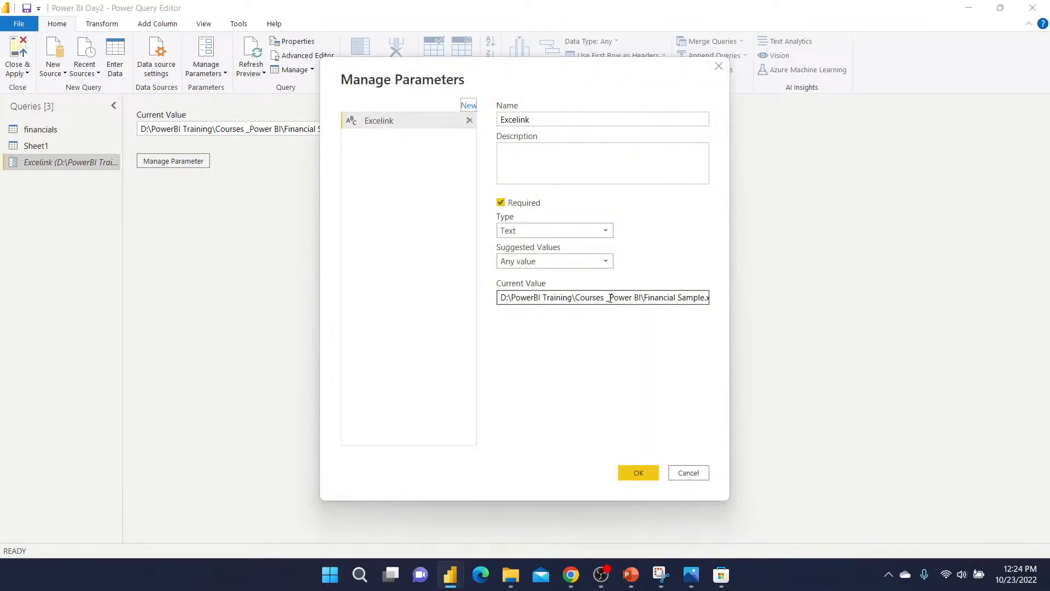
{"action": "left_click", "coordinate": [702, 475]}
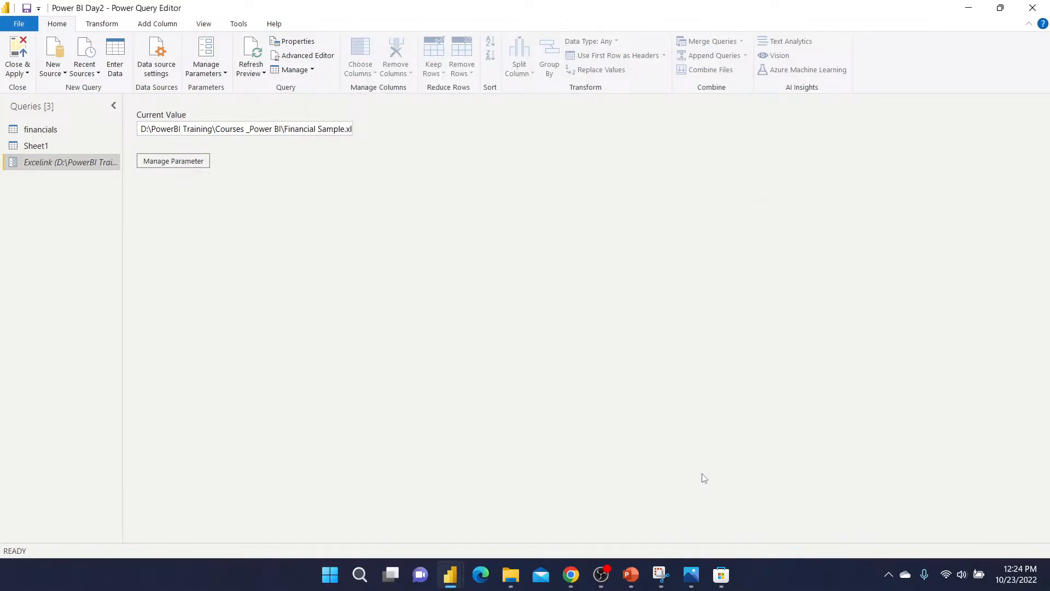
Apply the pending query changes while keeping the Power Query Editor open.
{"action": "left_click", "coordinate": [18, 78]}
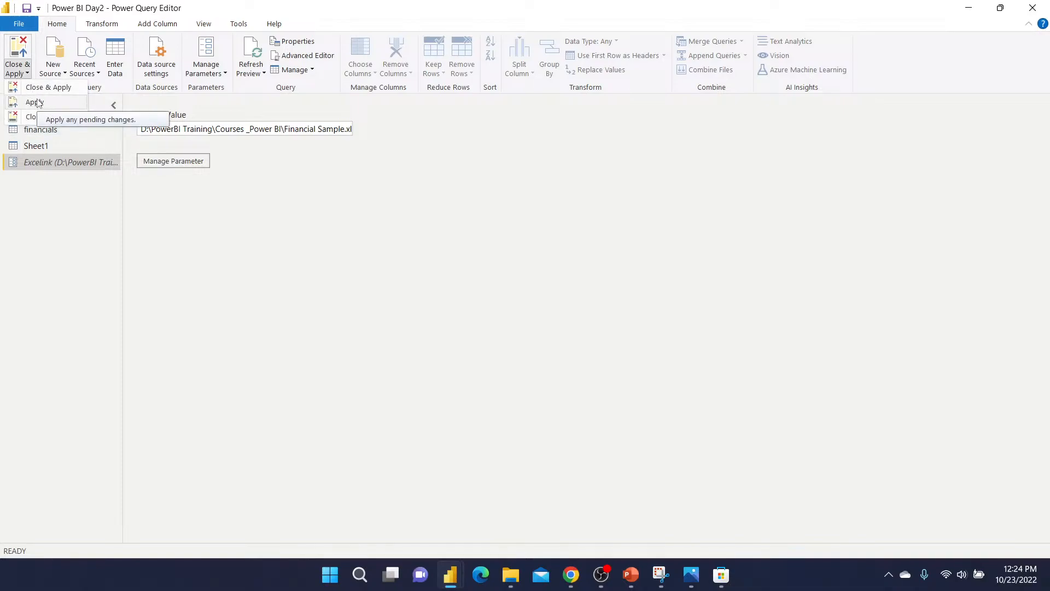
{"action": "left_click", "coordinate": [48, 213]}
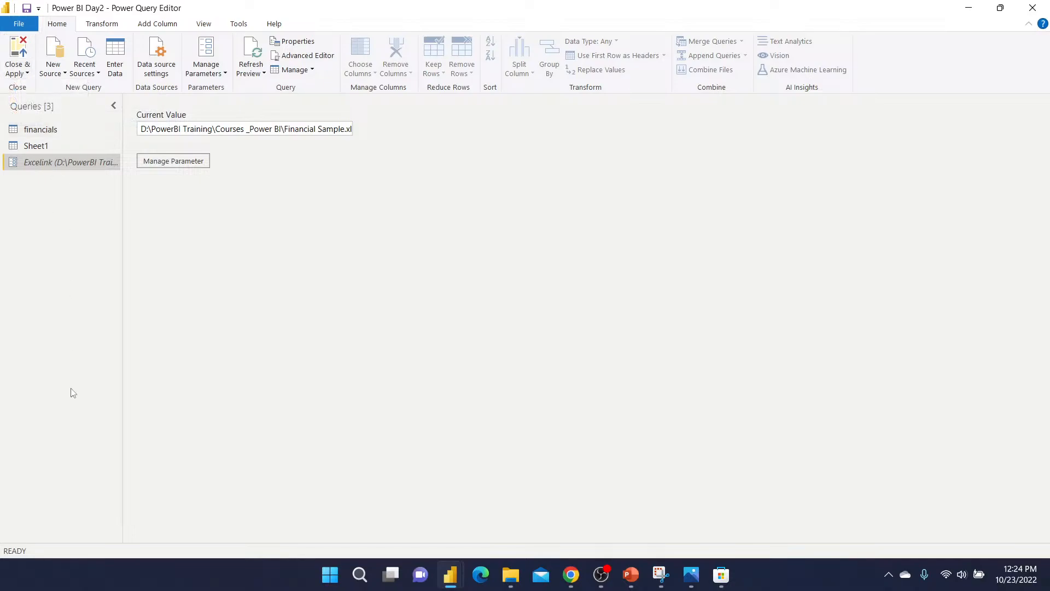
{"action": "left_click", "coordinate": [27, 74]}
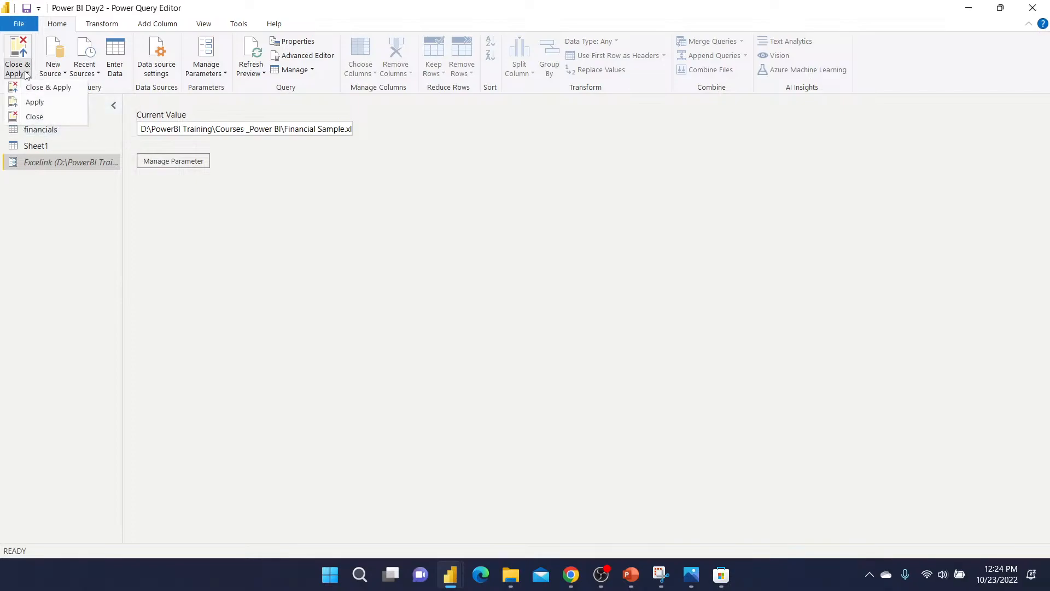
{"action": "left_click", "coordinate": [37, 106]}
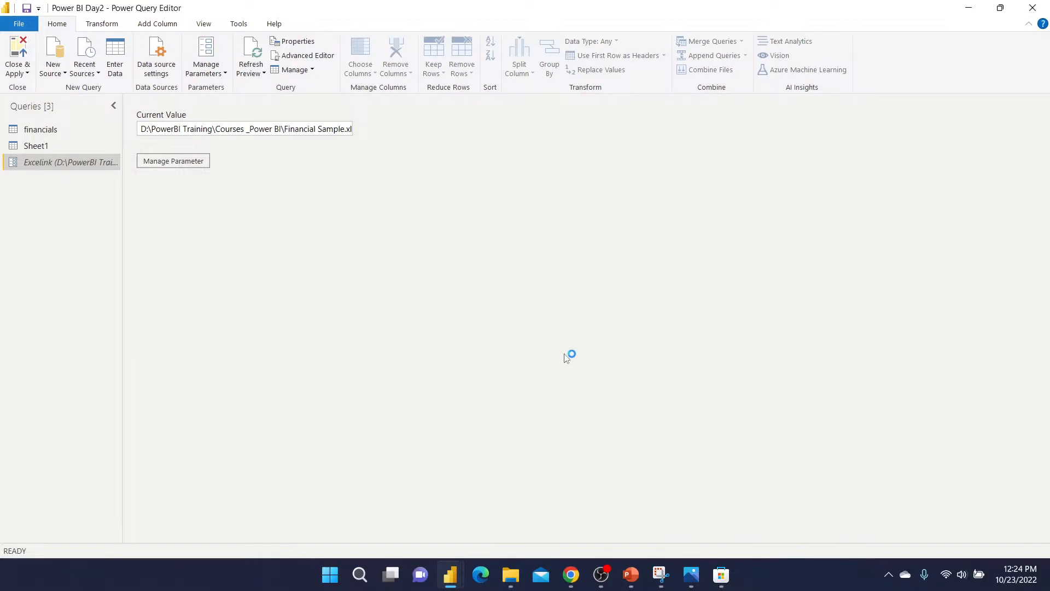
Clear the Power Query Editor and File Explorer windows away from the report and save the Power BI Day2 report.
{"action": "left_click", "coordinate": [969, 8]}
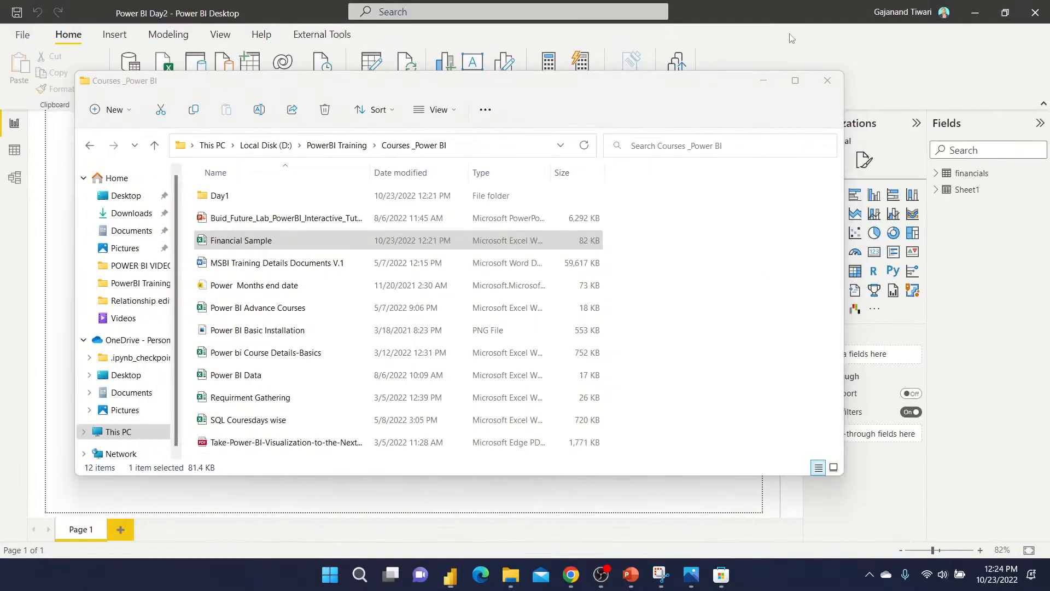
{"action": "left_click", "coordinate": [763, 80]}
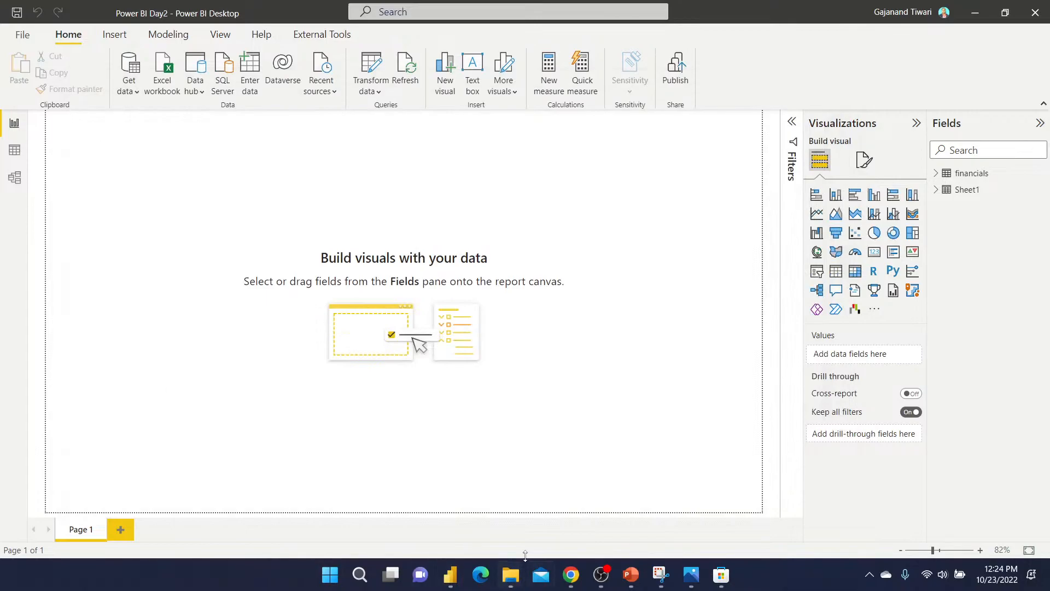
{"action": "mouse_move", "coordinate": [461, 579]}
{"action": "left_click", "coordinate": [551, 520]}
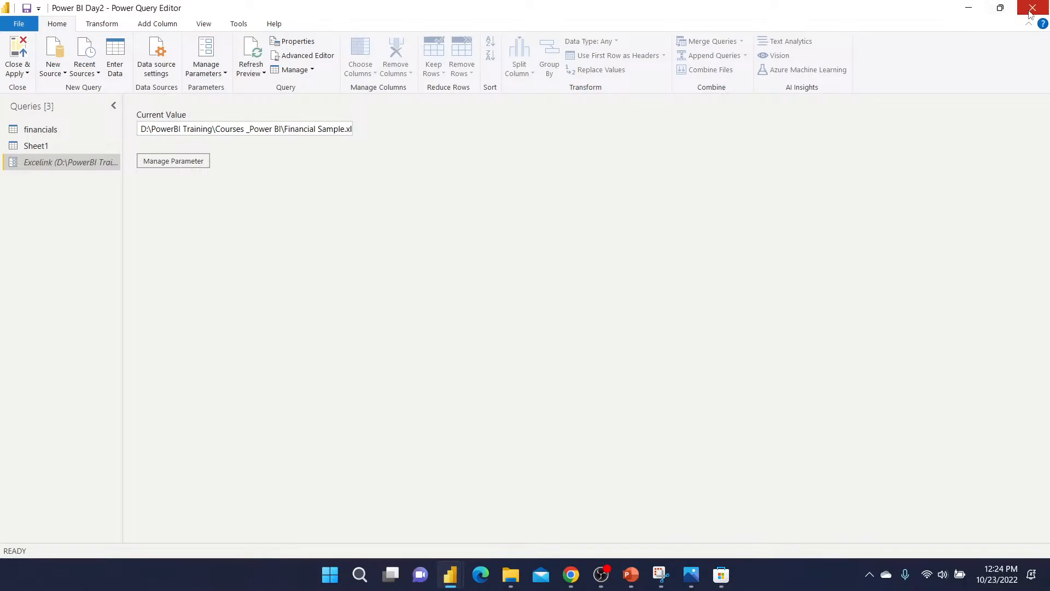
{"action": "key", "text": "alt+Tab"}
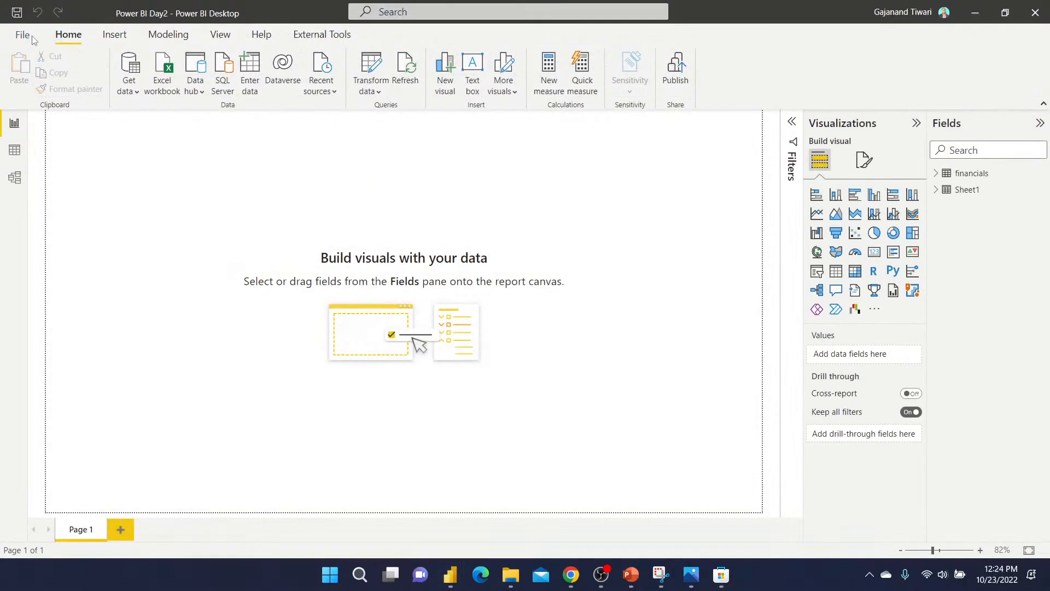
{"action": "left_click", "coordinate": [16, 12]}
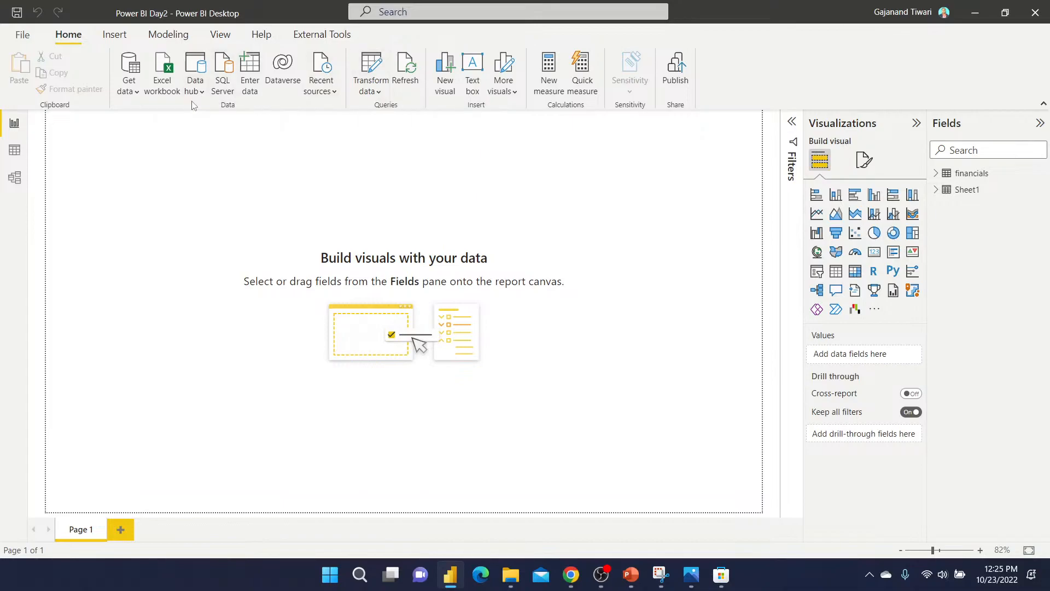
Look over the Data hub options and the blank Create Table window, and cancel without creating a table.
{"action": "left_click", "coordinate": [197, 82]}
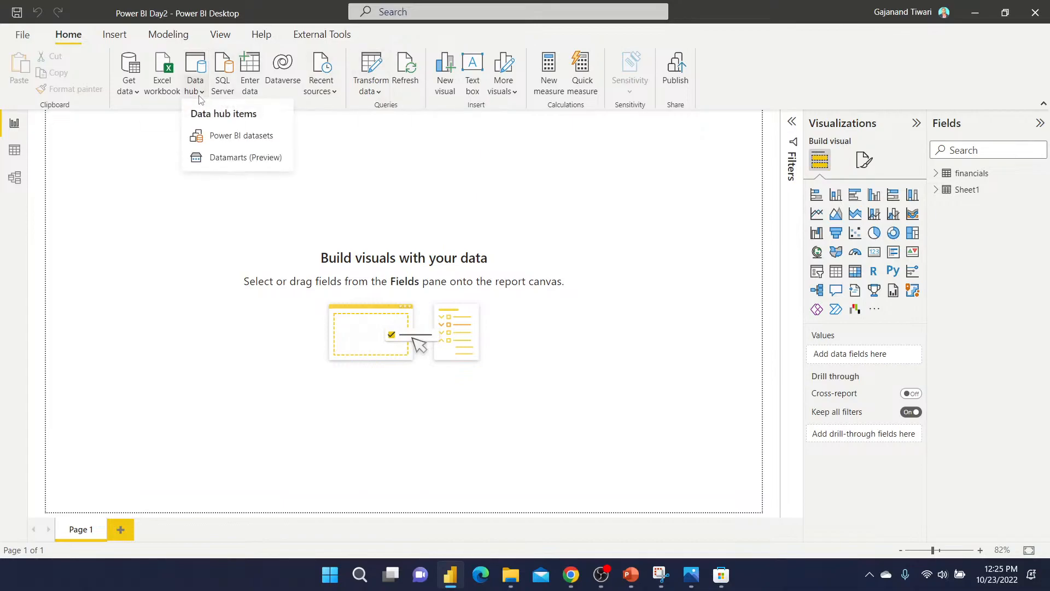
{"action": "left_click", "coordinate": [321, 107]}
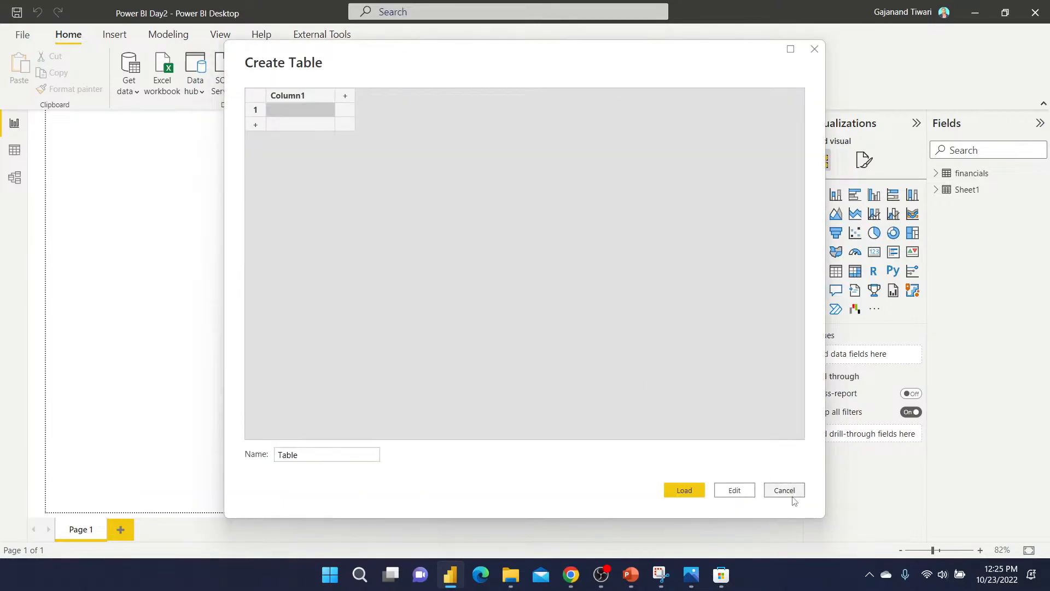
{"action": "left_click", "coordinate": [793, 494]}
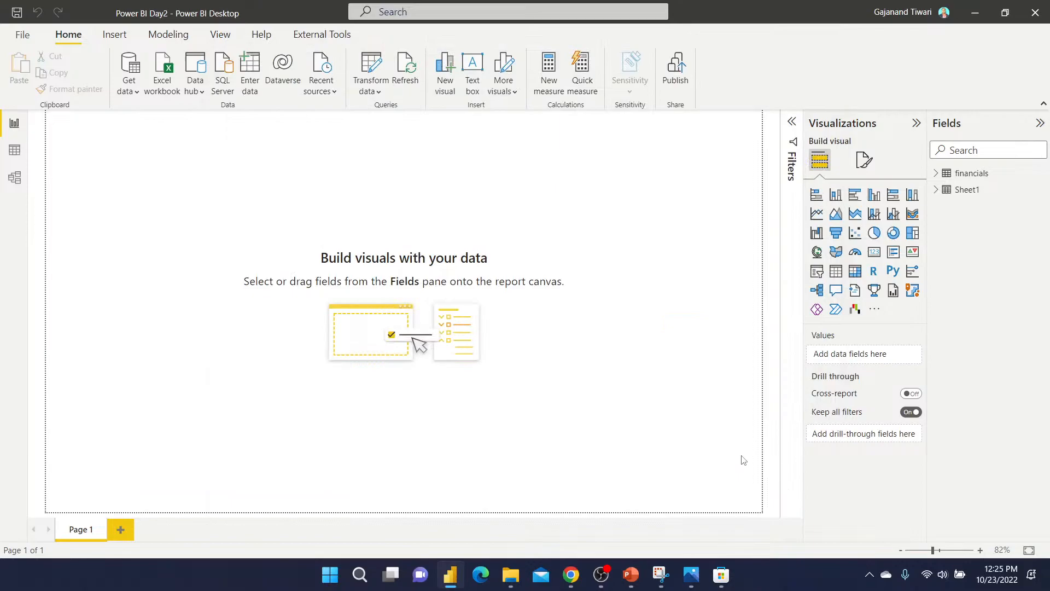
Show how to reopen the Power Query Editor from the report, and close it again to return to the page.
{"action": "left_click", "coordinate": [374, 70]}
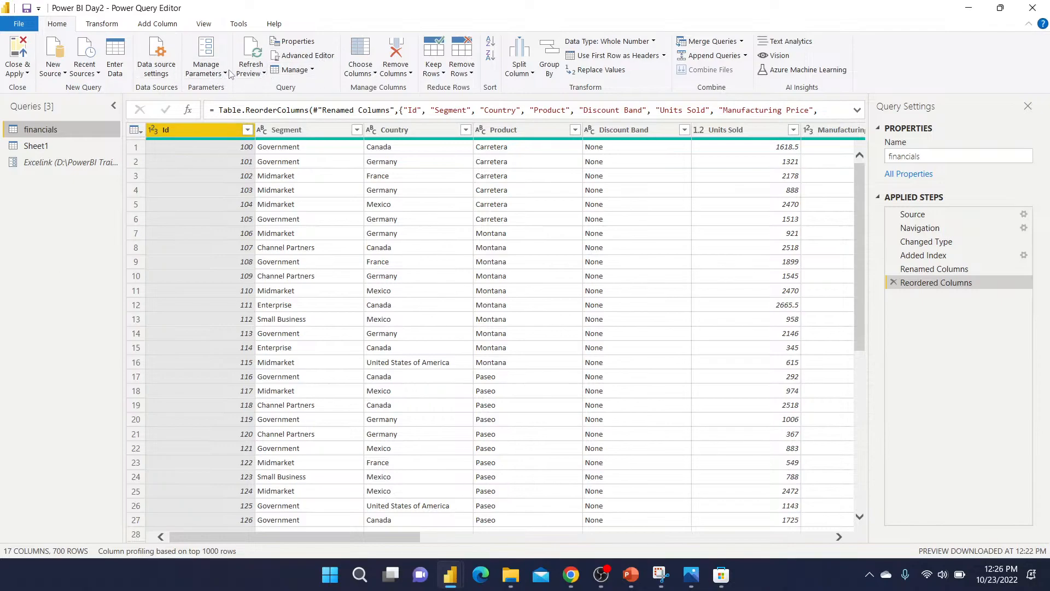
{"action": "left_click", "coordinate": [968, 8]}
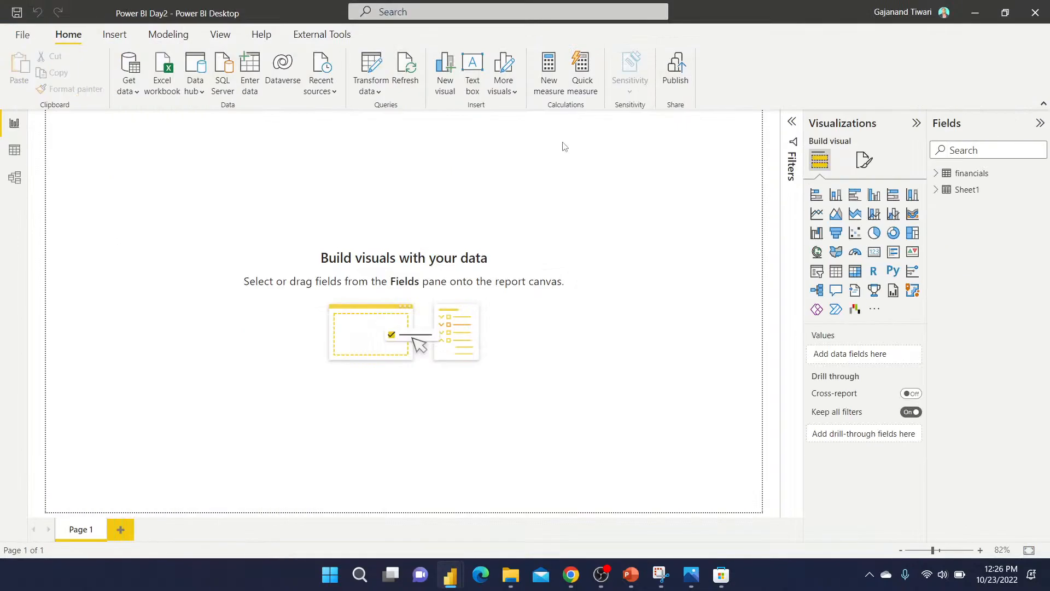
{"action": "left_click", "coordinate": [370, 68]}
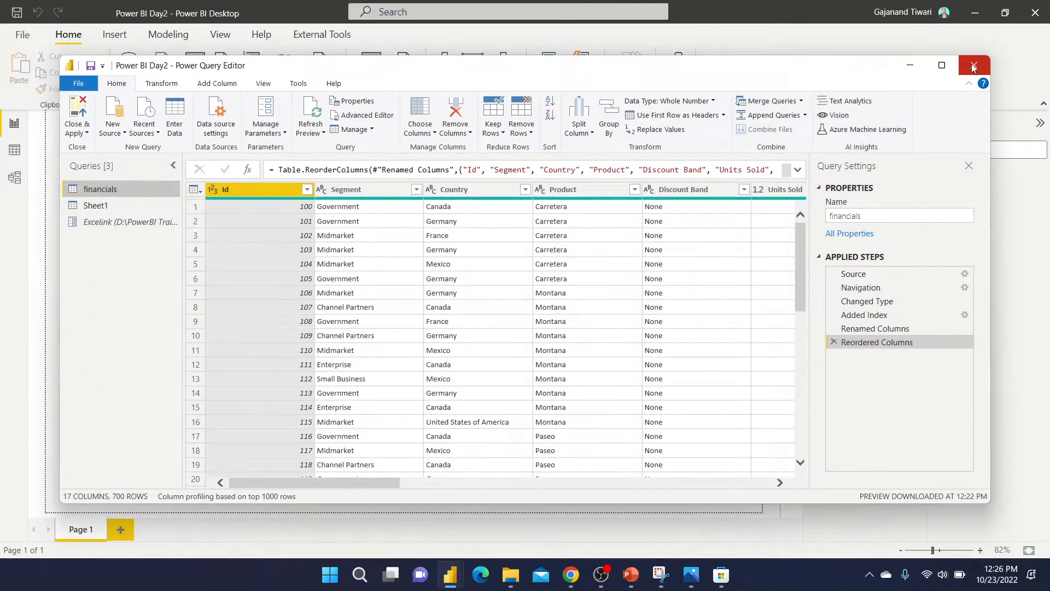
{"action": "left_click", "coordinate": [974, 66]}
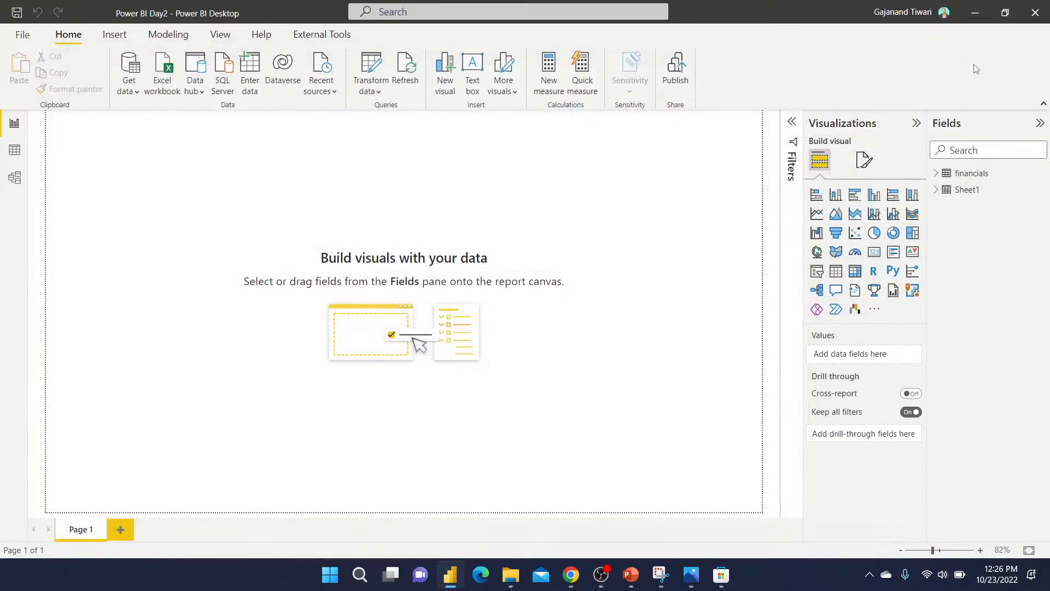
{"action": "left_click", "coordinate": [380, 62]}
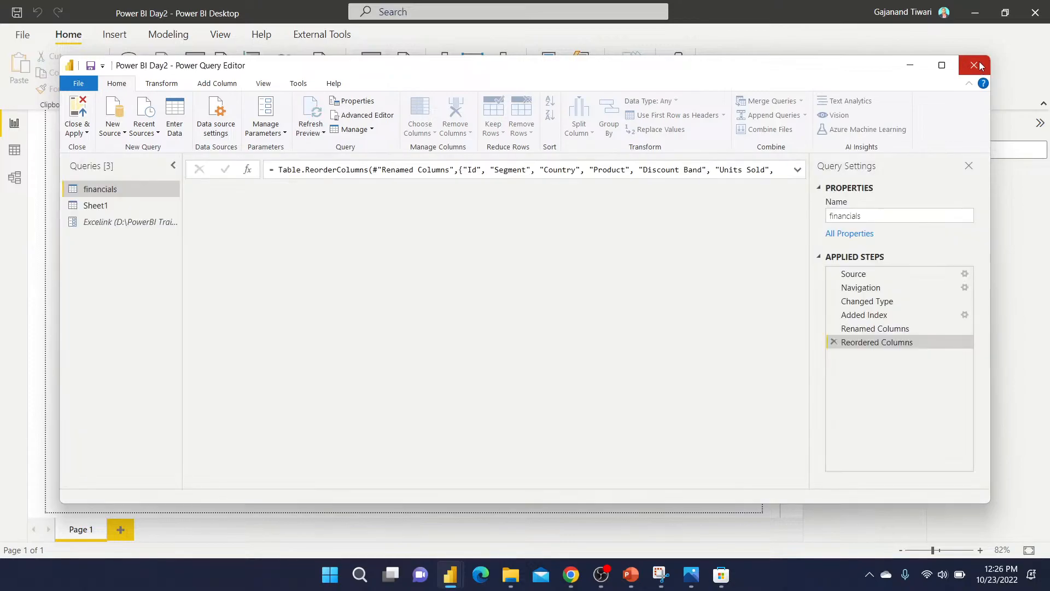
{"action": "left_click", "coordinate": [976, 66]}
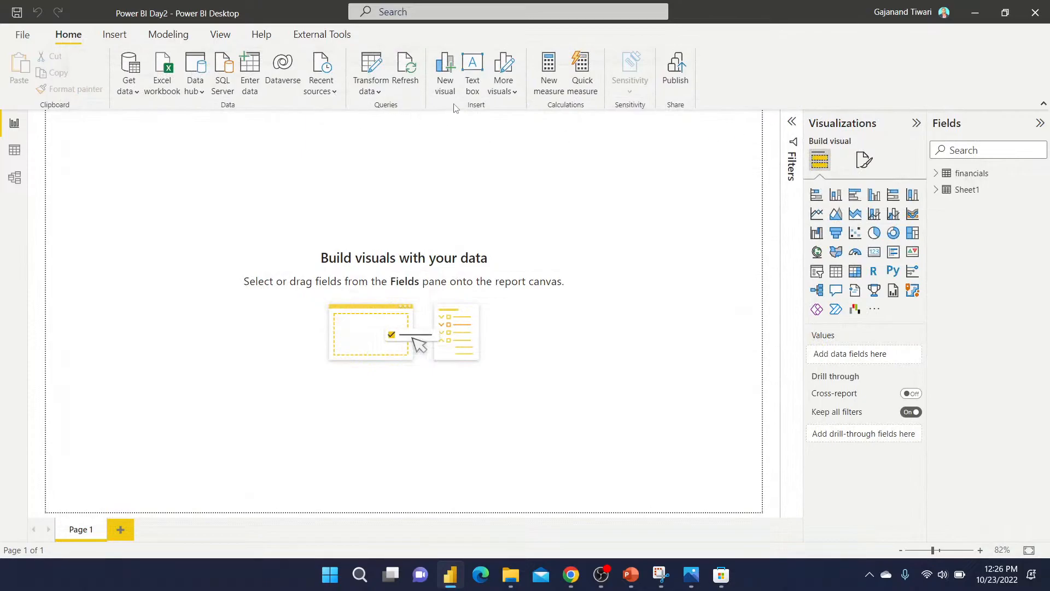
Insert a text box on Page 1, stretch it into a full-width header banner, and collapse the Filters and Format panes.
{"action": "left_click", "coordinate": [471, 88]}
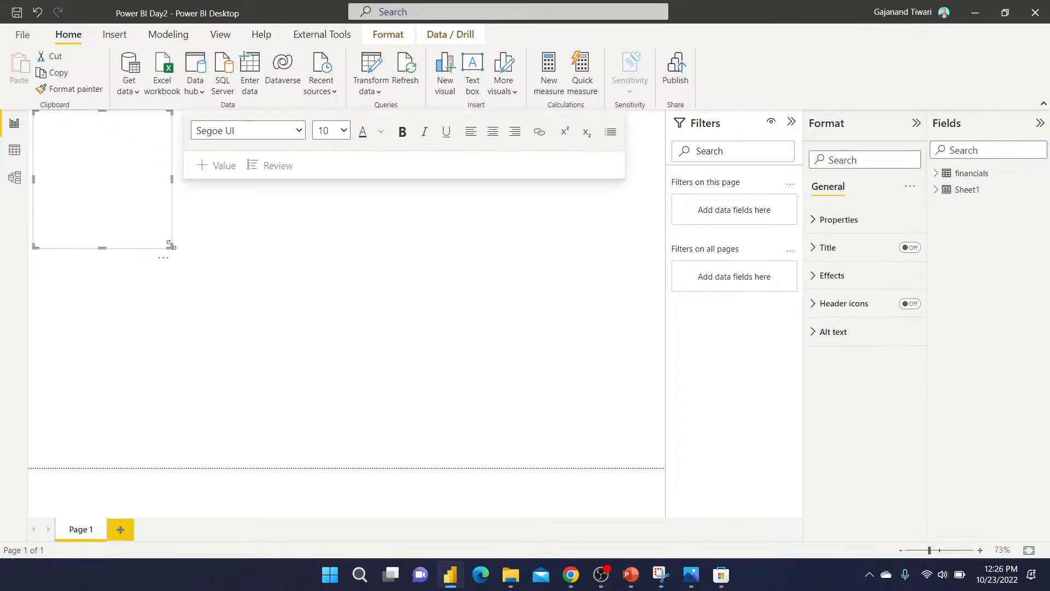
{"action": "left_click_drag", "start_coordinate": [169, 244], "coordinate": [664, 164]}
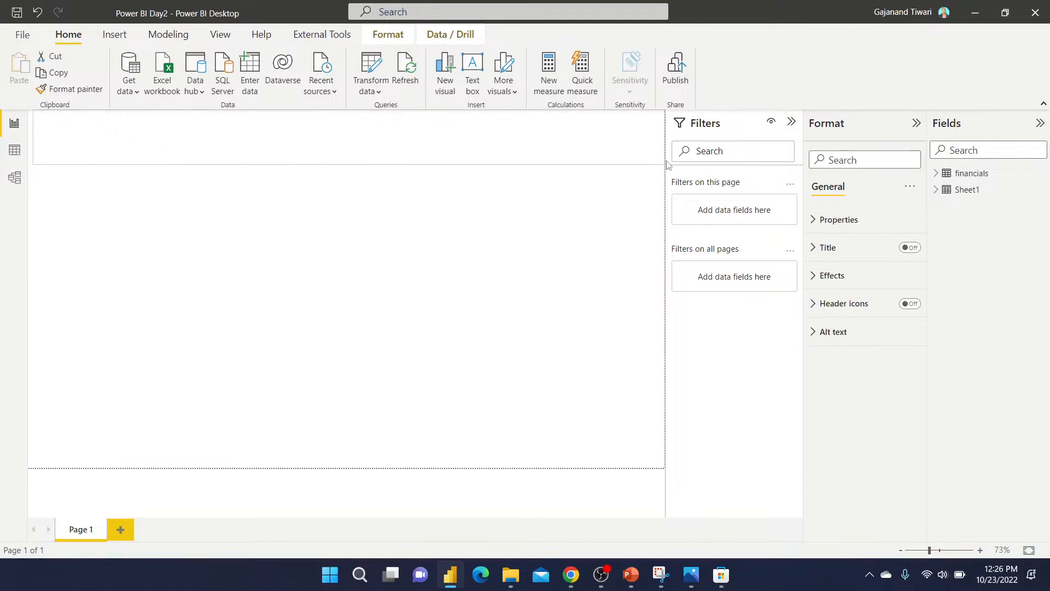
{"action": "left_click", "coordinate": [792, 123]}
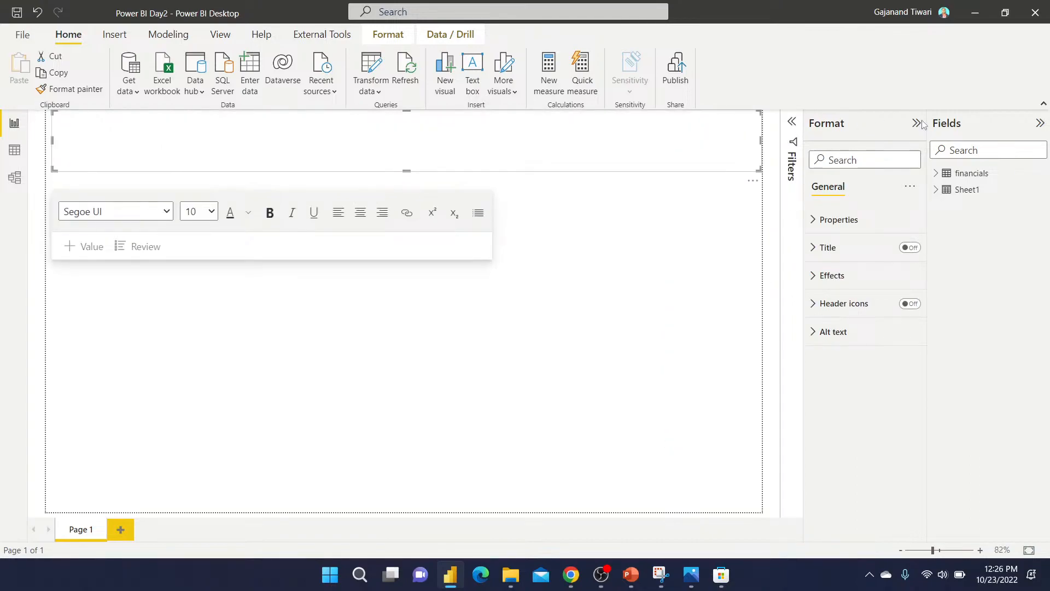
{"action": "left_click", "coordinate": [915, 124]}
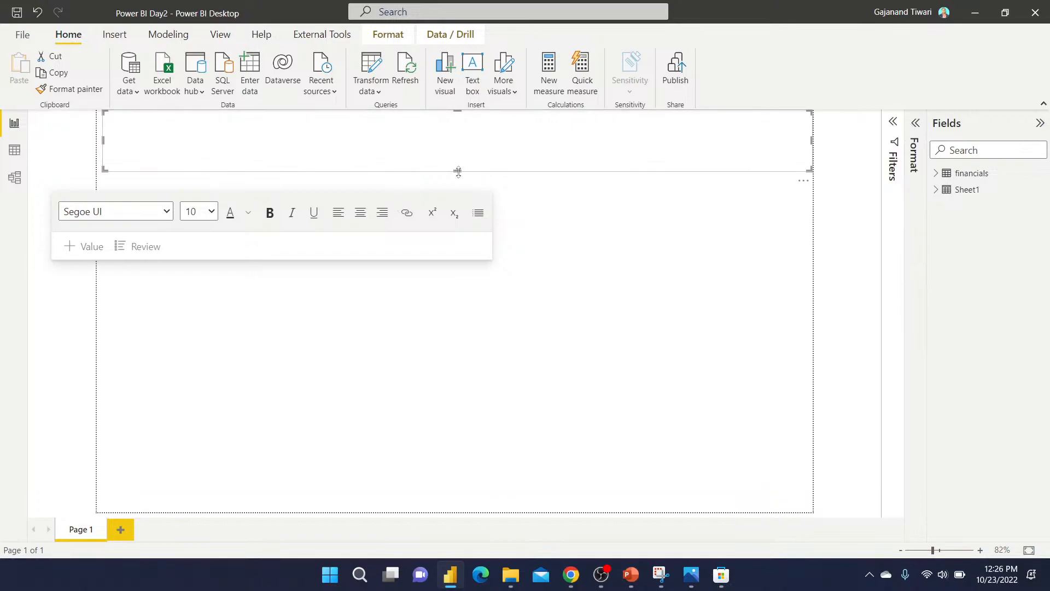
{"action": "left_click_drag", "start_coordinate": [457, 171], "coordinate": [458, 155]}
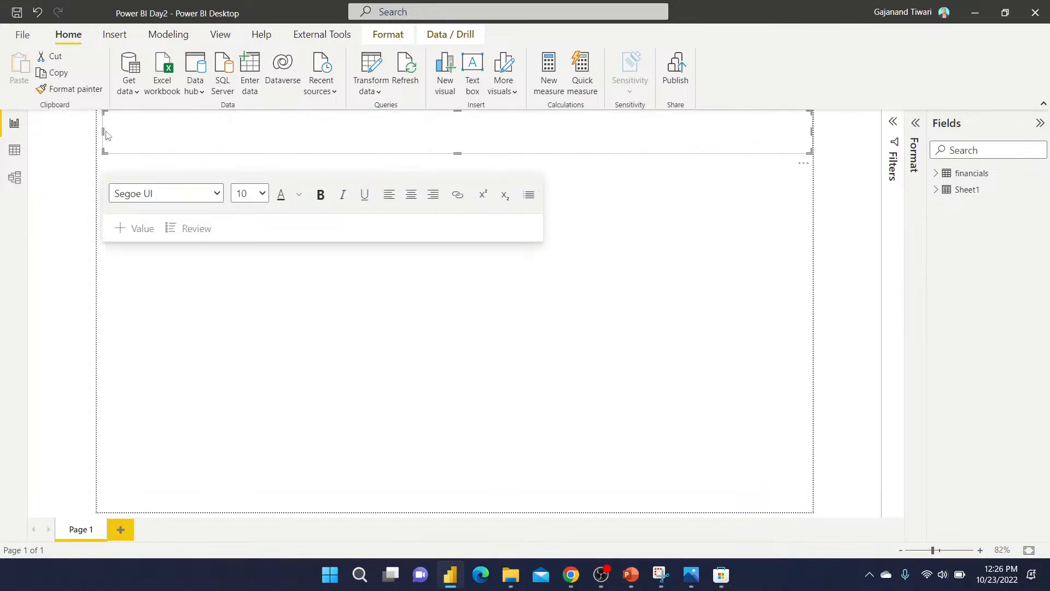
{"action": "left_click_drag", "start_coordinate": [106, 136], "coordinate": [98, 134]}
Enter "Build Future Lab Power BI Training - Day2" as the header text box's content.
{"action": "left_click", "coordinate": [189, 129]}
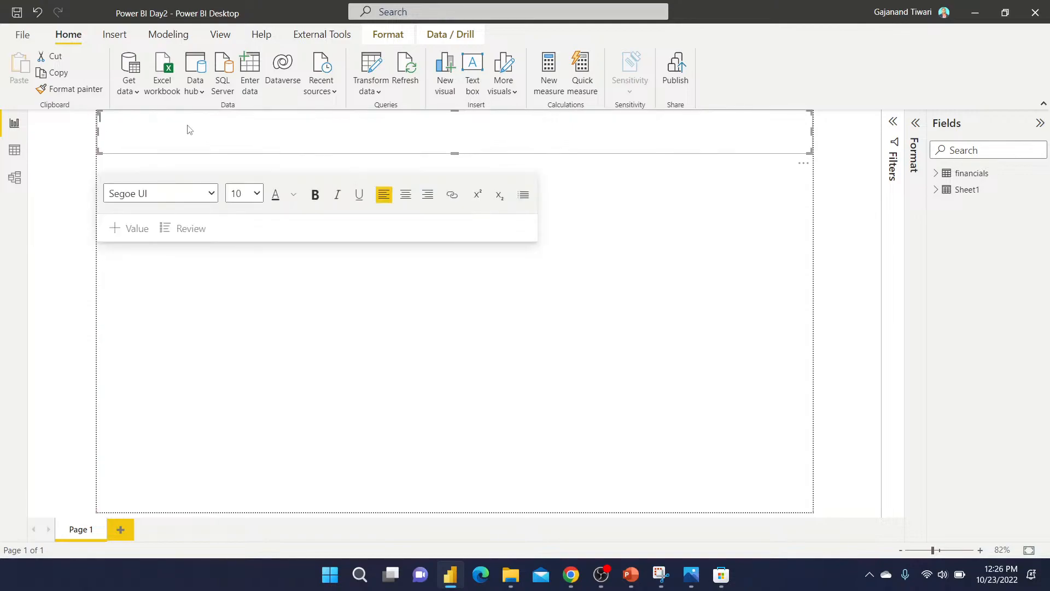
{"action": "type", "text": "Build Future "}
{"action": "type", "text": "Lab Power BI Traini"}
{"action": "type", "text": "ng Day"}
{"action": "type", "text": "- Day2"}
Set the whole header text to font size 20 and colour it white.
{"action": "left_click", "coordinate": [308, 121]}
{"action": "key", "text": "ctrl+a"}
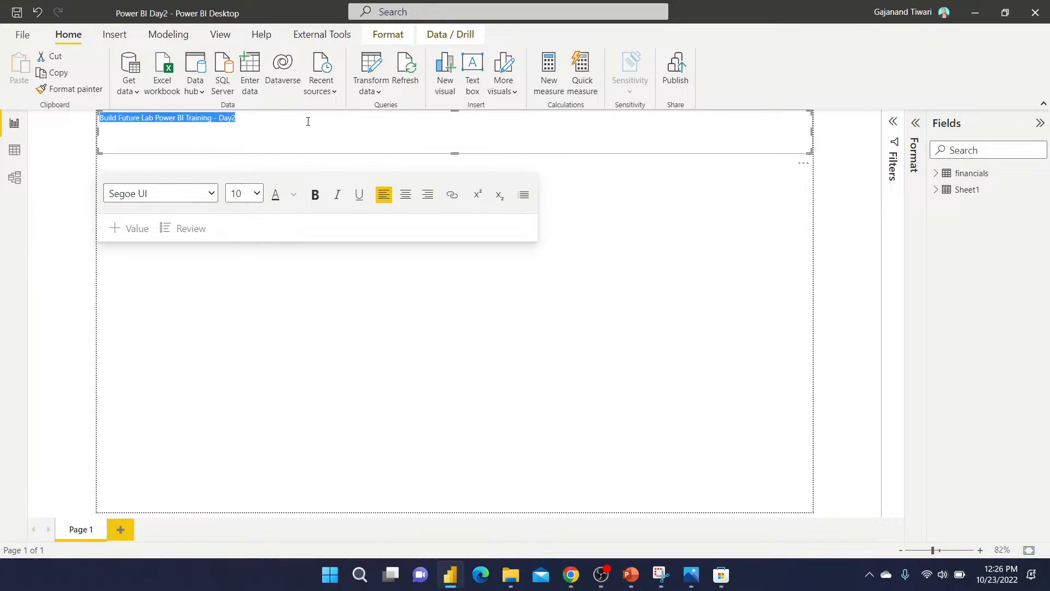
{"action": "left_click", "coordinate": [256, 194]}
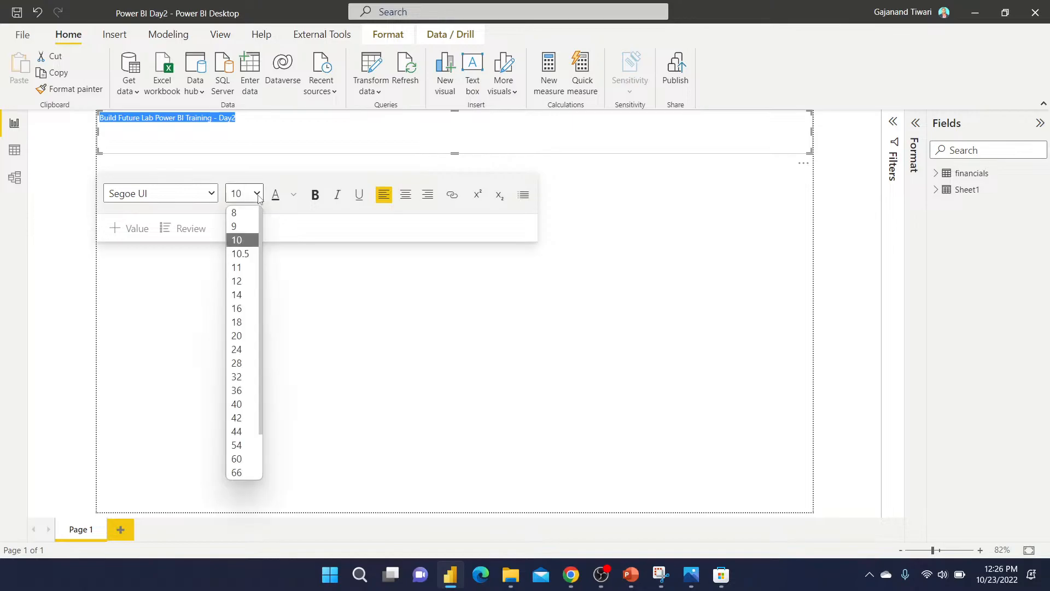
{"action": "left_click", "coordinate": [245, 336]}
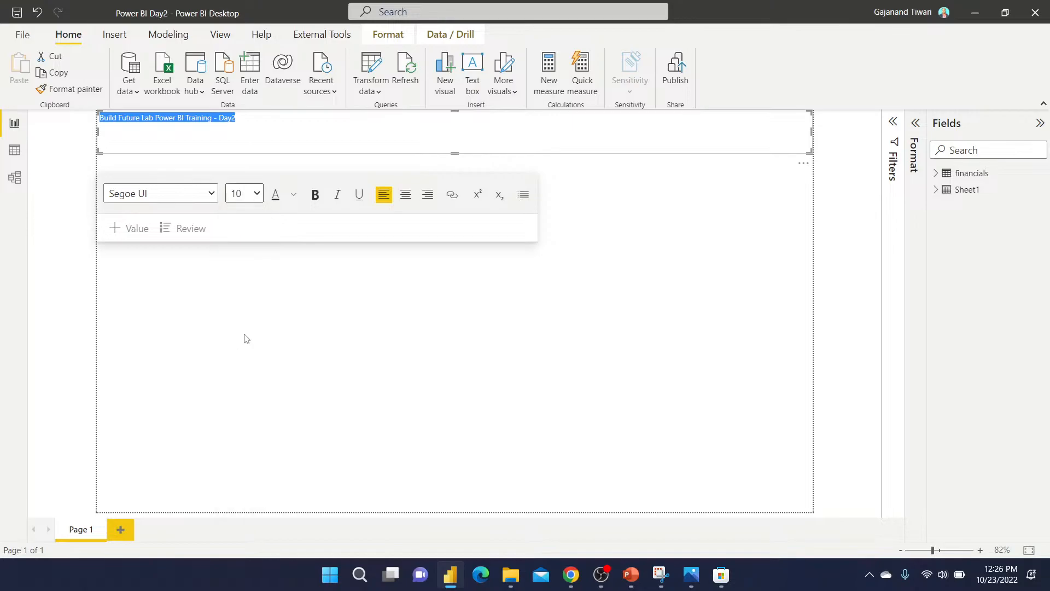
{"action": "left_click", "coordinate": [293, 195]}
{"action": "left_click", "coordinate": [306, 245]}
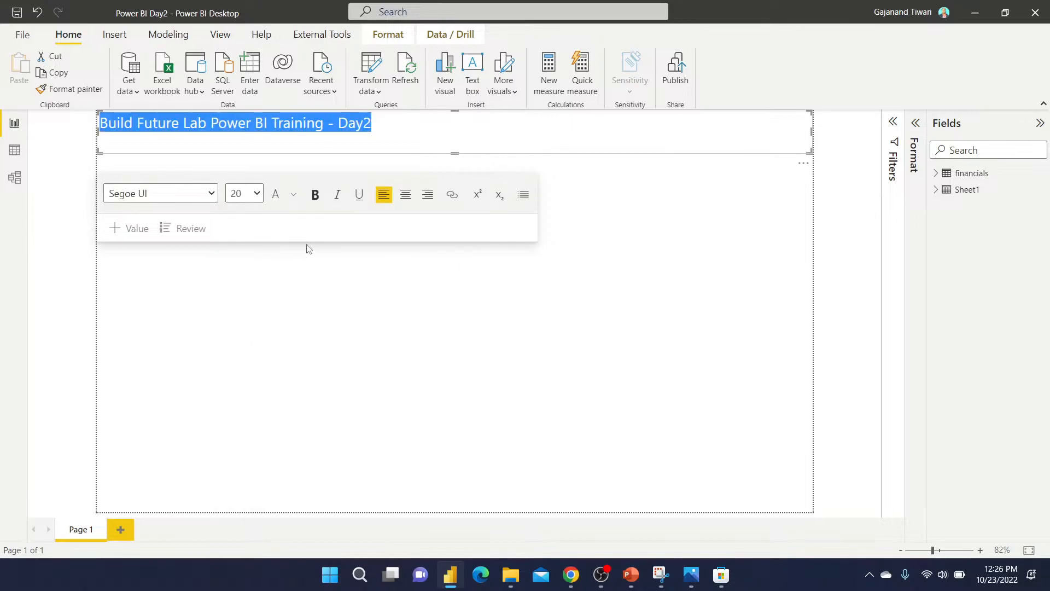
Fill the header text box's background with the orange theme colour and reduce the banner's height to fit its single line of text.
{"action": "left_click", "coordinate": [914, 126]}
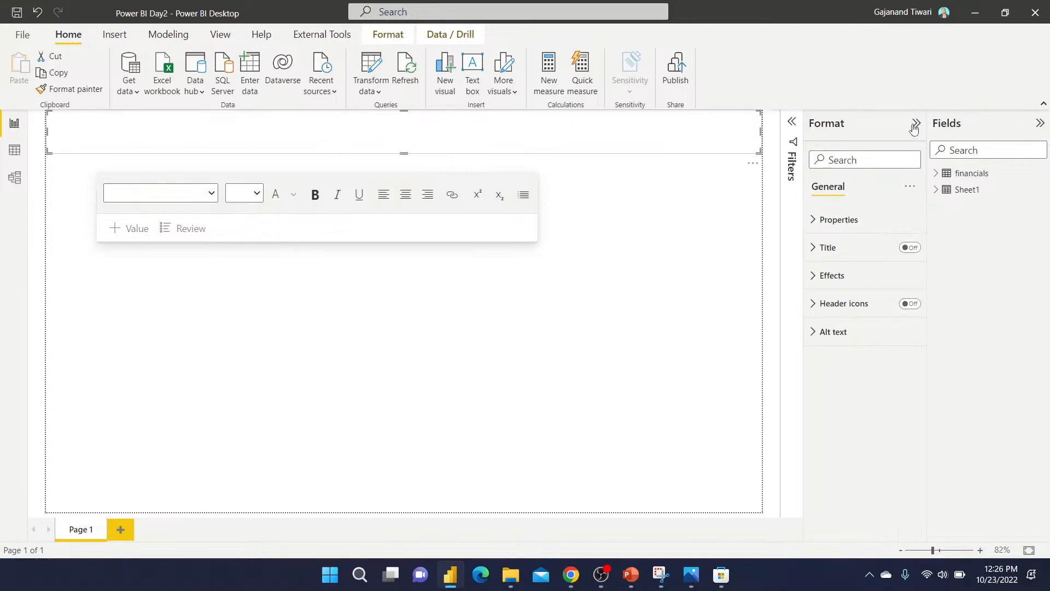
{"action": "left_click", "coordinate": [833, 278]}
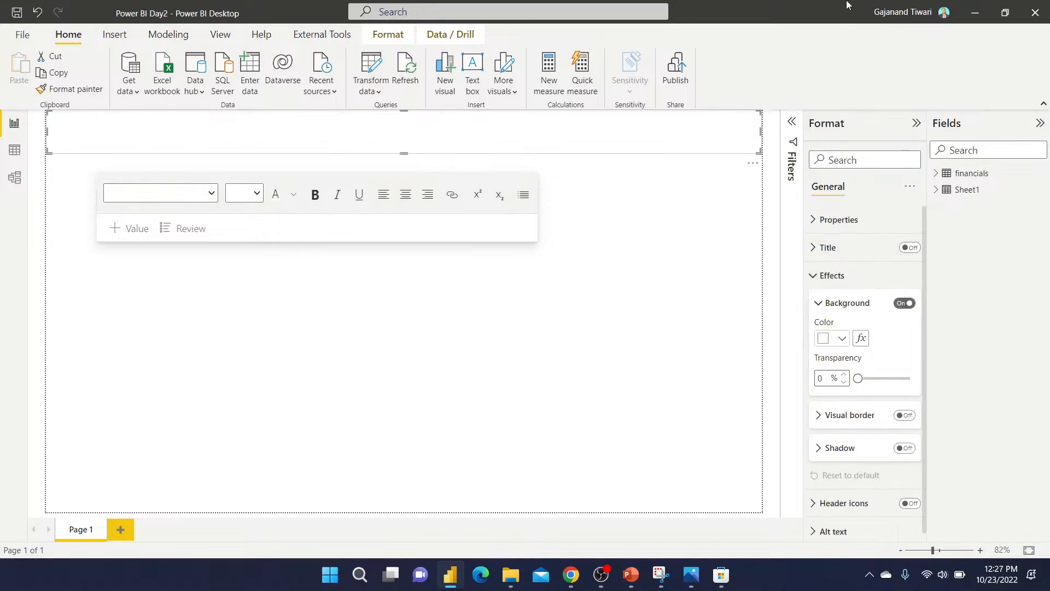
{"action": "left_click", "coordinate": [842, 339]}
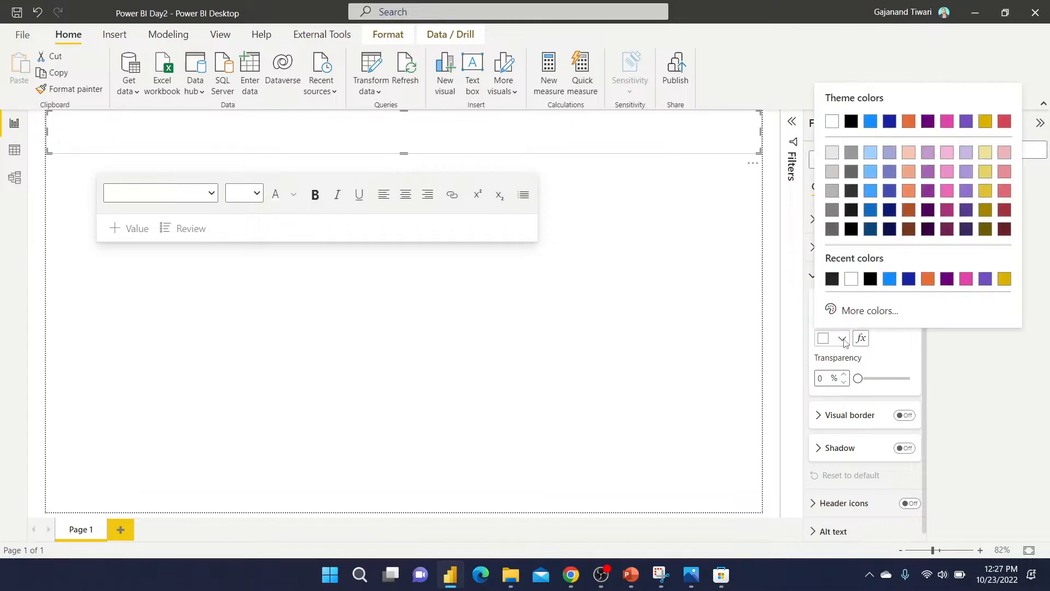
{"action": "left_click", "coordinate": [926, 281]}
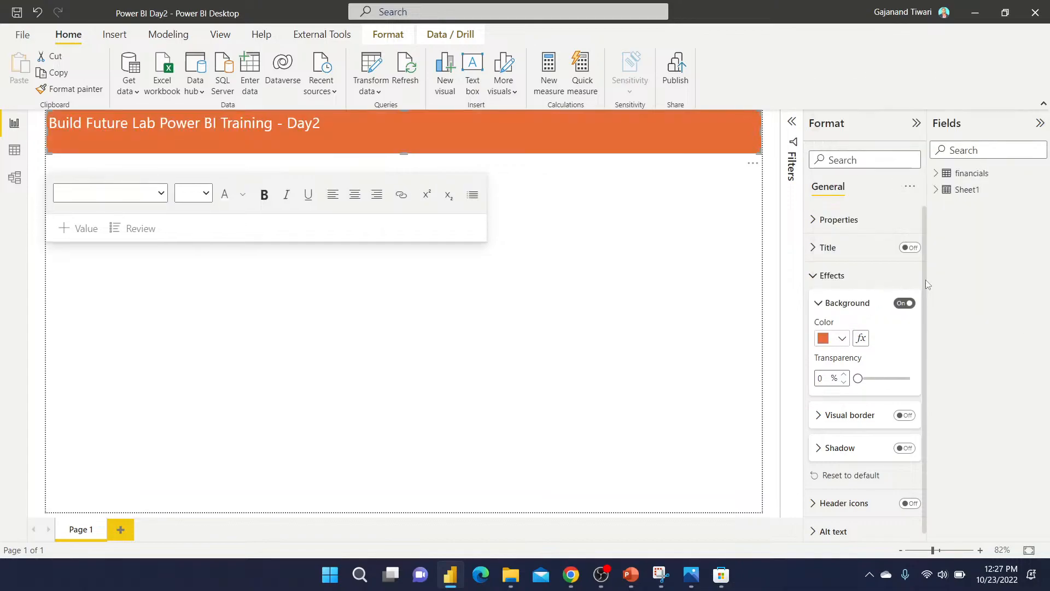
{"action": "left_click", "coordinate": [434, 137]}
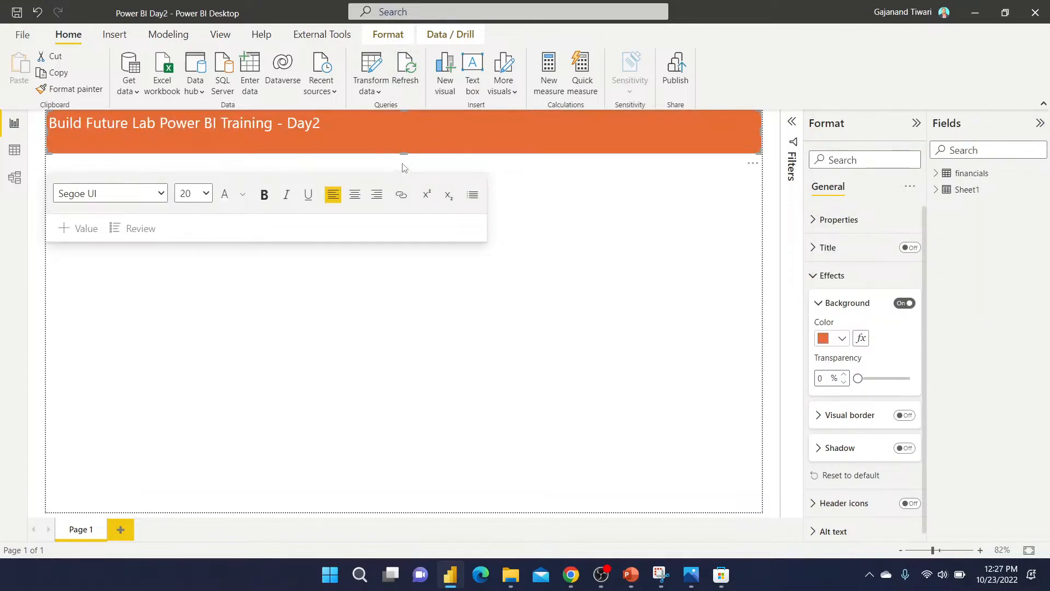
{"action": "left_click_drag", "start_coordinate": [404, 150], "coordinate": [407, 136]}
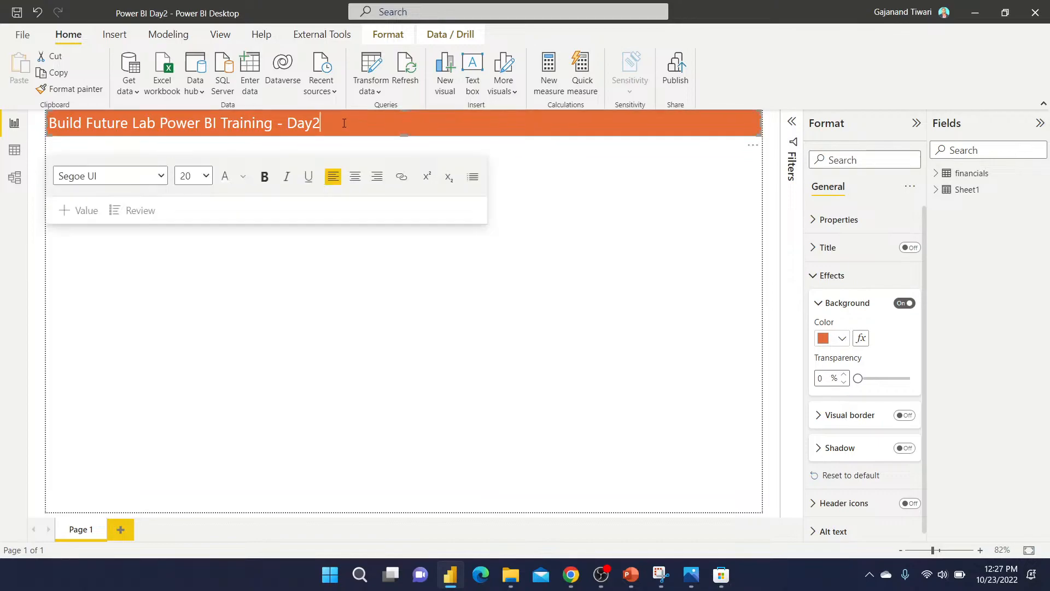
Make the whole header text bold and centre it in the banner.
{"action": "key", "text": "ctrl+a"}
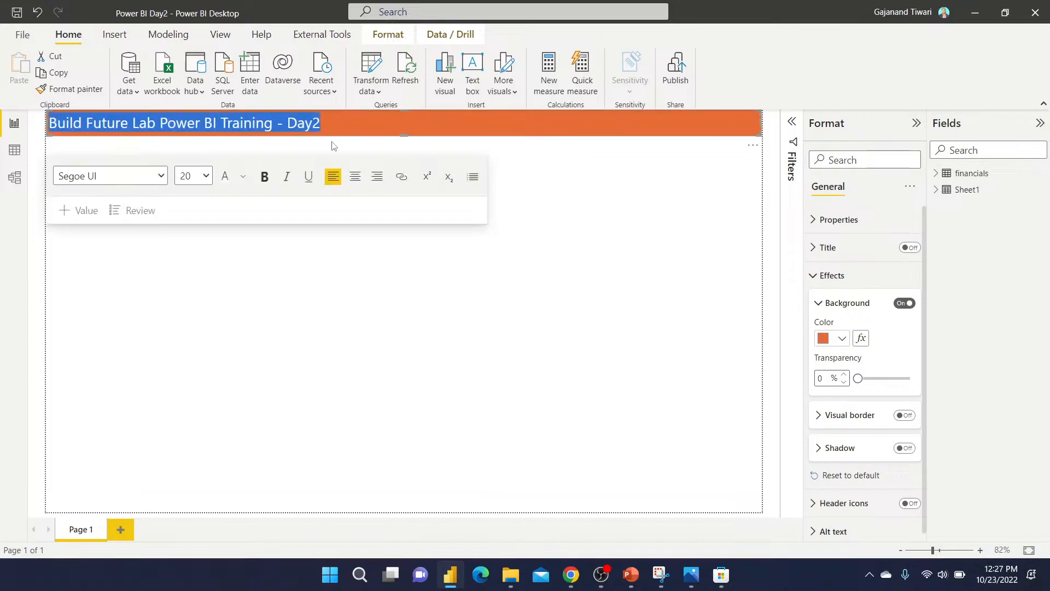
{"action": "left_click", "coordinate": [262, 181]}
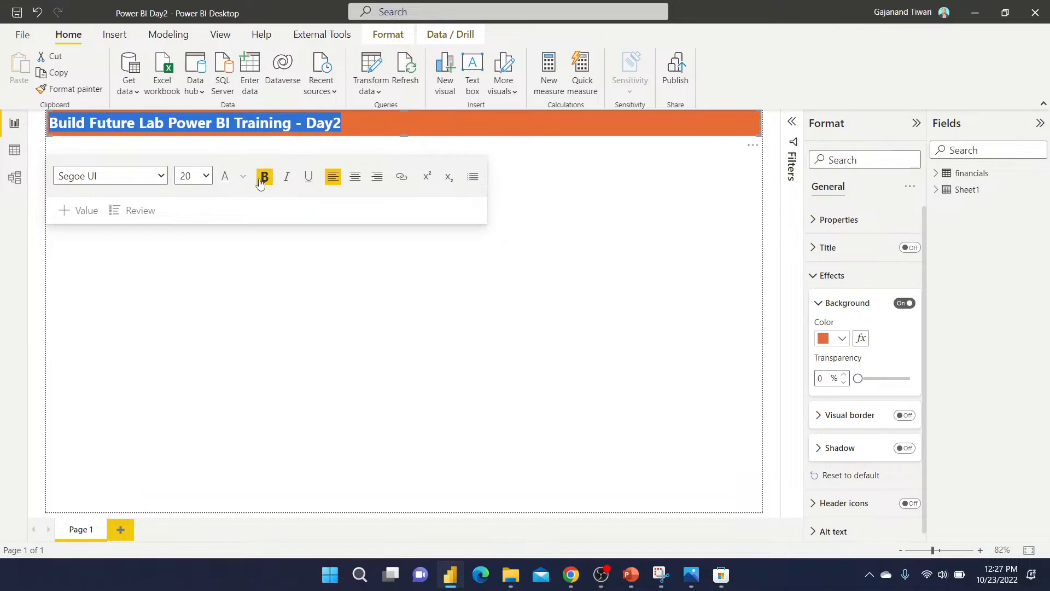
{"action": "left_click", "coordinate": [354, 184]}
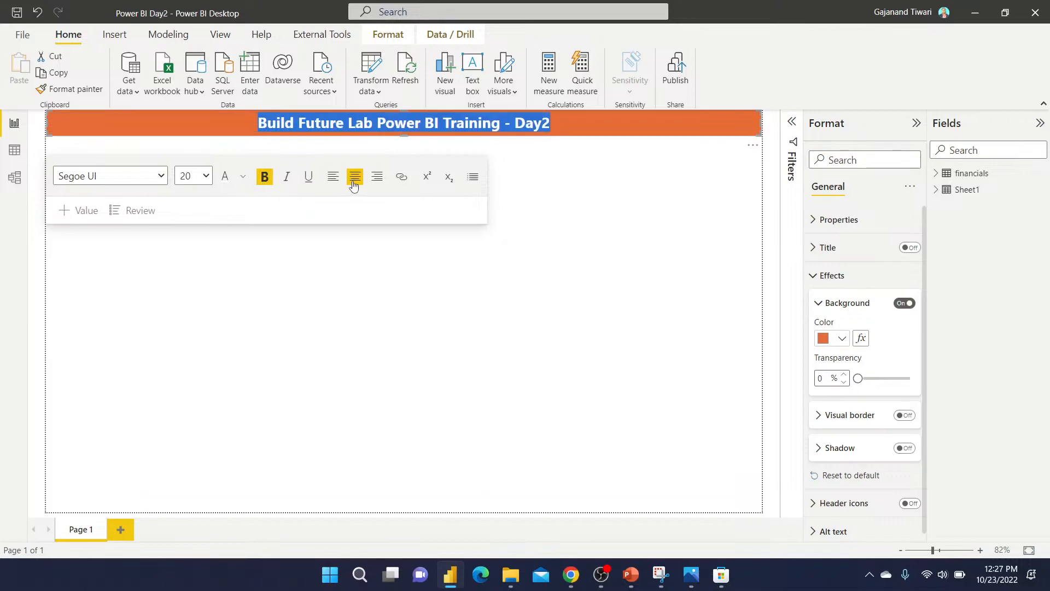
{"action": "left_click", "coordinate": [584, 231]}
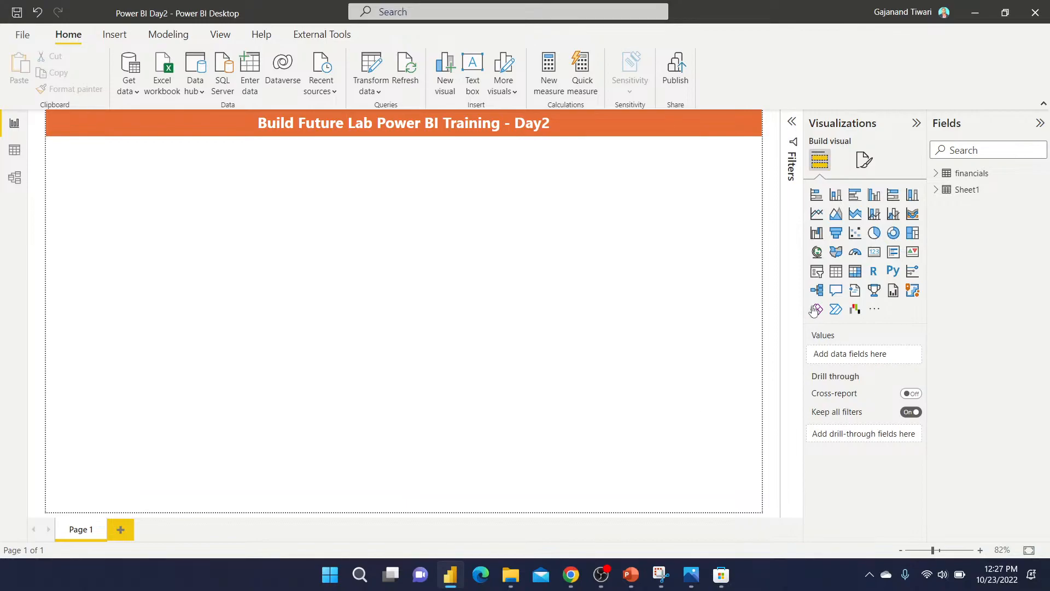
Add a slicer to Page 1, narrow it, and place it directly below the banner at the page's left edge.
{"action": "left_click", "coordinate": [817, 271]}
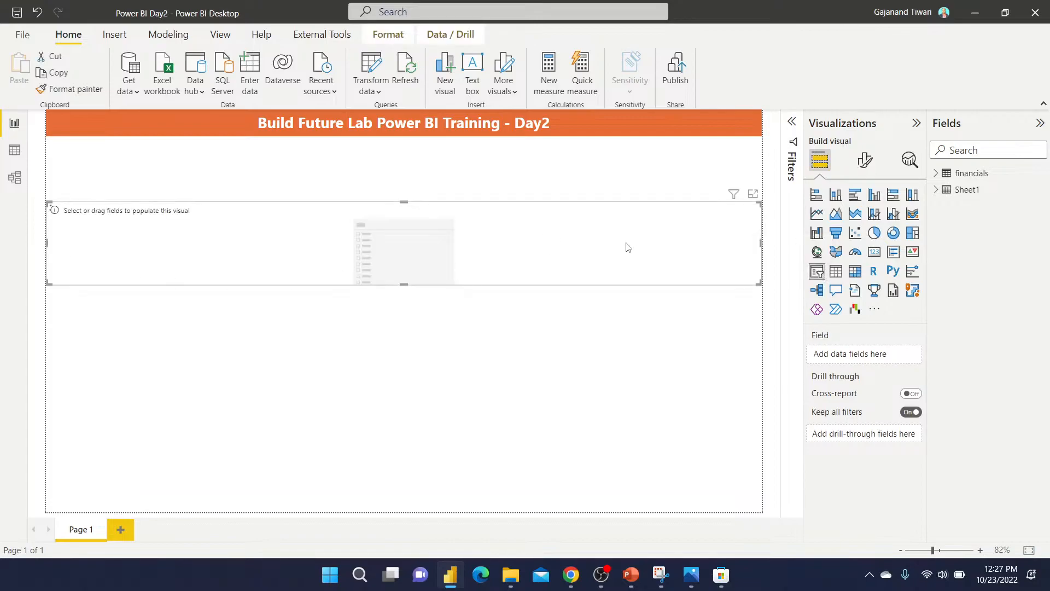
{"action": "left_click_drag", "start_coordinate": [761, 242], "coordinate": [381, 241]}
{"action": "left_click_drag", "start_coordinate": [309, 241], "coordinate": [159, 246]}
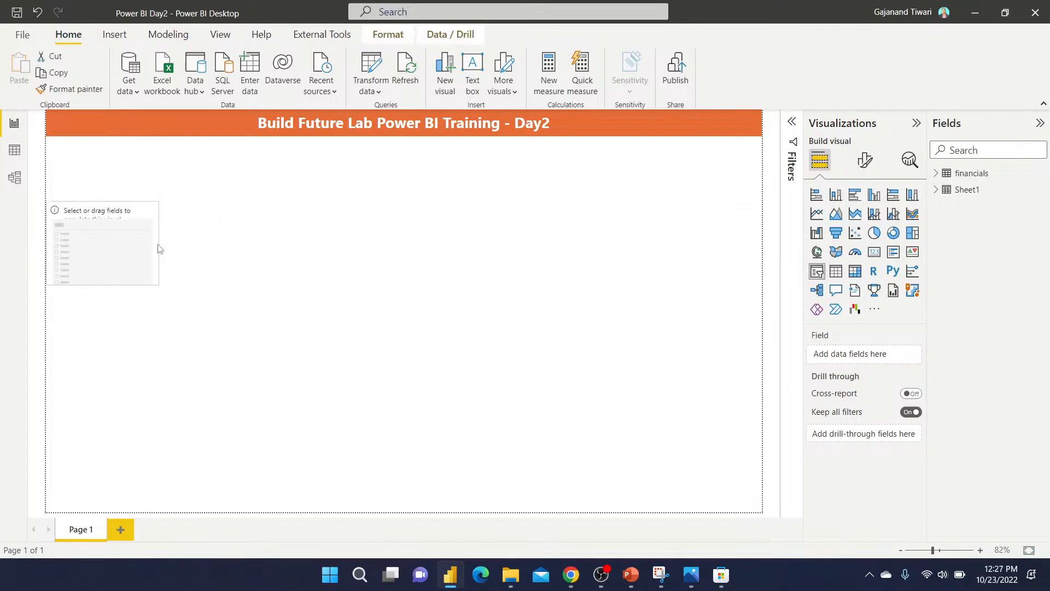
{"action": "left_click_drag", "start_coordinate": [96, 202], "coordinate": [94, 155]}
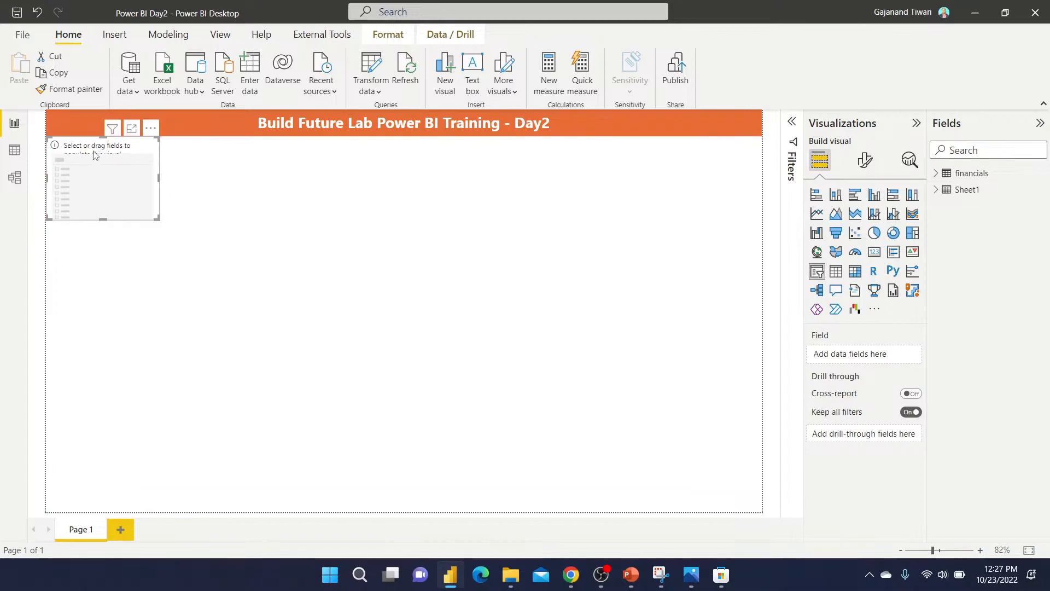
Fill the slicer with the Country field from the financials table and switch it to the Dropdown type.
{"action": "left_click", "coordinate": [936, 174]}
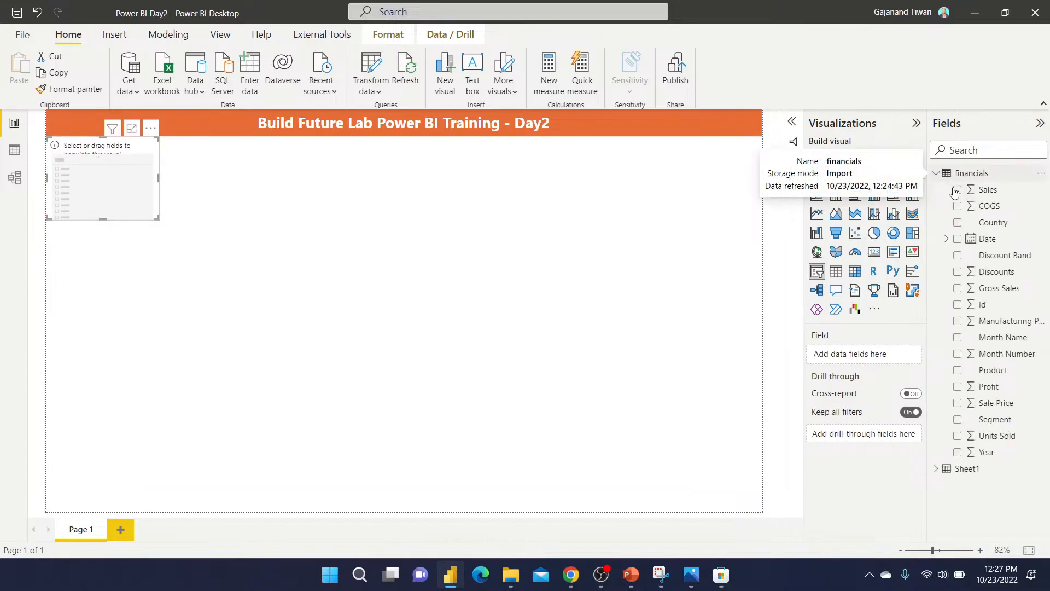
{"action": "left_click", "coordinate": [958, 224]}
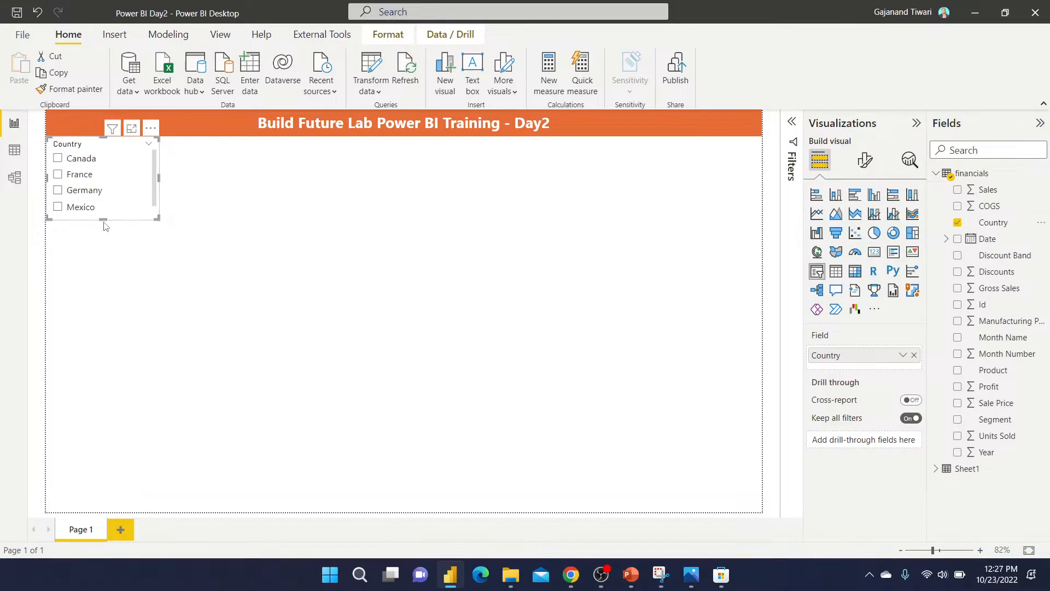
{"action": "left_click", "coordinate": [150, 146]}
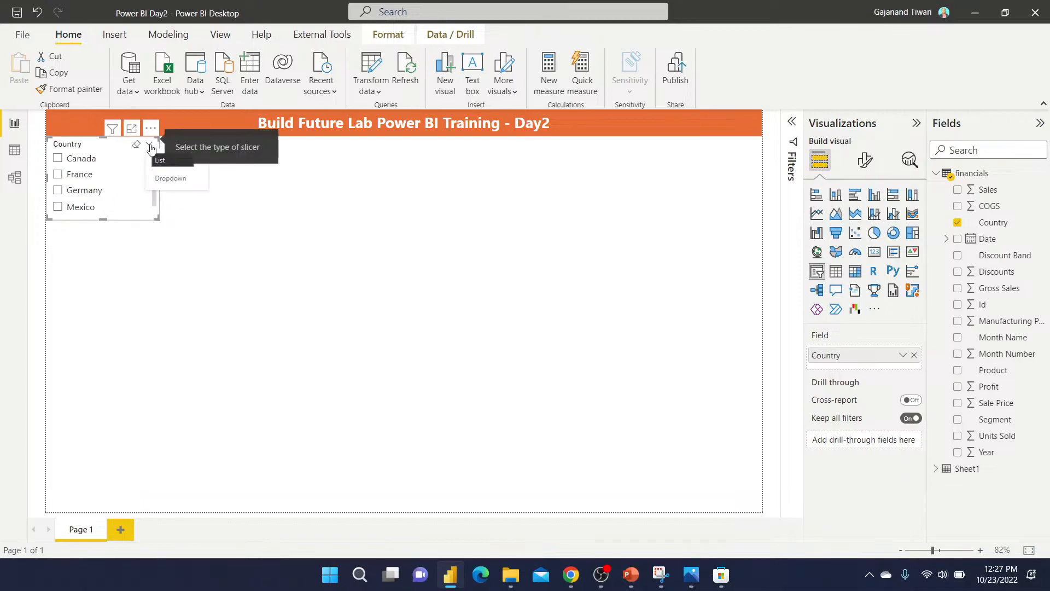
{"action": "left_click", "coordinate": [164, 180]}
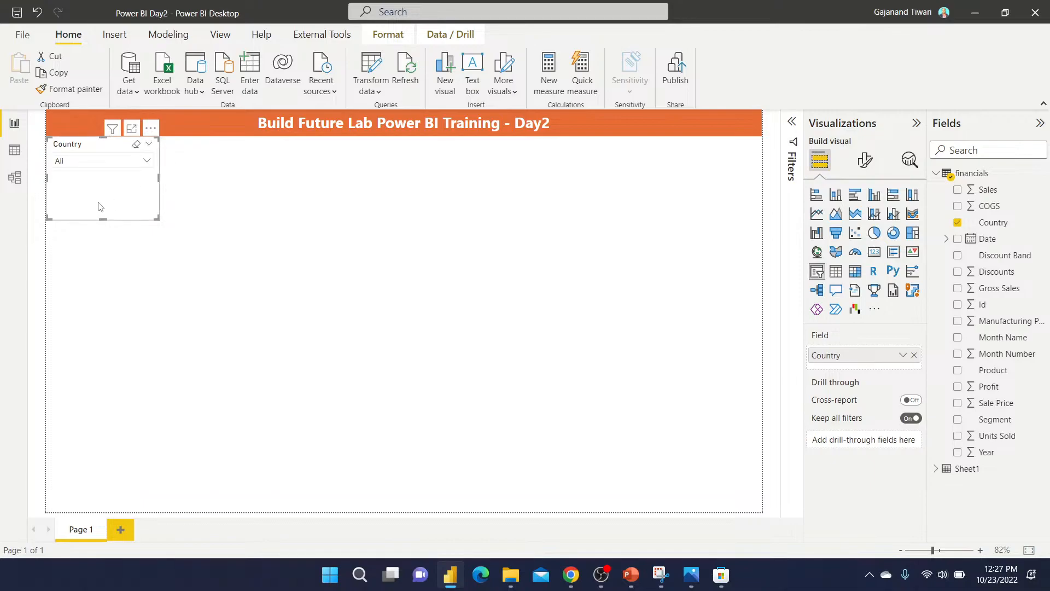
Duplicate the Country slicer directly below the original and replace the copy's field with Discount Band.
{"action": "key", "text": "ctrl+c"}
{"action": "key", "text": "ctrl+v"}
{"action": "left_click_drag", "start_coordinate": [103, 206], "coordinate": [92, 278]}
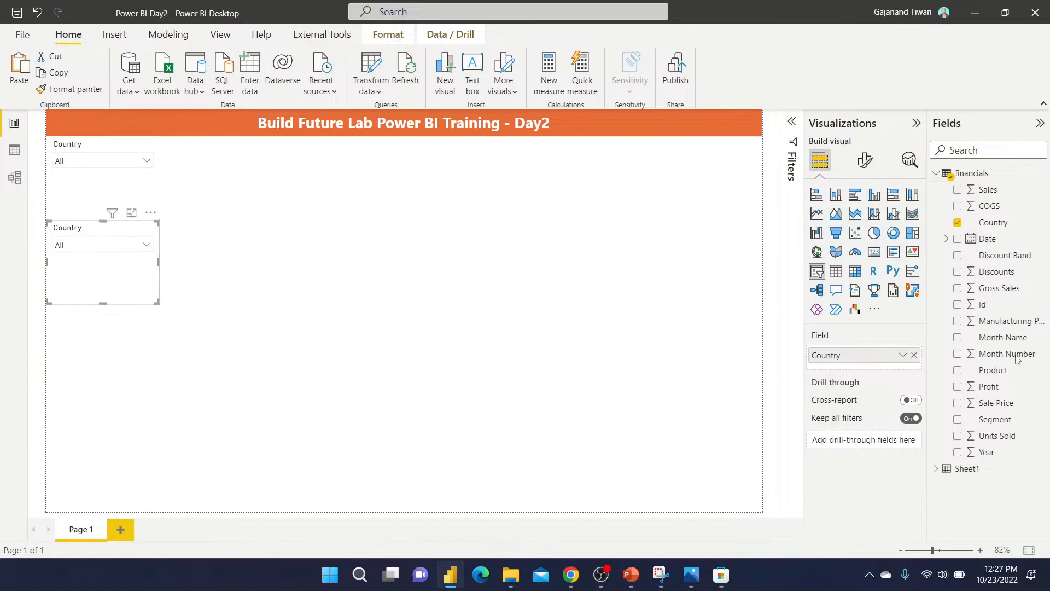
{"action": "left_click", "coordinate": [958, 256]}
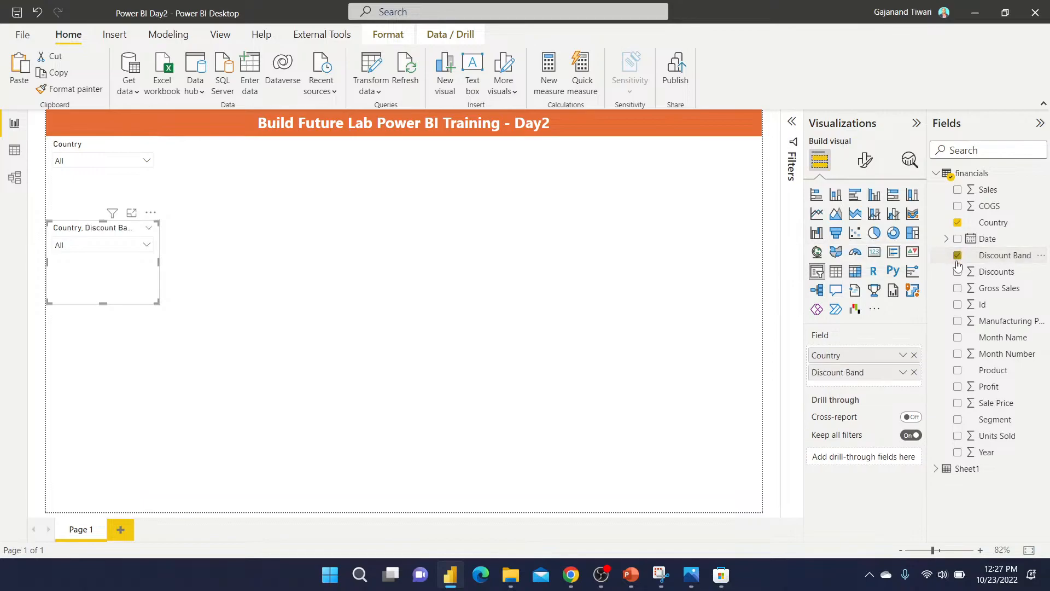
{"action": "left_click", "coordinate": [913, 356]}
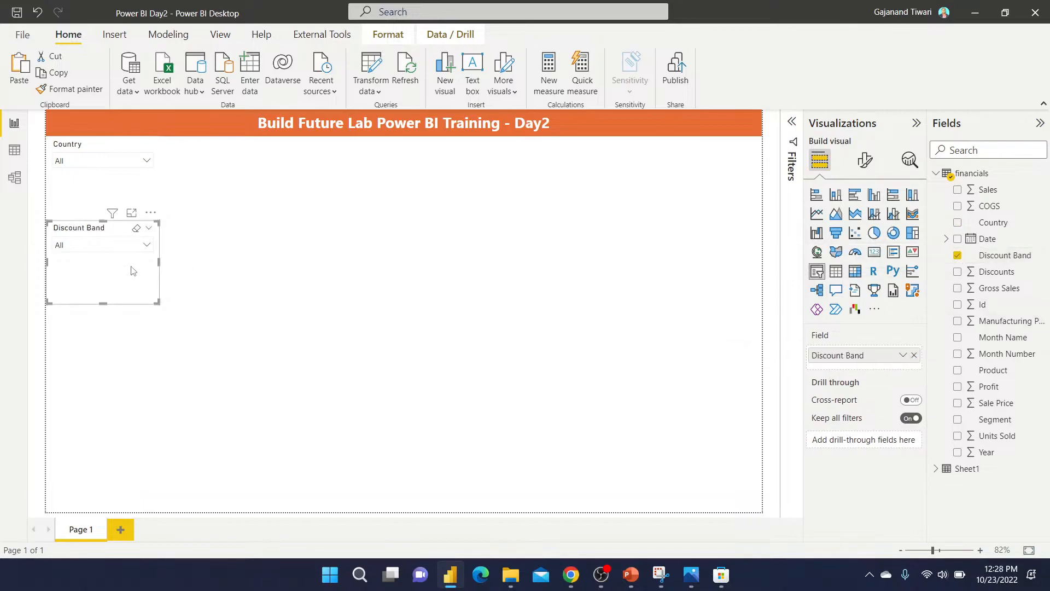
Duplicate the Discount Band slicer below the original and replace the copy's field with Product.
{"action": "key", "text": "ctrl+c"}
{"action": "key", "text": "ctrl+v"}
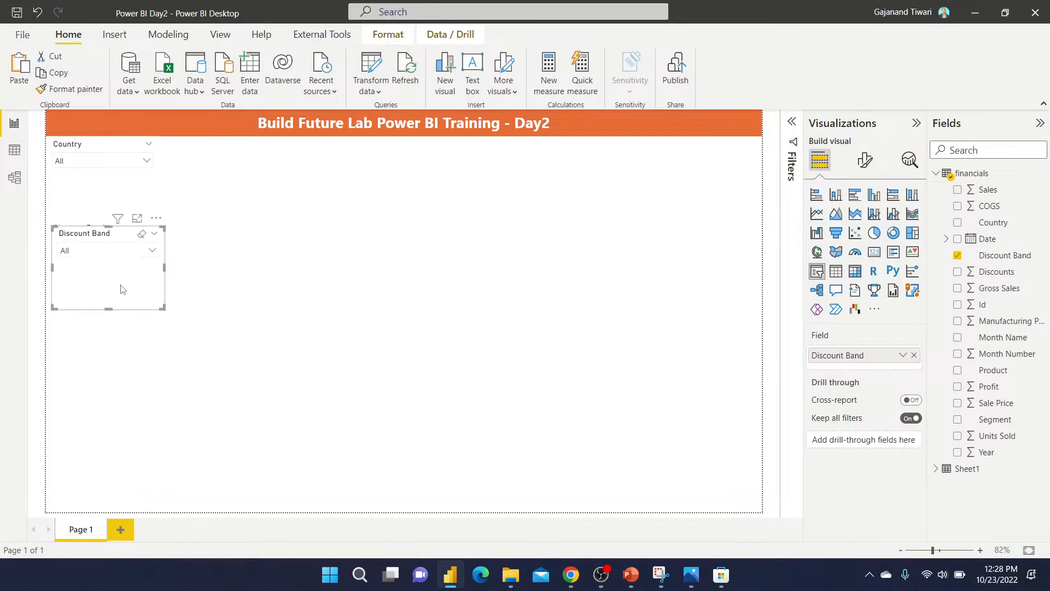
{"action": "left_click_drag", "start_coordinate": [120, 291], "coordinate": [106, 389]}
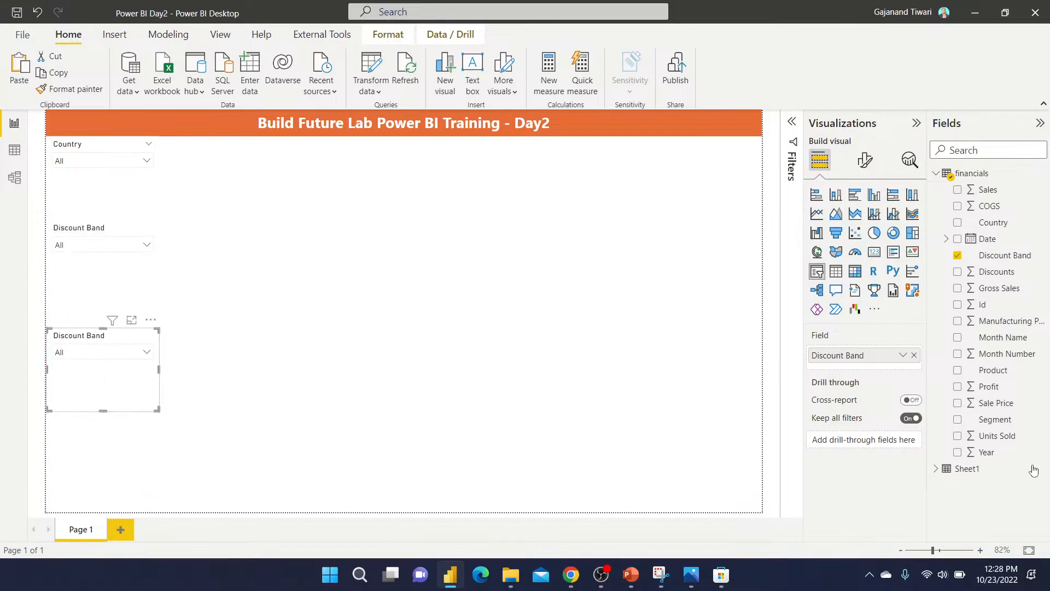
{"action": "left_click", "coordinate": [957, 370]}
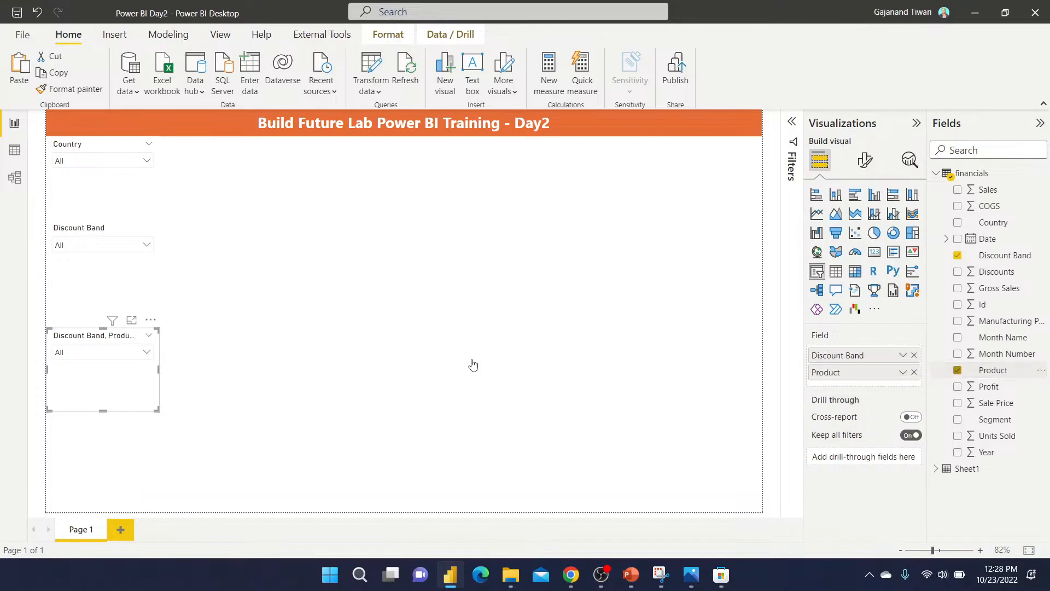
{"action": "left_click", "coordinate": [914, 355]}
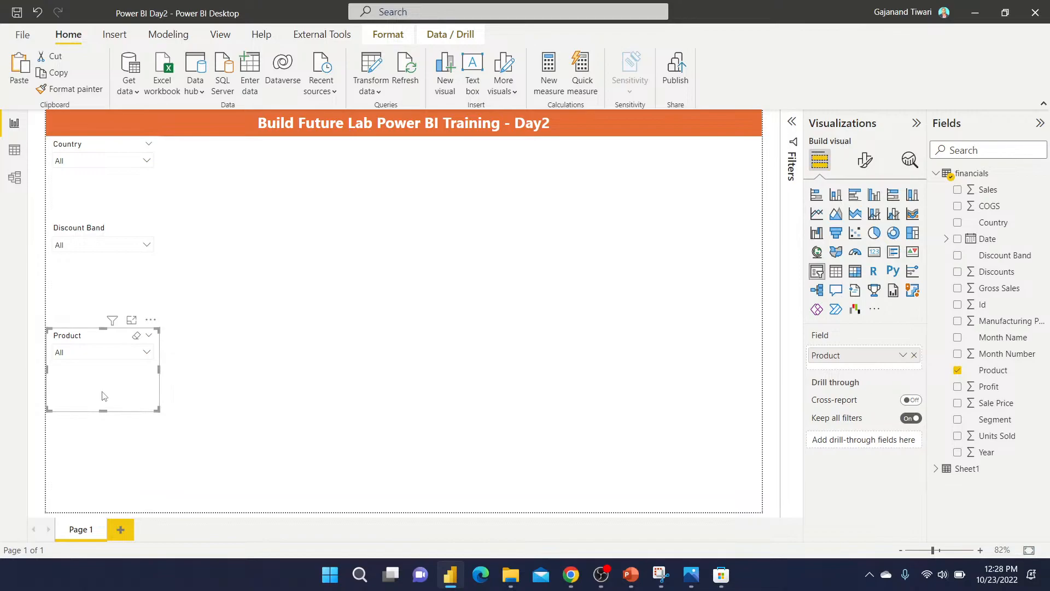
Duplicate the Product slicer at the page's lower left corner and replace the copy's field with Segment.
{"action": "key", "text": "ctrl+c"}
{"action": "key", "text": "ctrl+v"}
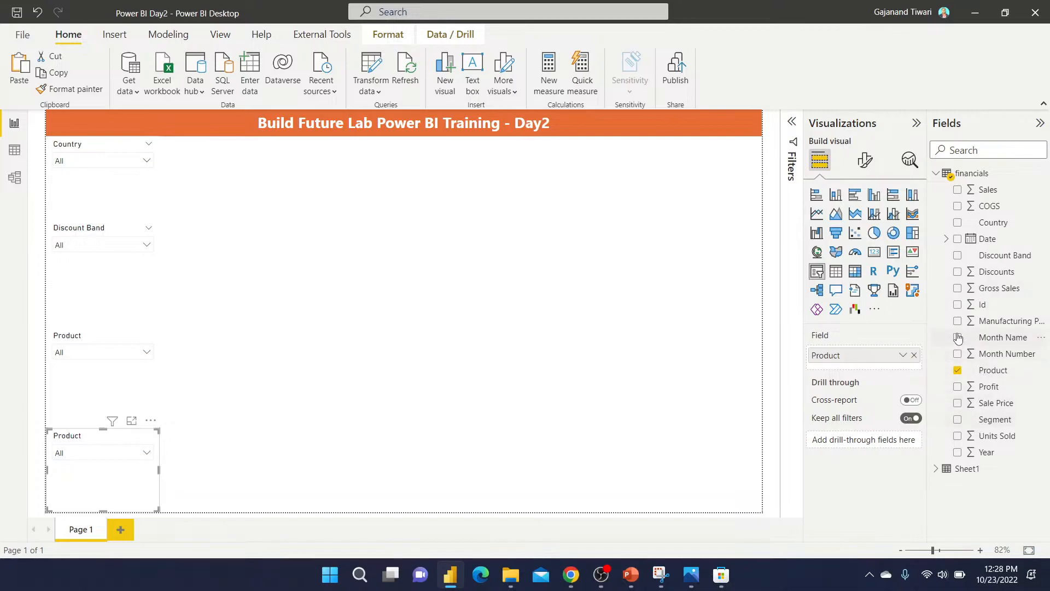
{"action": "left_click", "coordinate": [957, 419]}
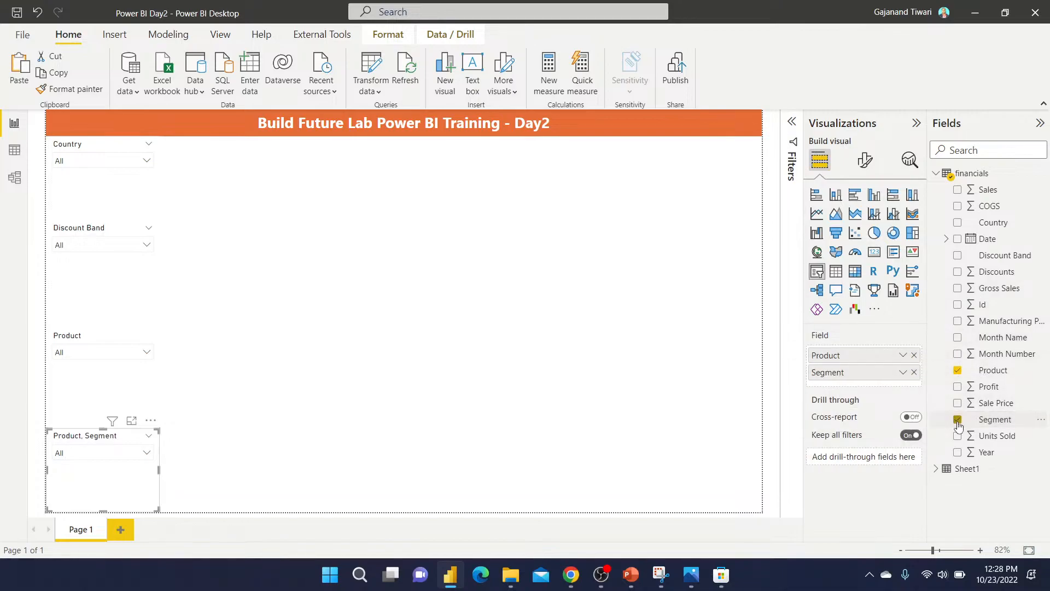
{"action": "left_click", "coordinate": [914, 355]}
{"action": "left_click", "coordinate": [414, 322]}
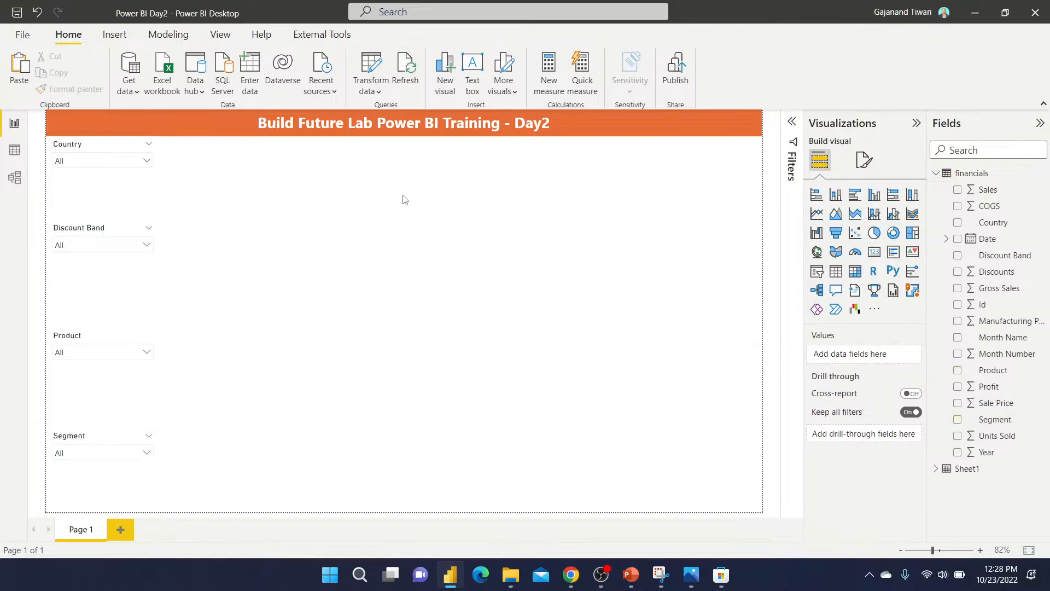
Distribute the Country, Discount Band, Product and Segment slicers vertically so they are evenly spaced down the page.
{"action": "left_click", "coordinate": [71, 147]}
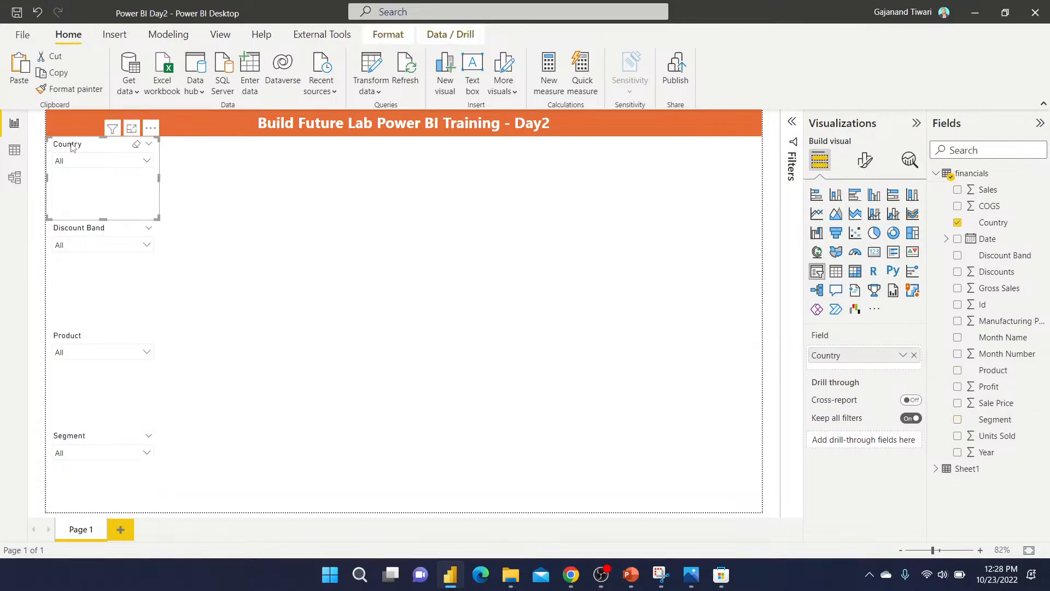
{"action": "left_click", "coordinate": [61, 272], "text": "ctrl"}
{"action": "left_click", "coordinate": [67, 340], "text": "ctrl"}
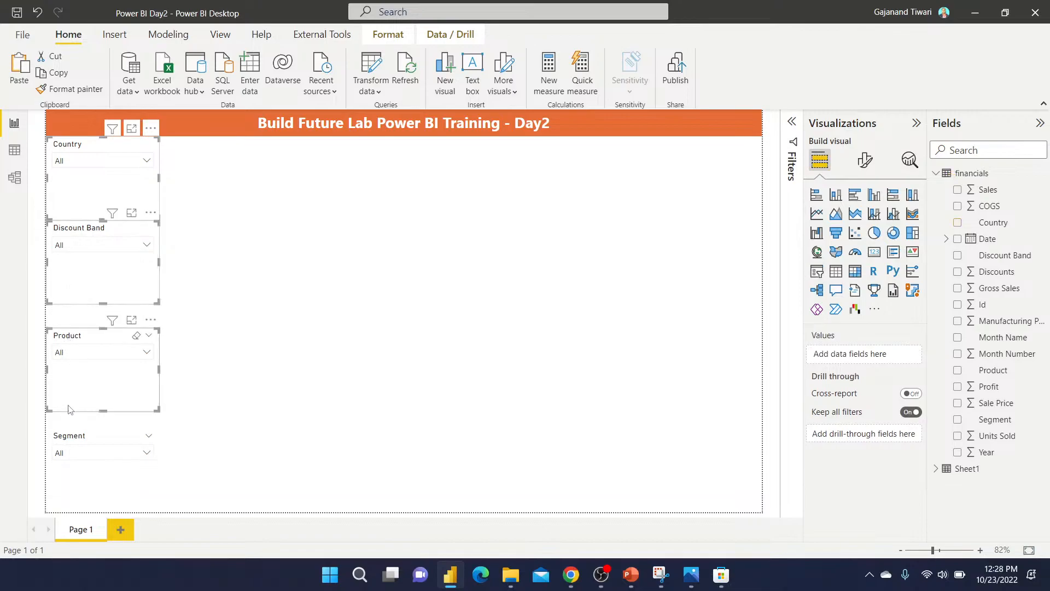
{"action": "left_click", "coordinate": [71, 437], "text": "ctrl"}
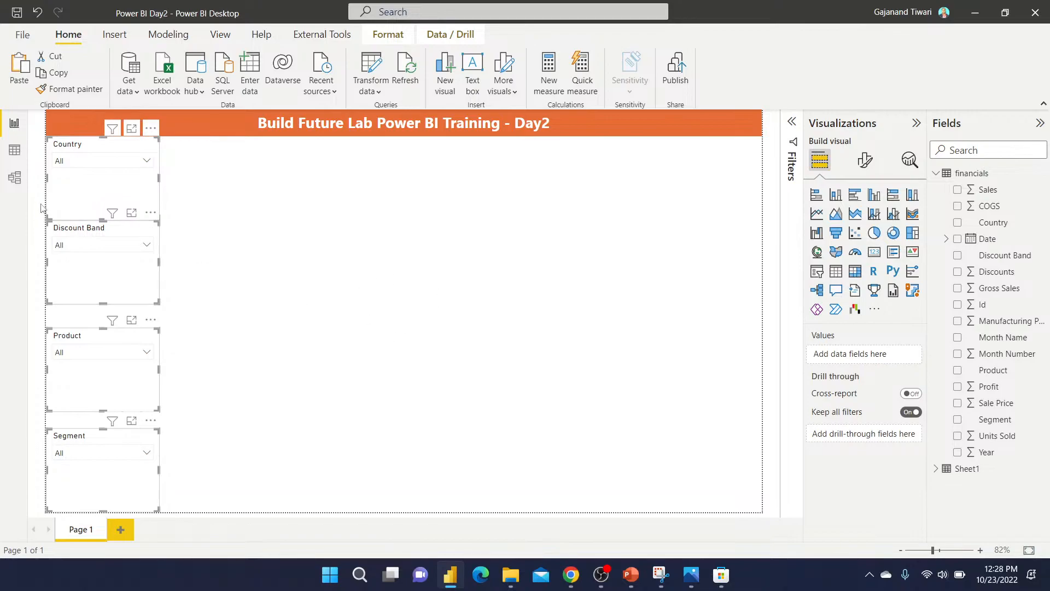
{"action": "left_click", "coordinate": [393, 42]}
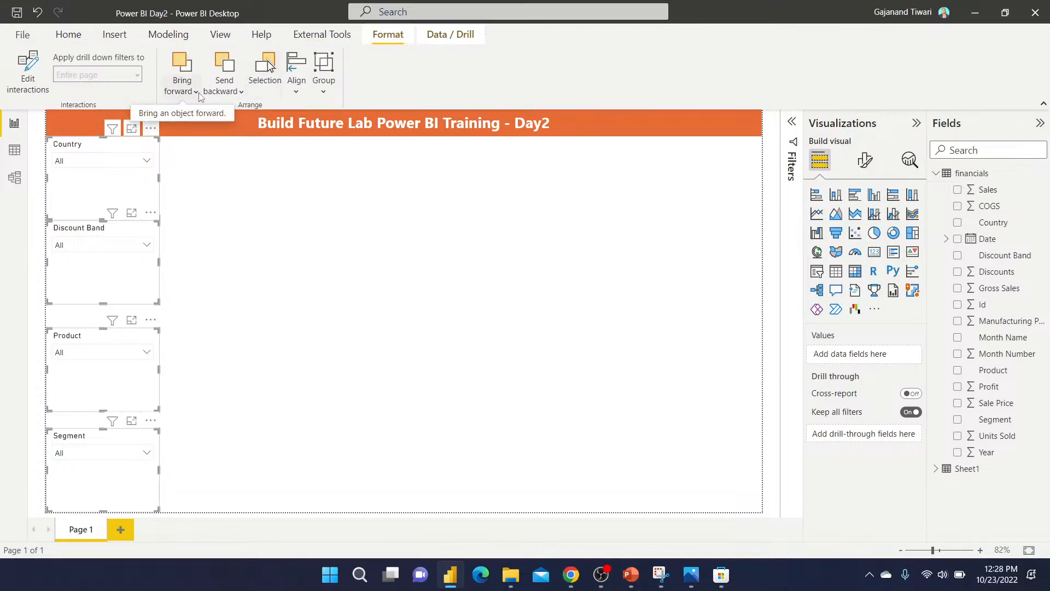
{"action": "left_click", "coordinate": [296, 82]}
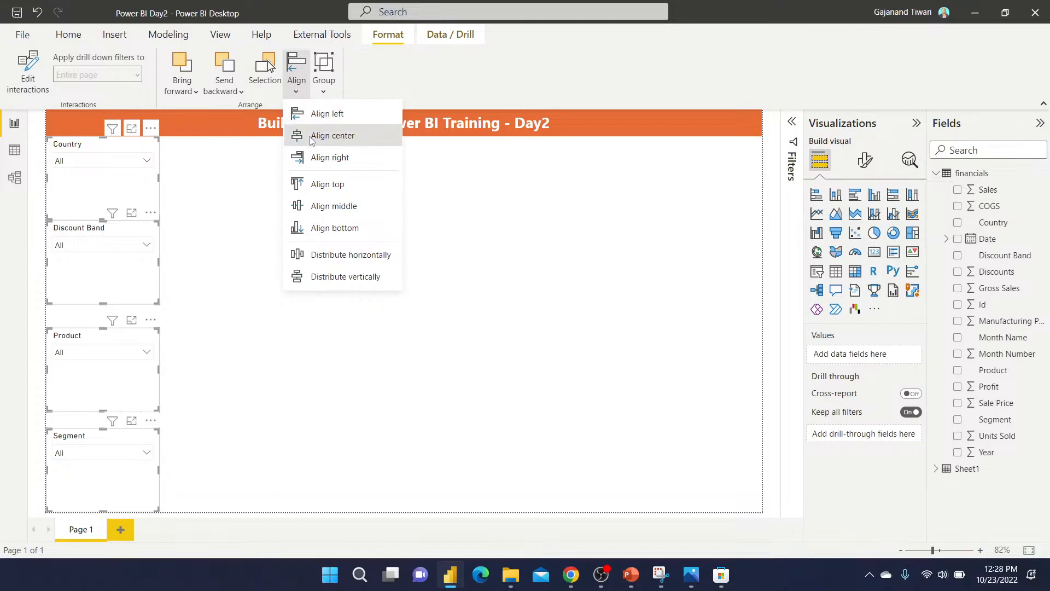
{"action": "left_click", "coordinate": [295, 93]}
{"action": "left_click", "coordinate": [295, 94]}
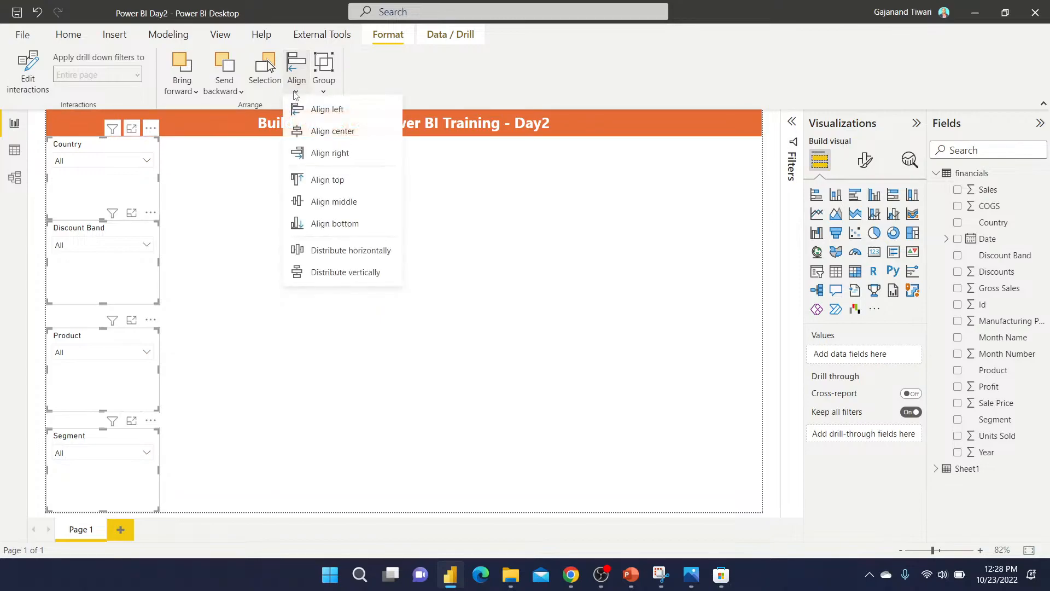
{"action": "left_click", "coordinate": [335, 277]}
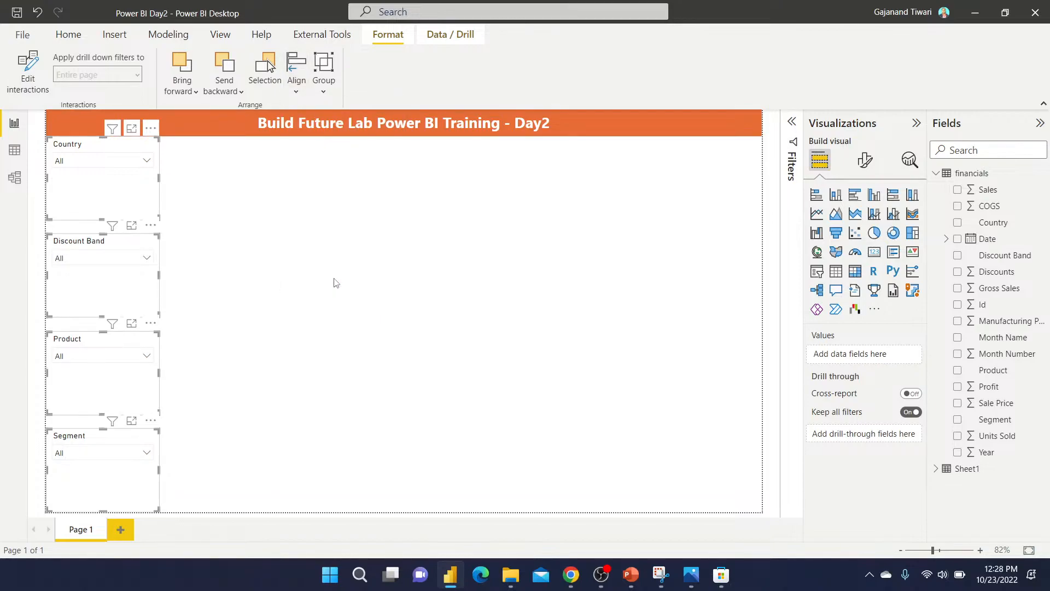
{"action": "left_click", "coordinate": [344, 280]}
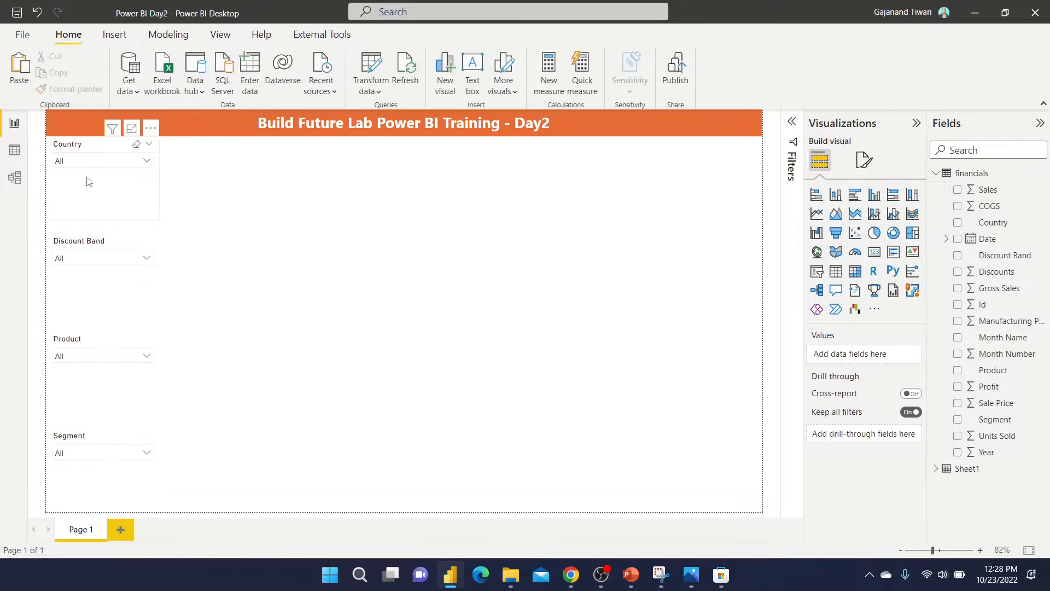
Enable the "Select all" option for the Country slicer and check its dropdown list.
{"action": "left_click", "coordinate": [89, 192]}
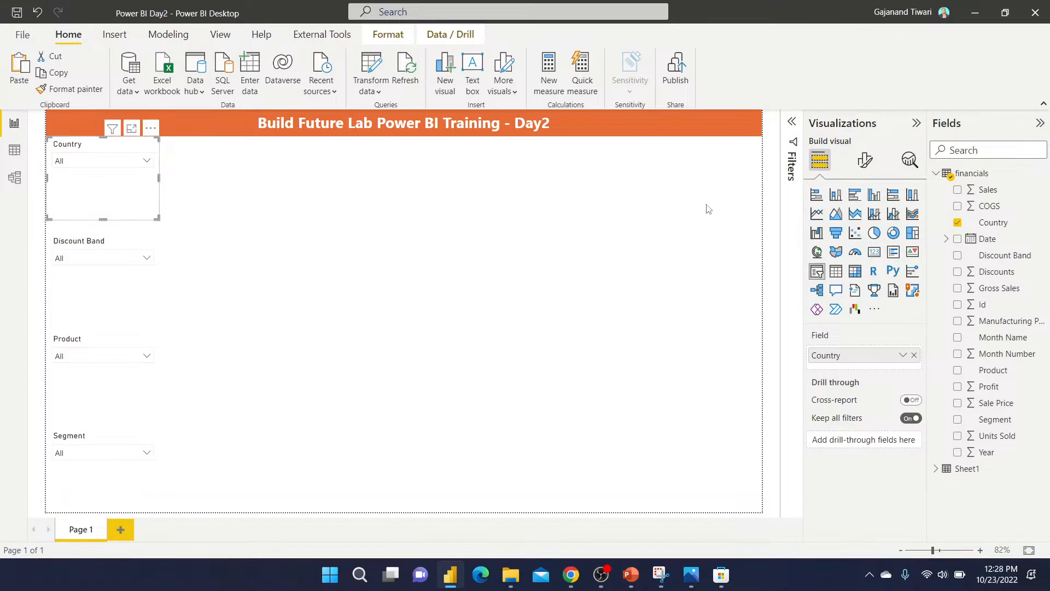
{"action": "left_click", "coordinate": [866, 162]}
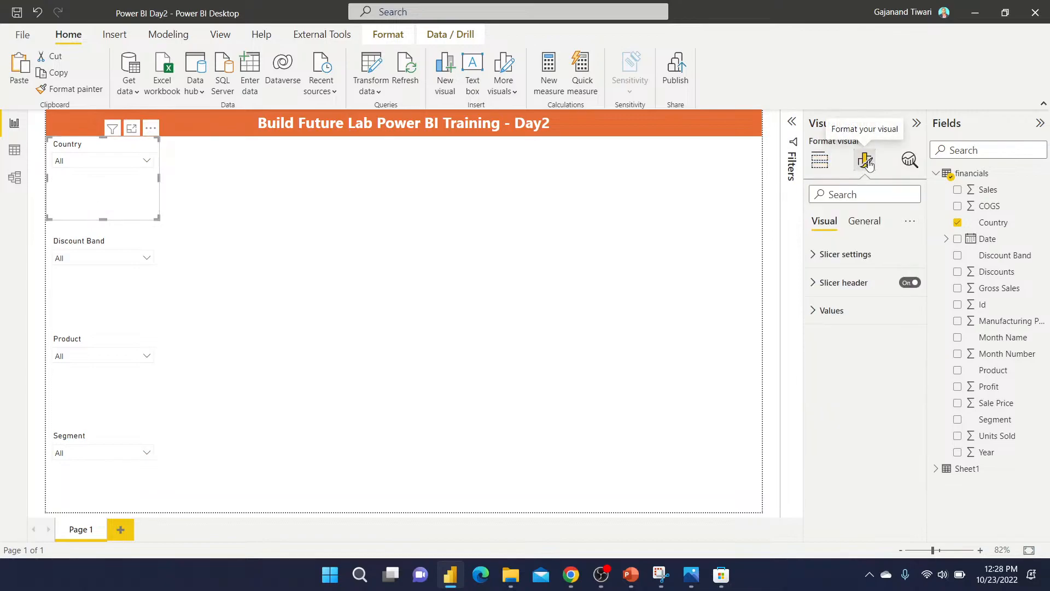
{"action": "left_click", "coordinate": [832, 256]}
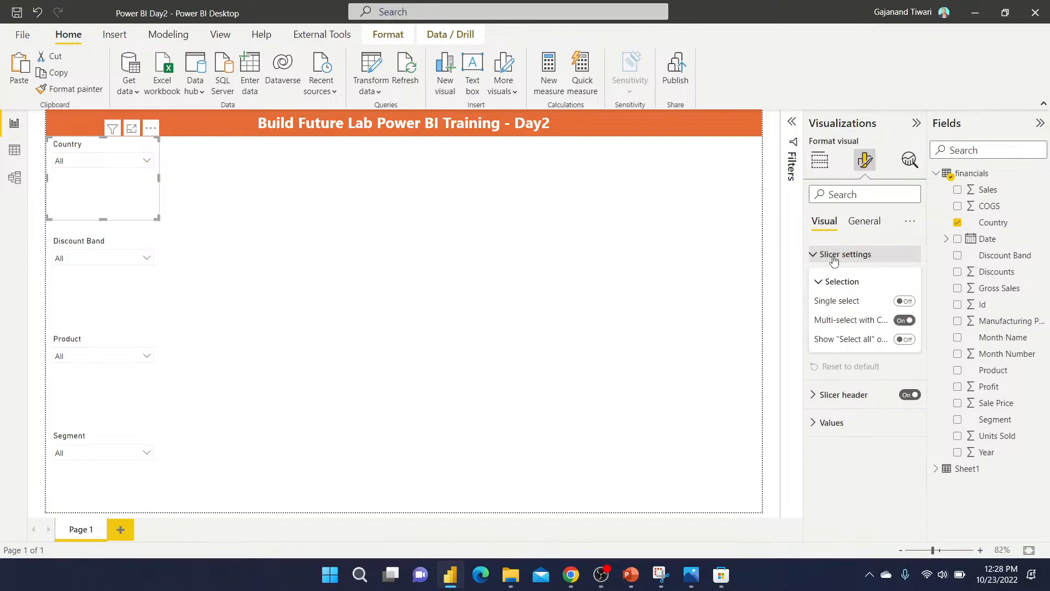
{"action": "left_click", "coordinate": [833, 261]}
{"action": "left_click", "coordinate": [833, 261]}
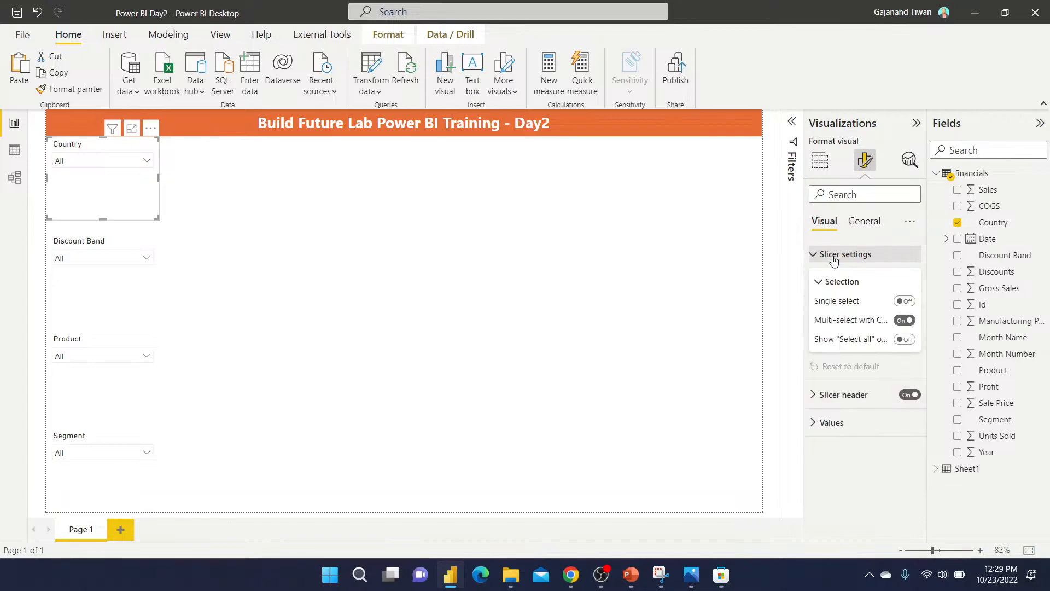
{"action": "left_click", "coordinate": [905, 340]}
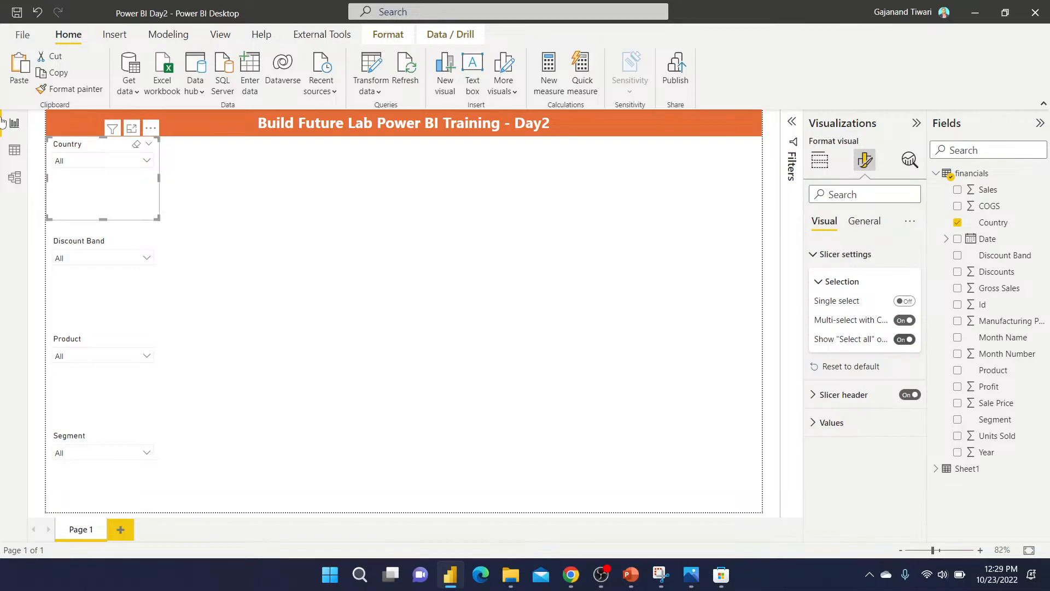
{"action": "left_click", "coordinate": [96, 165]}
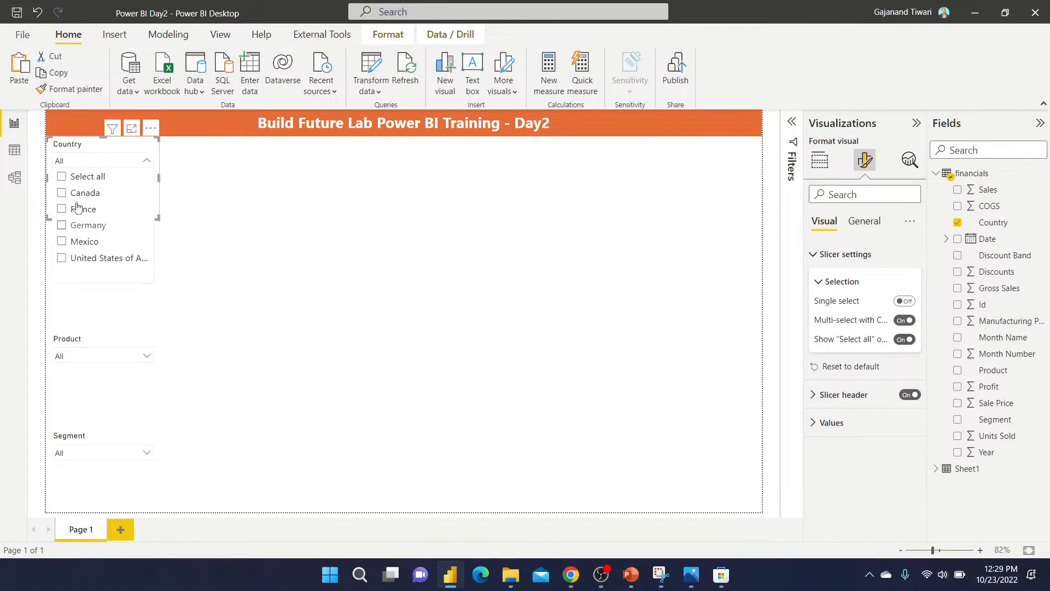
{"action": "left_click", "coordinate": [69, 148]}
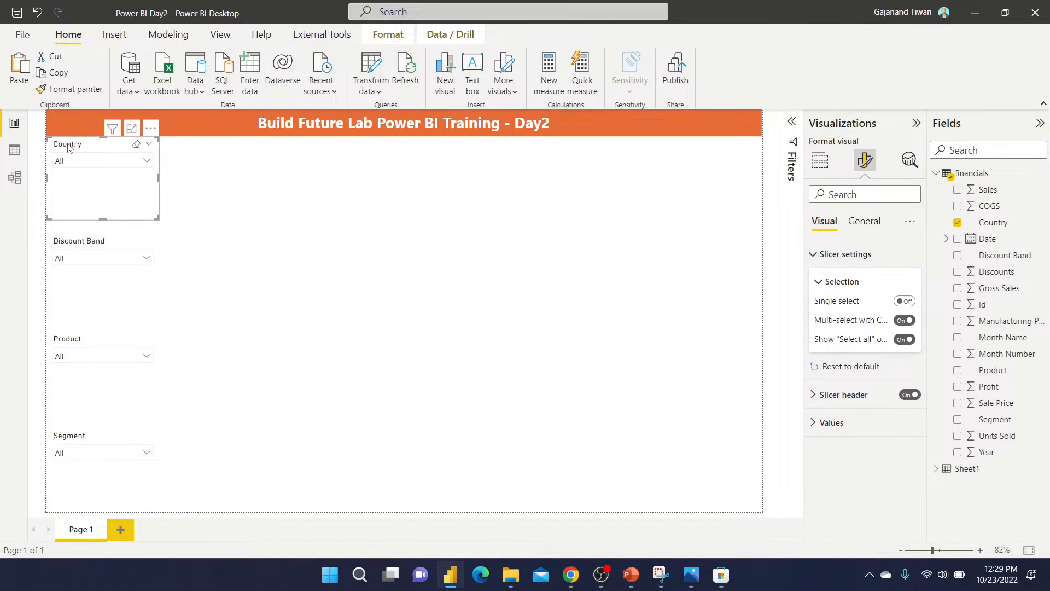
Set the Country slicer's background colour to the same orange as the title banner.
{"action": "left_click", "coordinate": [859, 222]}
{"action": "left_click", "coordinate": [846, 310]}
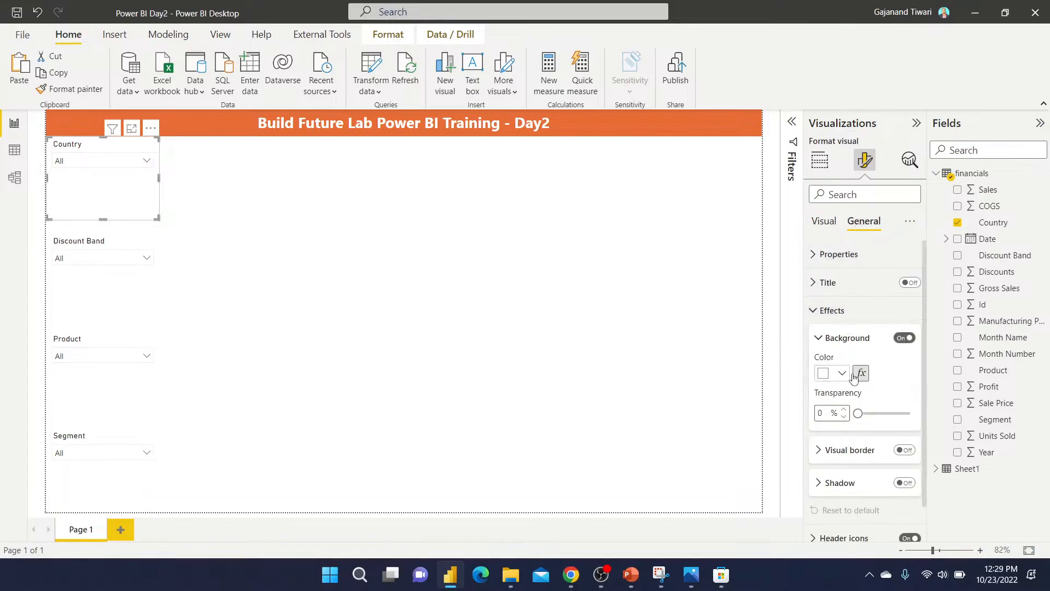
{"action": "left_click", "coordinate": [846, 373]}
{"action": "left_click", "coordinate": [830, 312]}
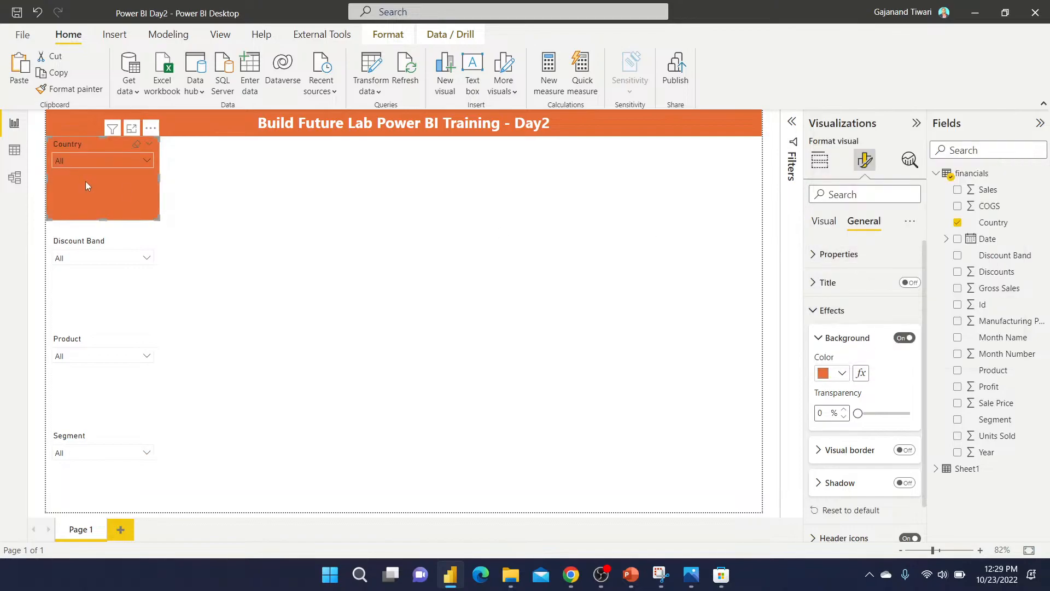
Copy the Country slicer's formatting to the Discount Band, Product and Segment slicers with Format painter.
{"action": "left_click", "coordinate": [64, 89]}
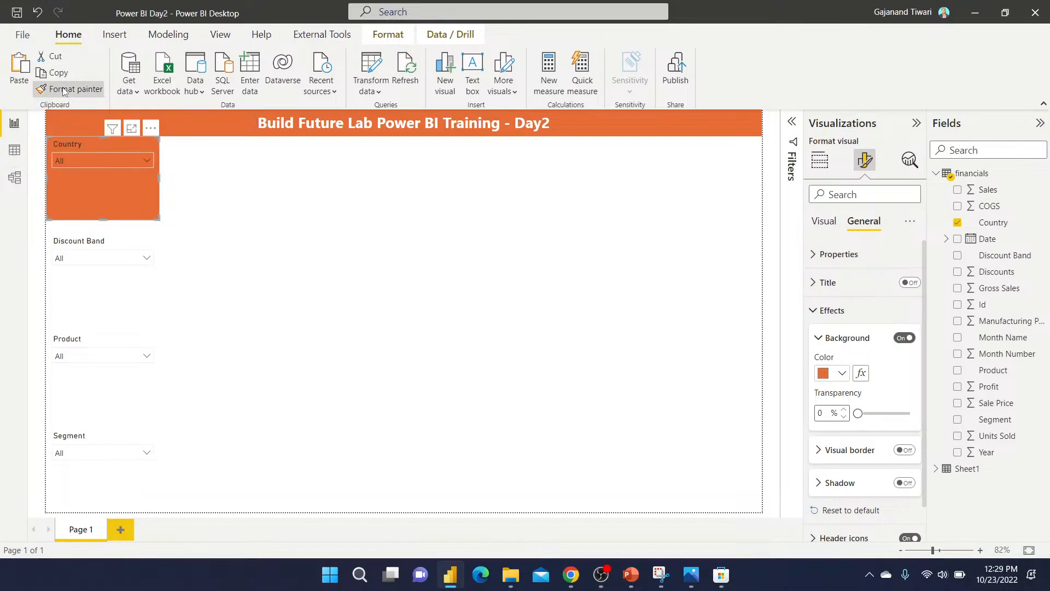
{"action": "left_click", "coordinate": [61, 240]}
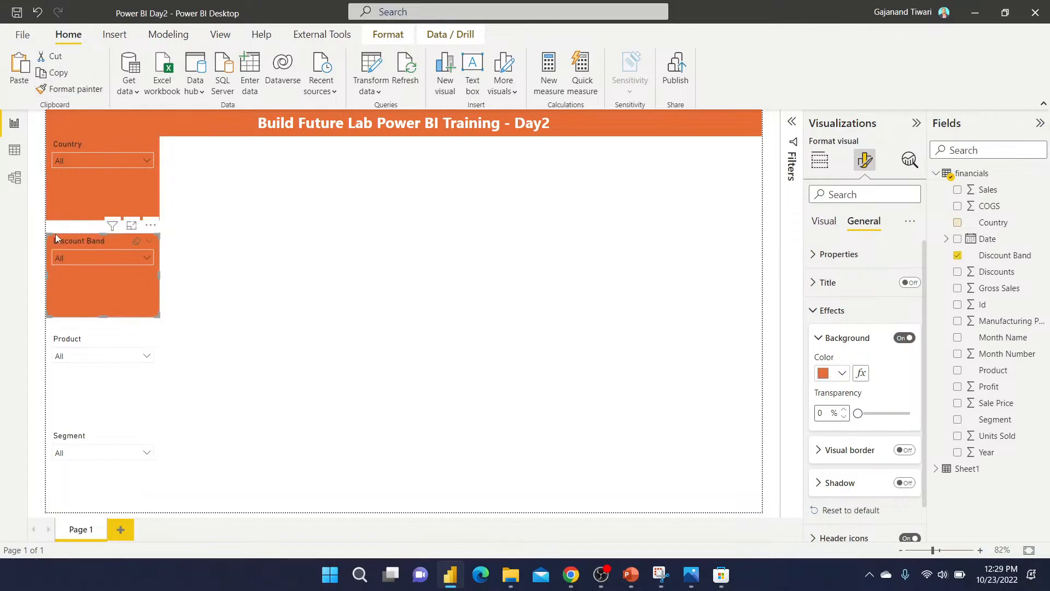
{"action": "left_click", "coordinate": [68, 342]}
{"action": "left_click", "coordinate": [77, 89]}
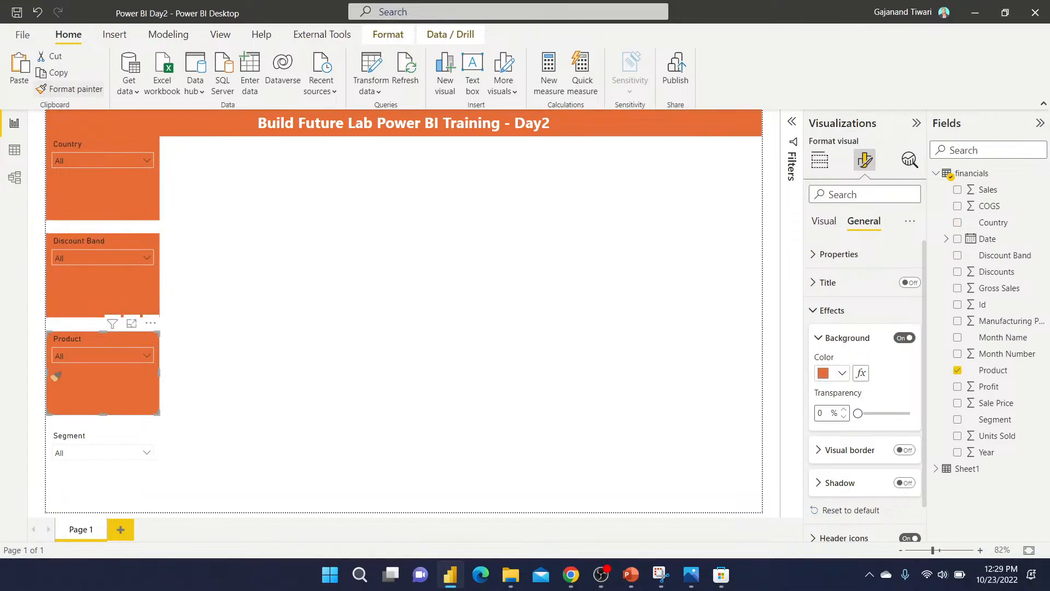
{"action": "left_click", "coordinate": [67, 437]}
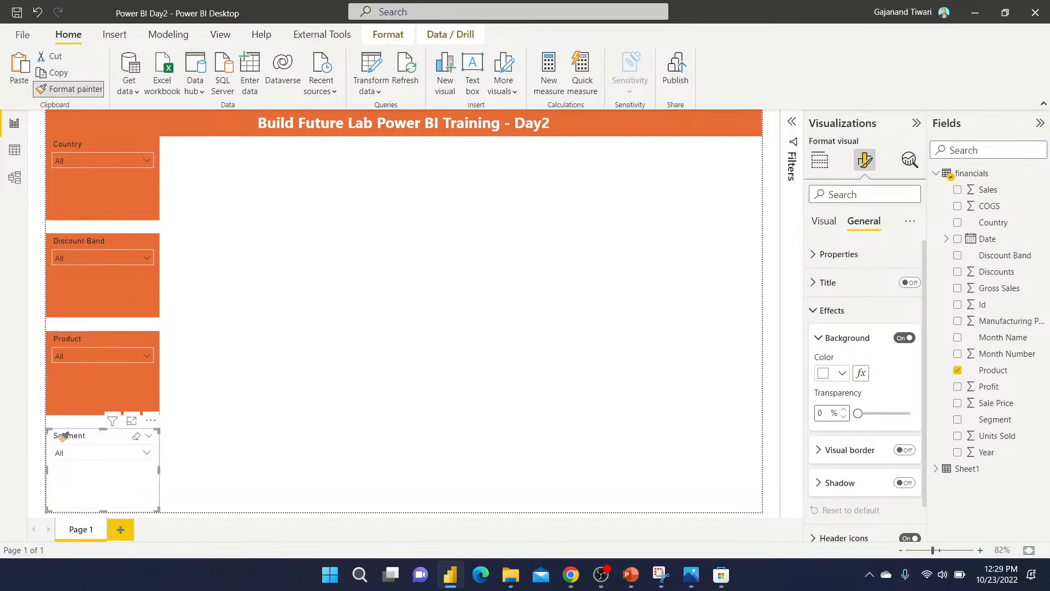
{"action": "left_click", "coordinate": [332, 341]}
{"action": "left_click", "coordinate": [71, 146]}
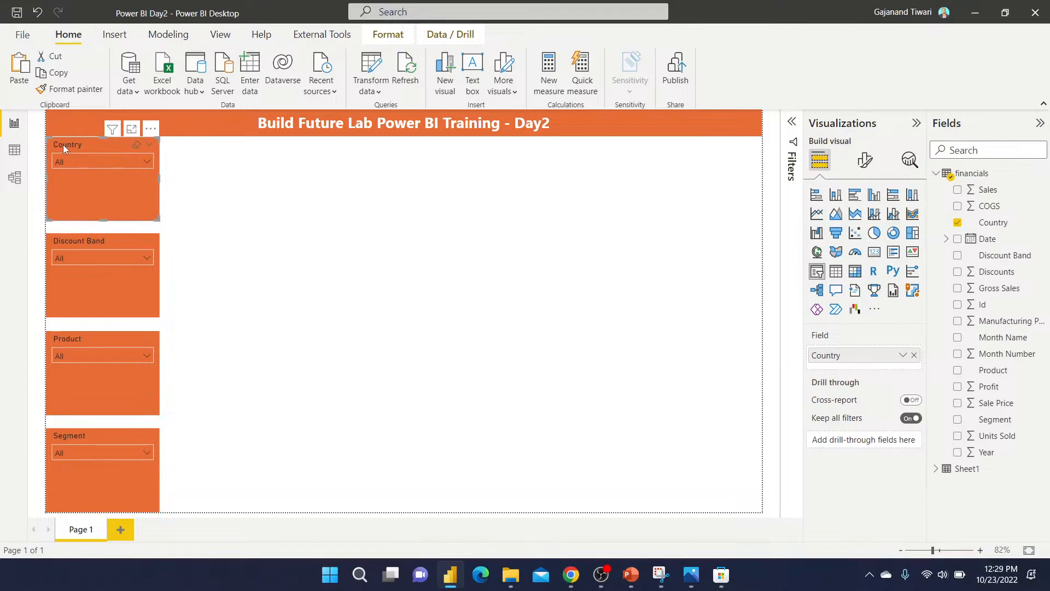
{"action": "left_click", "coordinate": [182, 204]}
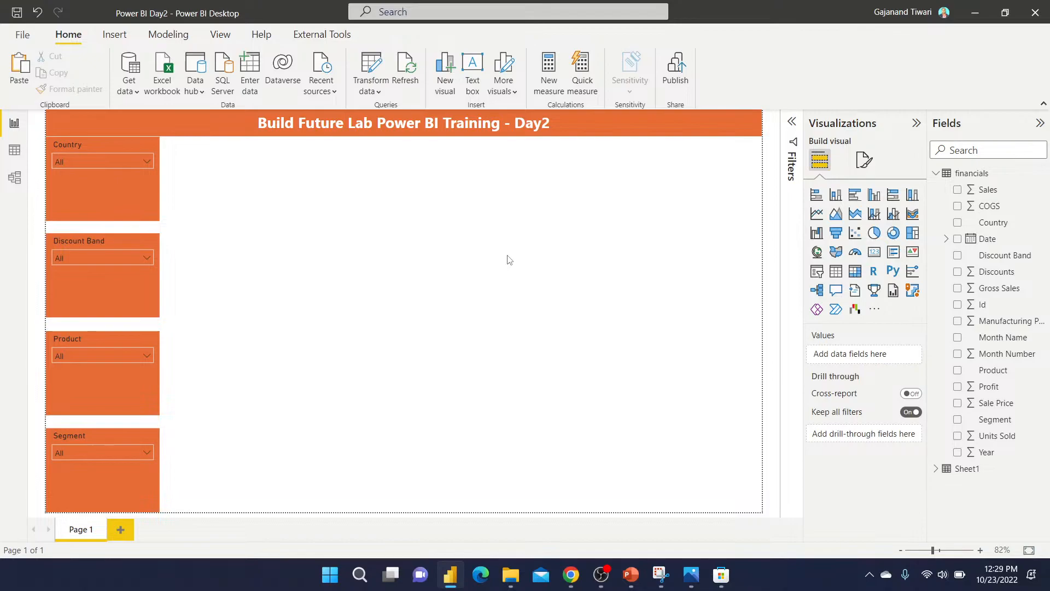
Examine the financials table's columns and rows, and return to the report page.
{"action": "left_click", "coordinate": [14, 150]}
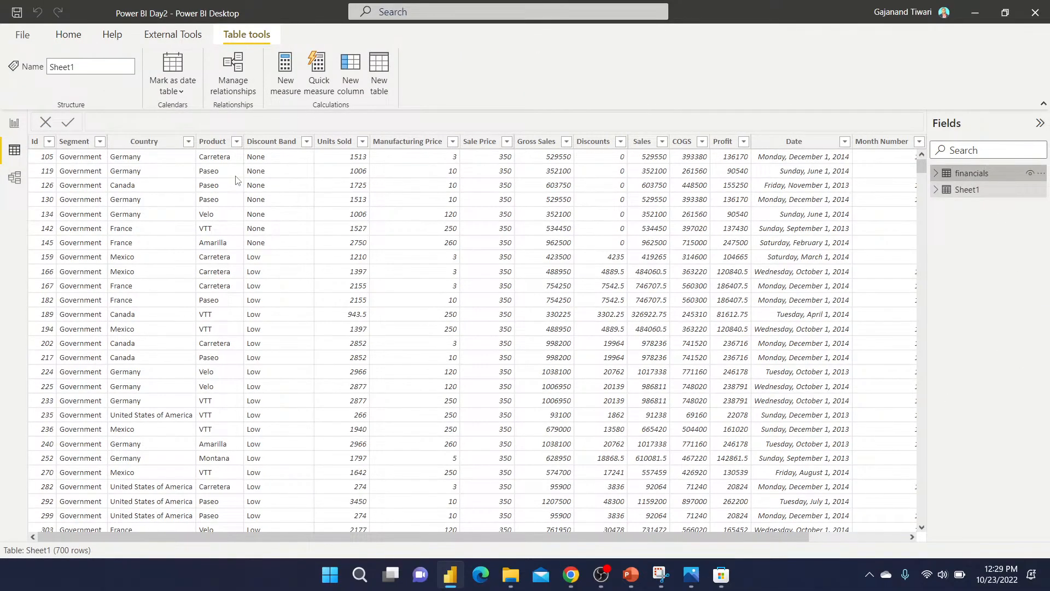
{"action": "left_click", "coordinate": [960, 174]}
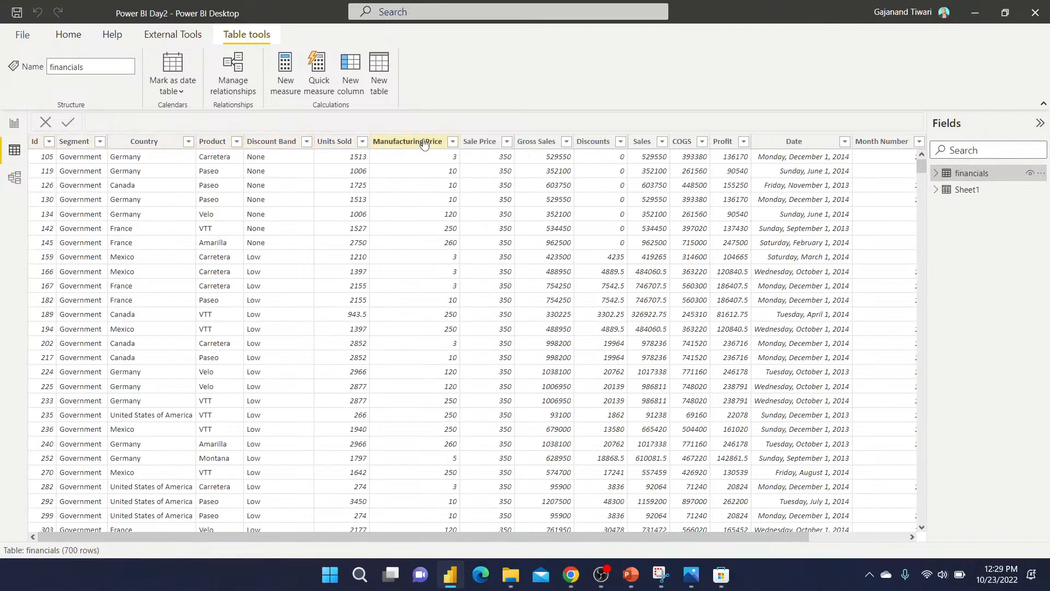
{"action": "left_click", "coordinate": [14, 123]}
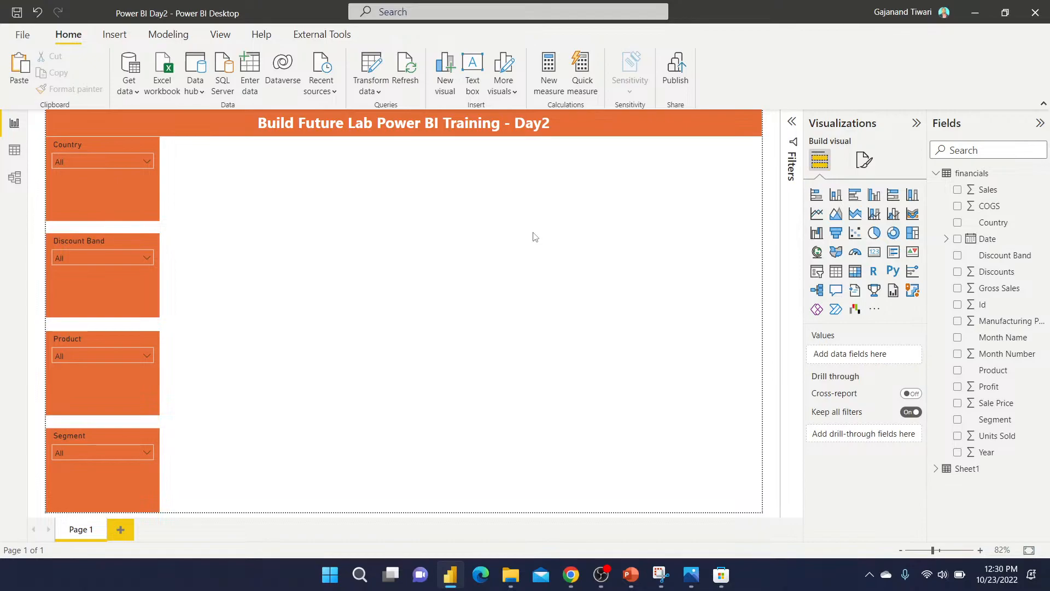
Insert a stacked column chart beside the slicers, enlarging it downward and leaving a small gap at both sides.
{"action": "left_click", "coordinate": [836, 195]}
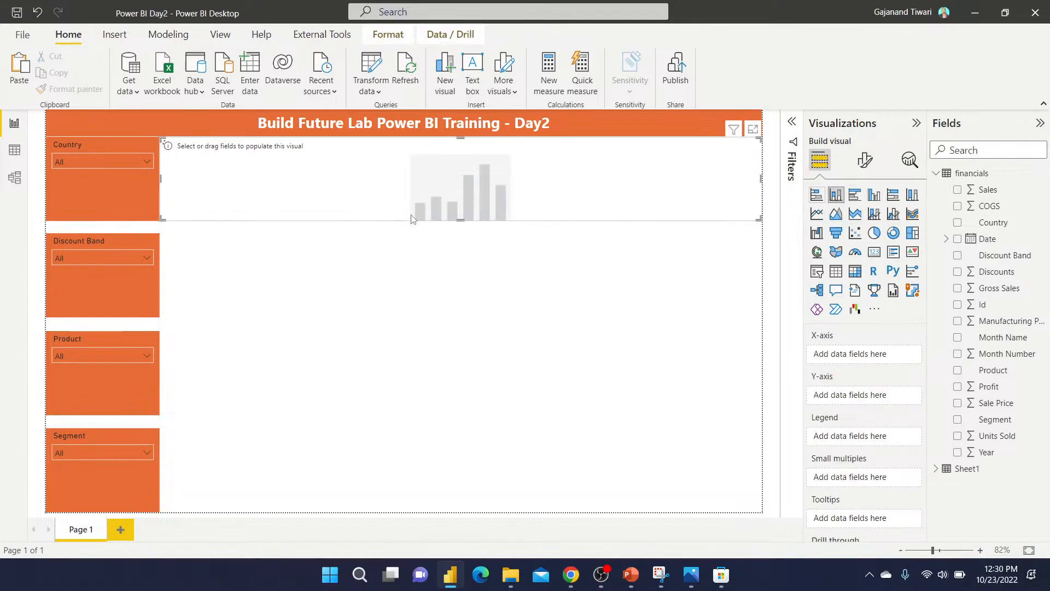
{"action": "left_click_drag", "start_coordinate": [459, 218], "coordinate": [459, 384]}
{"action": "left_click_drag", "start_coordinate": [761, 262], "coordinate": [743, 264]}
{"action": "left_click_drag", "start_coordinate": [246, 233], "coordinate": [256, 232]}
{"action": "left_click_drag", "start_coordinate": [259, 237], "coordinate": [258, 237]}
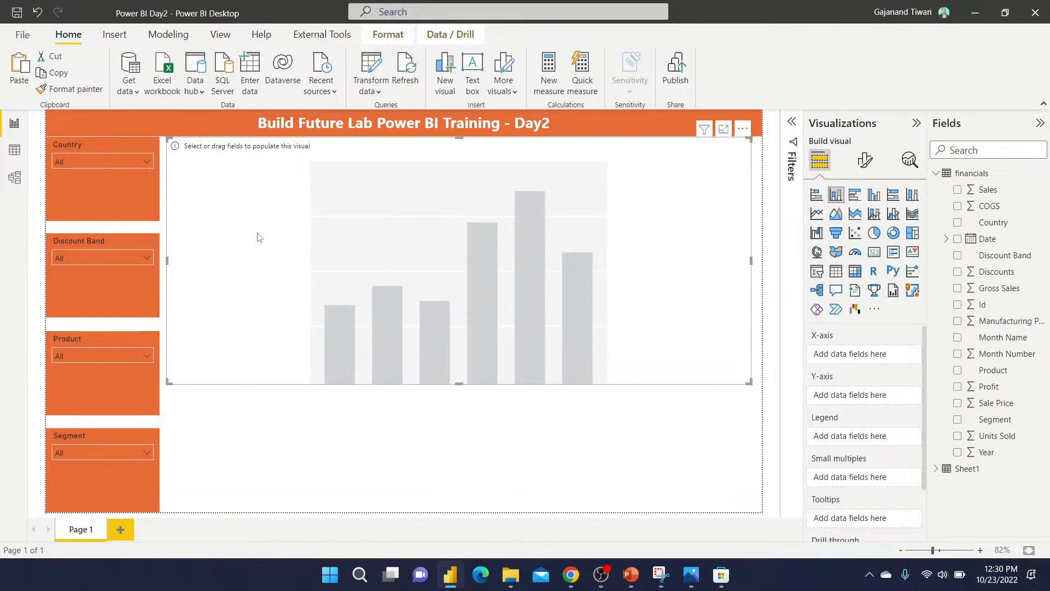
Plot Sales and Profit by Country, Segment and Product in the column chart, and stretch it to the page's lower edge.
{"action": "left_click", "coordinate": [957, 224]}
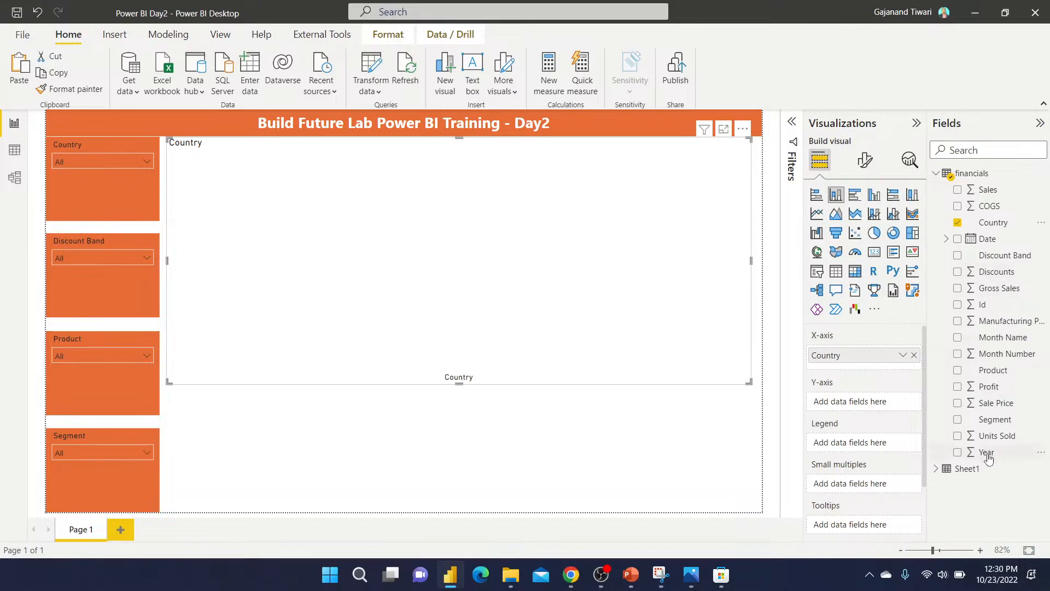
{"action": "left_click_drag", "start_coordinate": [994, 422], "coordinate": [884, 361]}
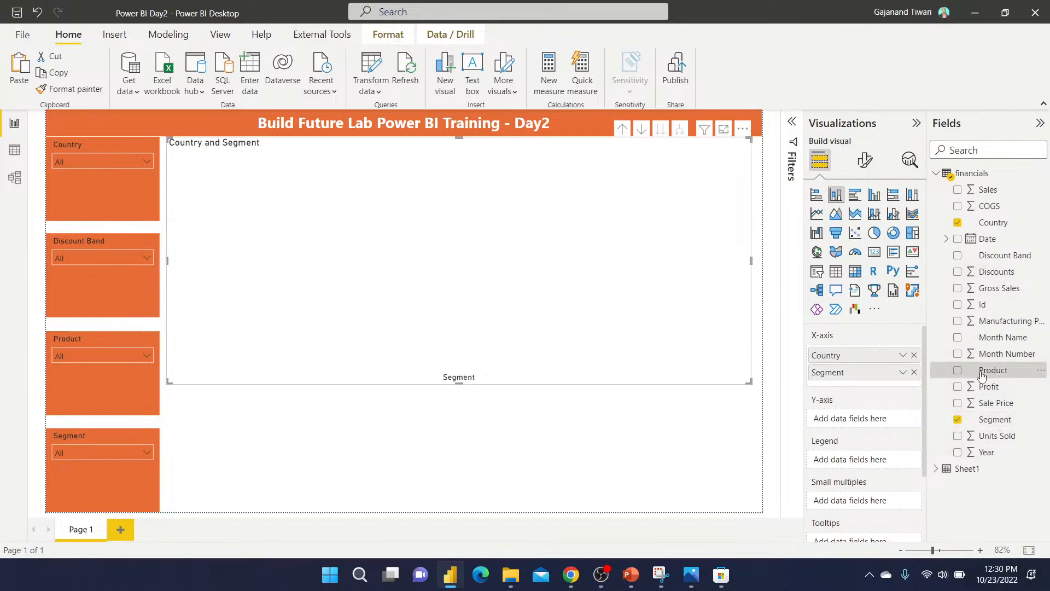
{"action": "left_click_drag", "start_coordinate": [993, 370], "coordinate": [853, 384]}
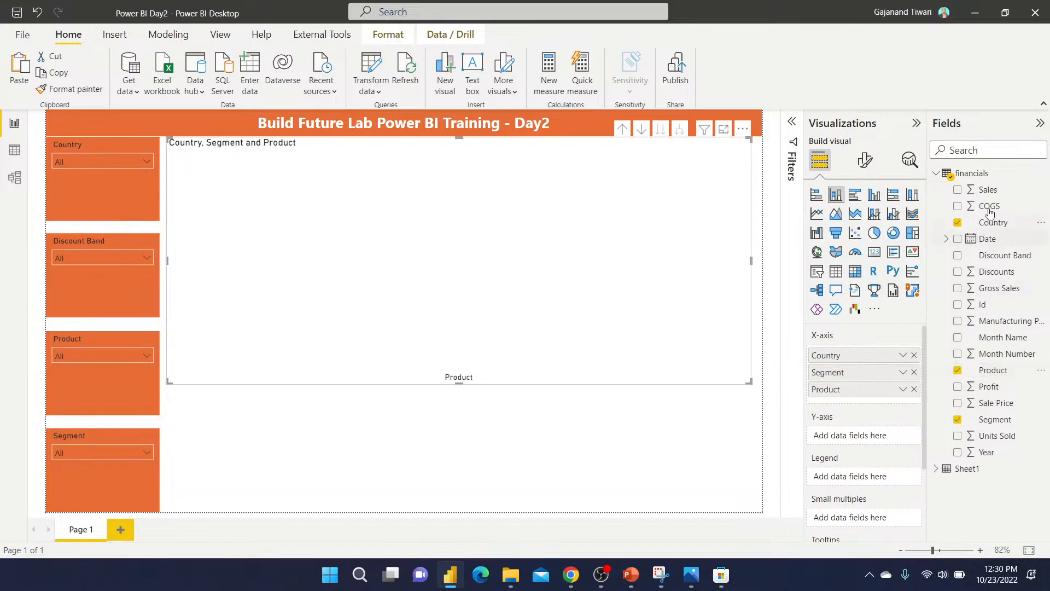
{"action": "left_click", "coordinate": [958, 191]}
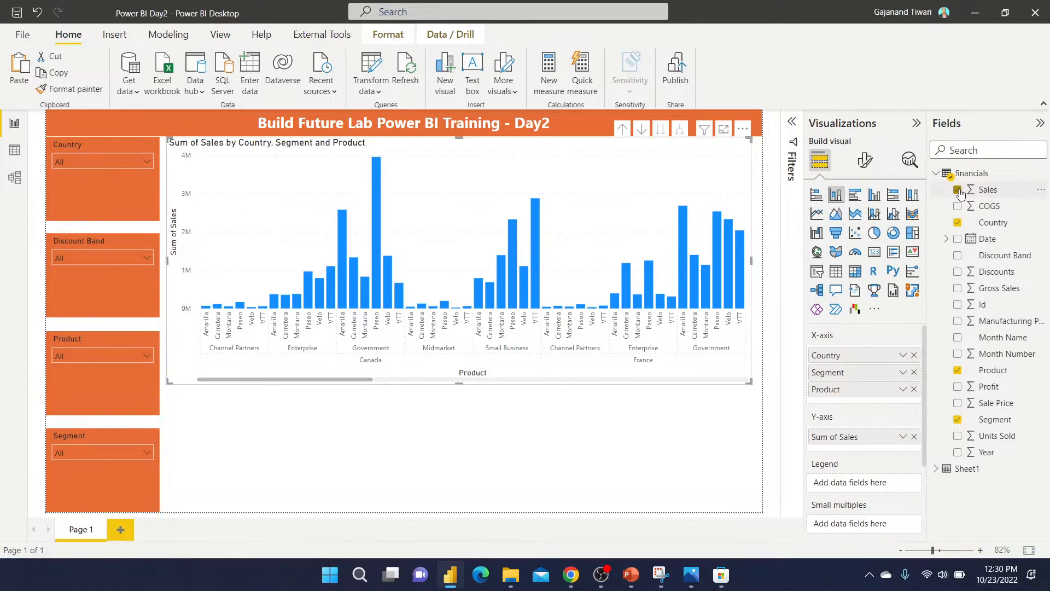
{"action": "left_click", "coordinate": [957, 387]}
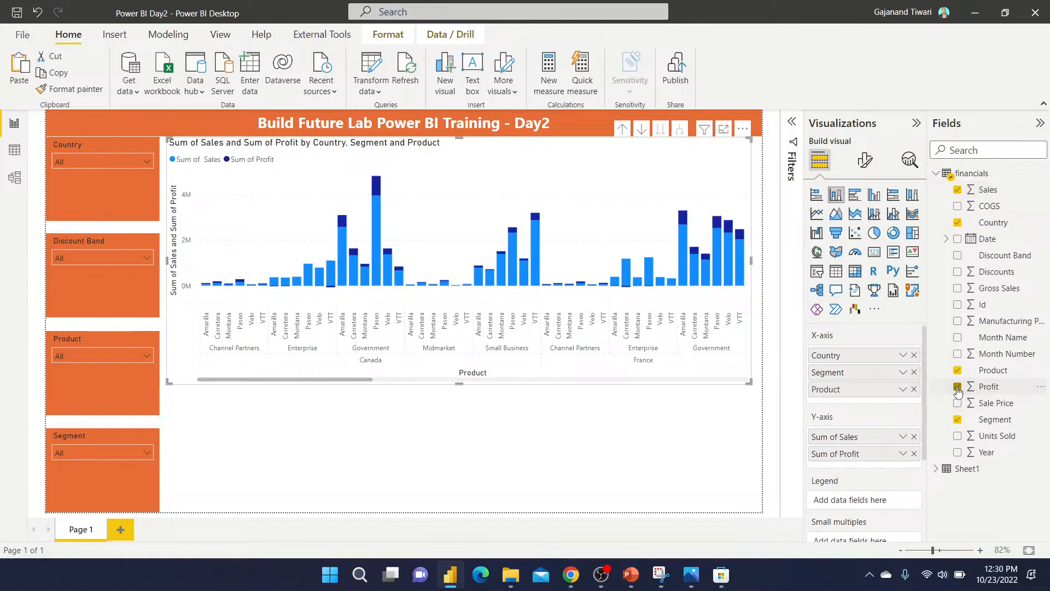
{"action": "left_click_drag", "start_coordinate": [458, 382], "coordinate": [459, 392]}
{"action": "left_click_drag", "start_coordinate": [459, 480], "coordinate": [462, 513]}
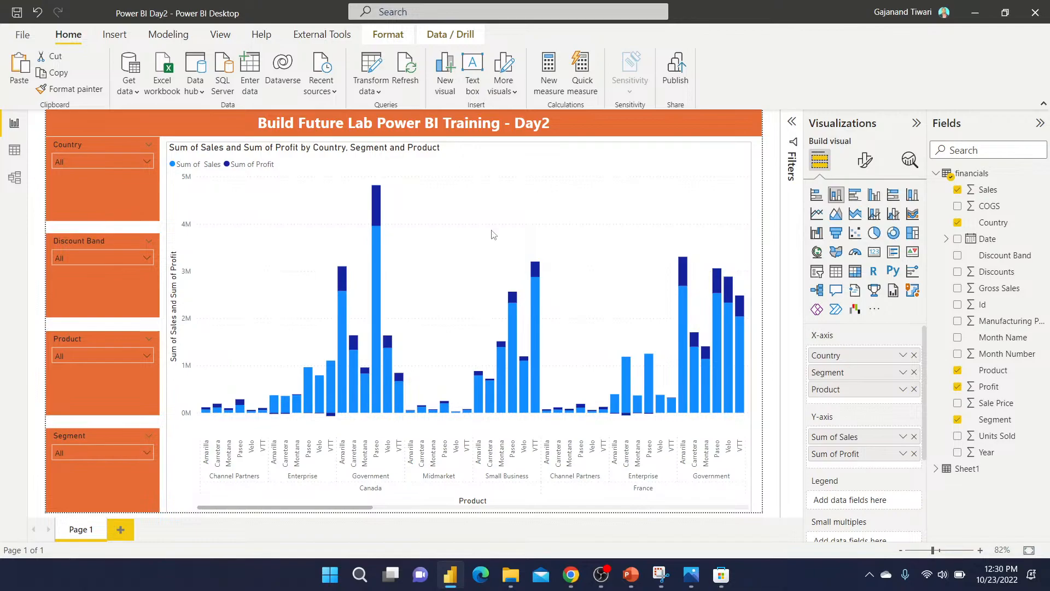
Try the chart as stacked bar, clustered bar, clustered column, 100% stacked bar and 100% stacked column.
{"action": "left_click", "coordinate": [816, 196]}
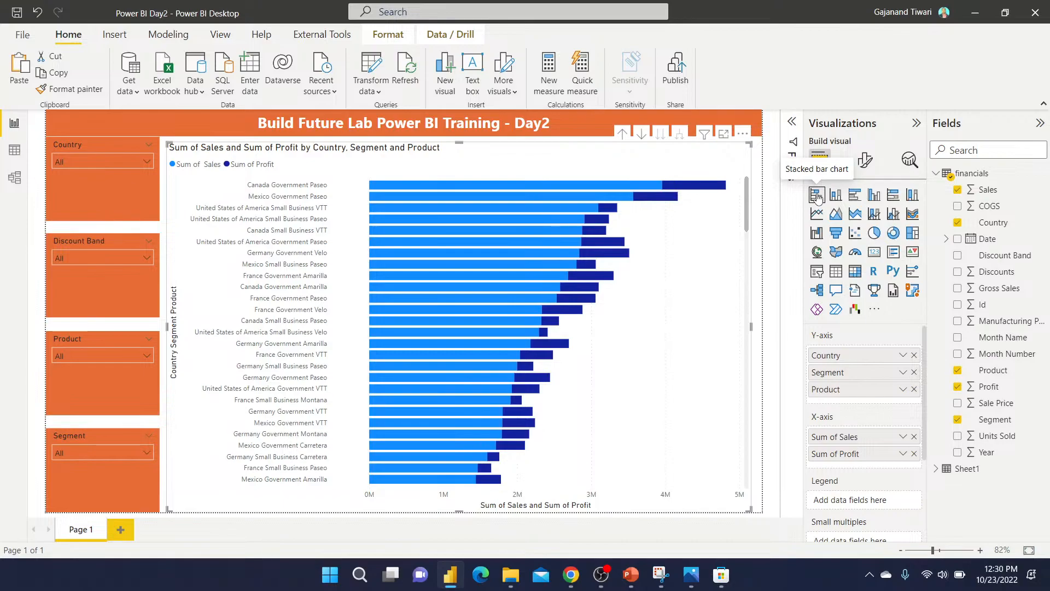
{"action": "left_click", "coordinate": [855, 195]}
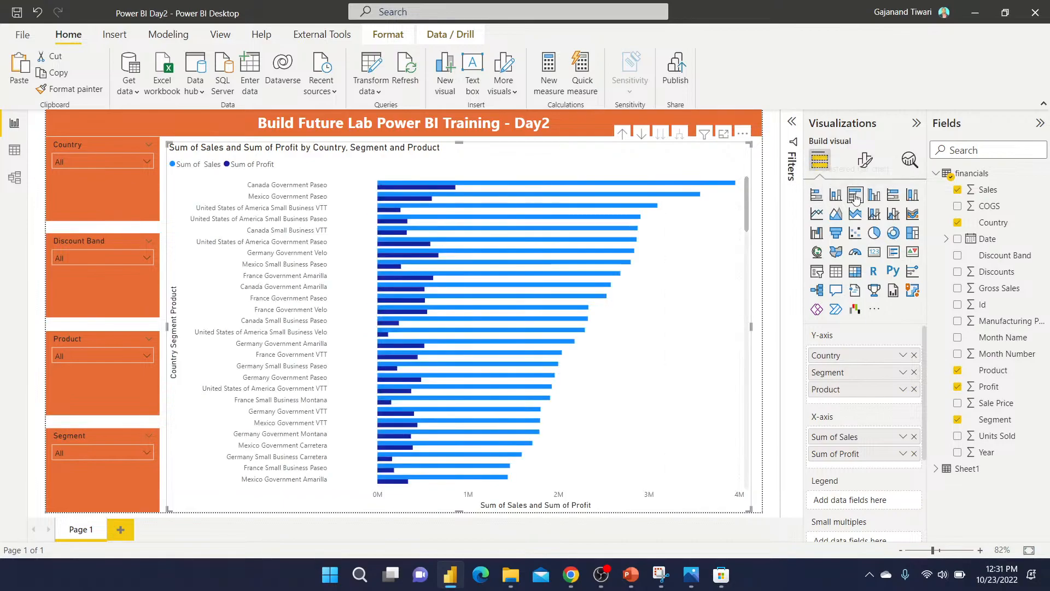
{"action": "left_click", "coordinate": [875, 195]}
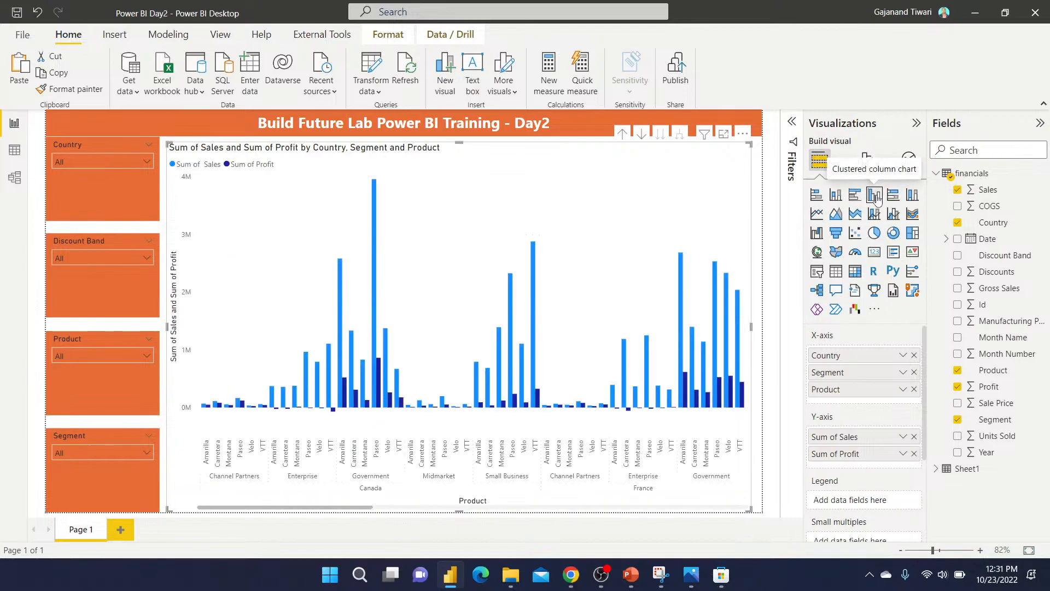
{"action": "left_click", "coordinate": [894, 197]}
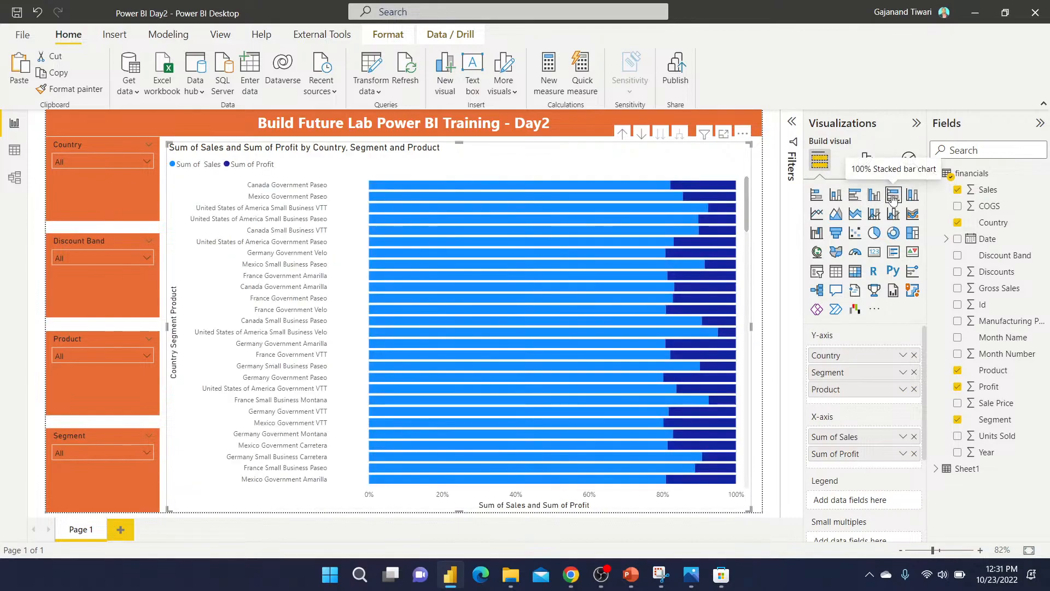
{"action": "left_click", "coordinate": [912, 195]}
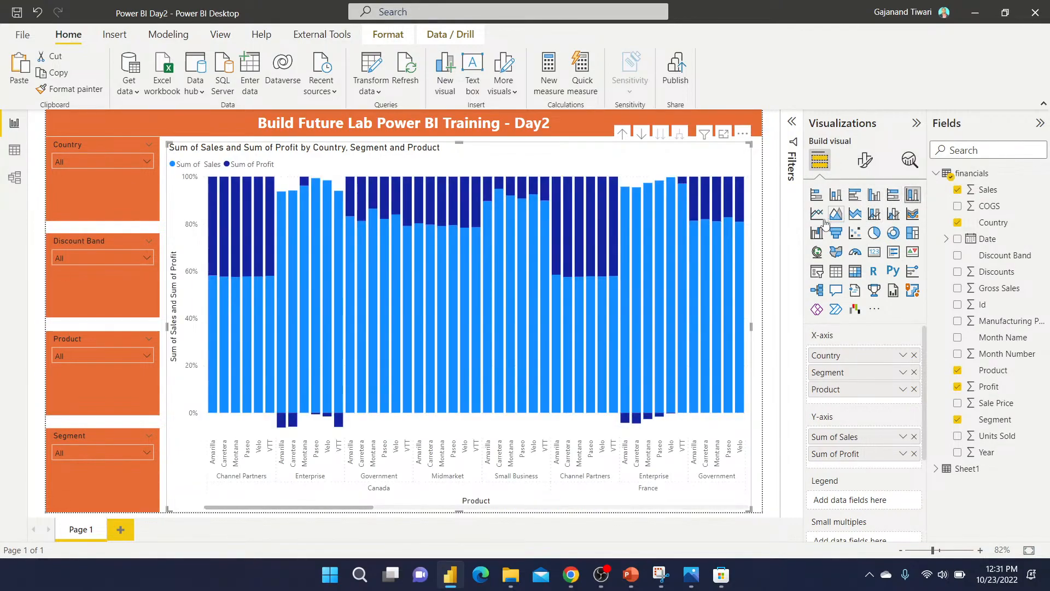
Try the chart as line, area, stacked area, line and stacked column, line and clustered column, and ribbon chart.
{"action": "left_click", "coordinate": [816, 219]}
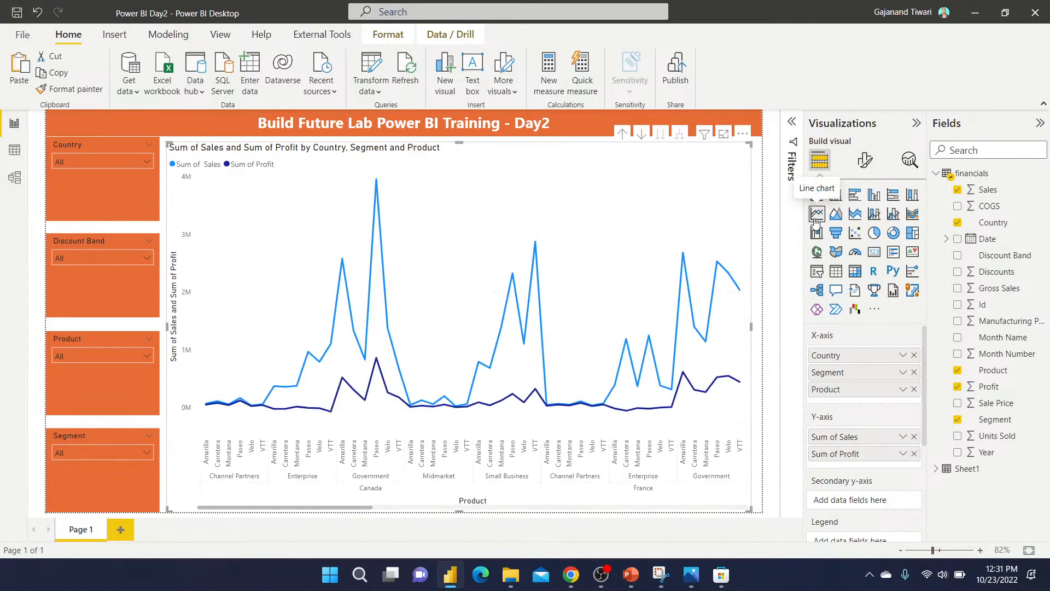
{"action": "left_click", "coordinate": [836, 215]}
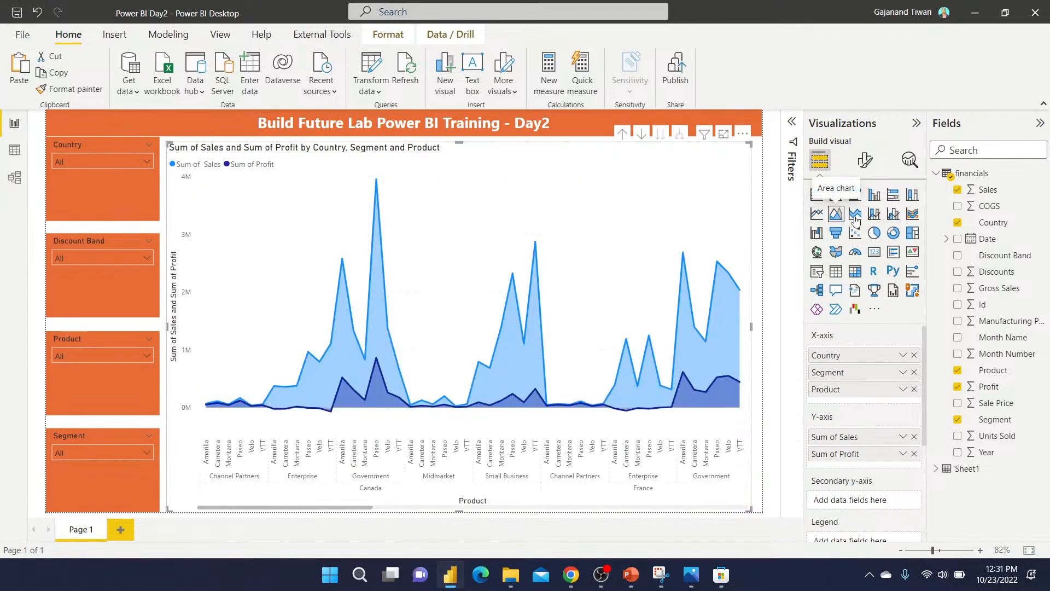
{"action": "left_click", "coordinate": [855, 214]}
{"action": "left_click", "coordinate": [874, 215]}
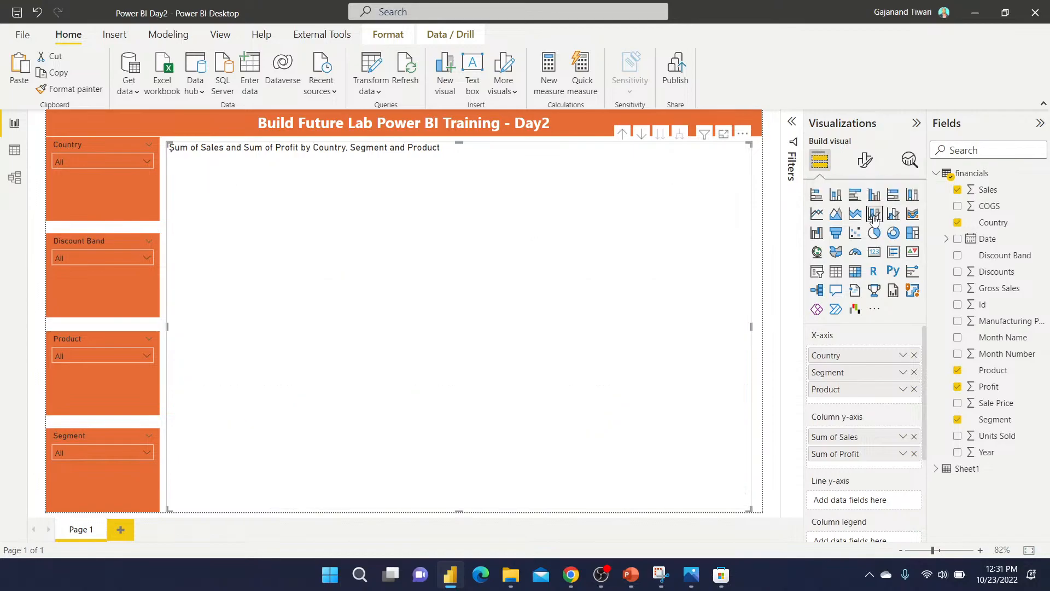
{"action": "left_click", "coordinate": [893, 214]}
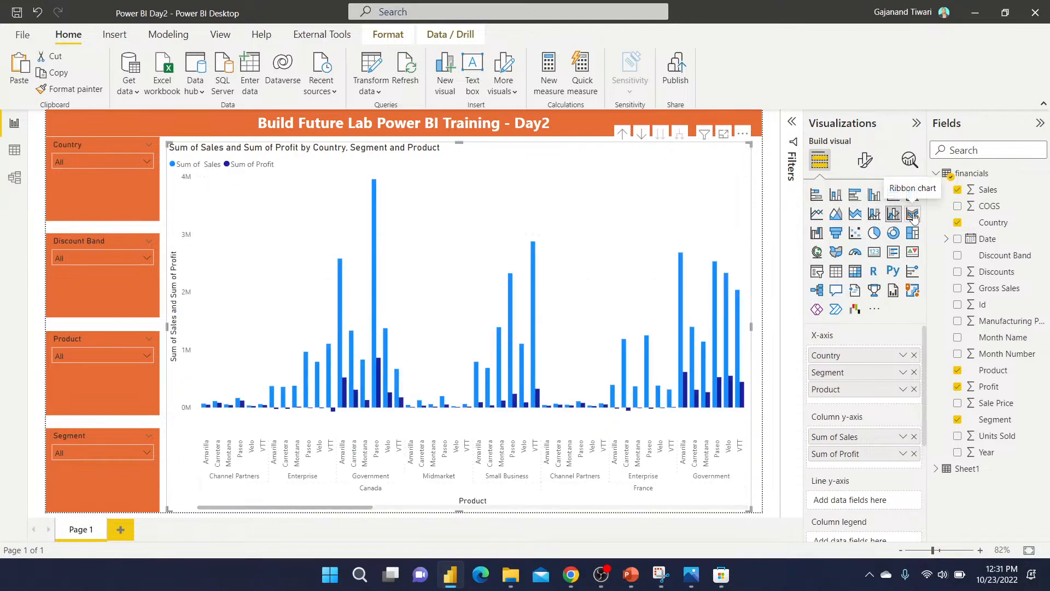
{"action": "left_click", "coordinate": [913, 215]}
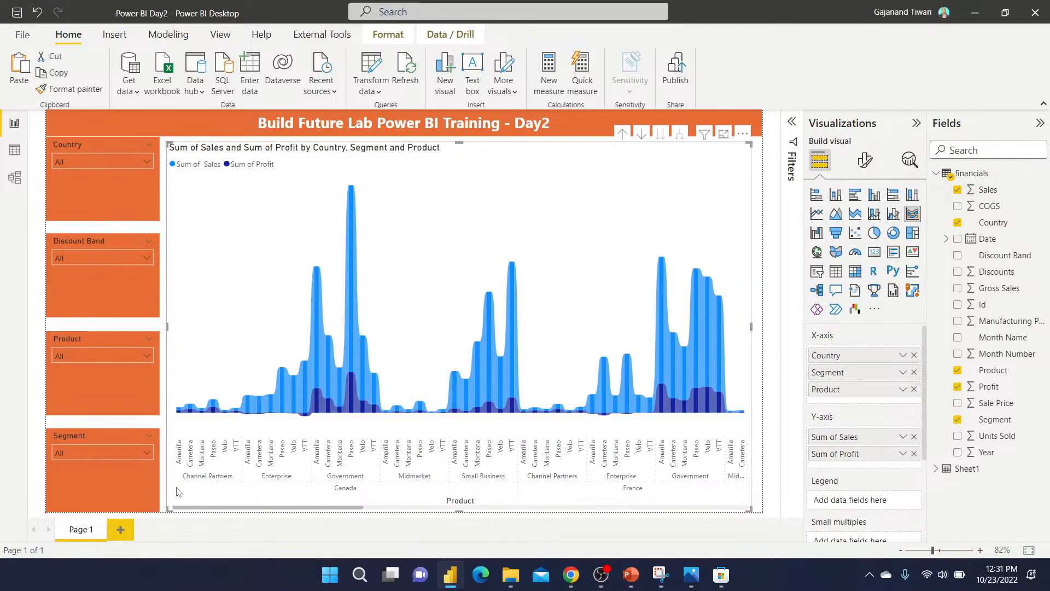
Convert the chart to a matrix and collapse all of its row levels to Country.
{"action": "left_click", "coordinate": [856, 271]}
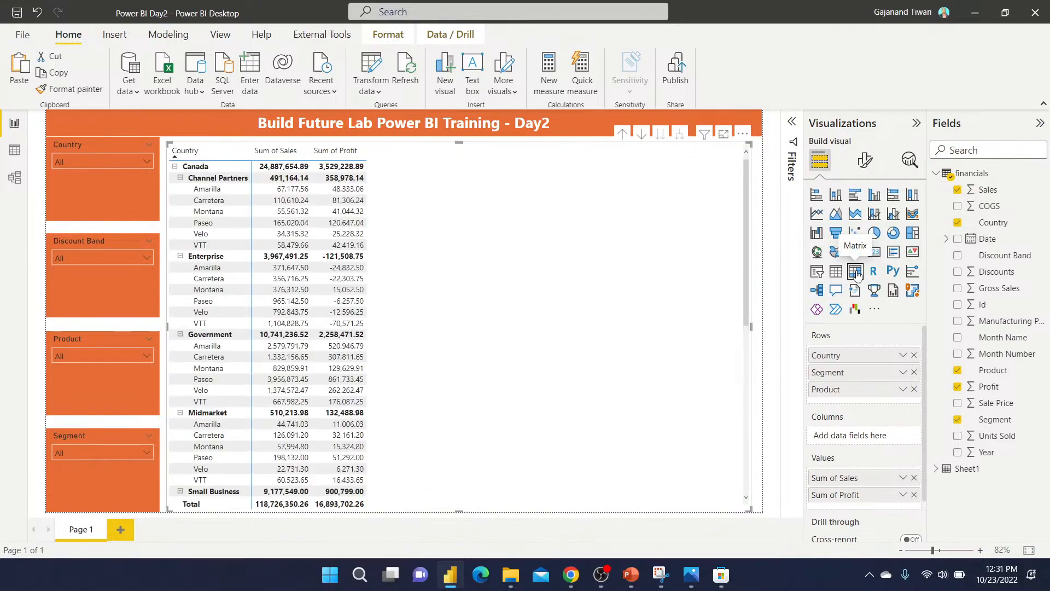
{"action": "left_click", "coordinate": [175, 167]}
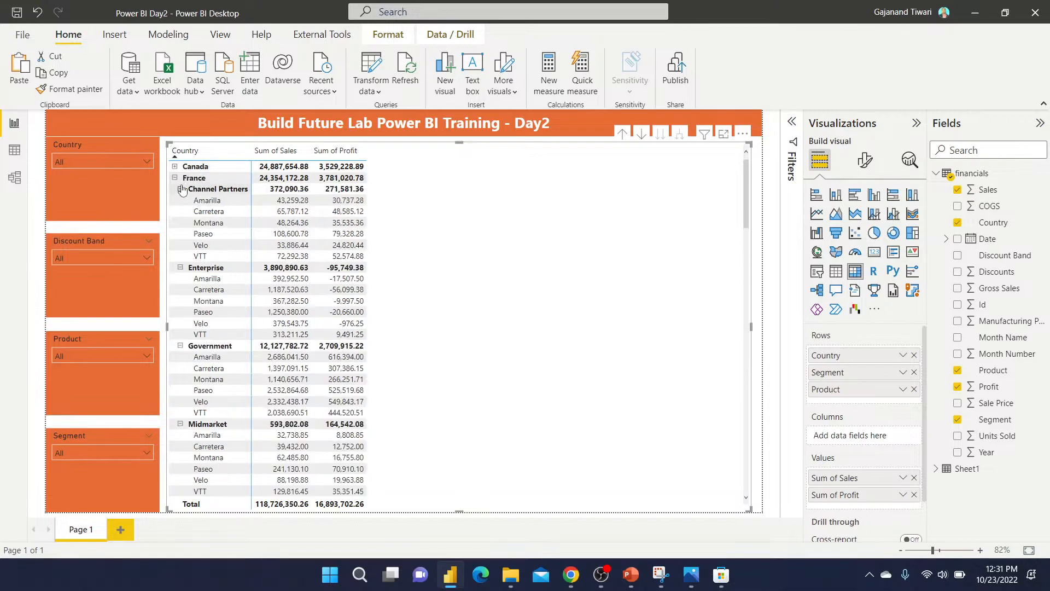
{"action": "right_click", "coordinate": [181, 168]}
{"action": "mouse_move", "coordinate": [213, 175]}
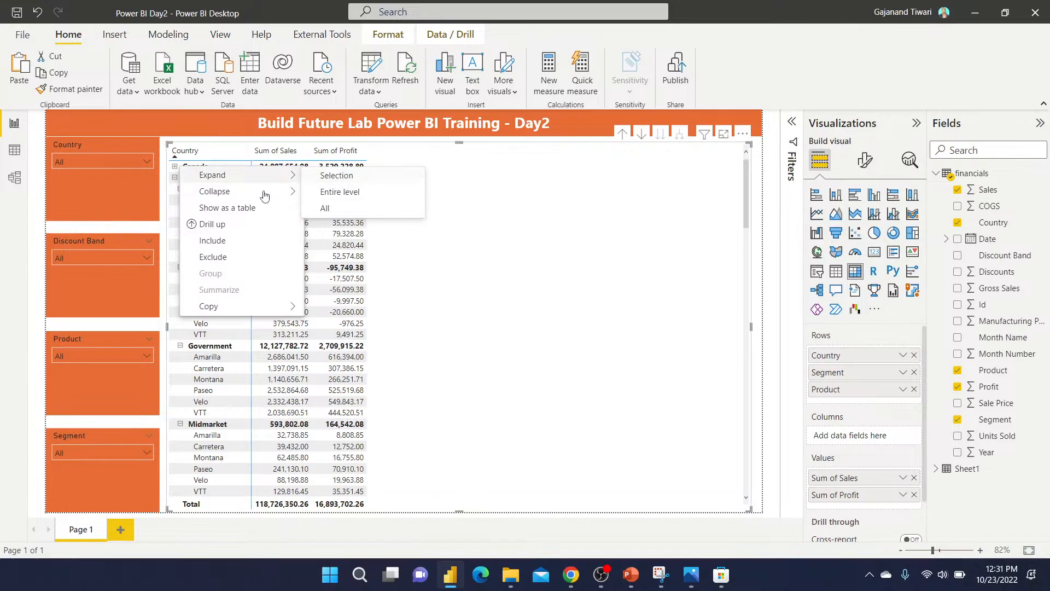
{"action": "mouse_move", "coordinate": [264, 196]}
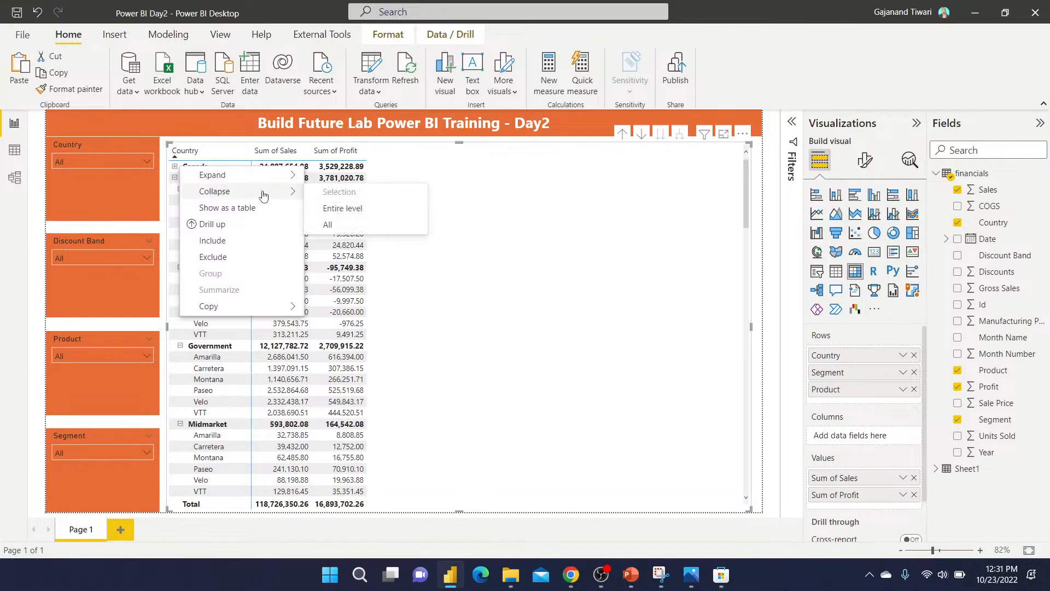
{"action": "left_click", "coordinate": [338, 230]}
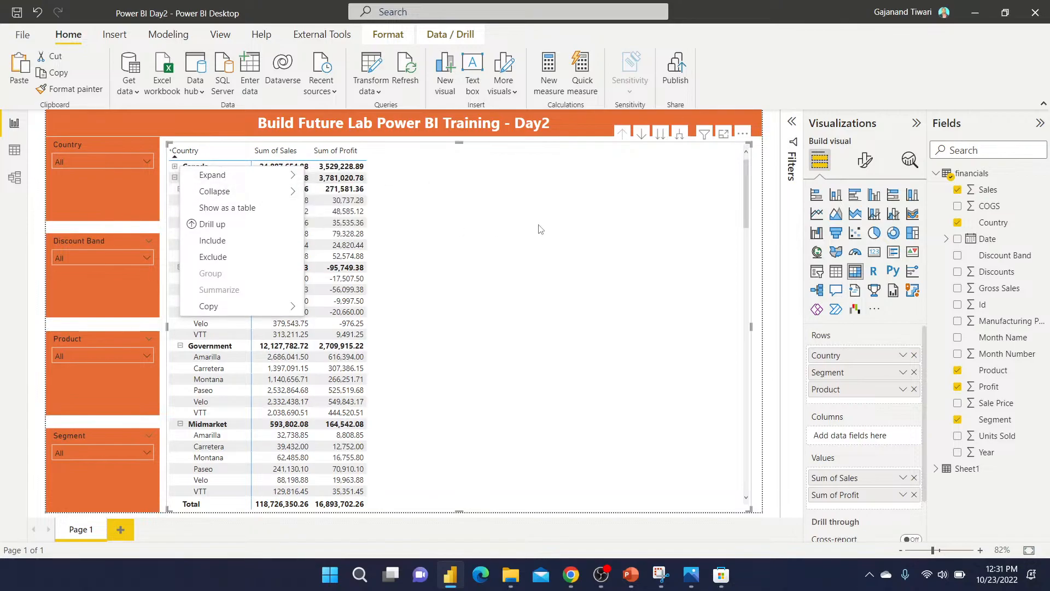
{"action": "left_click", "coordinate": [477, 286]}
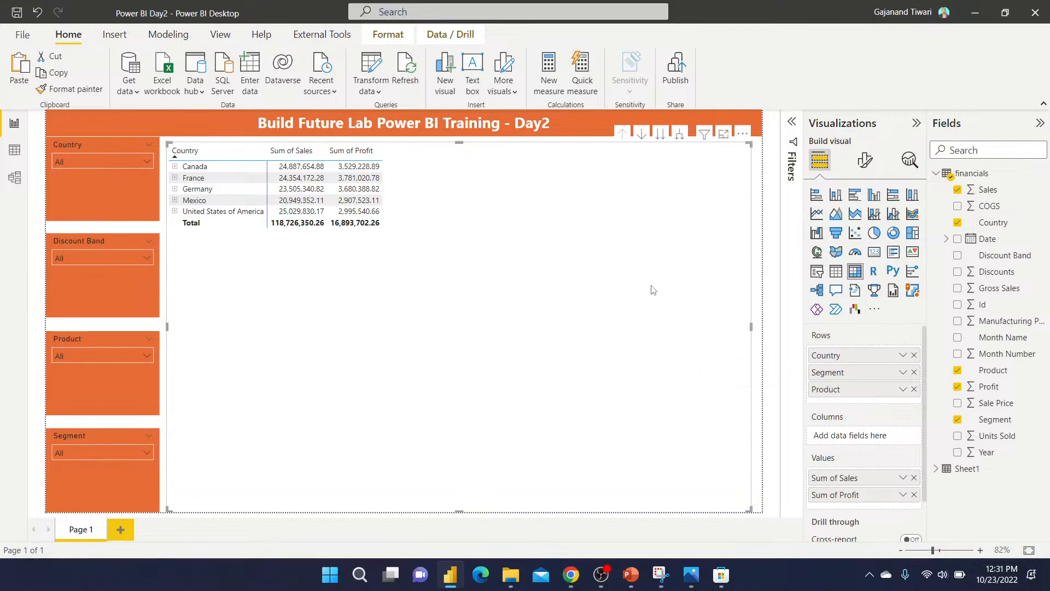
Move the whole matrix down to the Segment and Product levels, and drill back up to Country.
{"action": "left_click", "coordinate": [660, 136]}
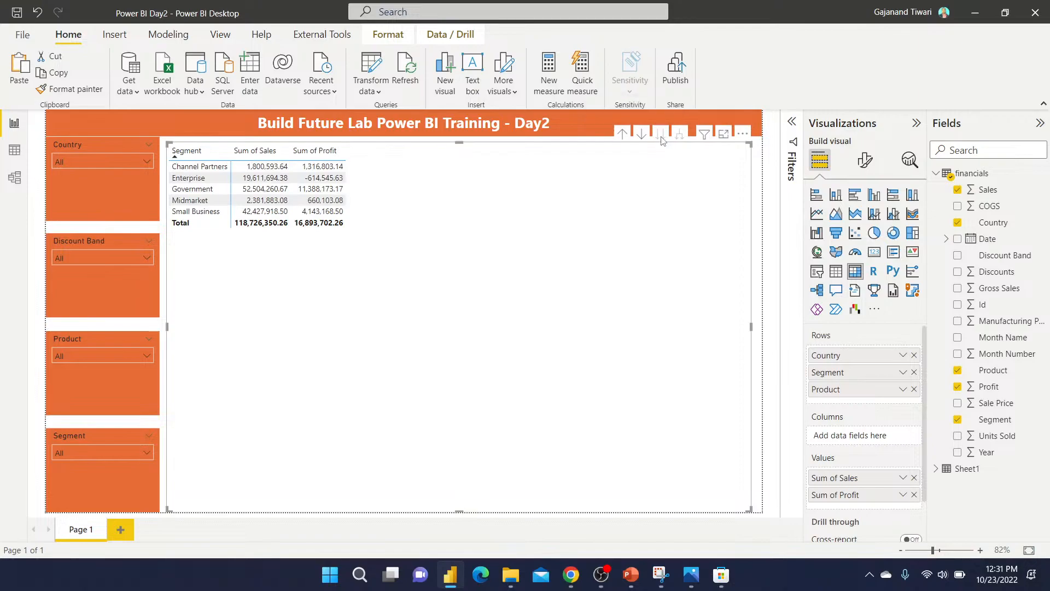
{"action": "left_click", "coordinate": [660, 136]}
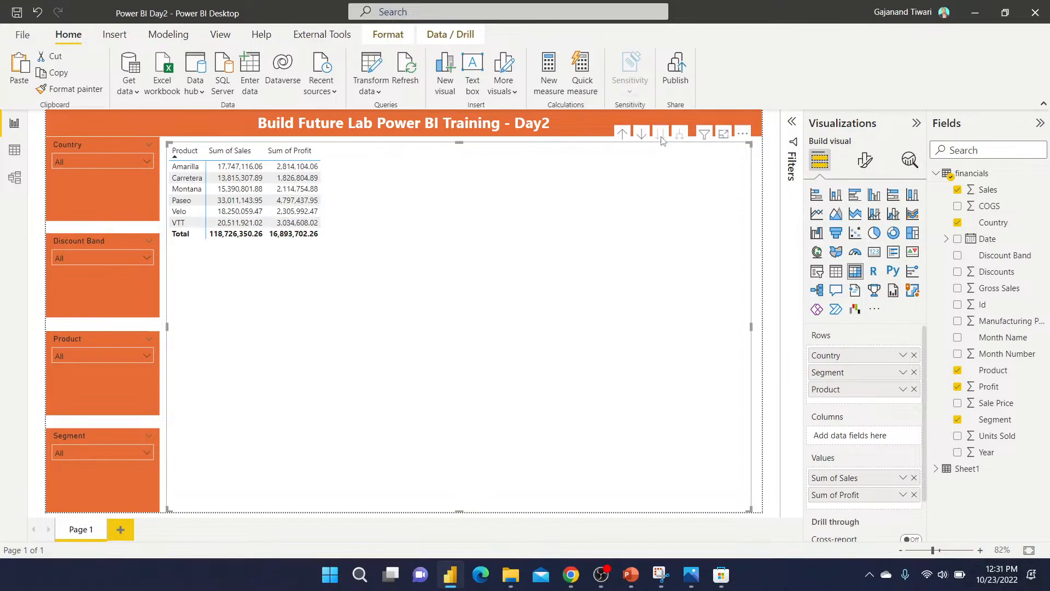
{"action": "left_click", "coordinate": [640, 136]}
{"action": "left_click", "coordinate": [623, 133]}
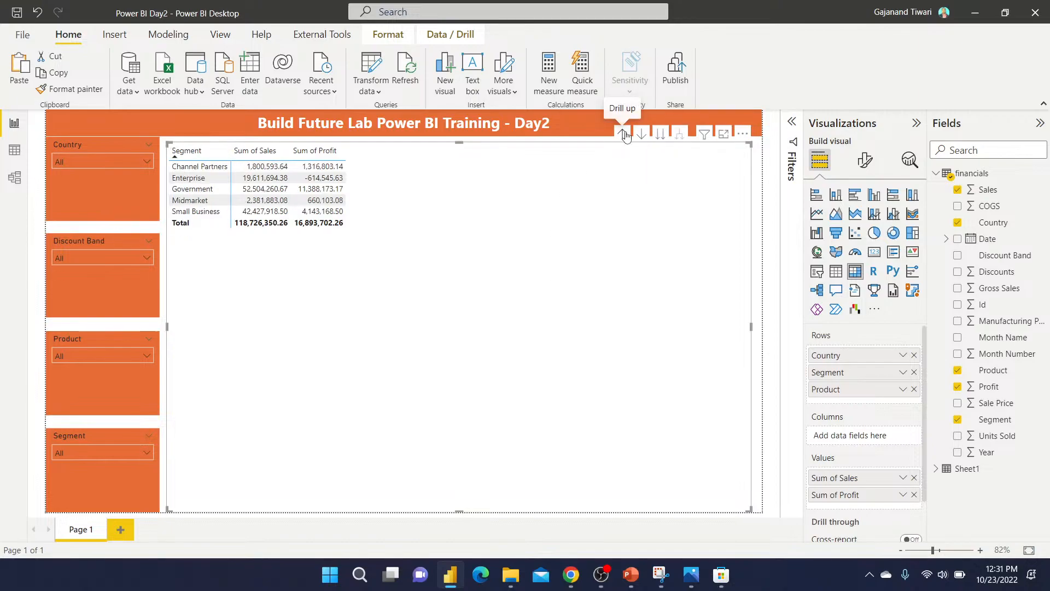
{"action": "left_click", "coordinate": [624, 134]}
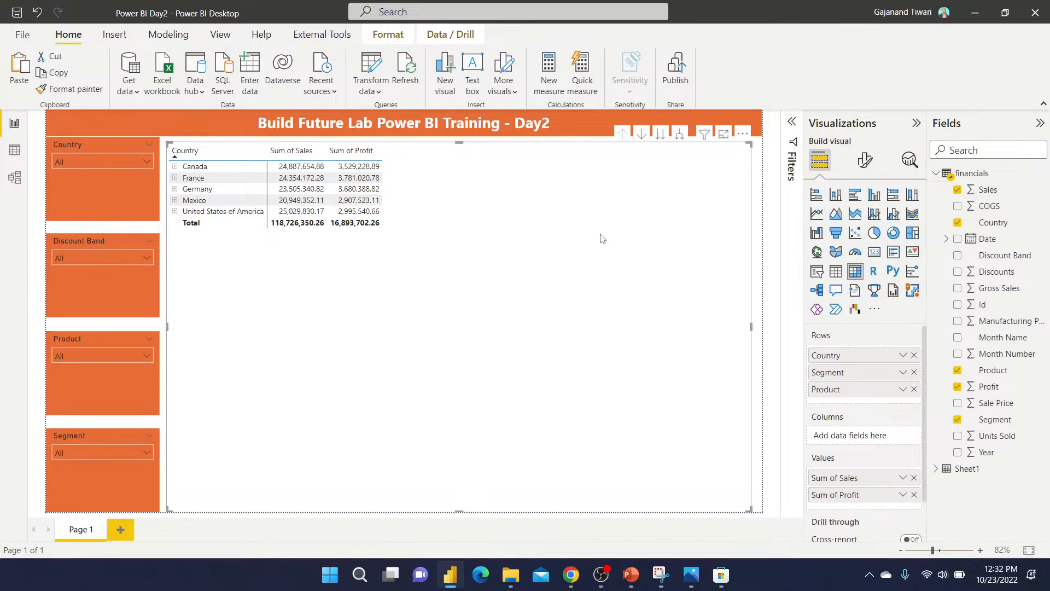
Turn the matrix into a stacked column chart of Sales only, removing Profit and moving Product from the X-axis to the legend.
{"action": "left_click", "coordinate": [836, 195]}
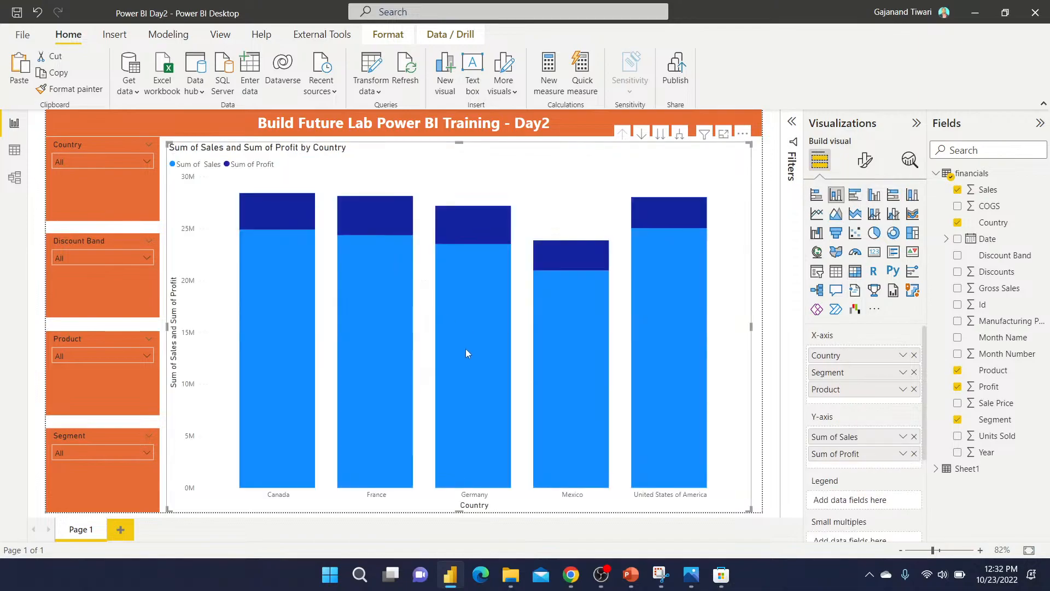
{"action": "mouse_move", "coordinate": [467, 347]}
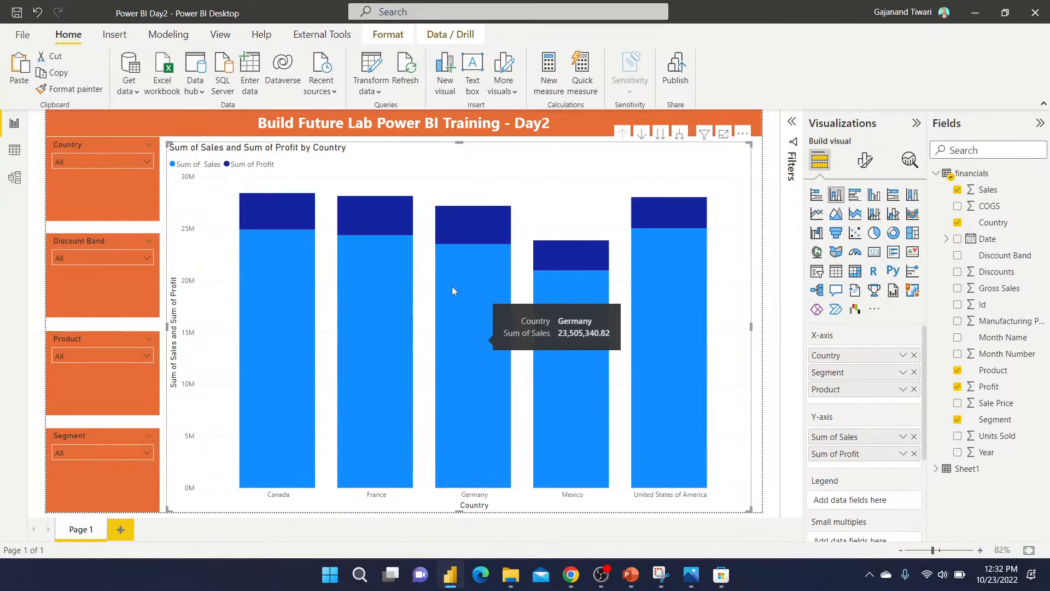
{"action": "left_click", "coordinate": [913, 454]}
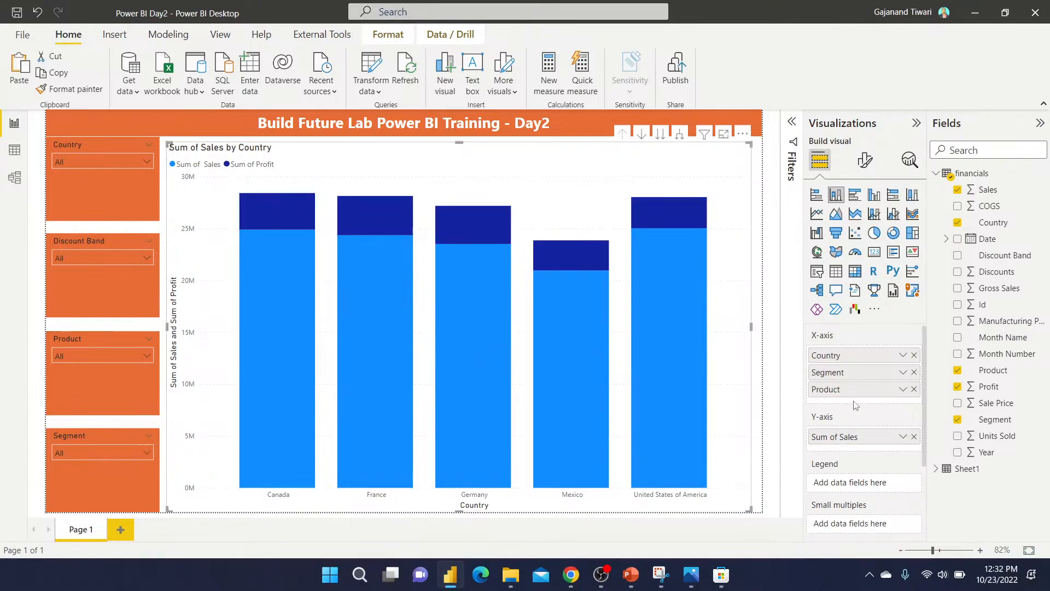
{"action": "left_click_drag", "start_coordinate": [849, 393], "coordinate": [863, 486]}
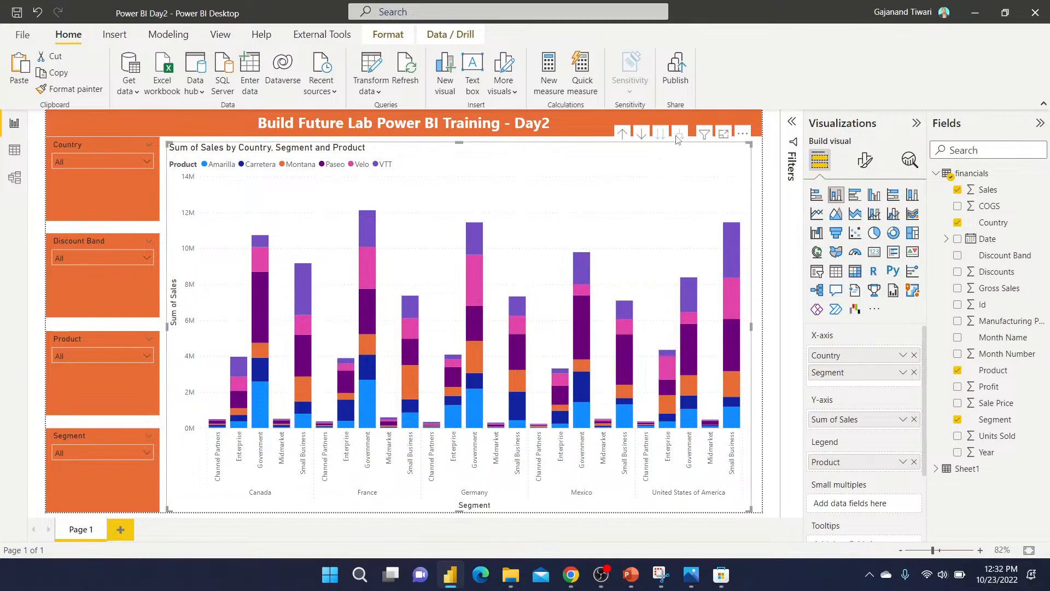
Drill the column chart up to Country, expand it one level to include Segment, and inspect the France Government column.
{"action": "left_click", "coordinate": [641, 134]}
{"action": "left_click", "coordinate": [623, 134]}
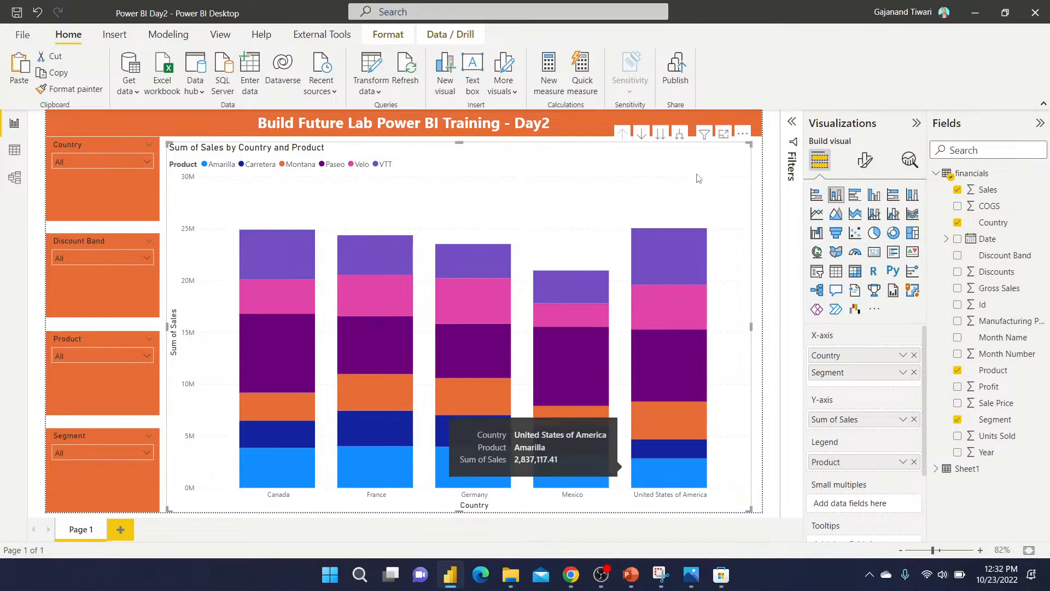
{"action": "left_click", "coordinate": [679, 134]}
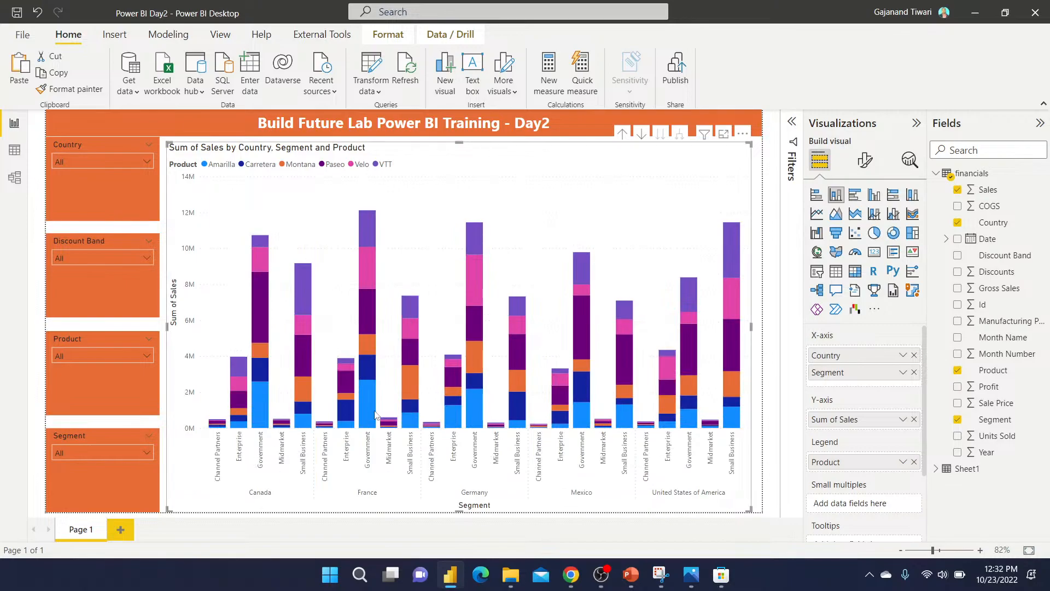
{"action": "mouse_move", "coordinate": [375, 414]}
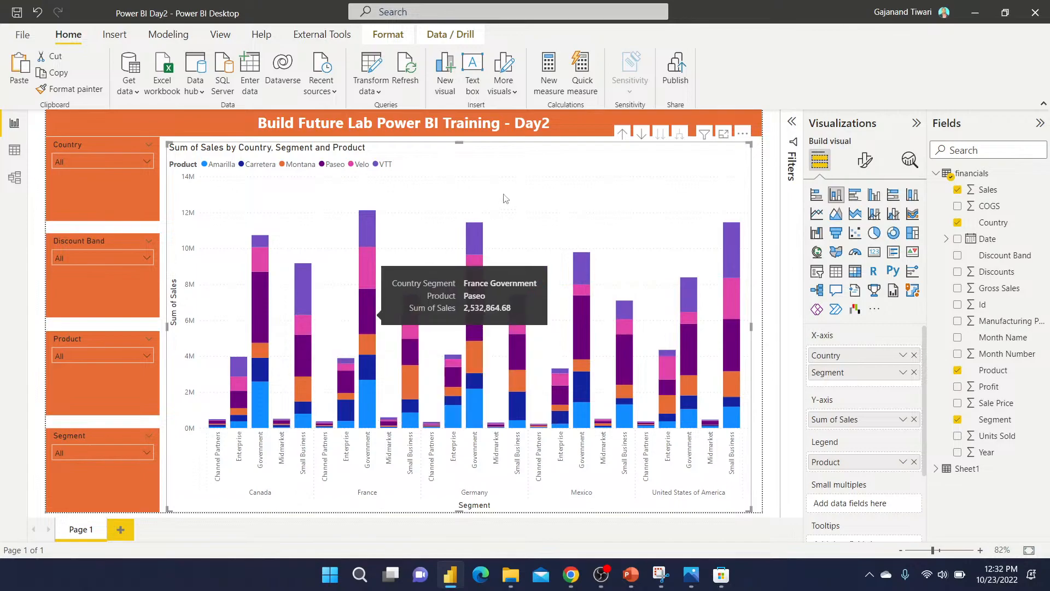
Save the report and collapse the visualization options to give the canvas more room.
{"action": "left_click", "coordinate": [17, 11]}
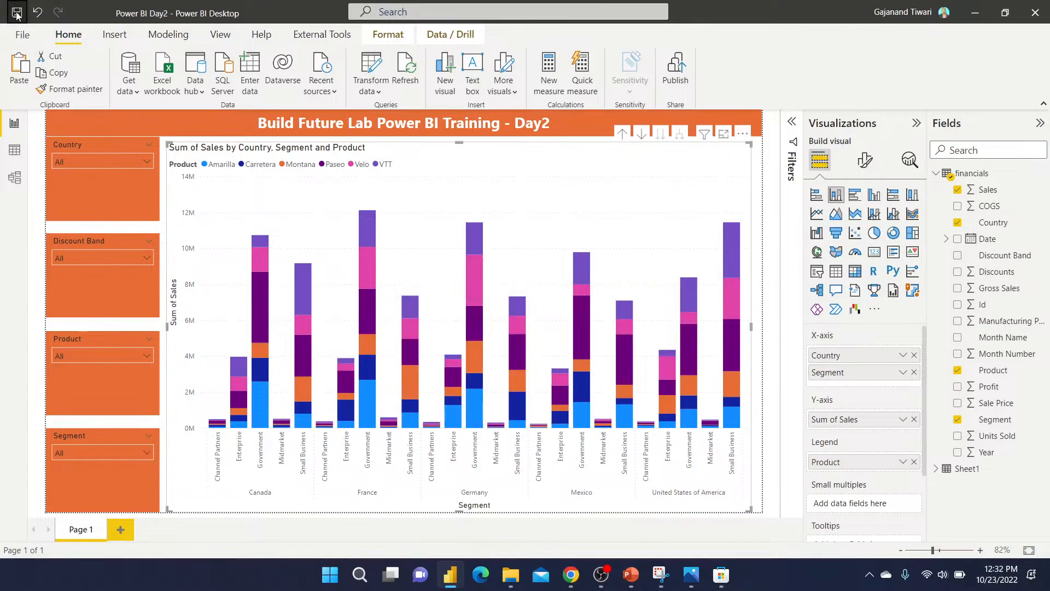
{"action": "left_click", "coordinate": [916, 123]}
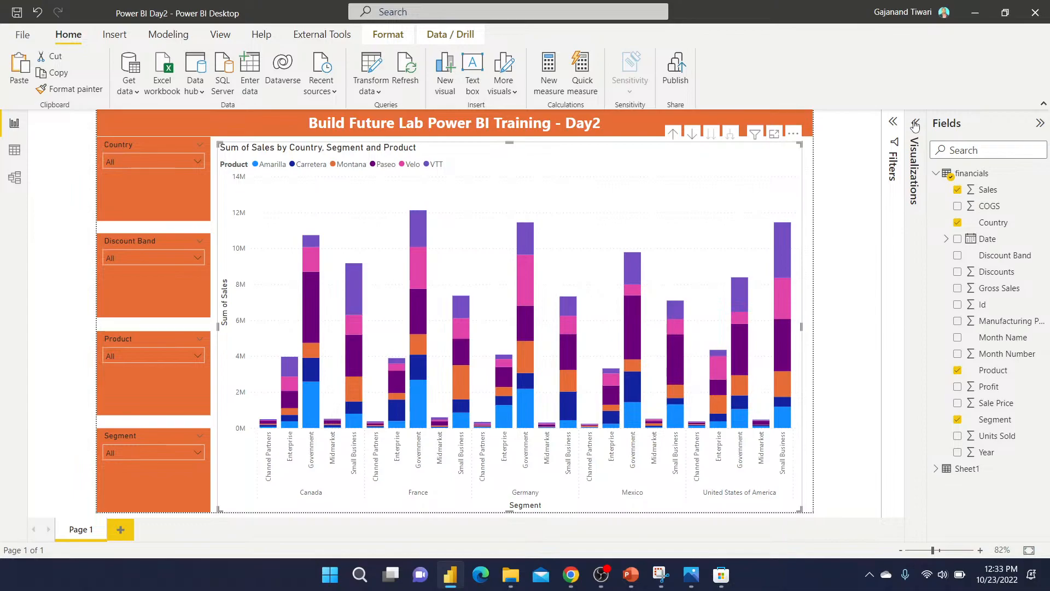
Switch to the Photos app to review the training agenda in Day 2.png, and return to the Power BI report.
{"action": "left_click", "coordinate": [696, 577]}
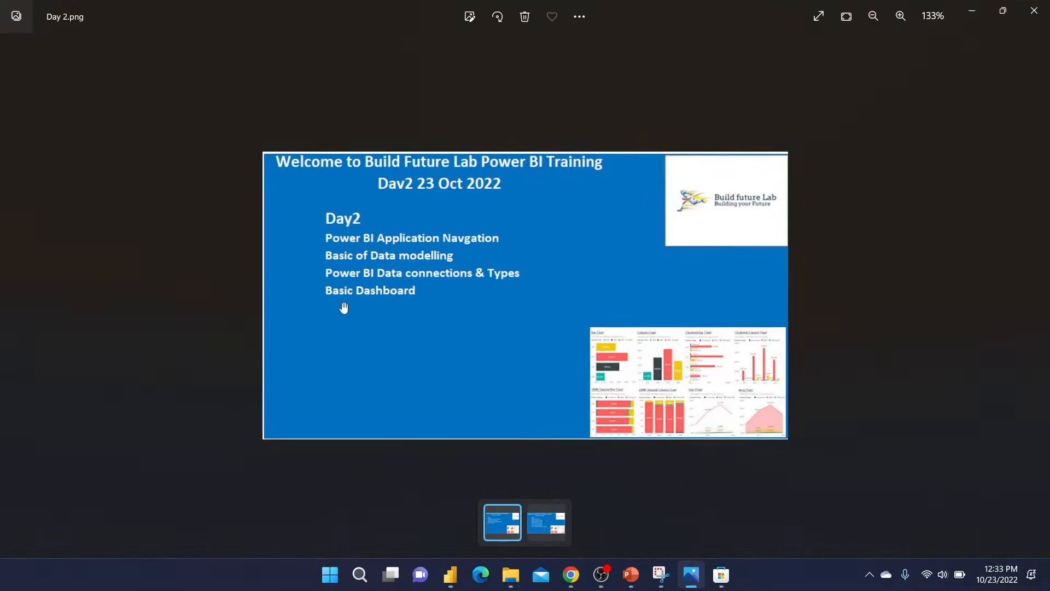
{"action": "left_click", "coordinate": [972, 11]}
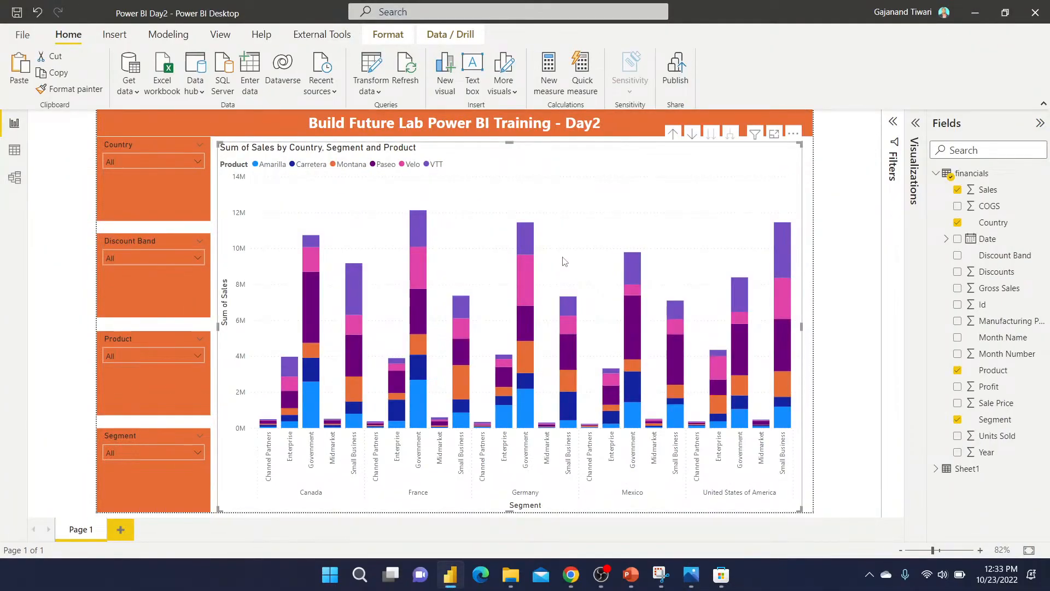